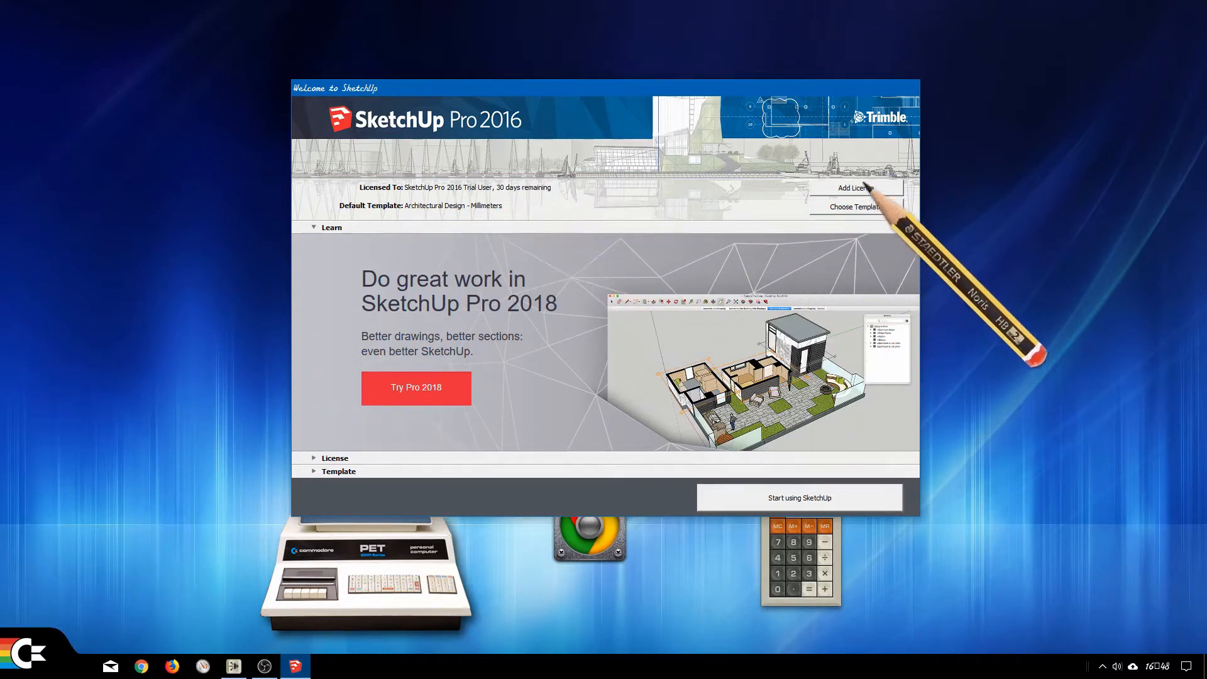
Start a new model from the Architectural Design - Millimeters template.
left_click(861, 210)
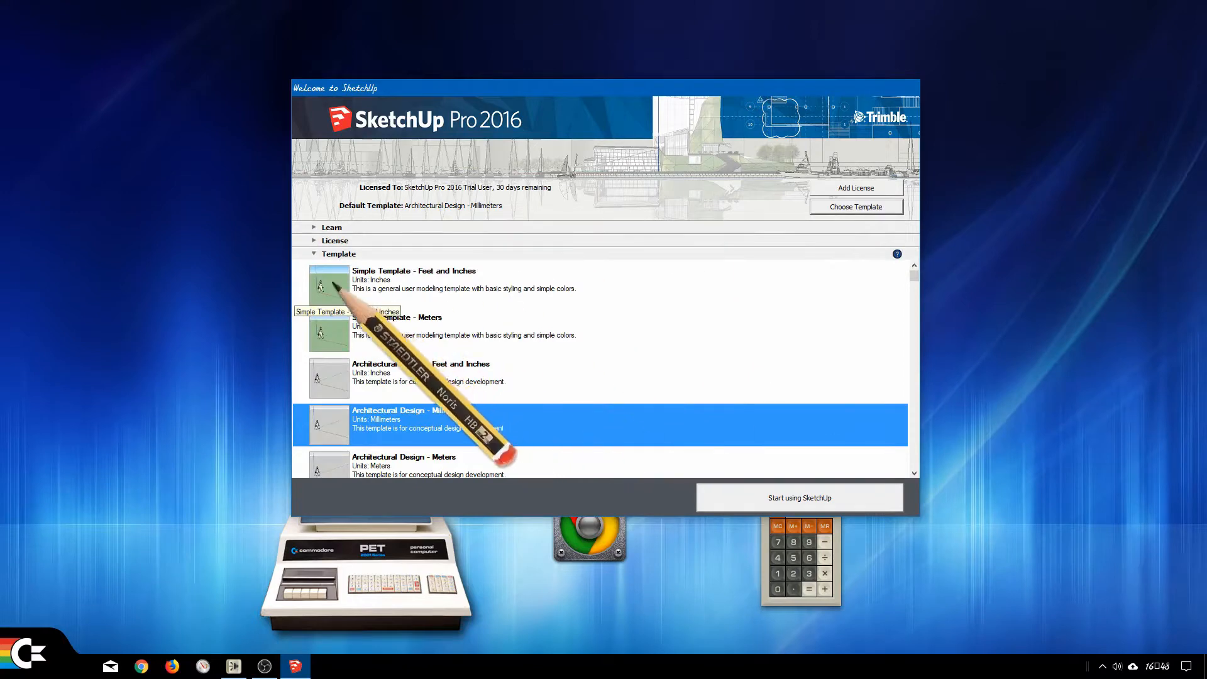
left_click_drag(916, 276, 890, 261)
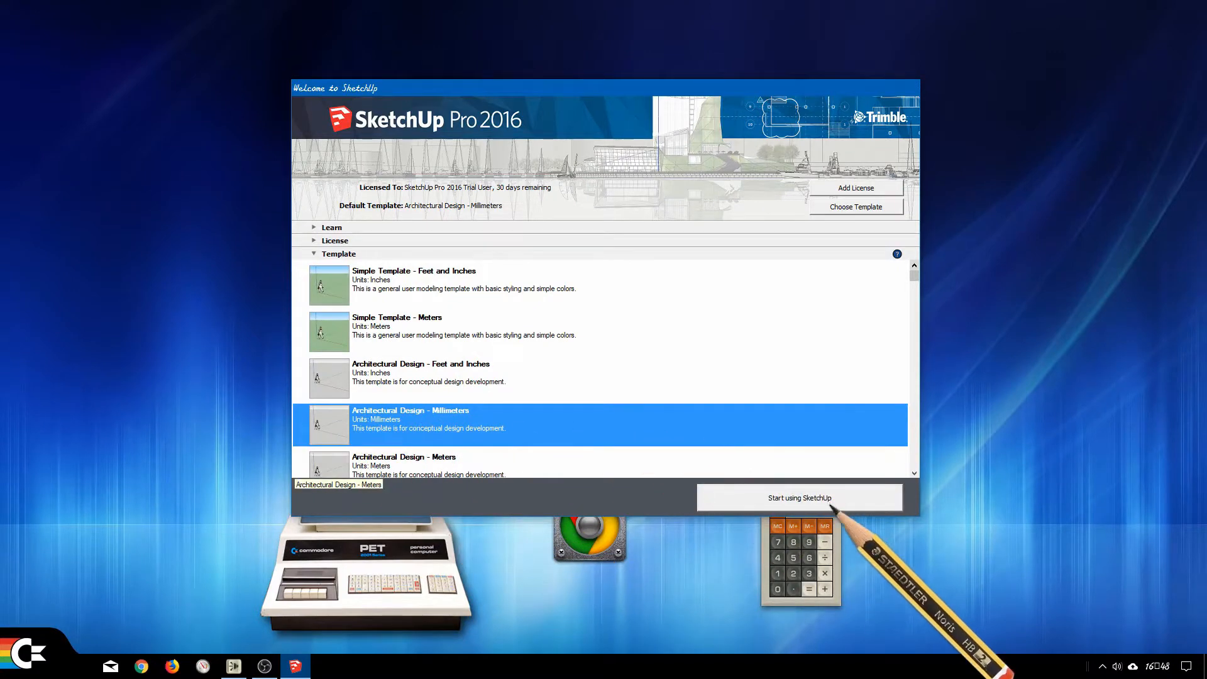
left_click(808, 501)
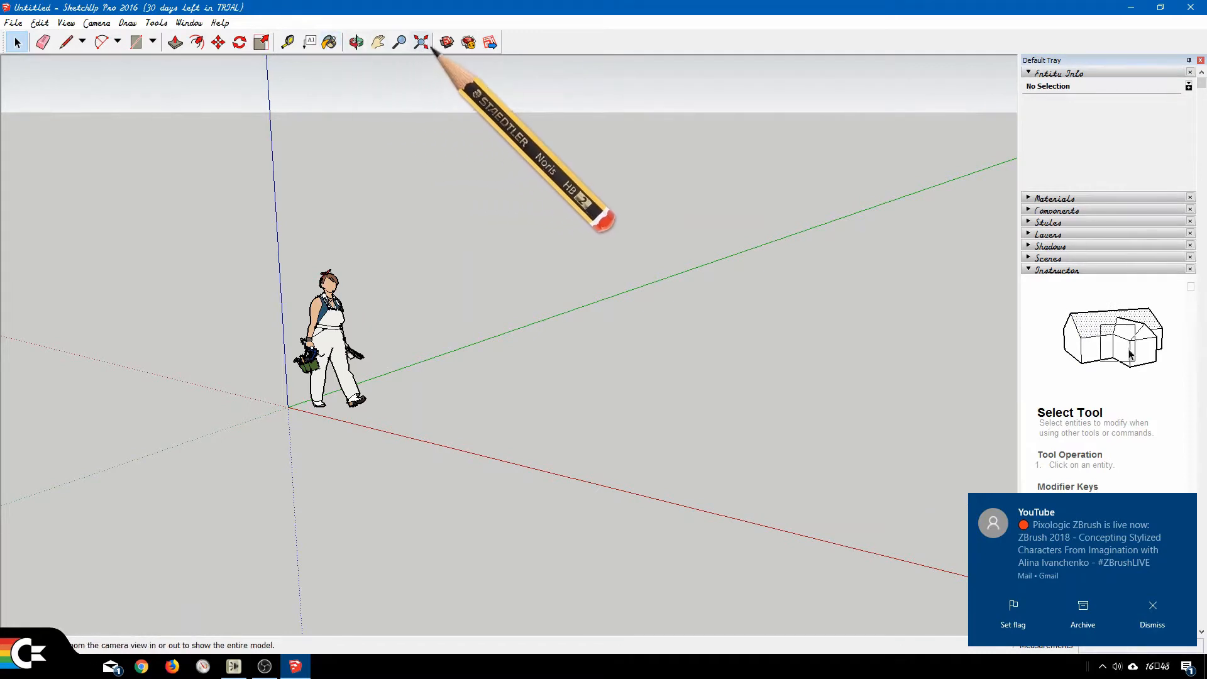
Display the Views toolbar and dock it in the same row as the Getting Started tools.
right_click(602, 47)
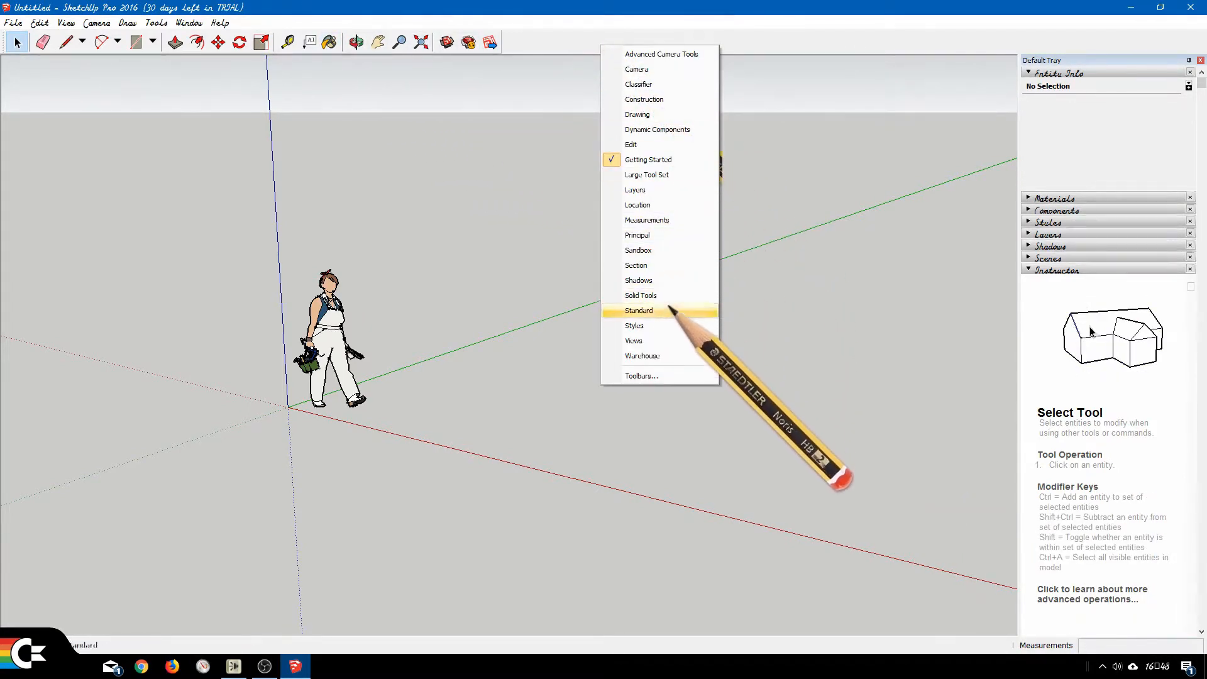
left_click(650, 346)
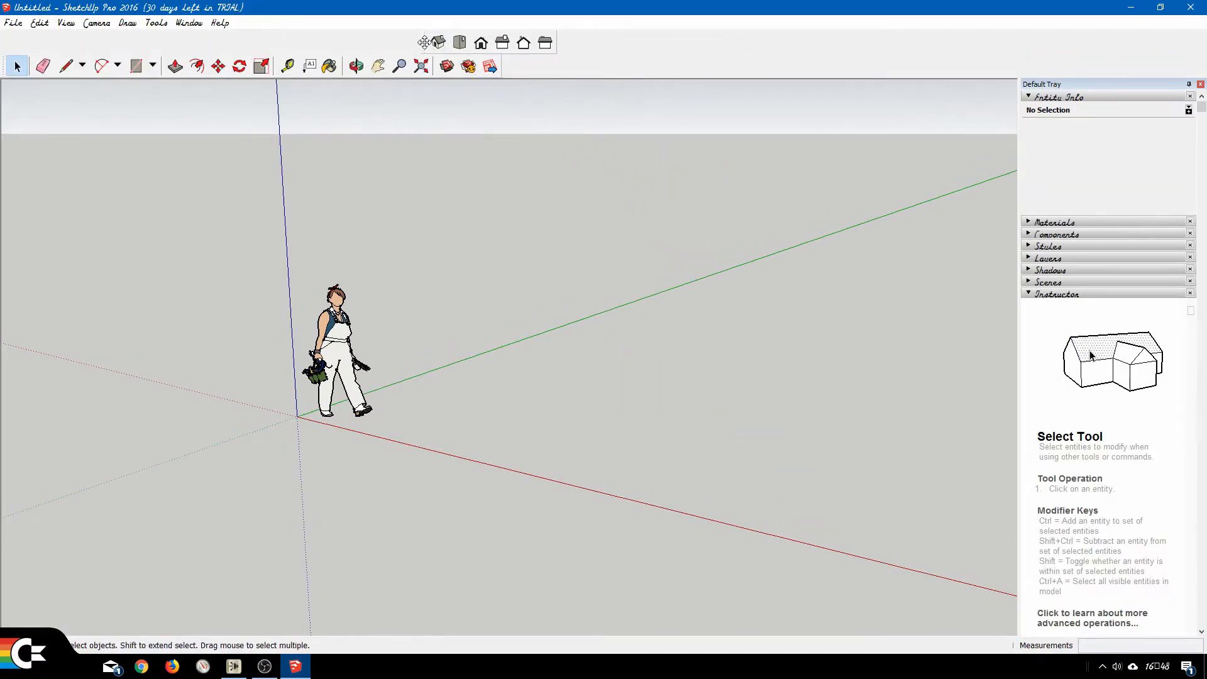
left_click_drag(424, 42, 652, 42)
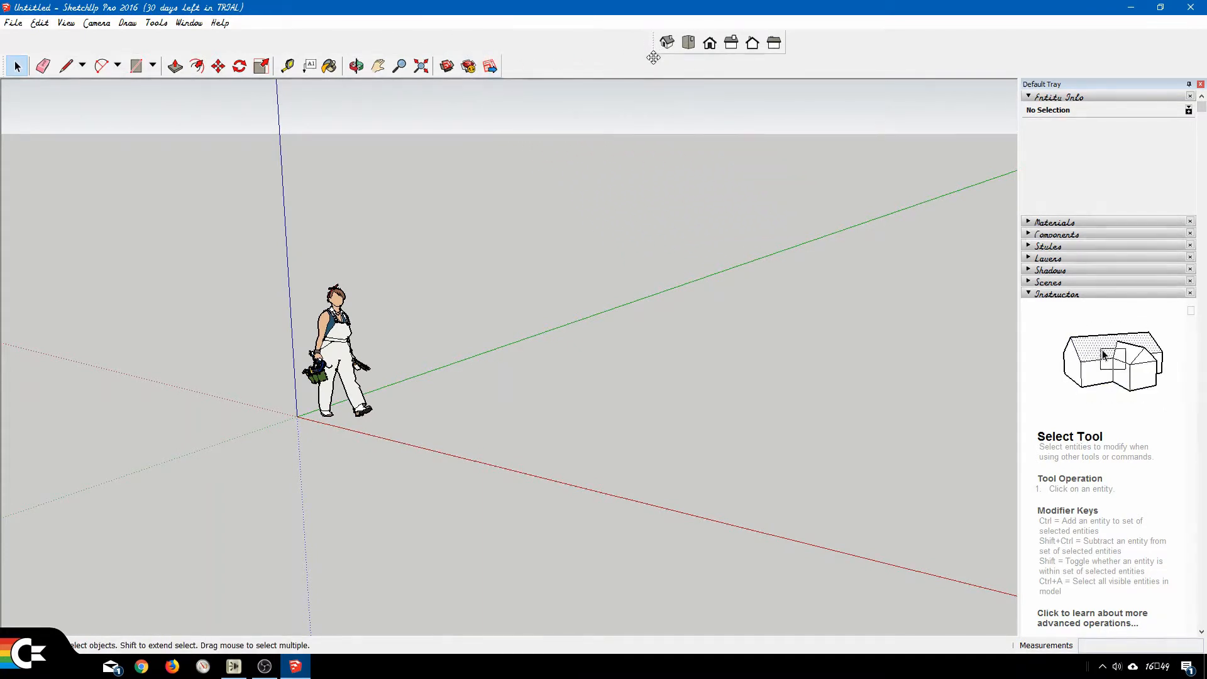
mouse_move(654, 57)
left_mouse_down()
mouse_move(654, 78)
mouse_move(562, 63)
left_mouse_up()
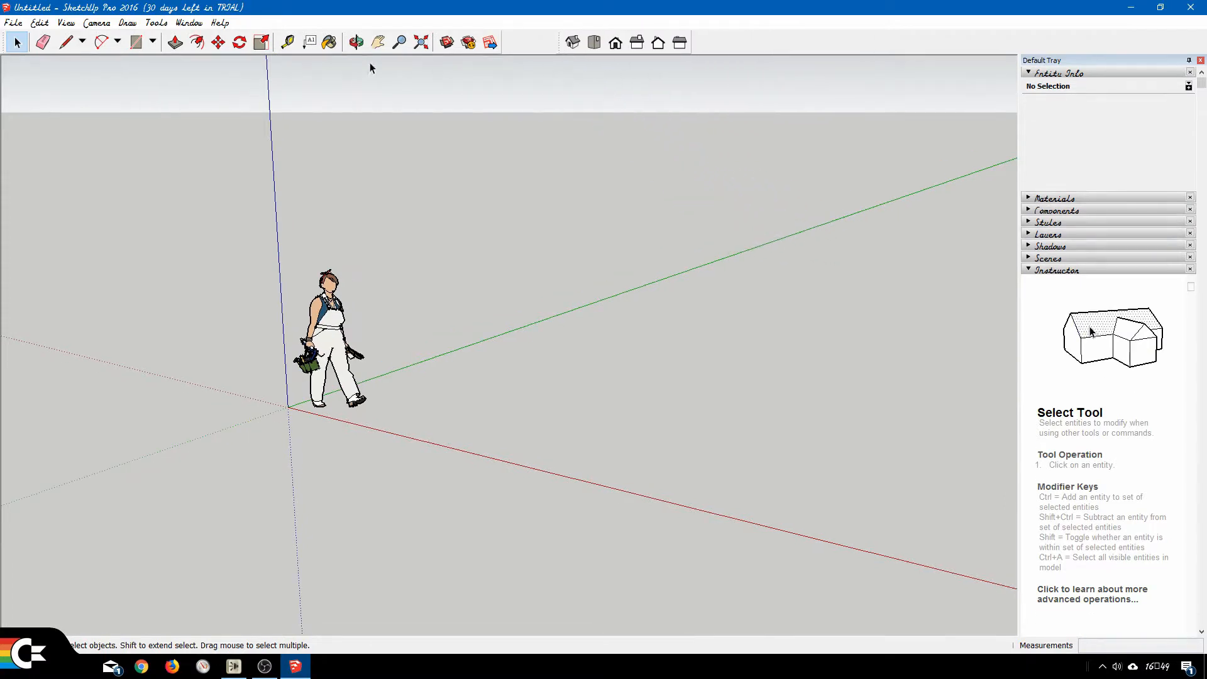
Show the model from the front and switch the camera to Parallel Projection.
left_click(615, 43)
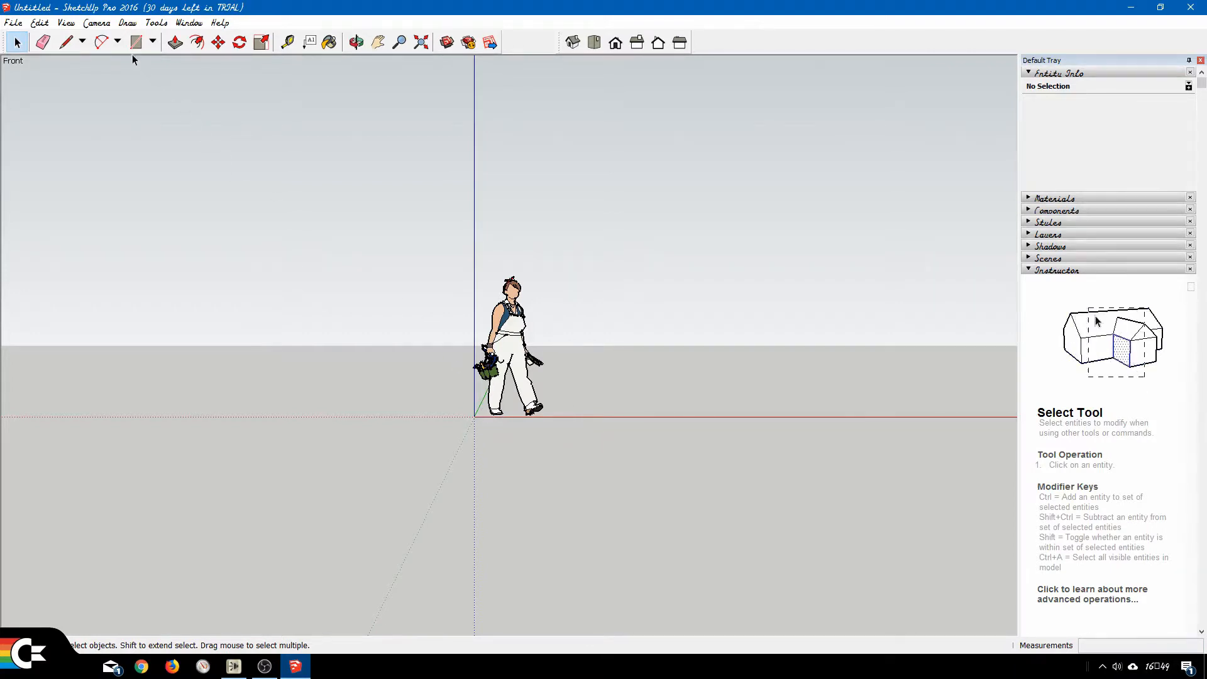
left_click(97, 23)
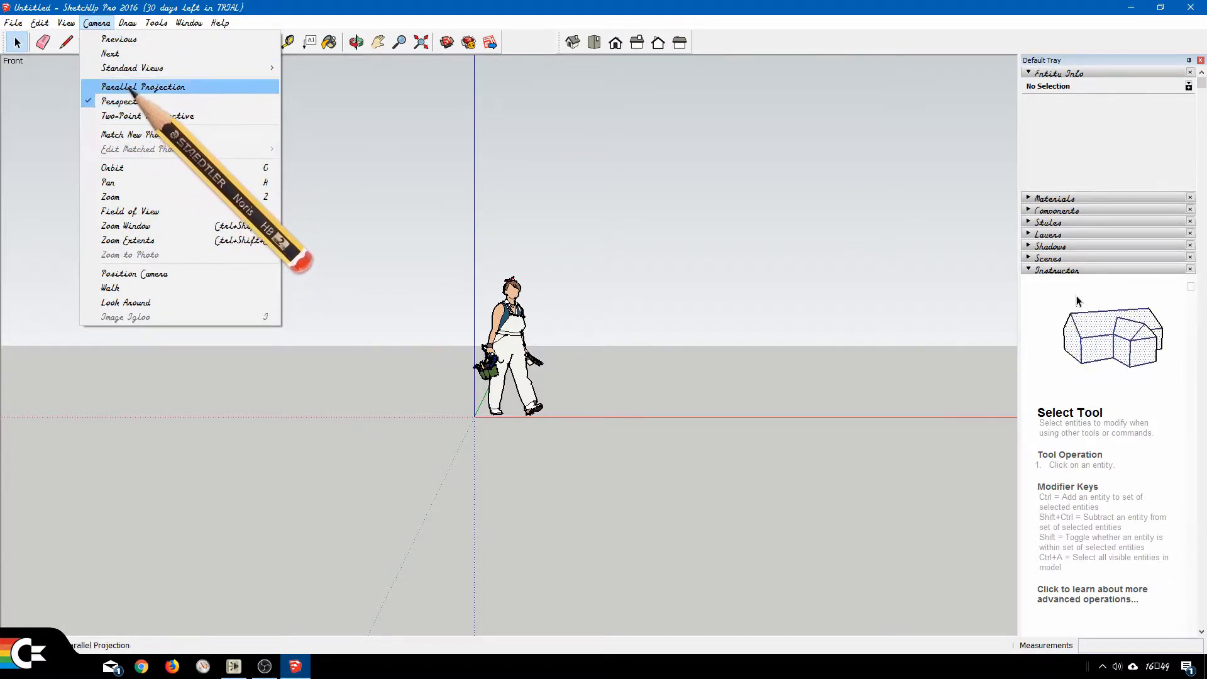
left_click(117, 88)
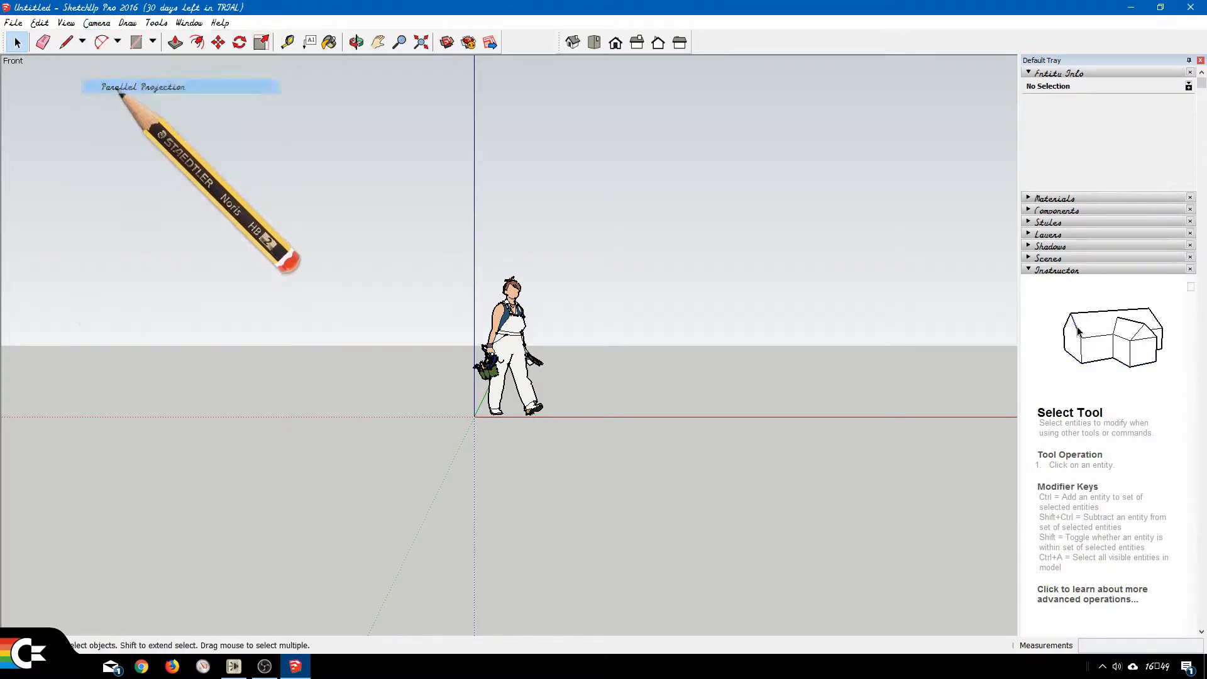
left_click(96, 22)
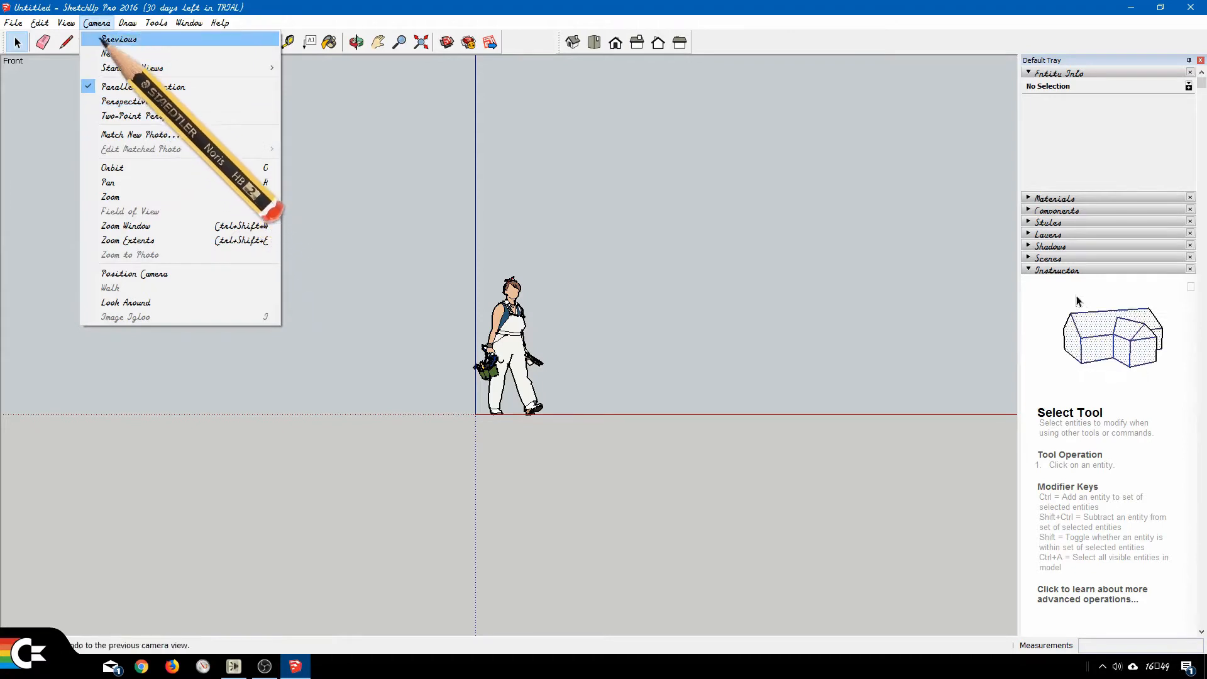
left_click(101, 28)
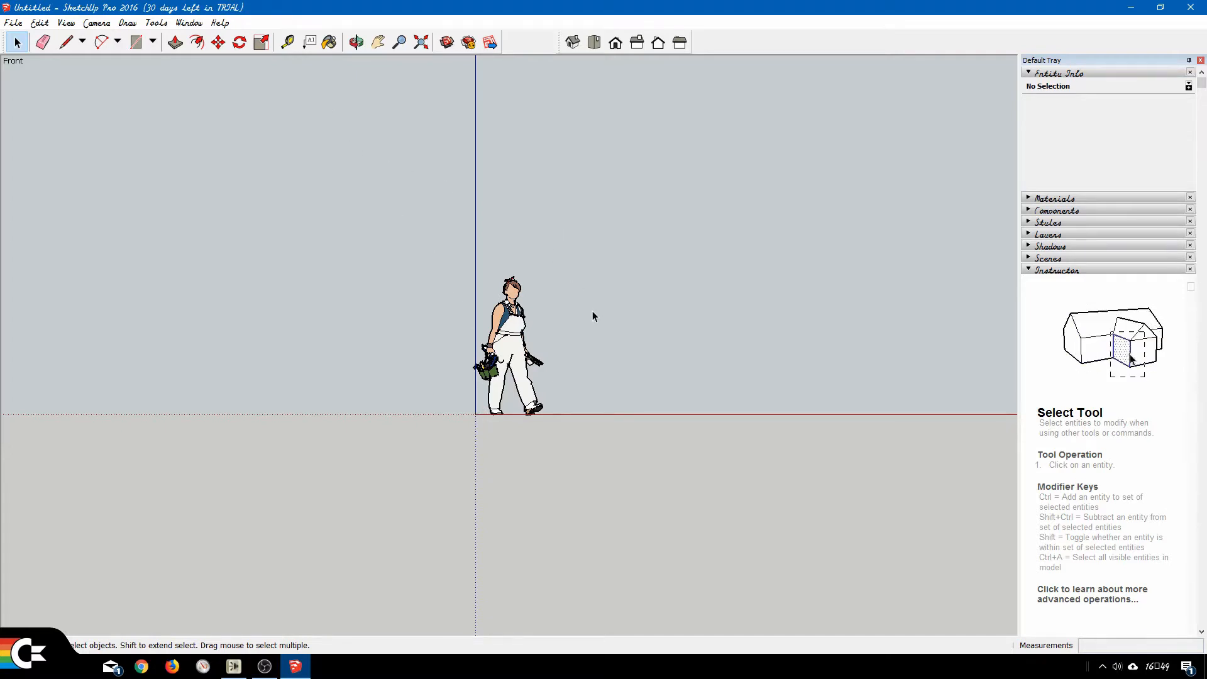
Try out orbiting and panning around the figure, and restore the front view with free space beside the figure.
key("o")
left_click_drag(650, 287, 580, 324)
key("space")
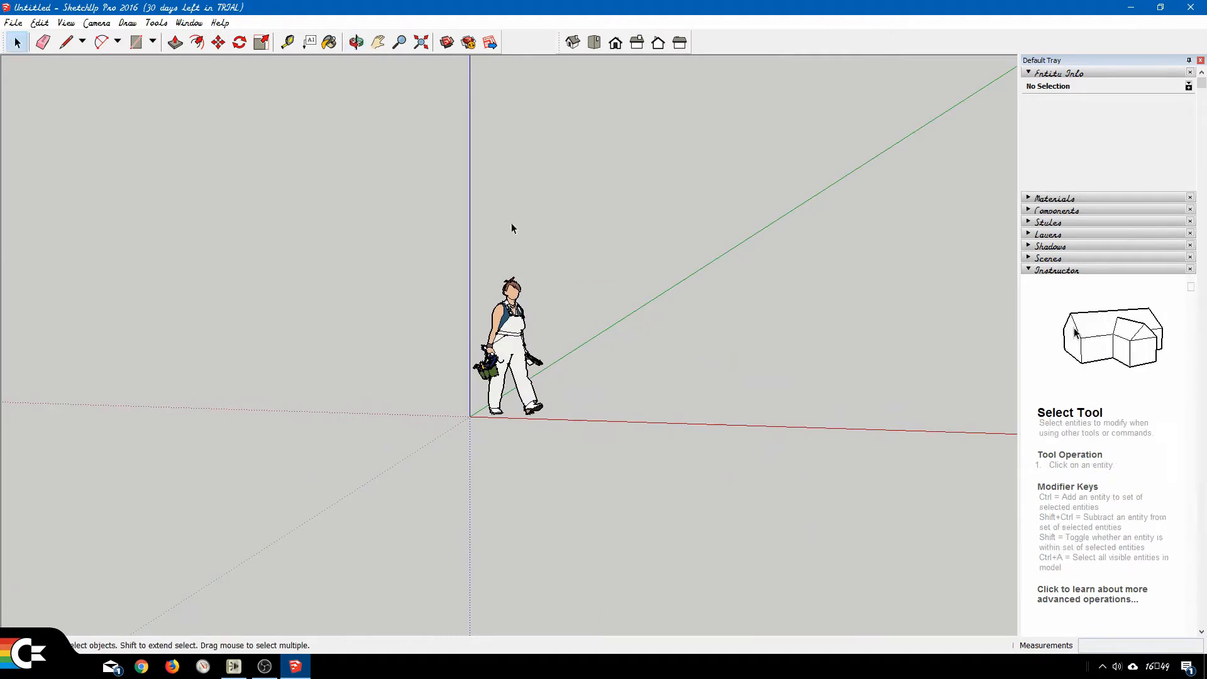
left_click(356, 42)
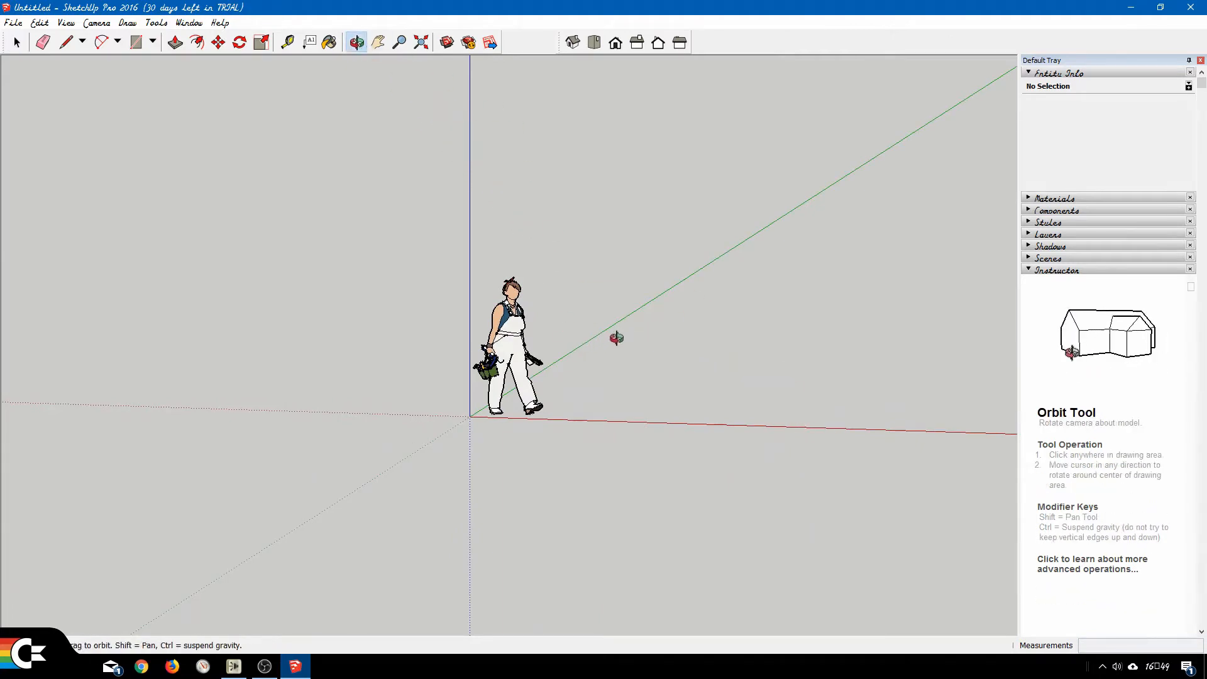
left_click_drag(617, 338, 605, 254)
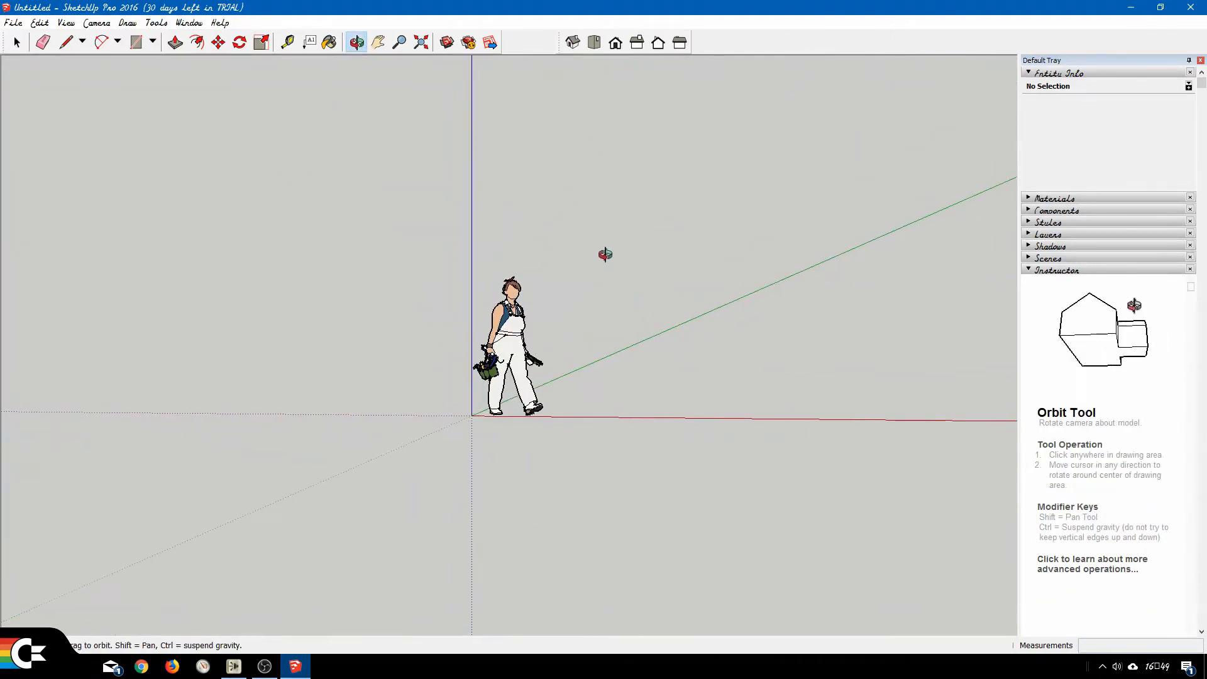
left_click(379, 42)
left_click_drag(580, 353, 480, 353)
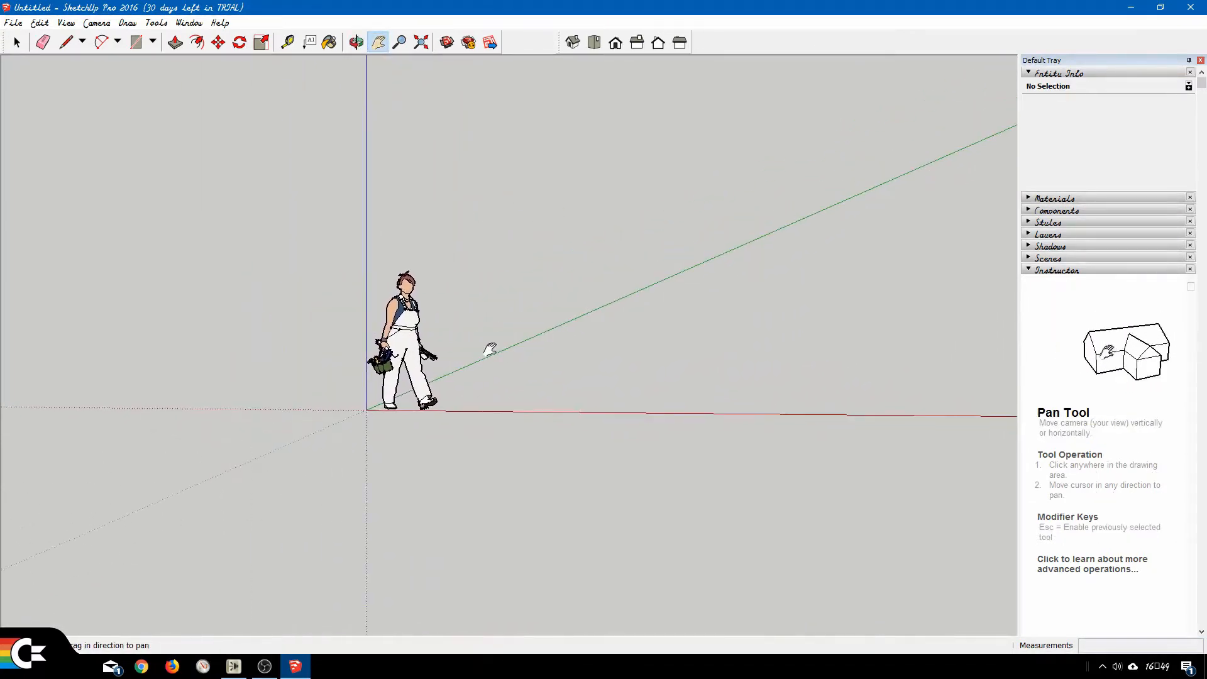
left_click(616, 44)
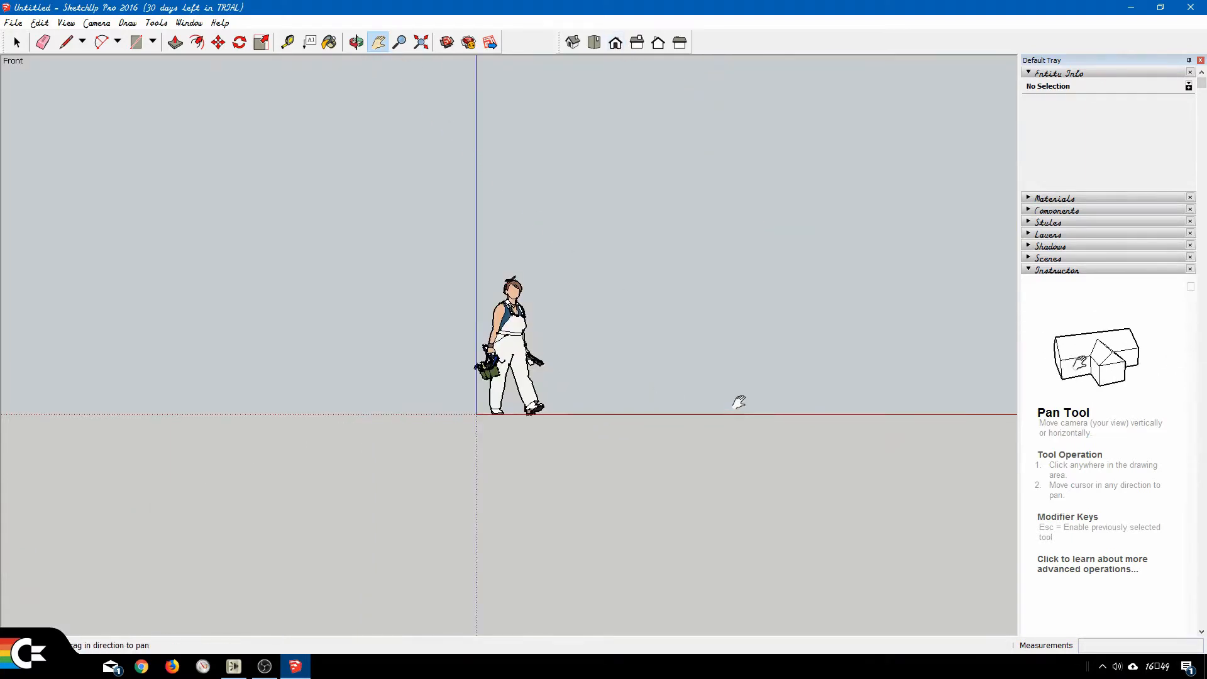
left_click_drag(739, 402, 405, 497)
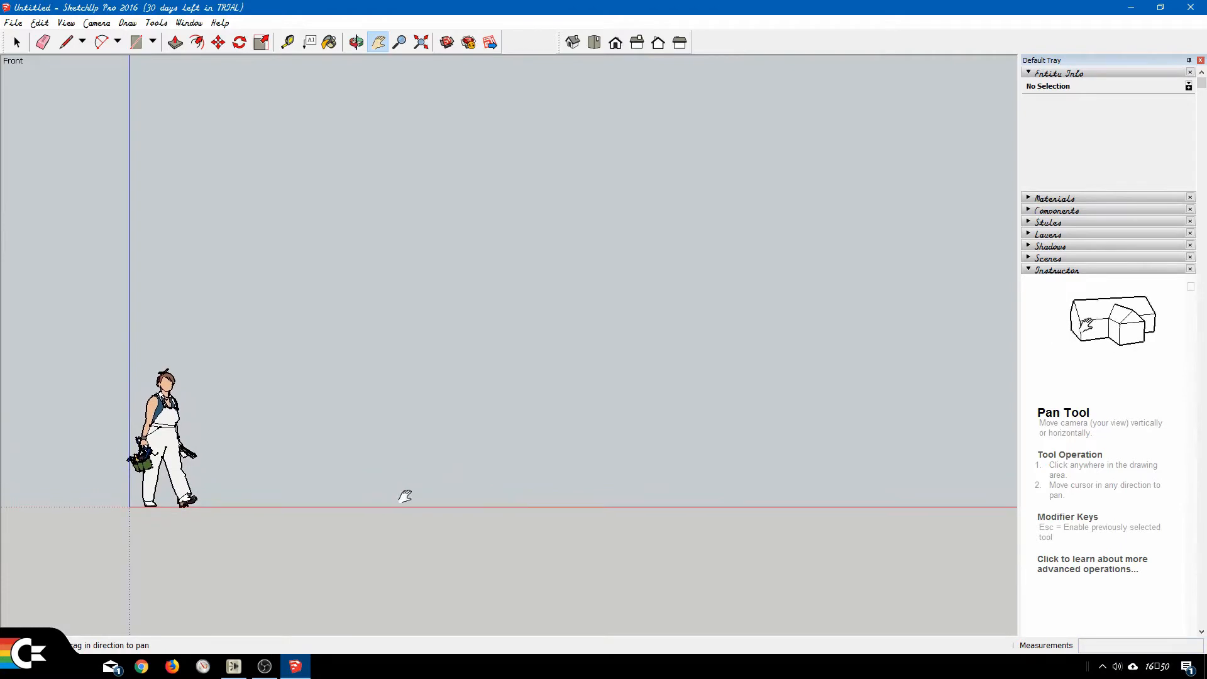
Draw a freehand rectangle about 6078 by 3143 mm standing on the red axis, and undo it.
key("r")
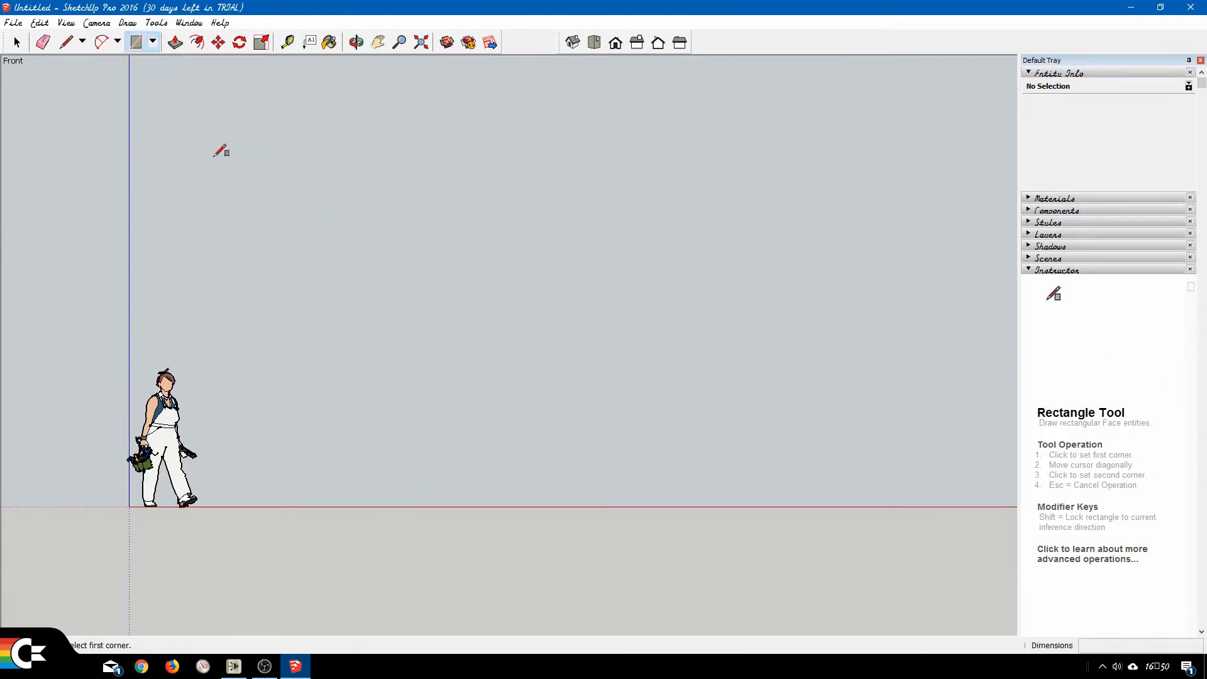
left_click(264, 505)
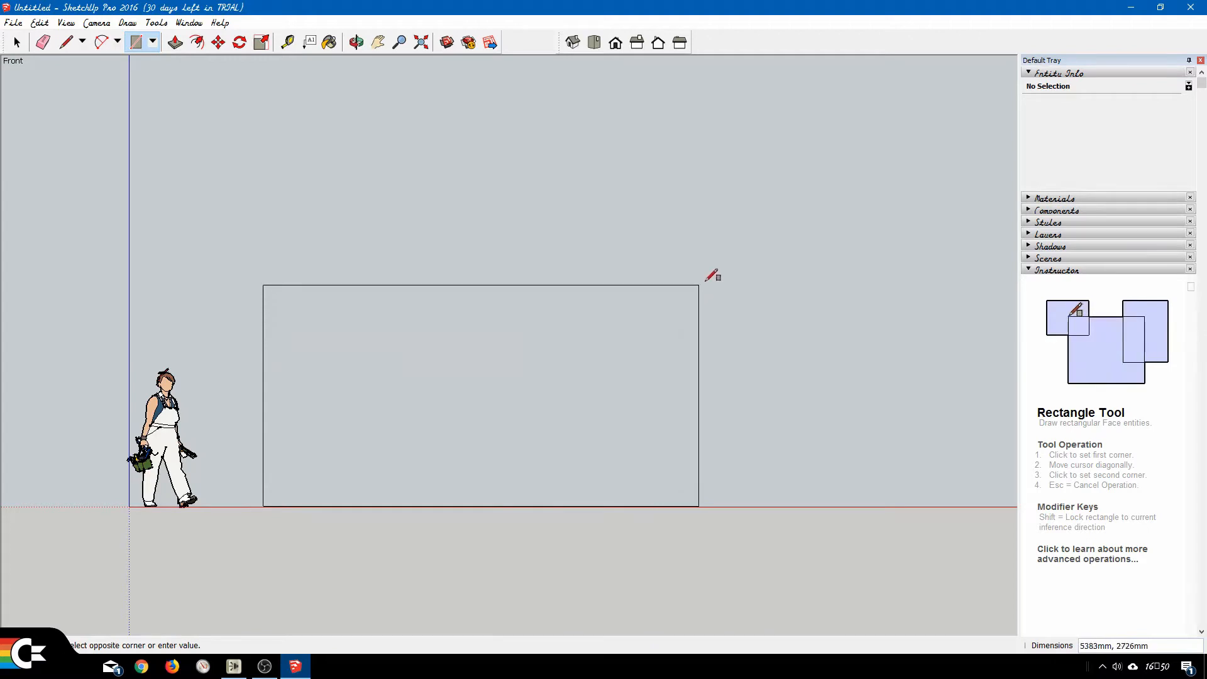
left_click(759, 251)
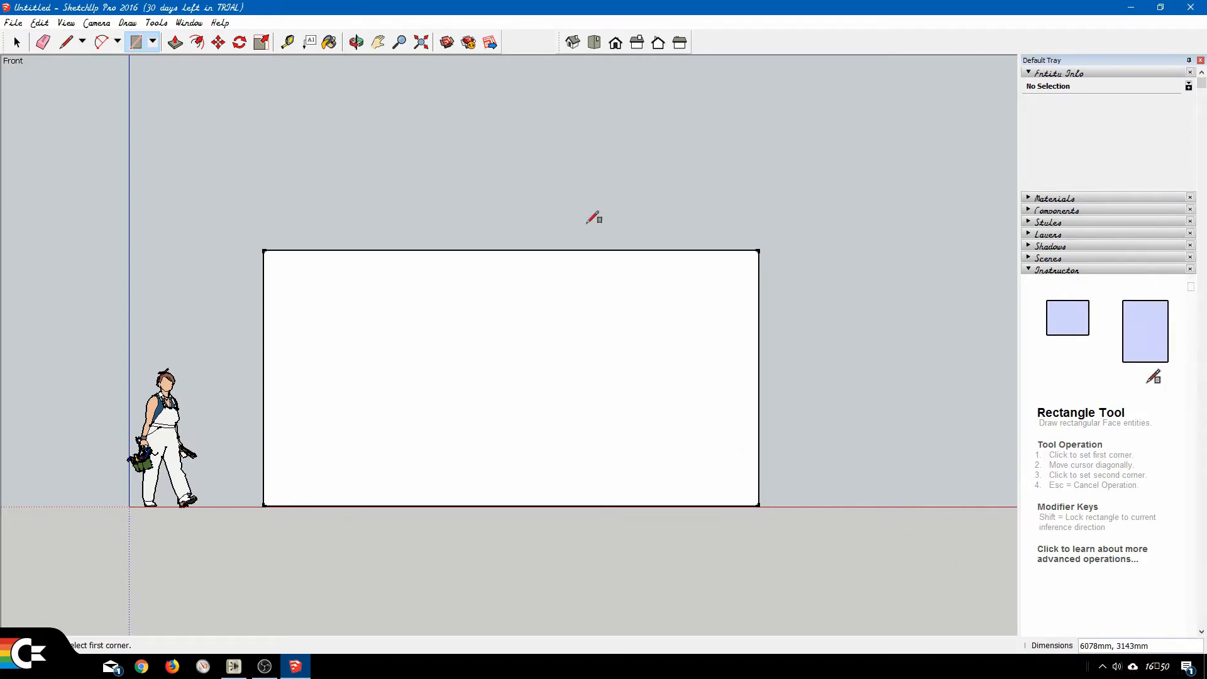
key("ctrl+z")
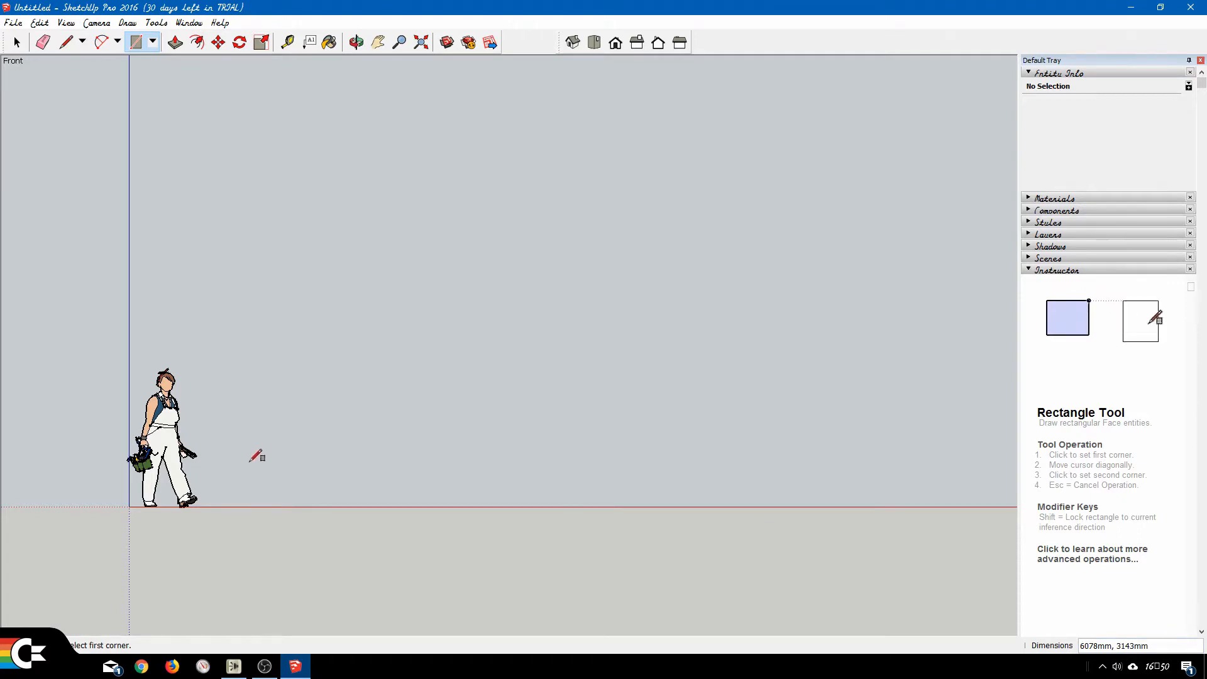
Draw a 4000 by 2400 mm rectangle standing on the red axis beside the figure.
left_click(252, 506)
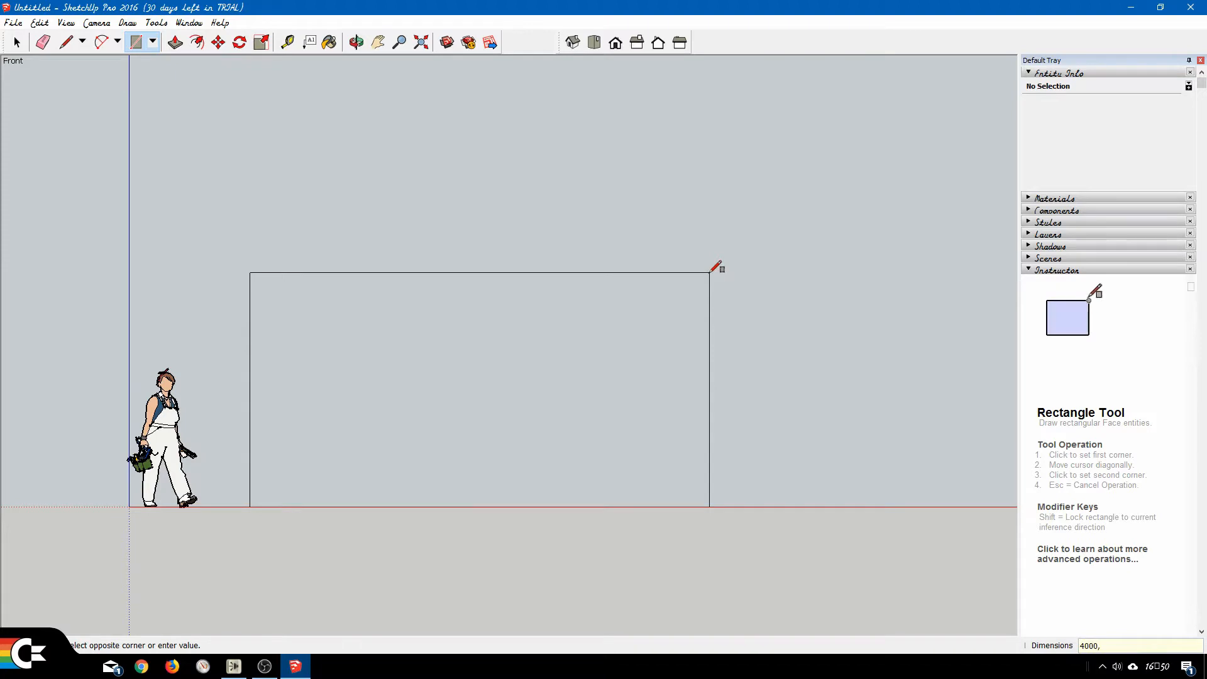
type("400")
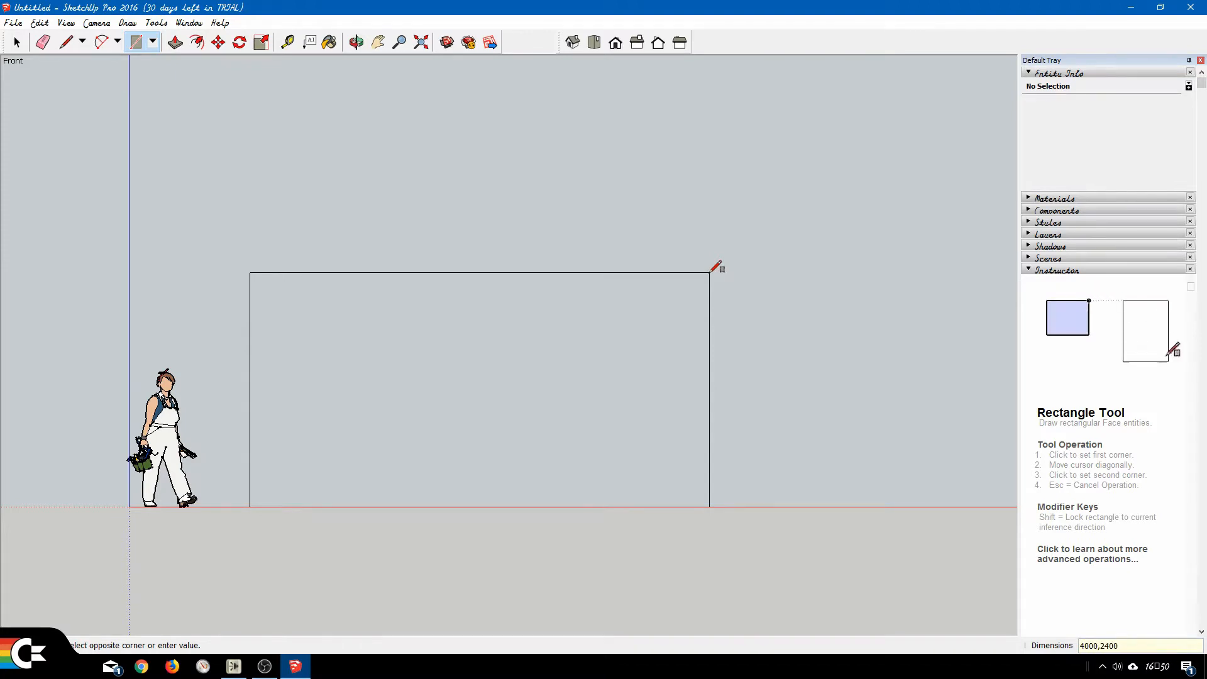
key("Return")
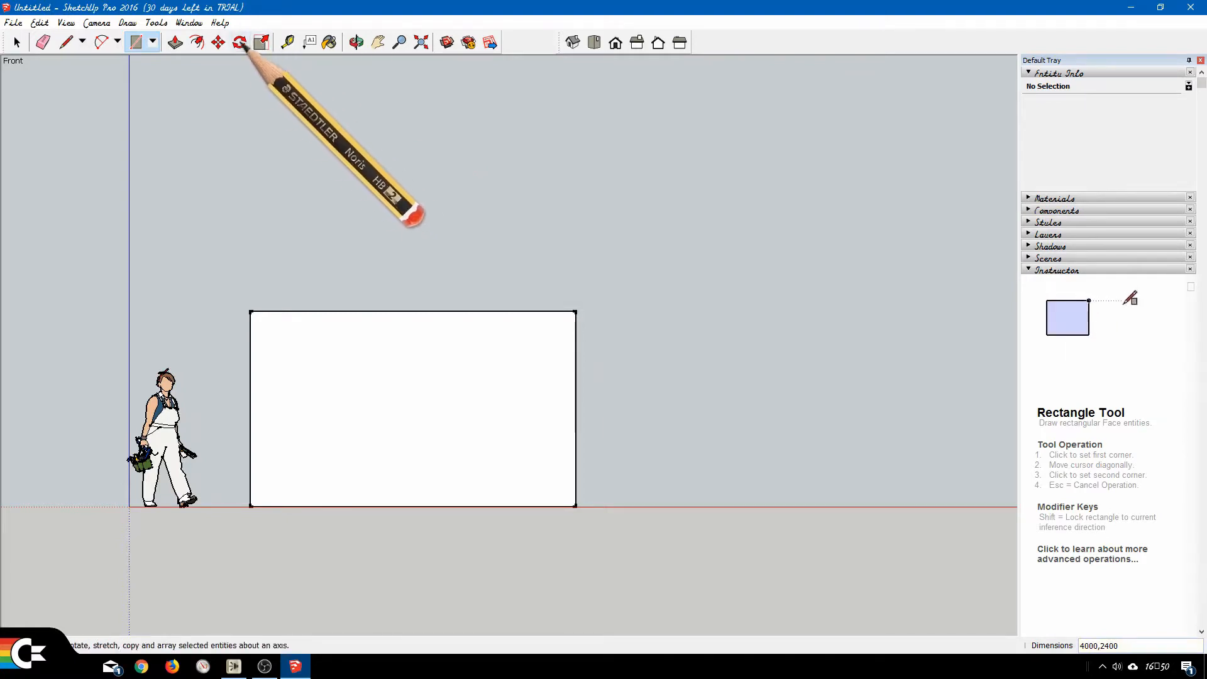
Offset the rectangle's outline inward by a freehand distance, and undo the offset.
left_click(197, 43)
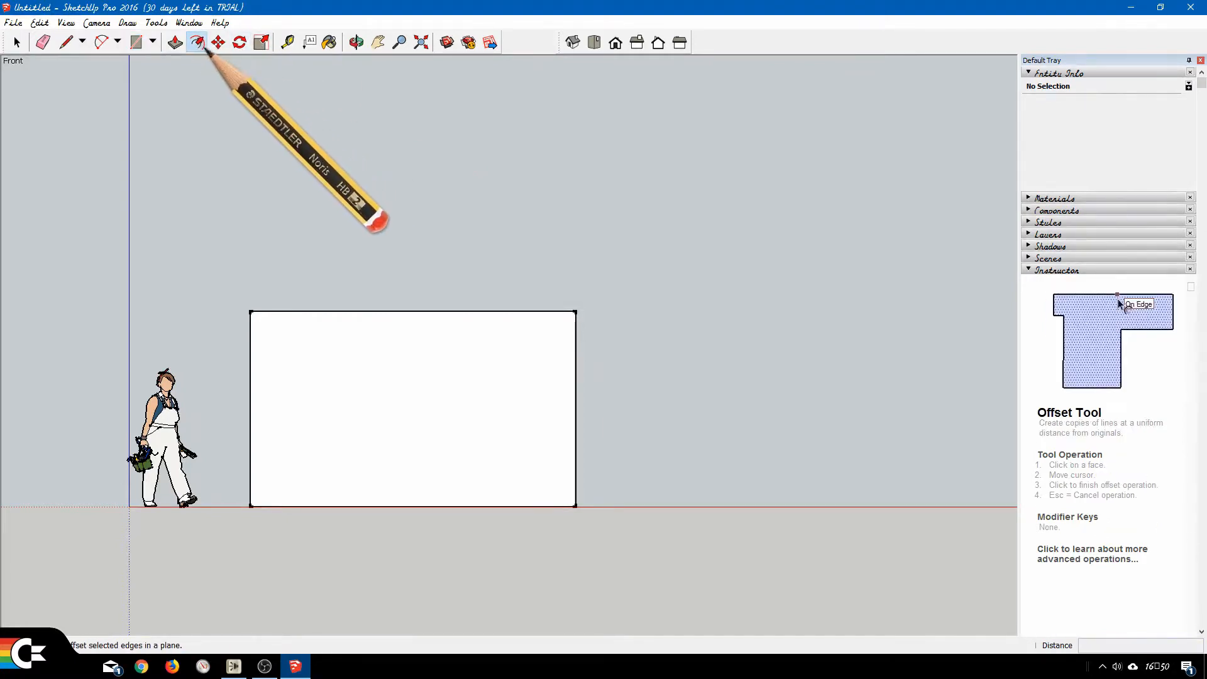
left_click(288, 319)
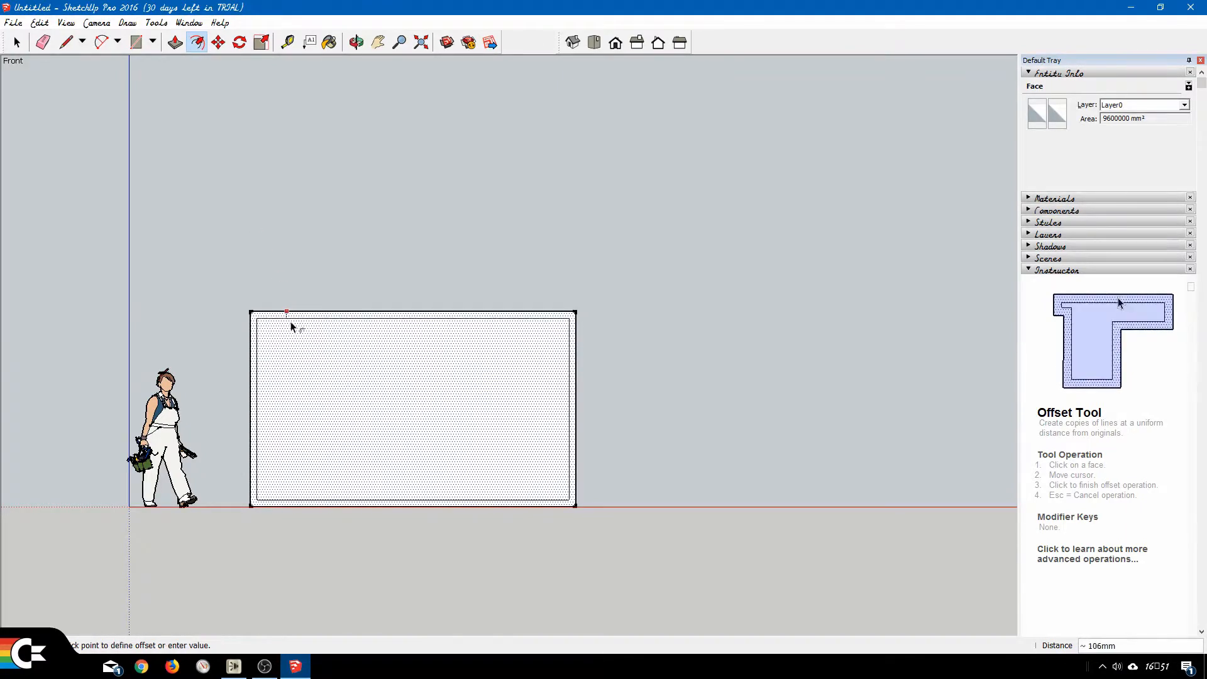
left_click(306, 363)
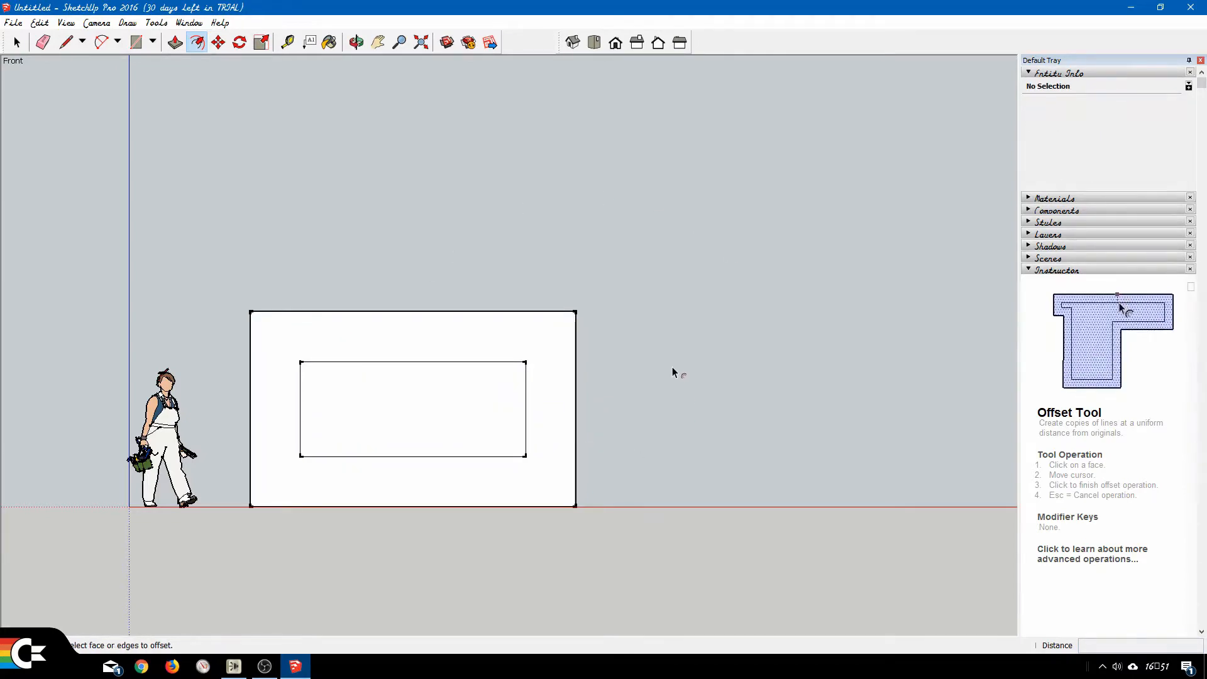
key("ctrl+z")
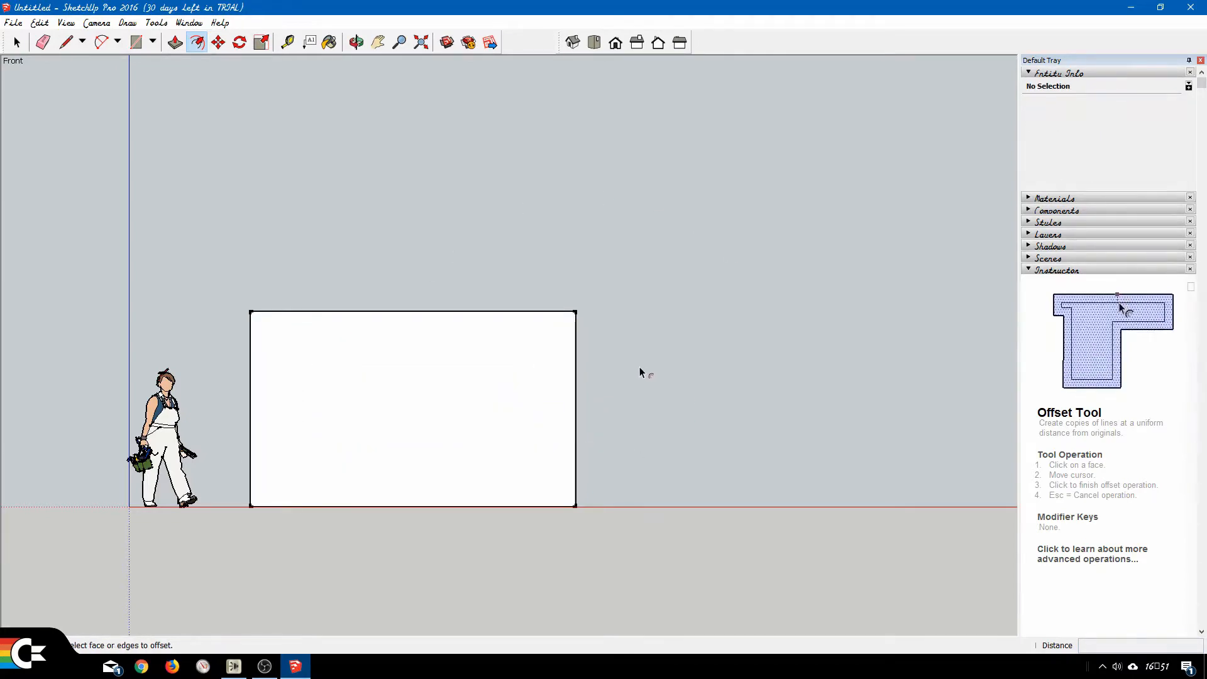
Offset the rectangle's outline 100 mm inward to form a border.
left_click(308, 323)
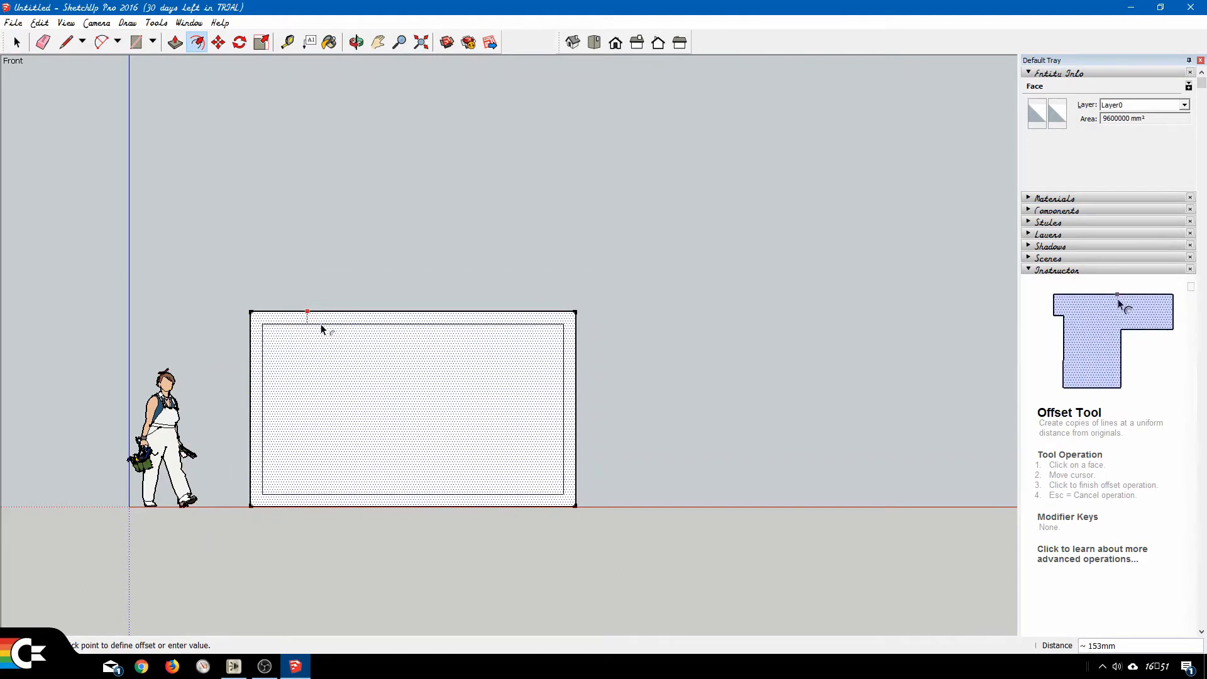
type("1")
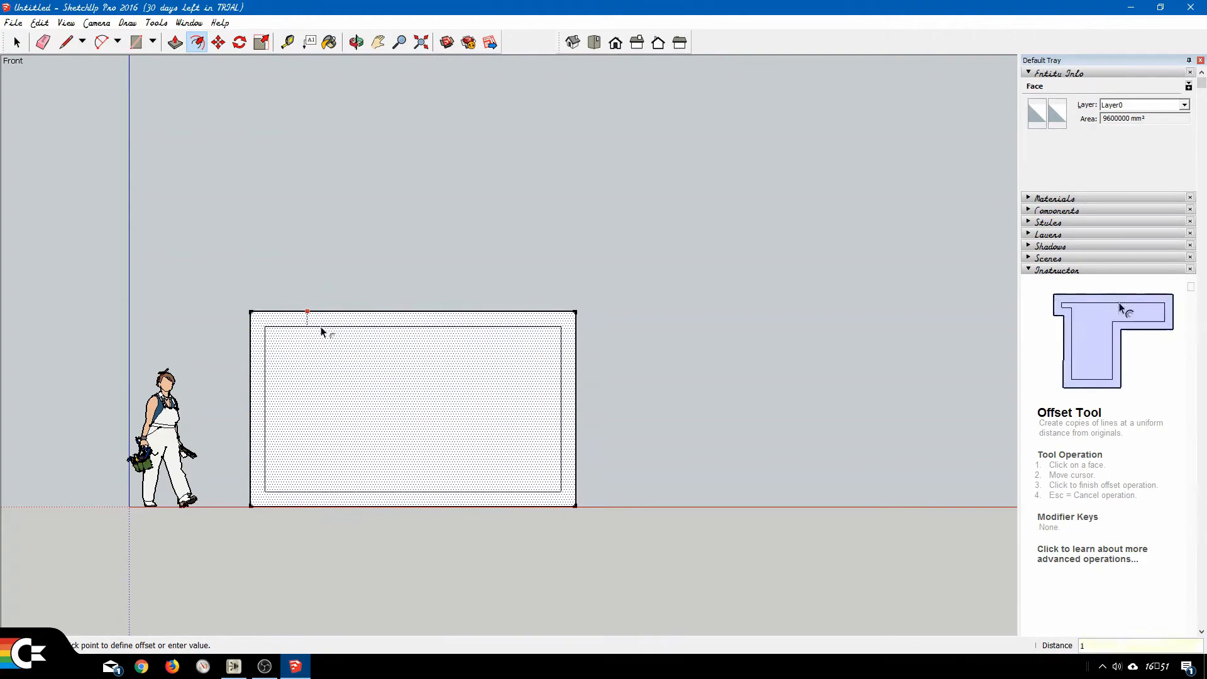
type("00")
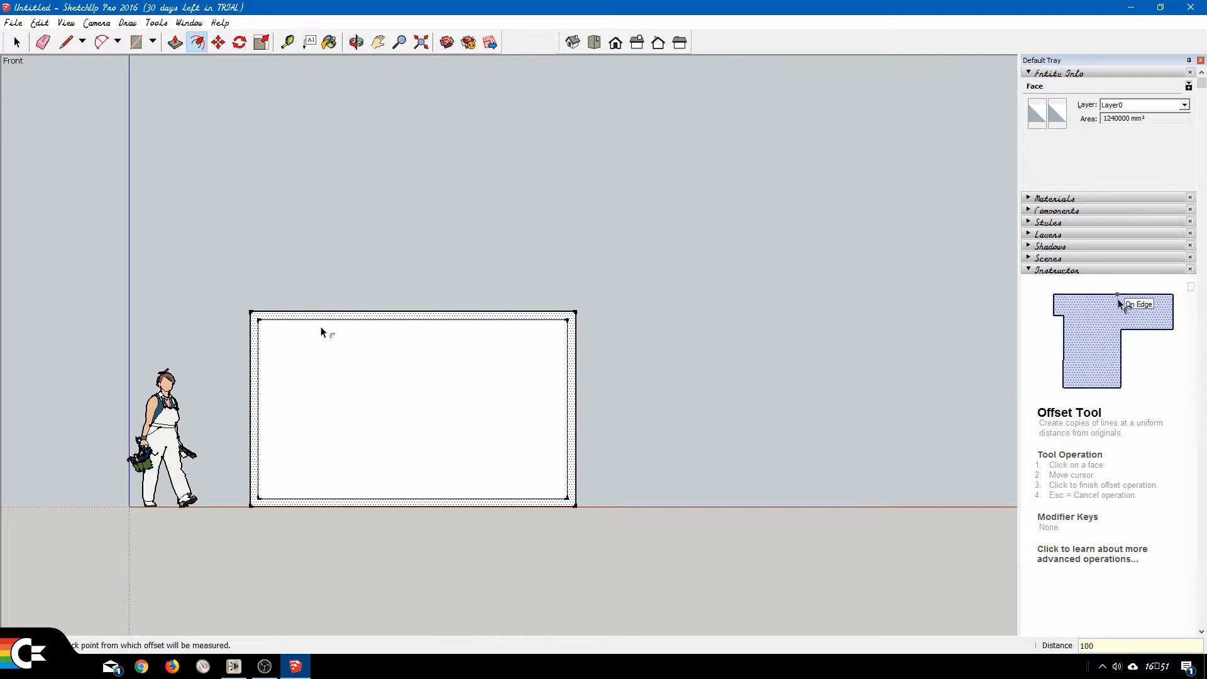
key("Return")
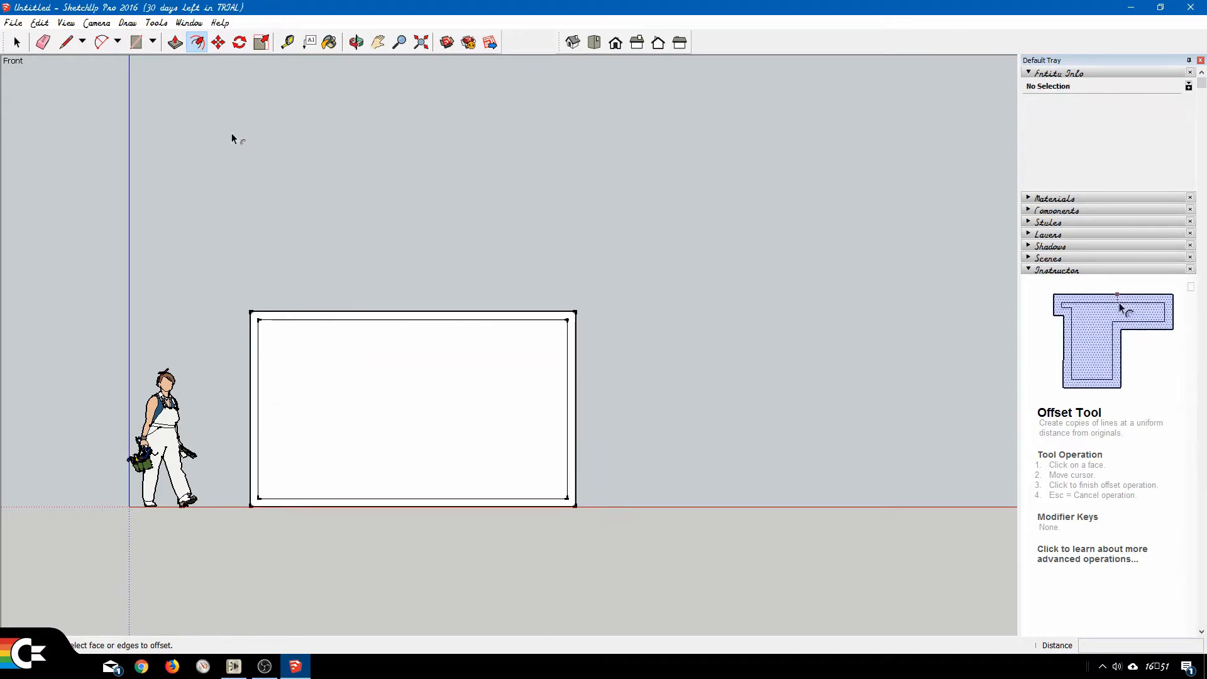
Draw a diagonal line about 3436 mm long from the inner rectangle's upper-left corner to its bottom edge, right of centre.
left_click(66, 42)
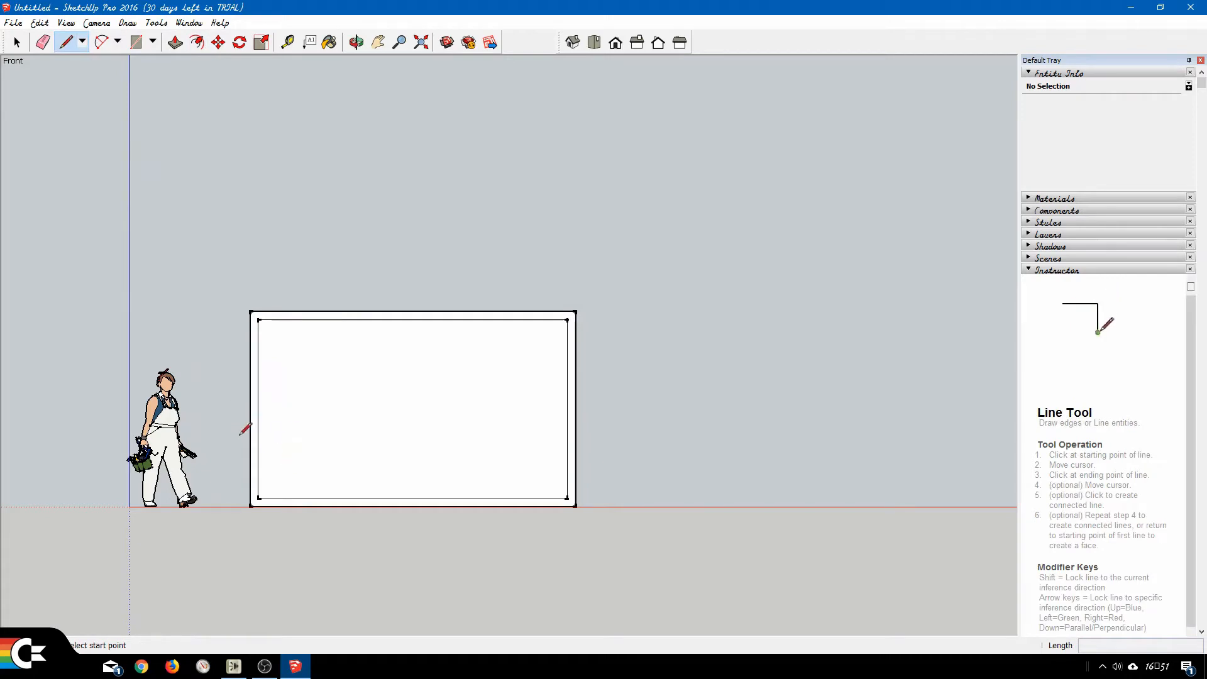
scroll(247, 440, "up", 2)
scroll(277, 437, "up", 1)
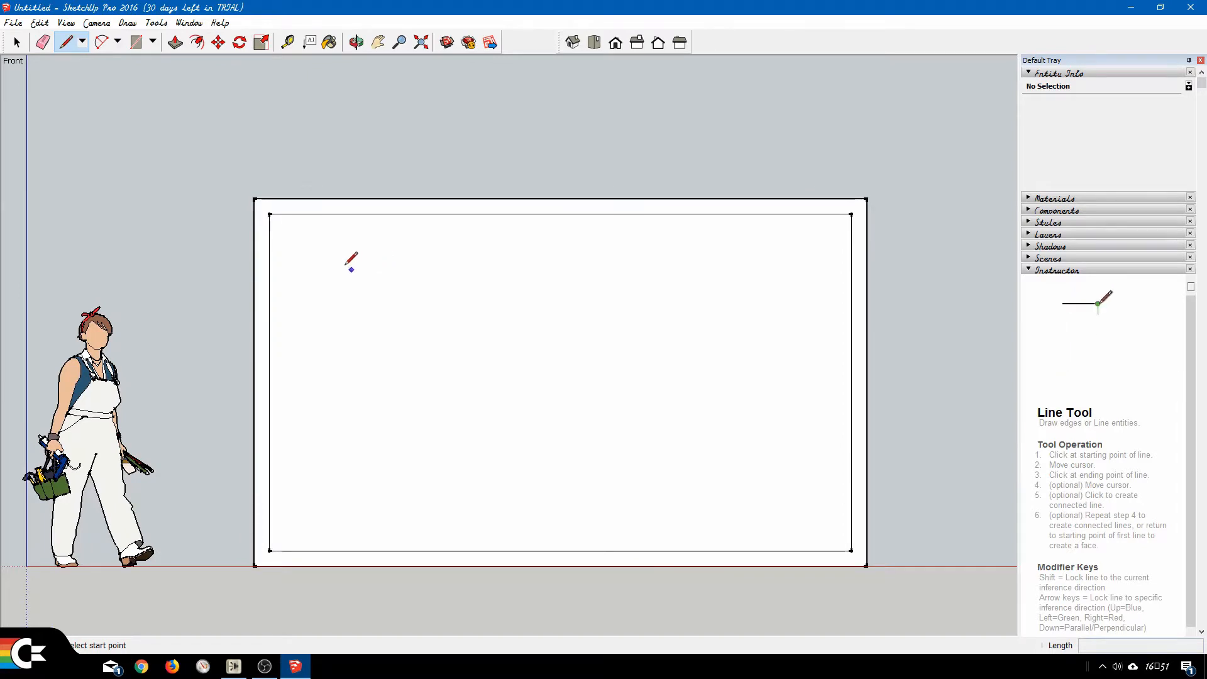
left_click(270, 214)
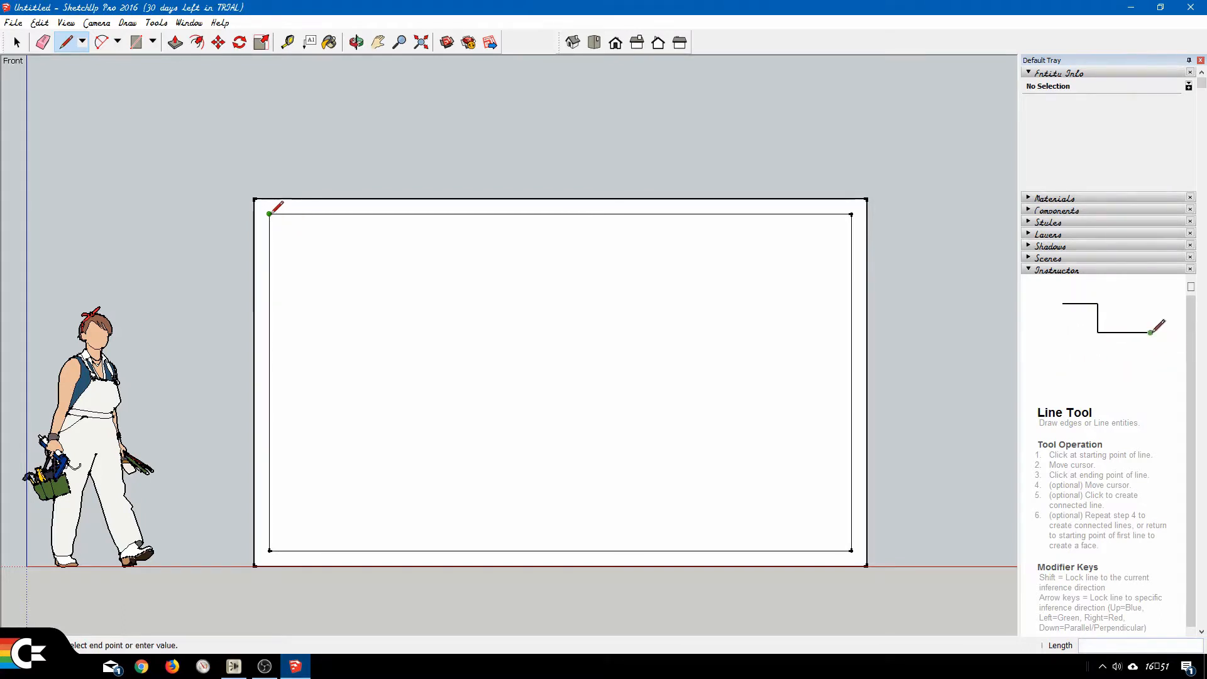
left_click(672, 550)
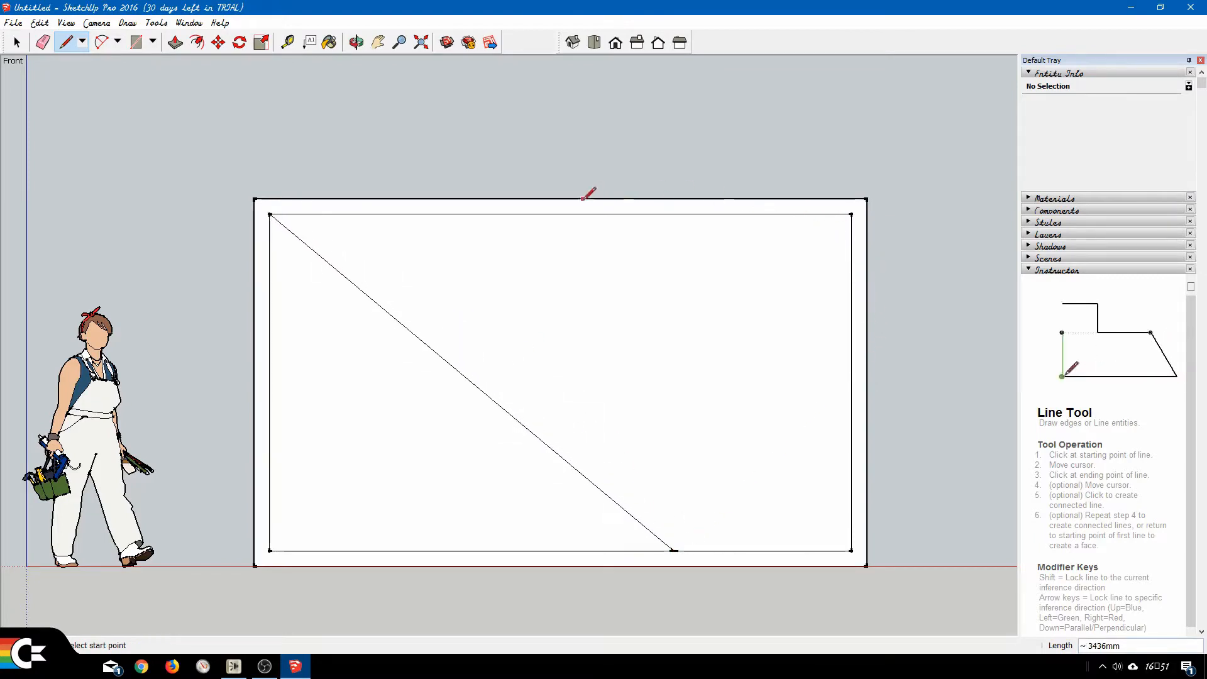
Draw lines from the inner top edge to the long diagonal, about 1559 mm, and from the inner right edge to the bottom edge, about 1764 mm.
left_click(459, 214)
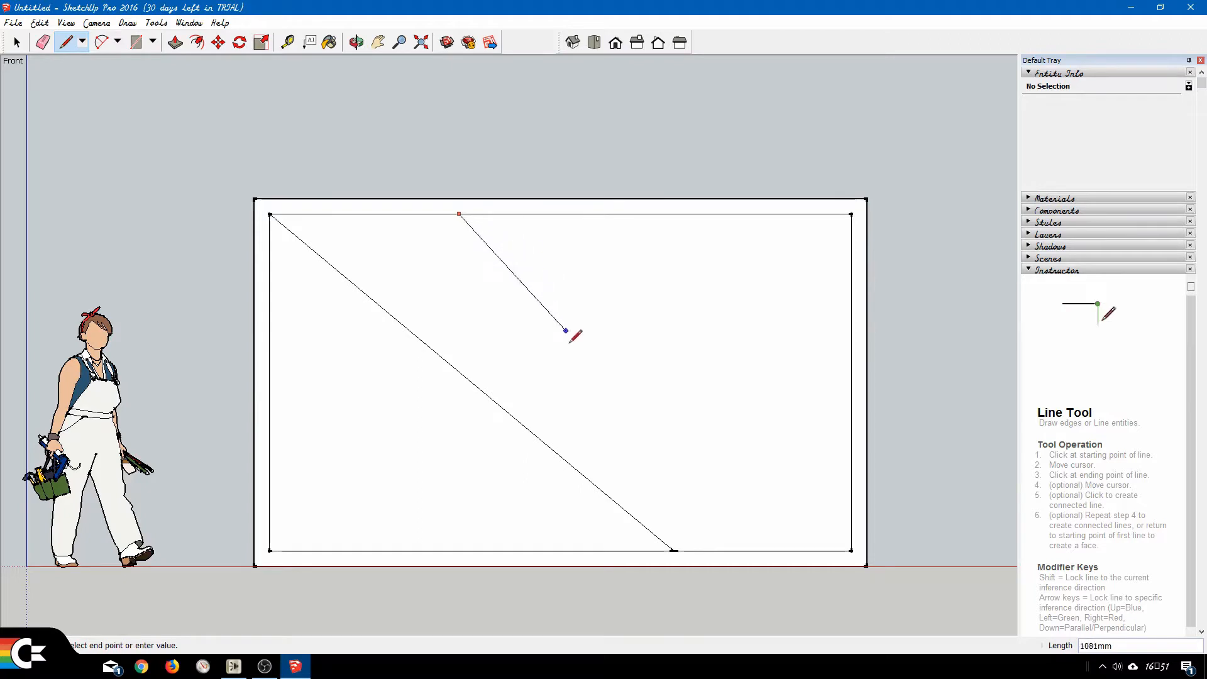
left_click(540, 438)
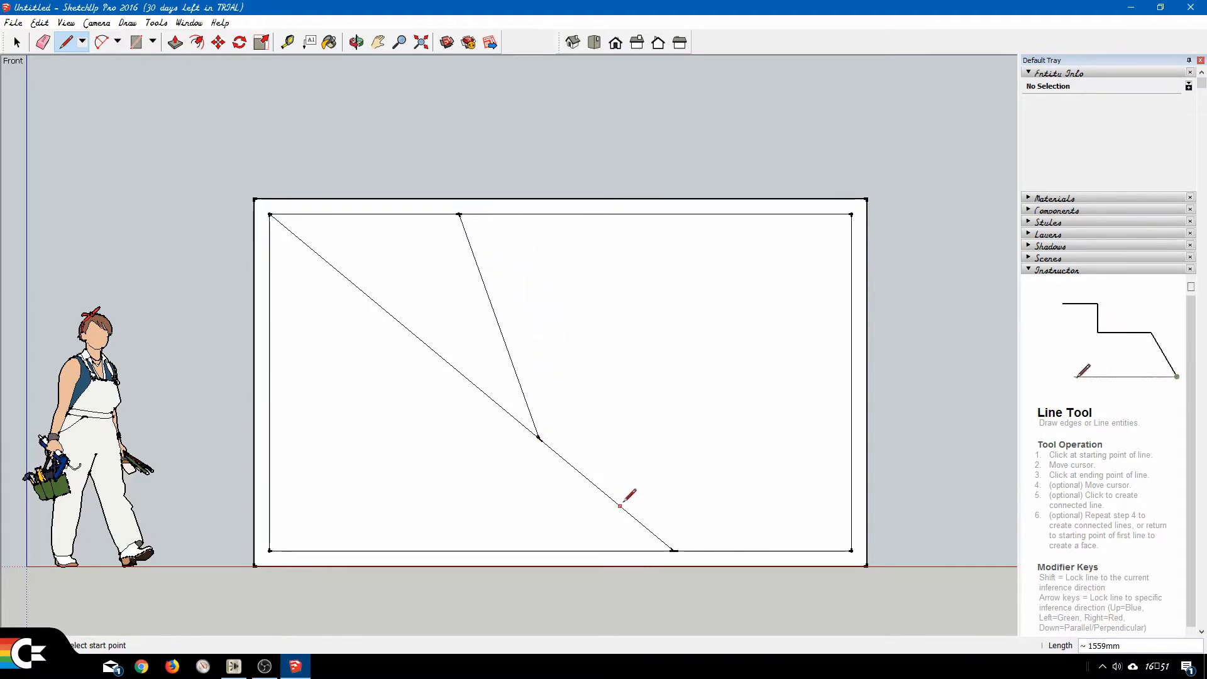
left_click(852, 300)
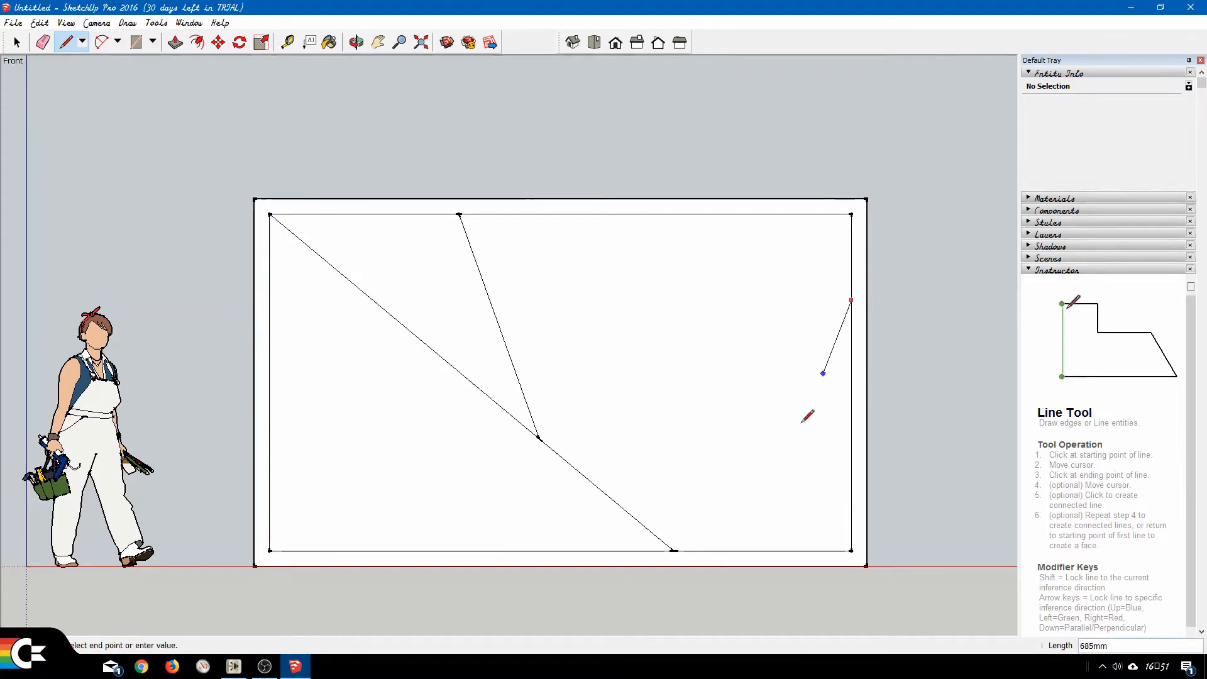
left_click(753, 551)
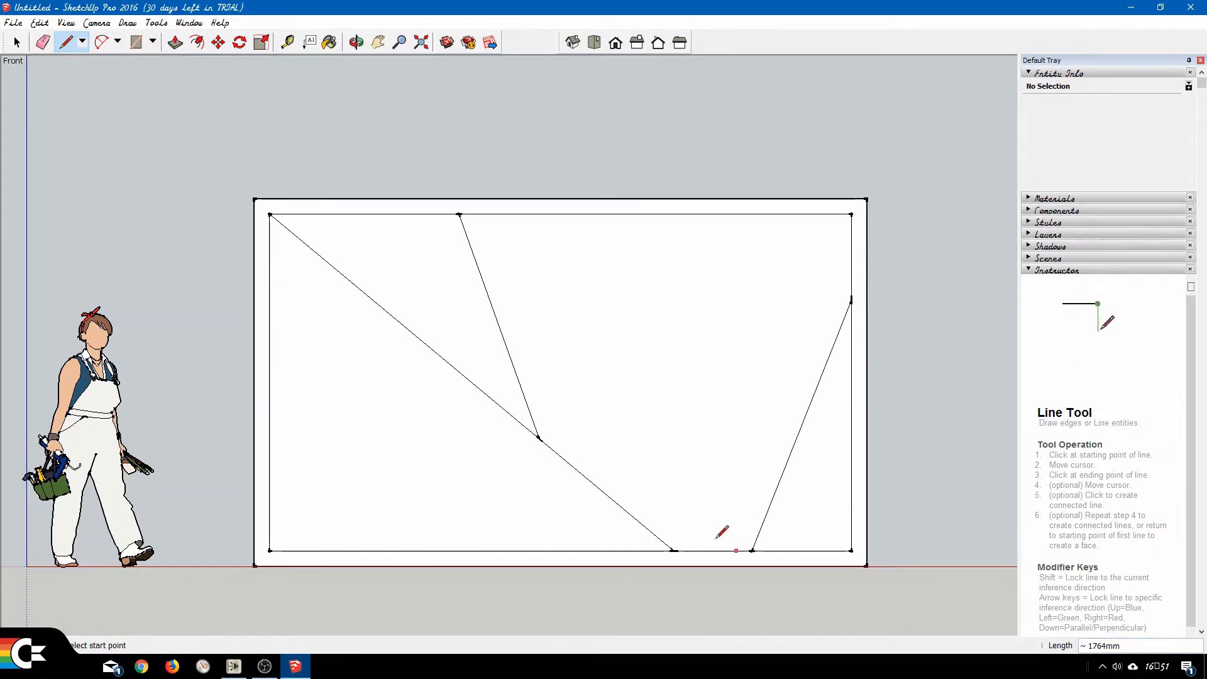
Connect the inner left and bottom edges to the long diagonal with lines about 1421 mm and 1051 mm long.
left_click(269, 479)
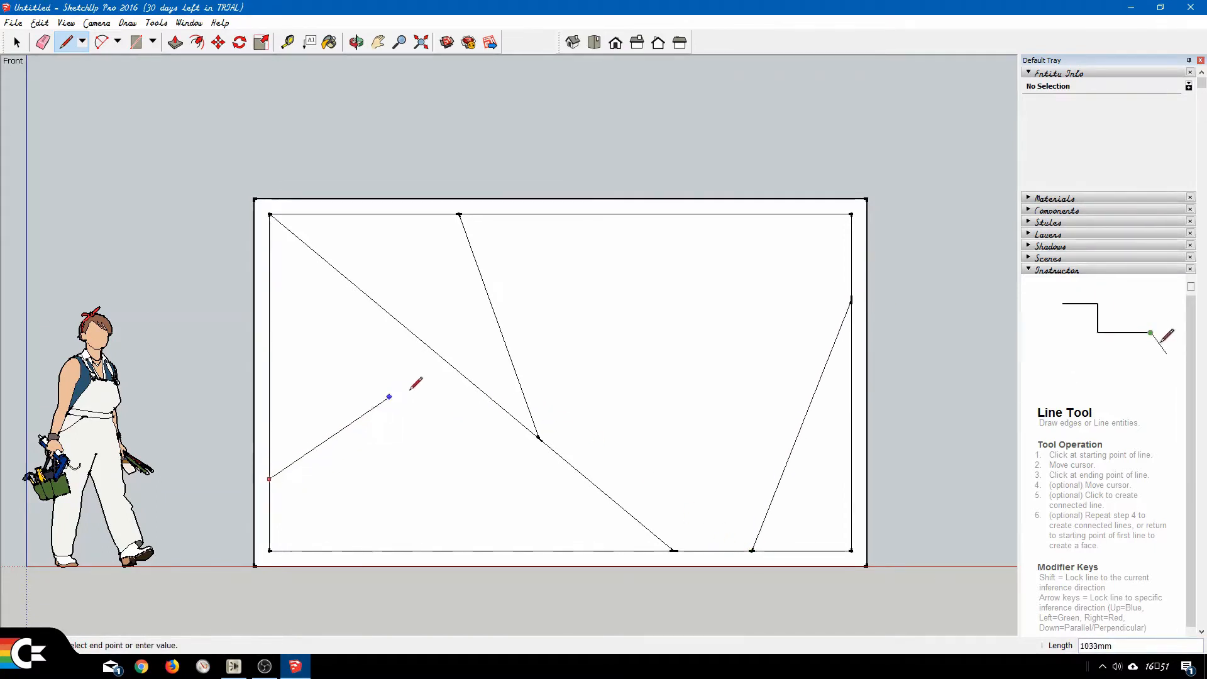
left_click(459, 373)
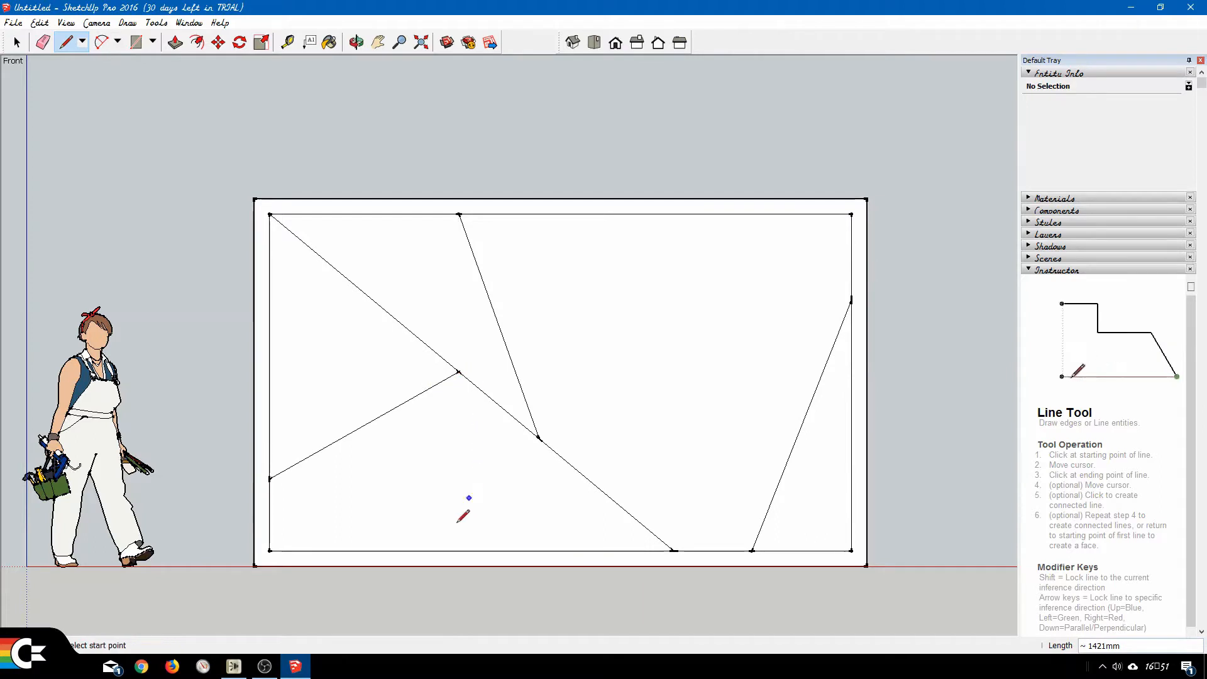
left_click(431, 551)
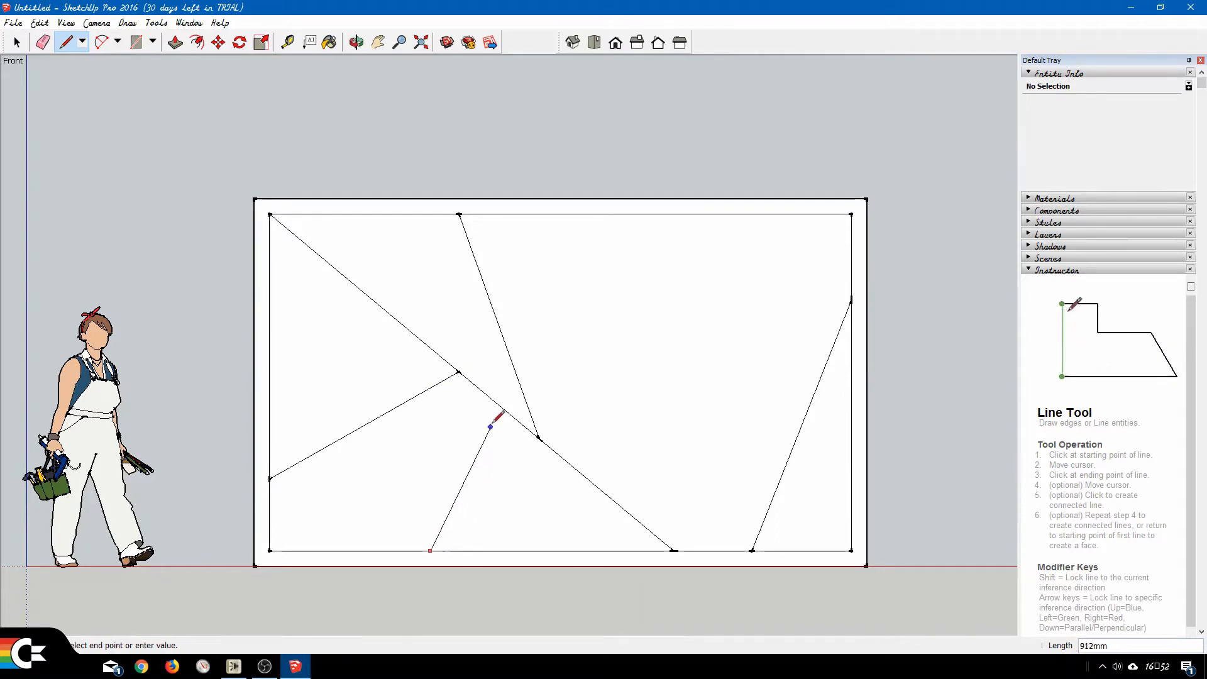
left_click(500, 405)
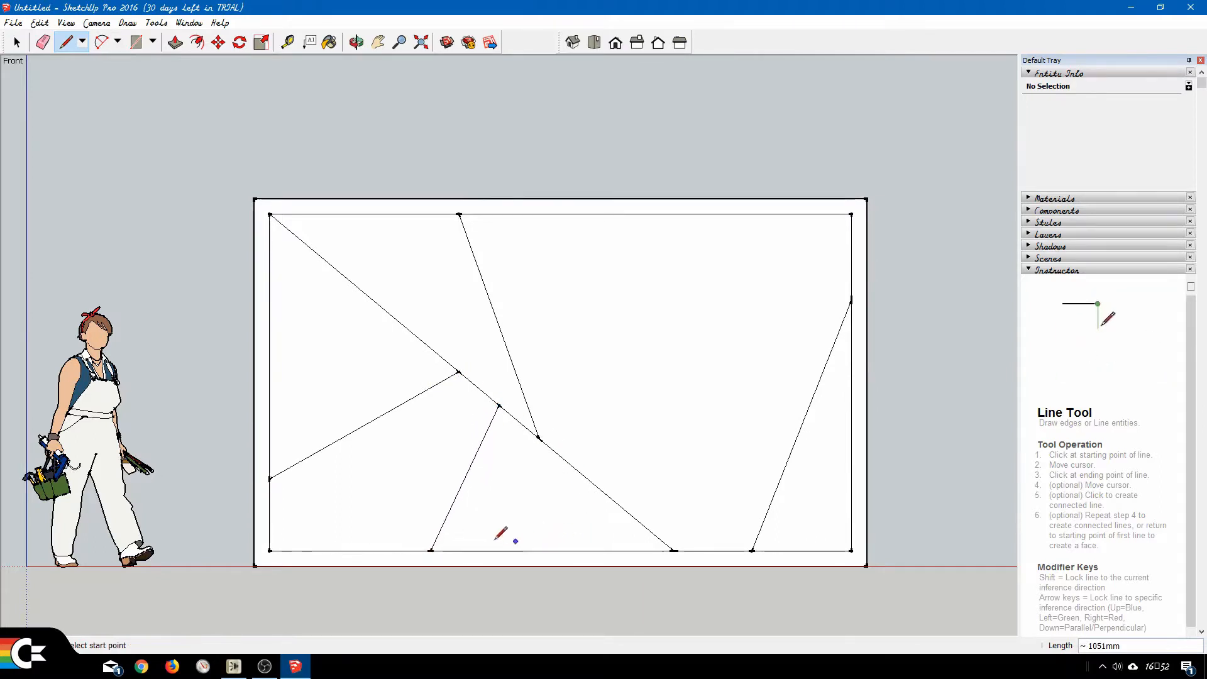
Draw a line about 2002 mm from the diagonal's lower part to the inner top edge, and join the existing top-edge point to it, about 1643 mm.
left_click(588, 479)
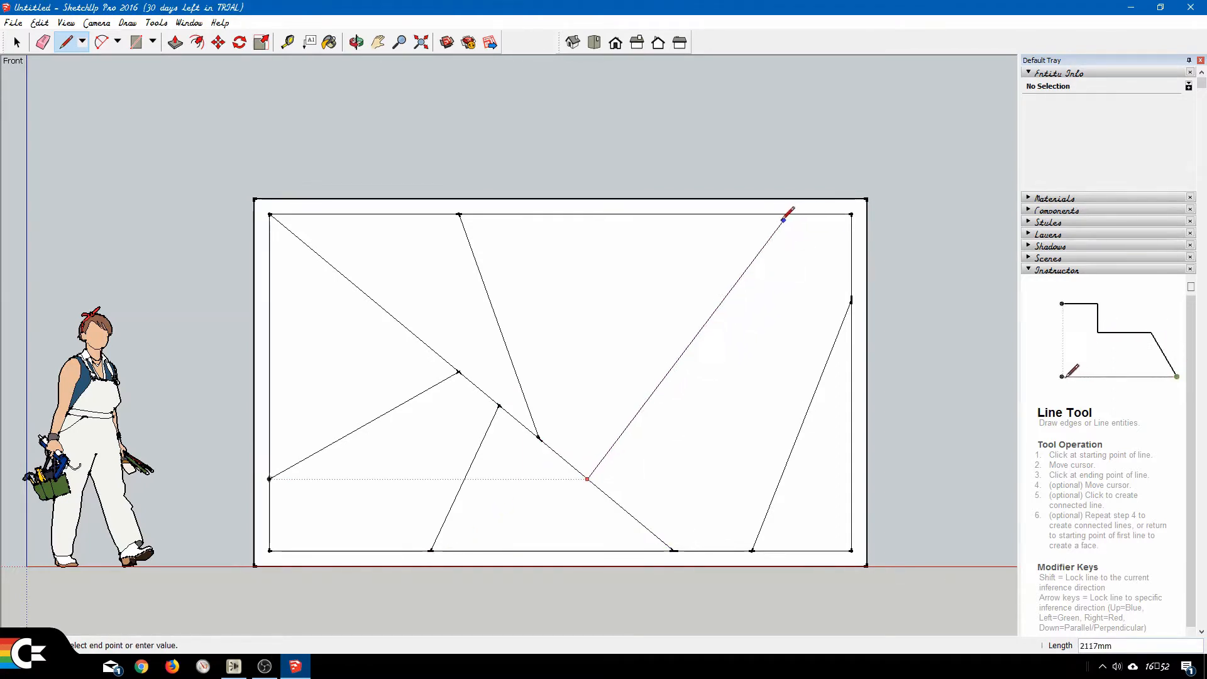
left_click(742, 214)
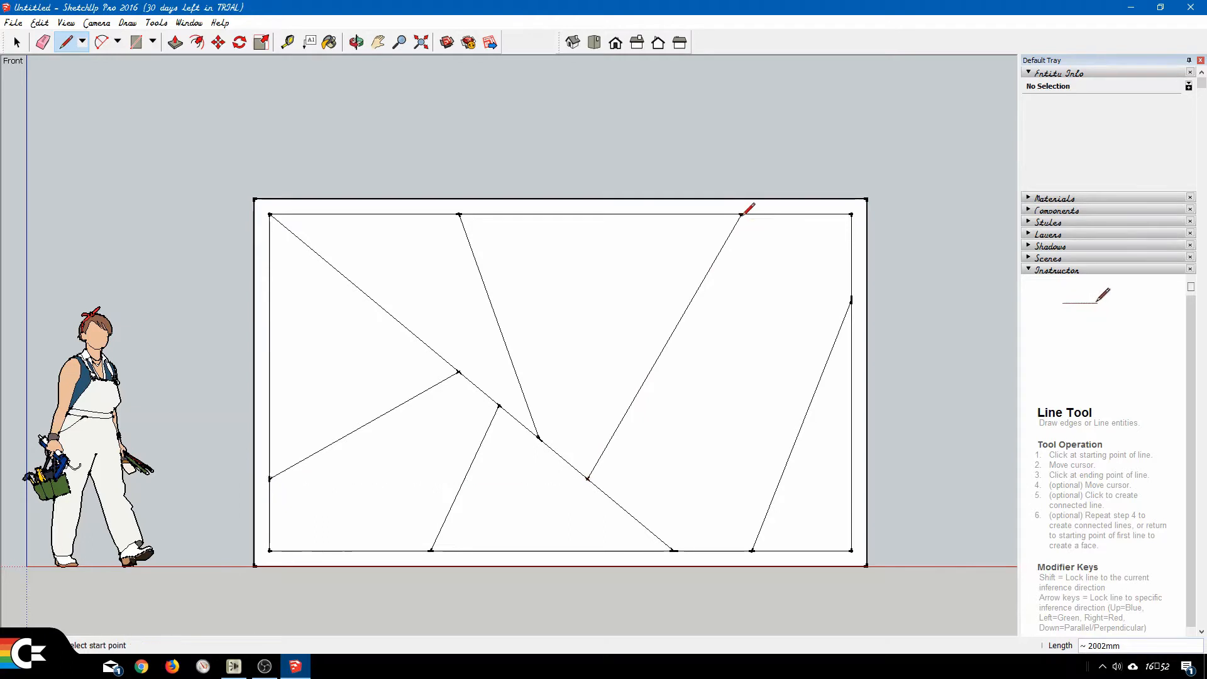
left_click(459, 215)
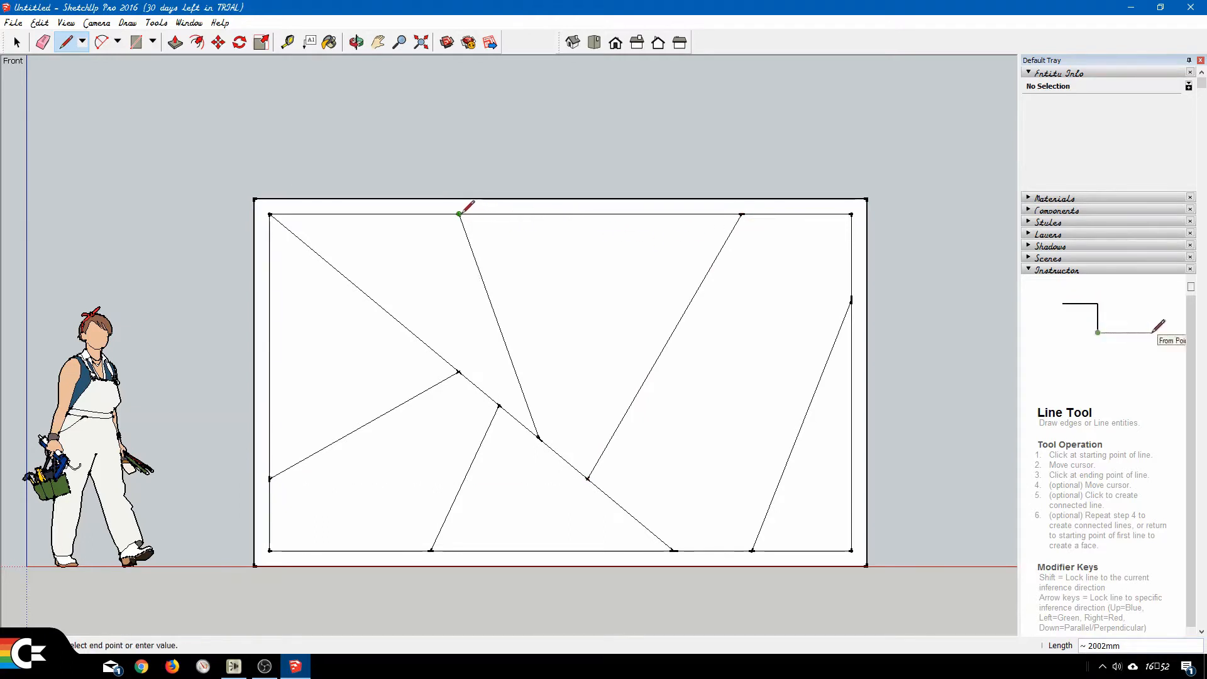
left_click(639, 388)
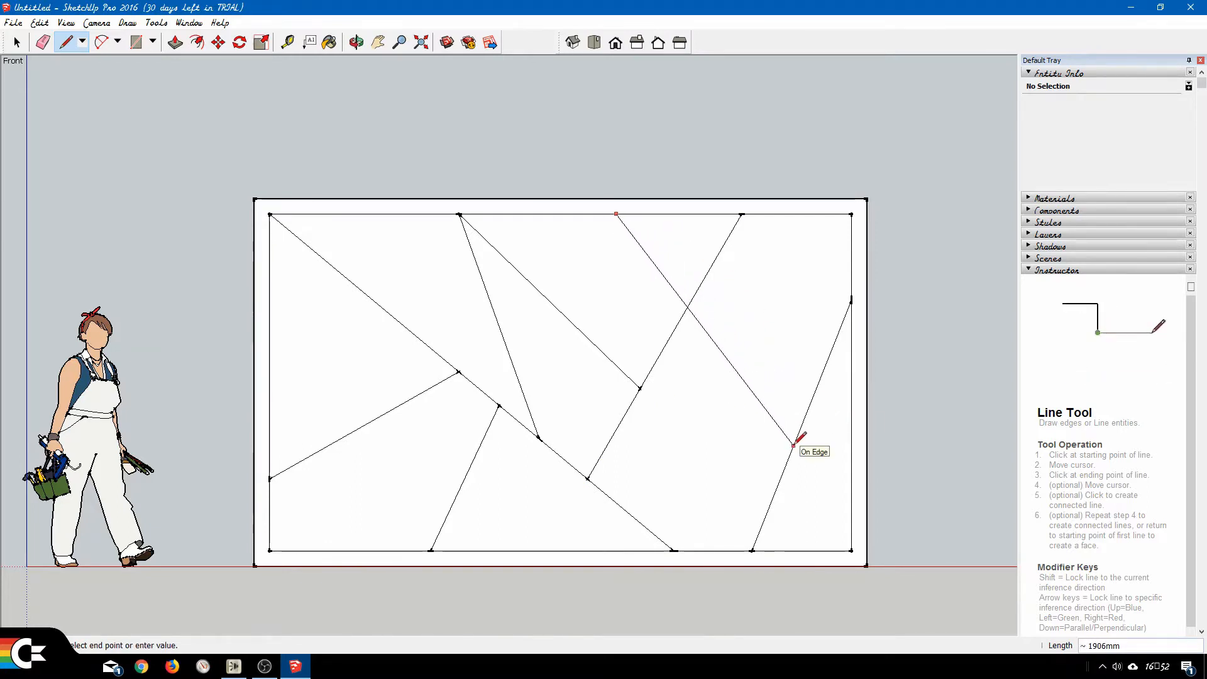
Draw a line about 2462 mm from the inner top edge to the right edge, and a 735 mm link between the central junction and the diagonal.
left_click(851, 506)
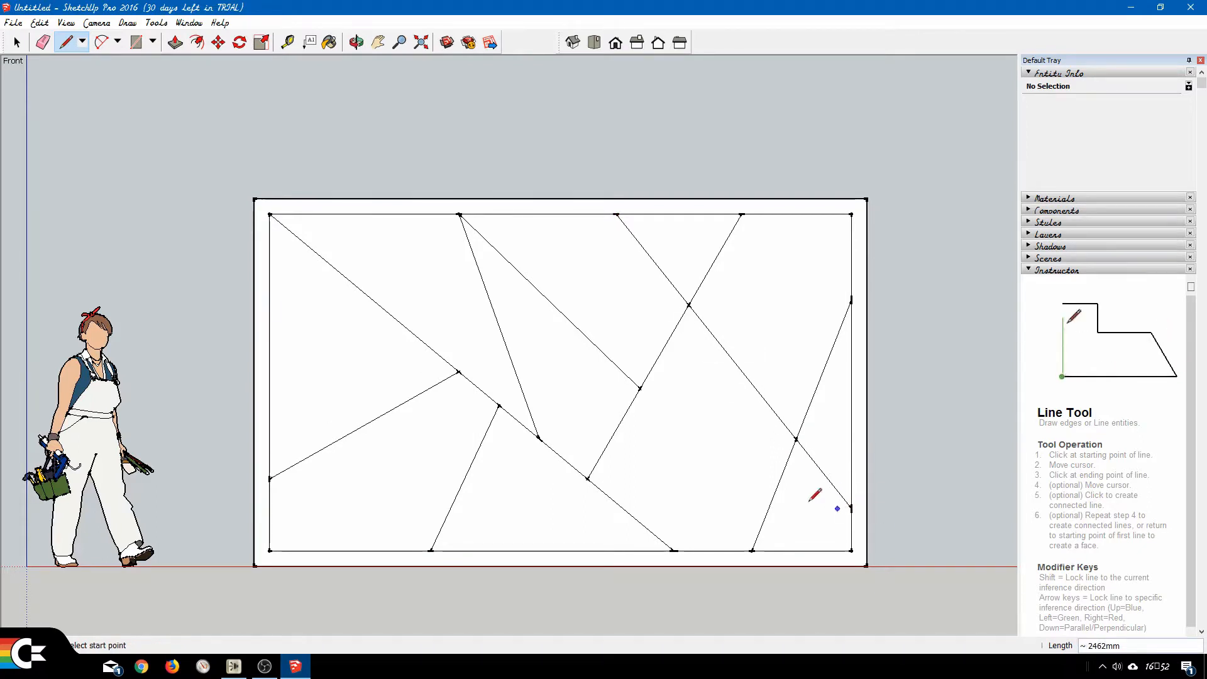
left_click(641, 388)
left_click(540, 439)
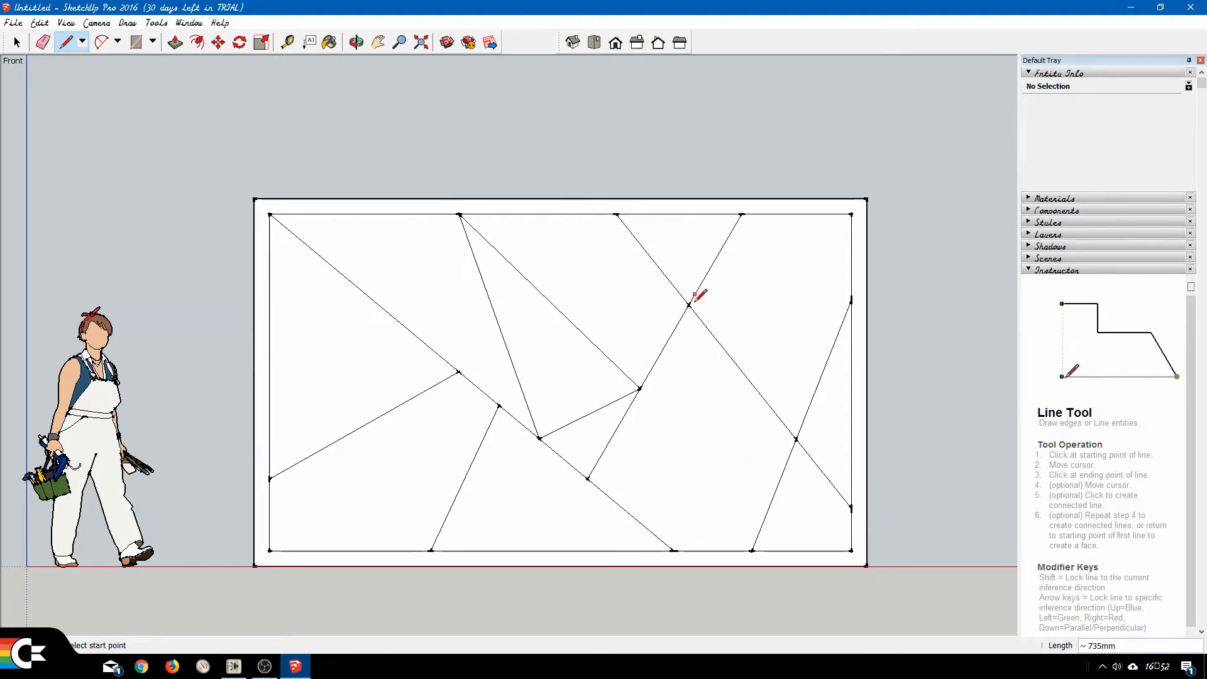
Draw lines from the upper-right crossing to the first top-edge point, about 1614 mm, and from the second top-edge point to the central junction, about 1151 mm.
left_click(690, 305)
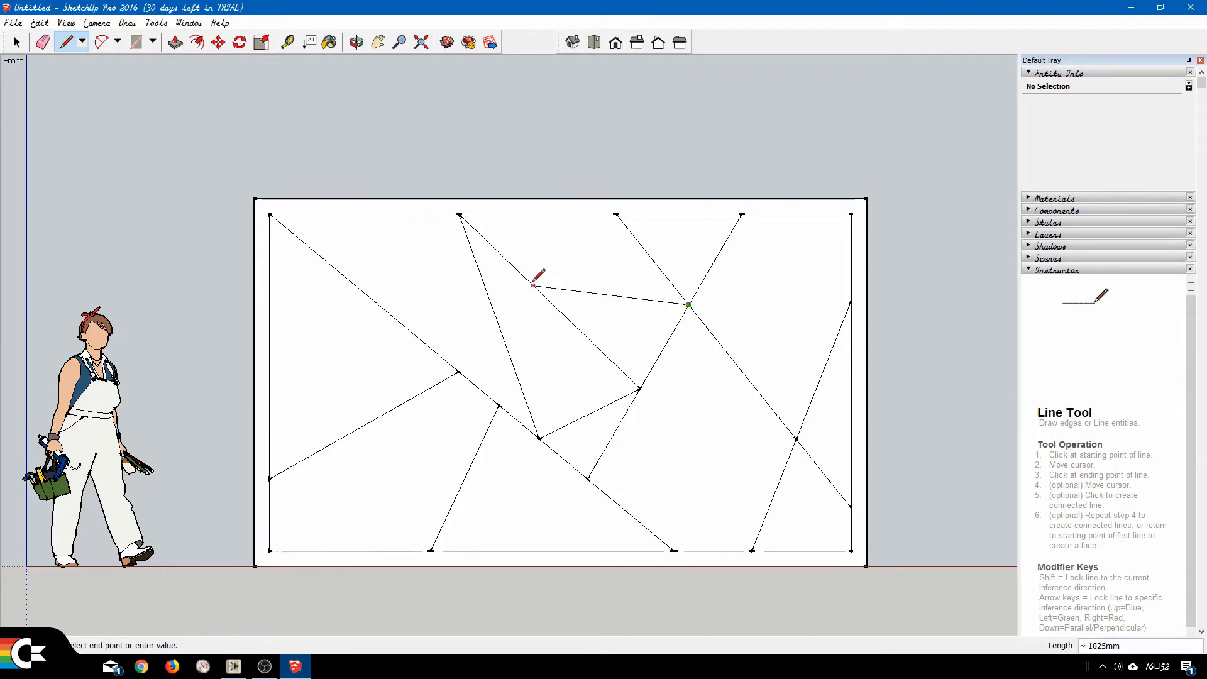
left_click(459, 214)
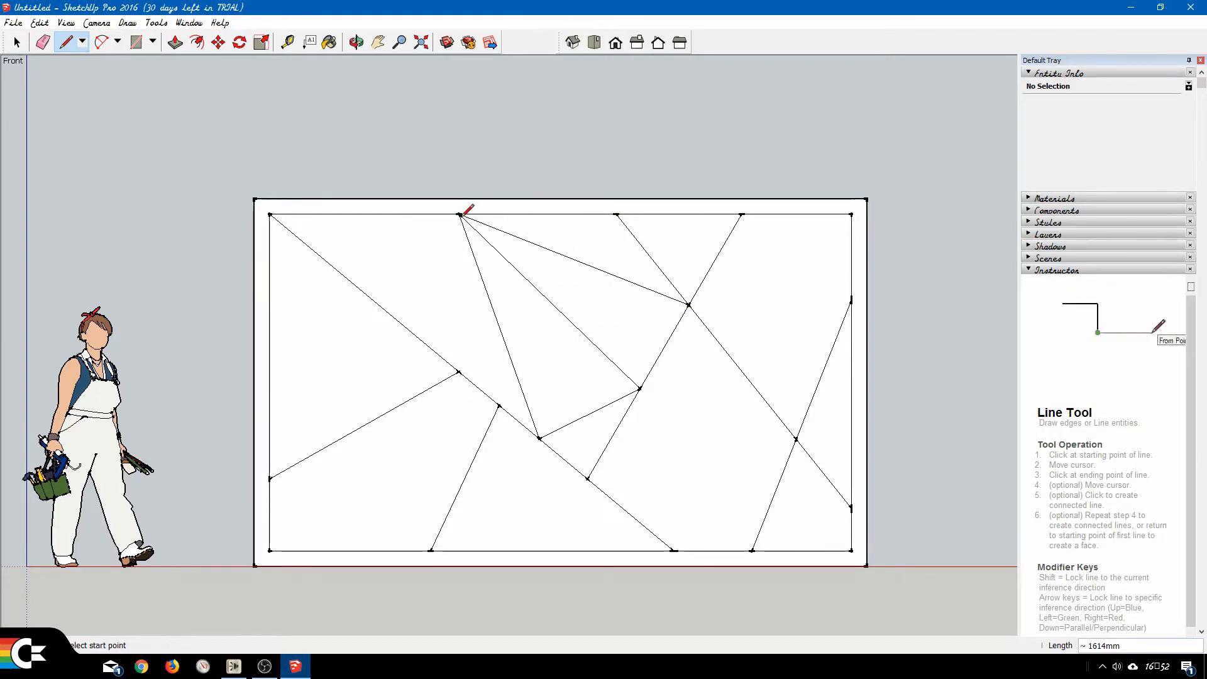
left_click(616, 214)
left_click(640, 389)
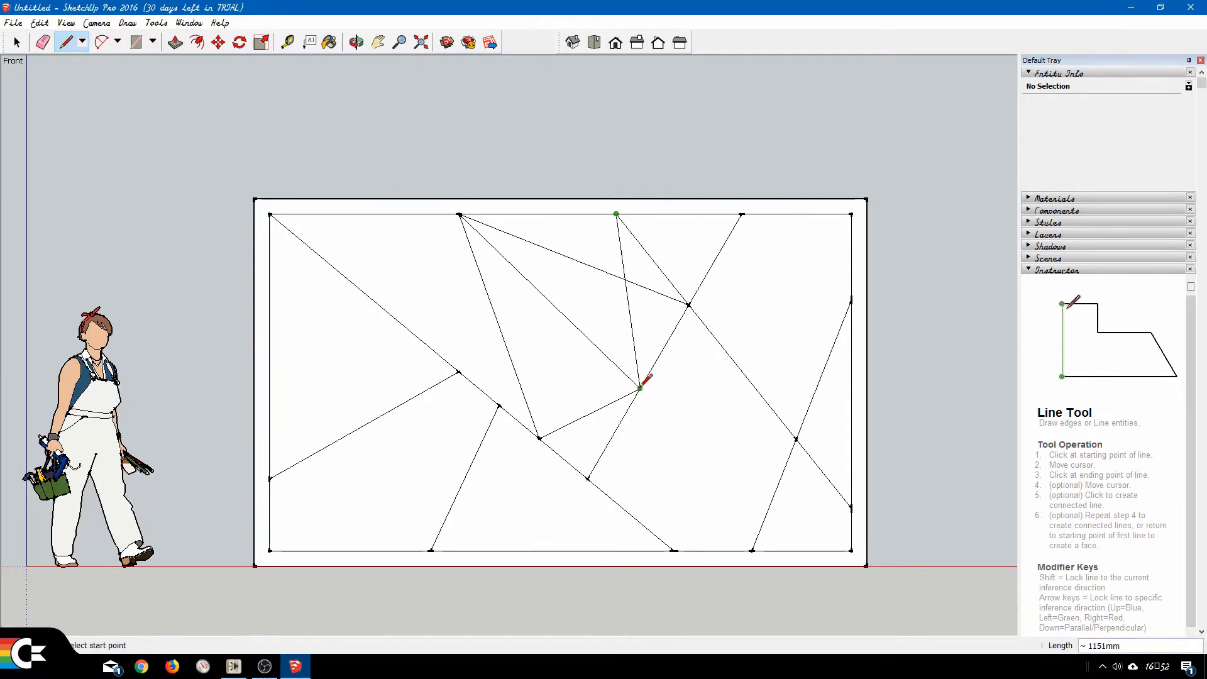
Draw a line about 1417 mm across the diagonal to the inner left edge, and join that crossing to the first top-edge point, about 794 mm.
left_click(483, 279)
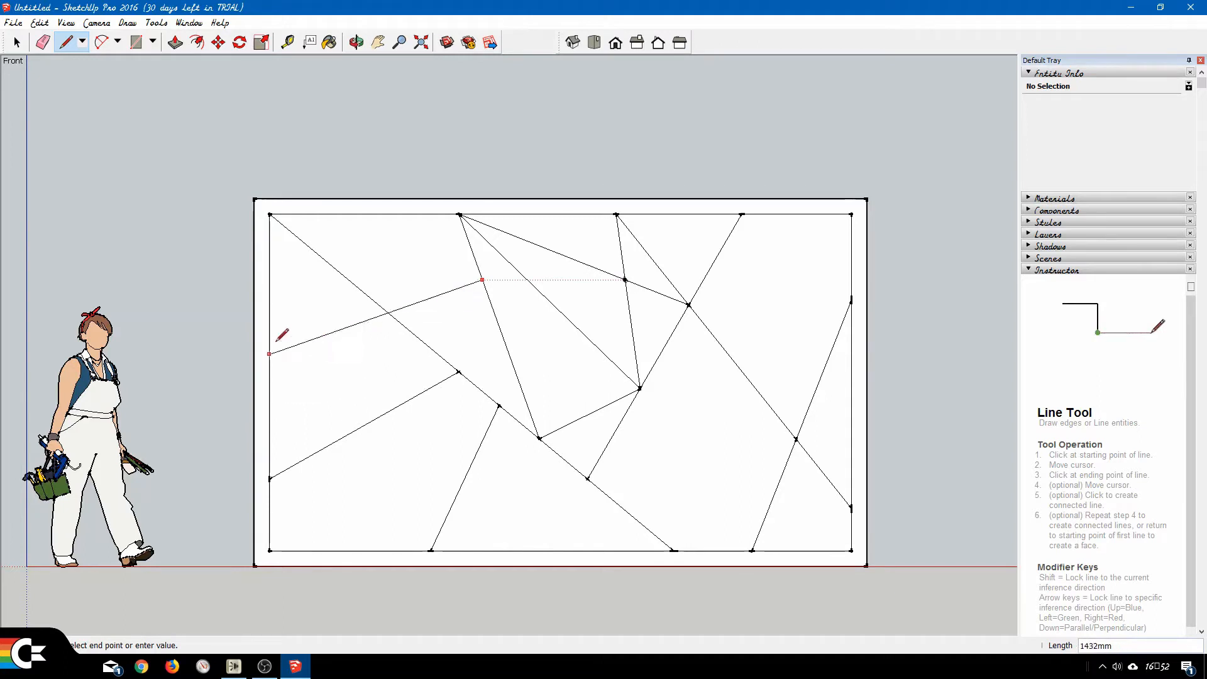
left_click(270, 321)
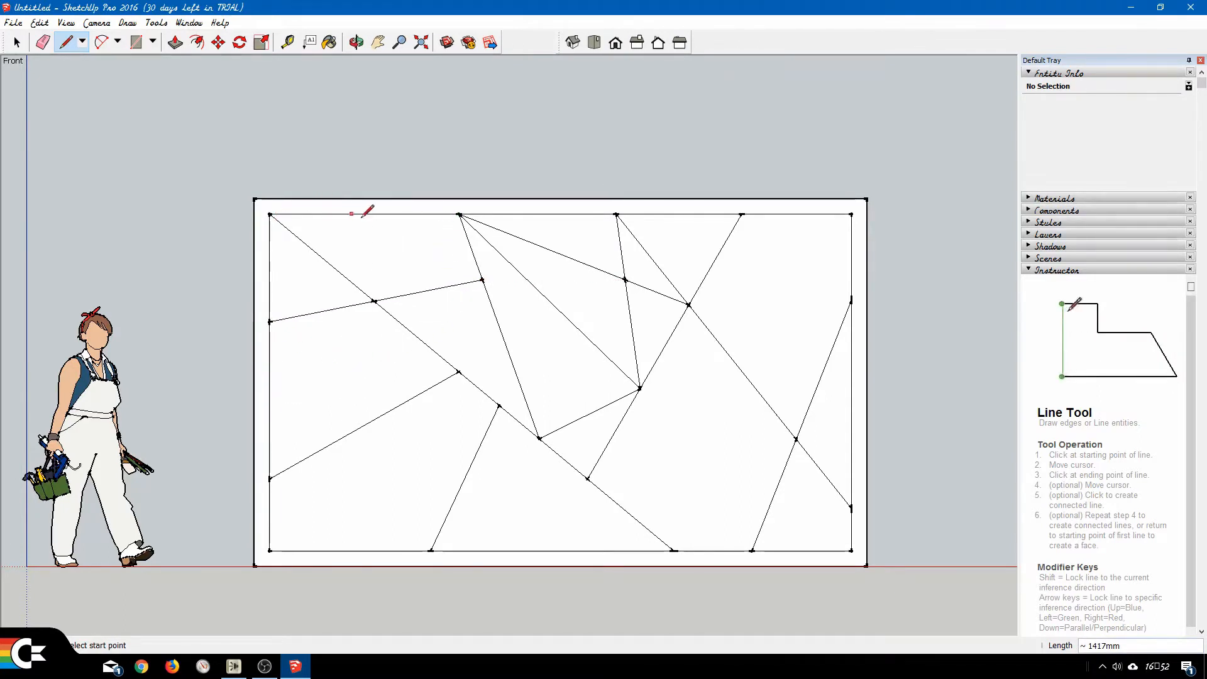
left_click(459, 214)
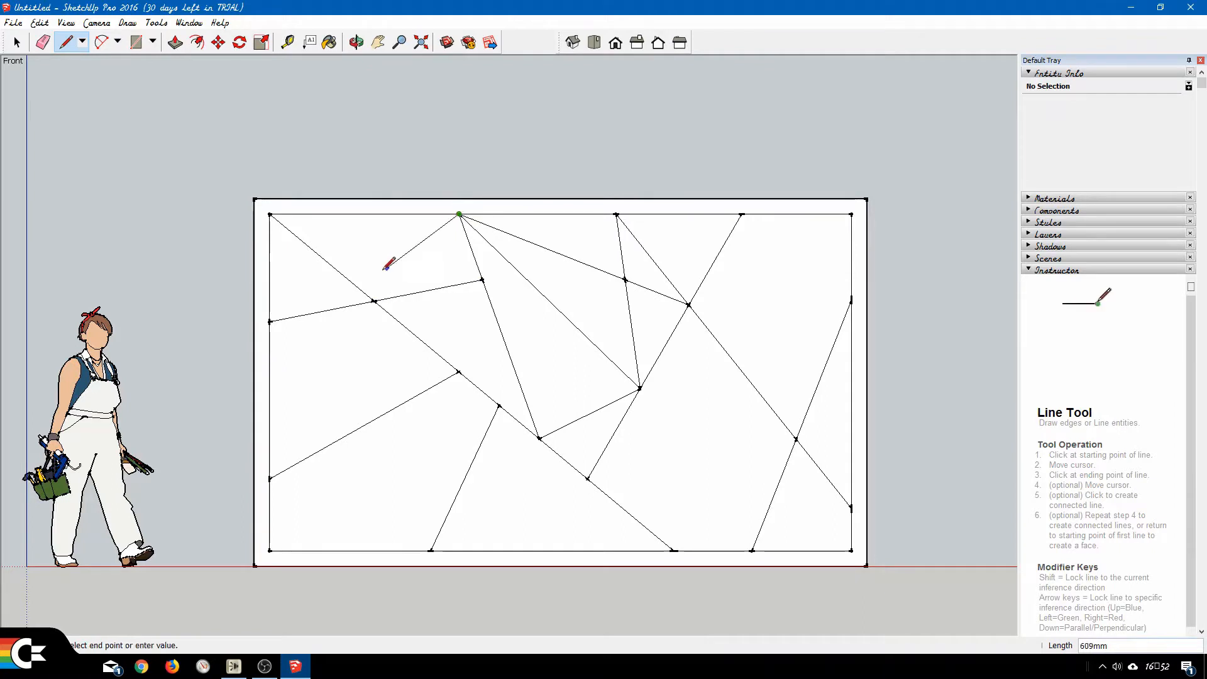
left_click(375, 300)
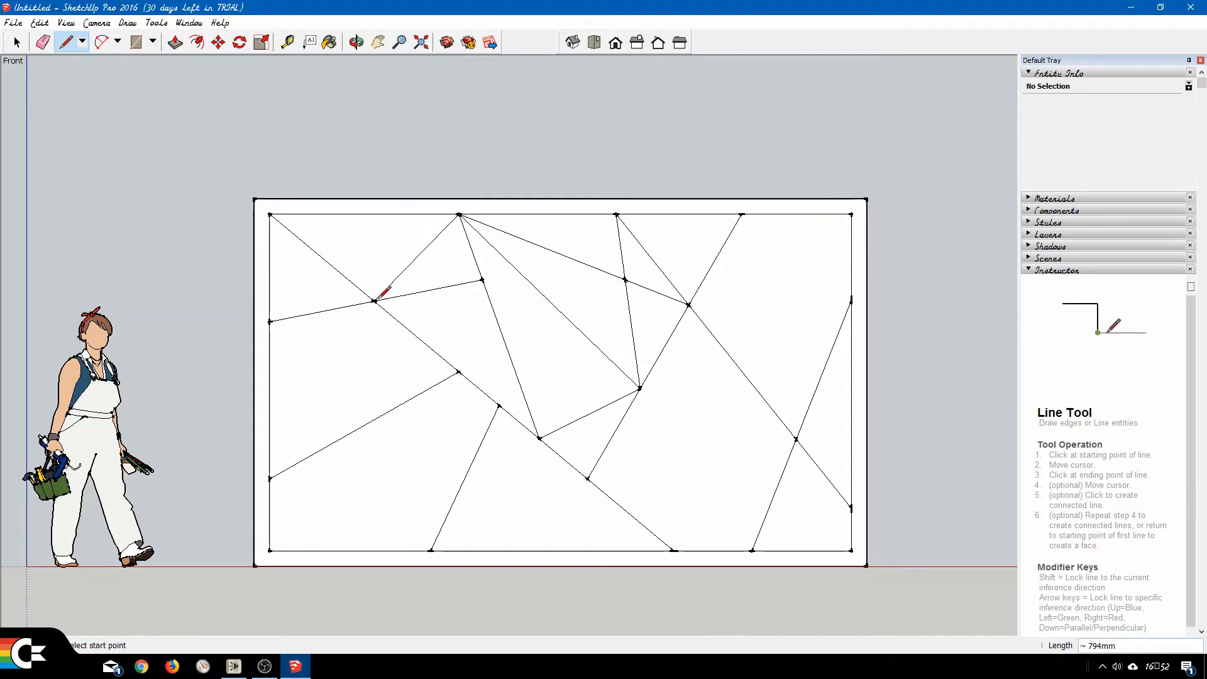
Draw lines from the diagonal's lower junction to the right-hand crossing, about 1387 mm, and from the inner upper-right corner to the upper-right crossing.
left_click(587, 478)
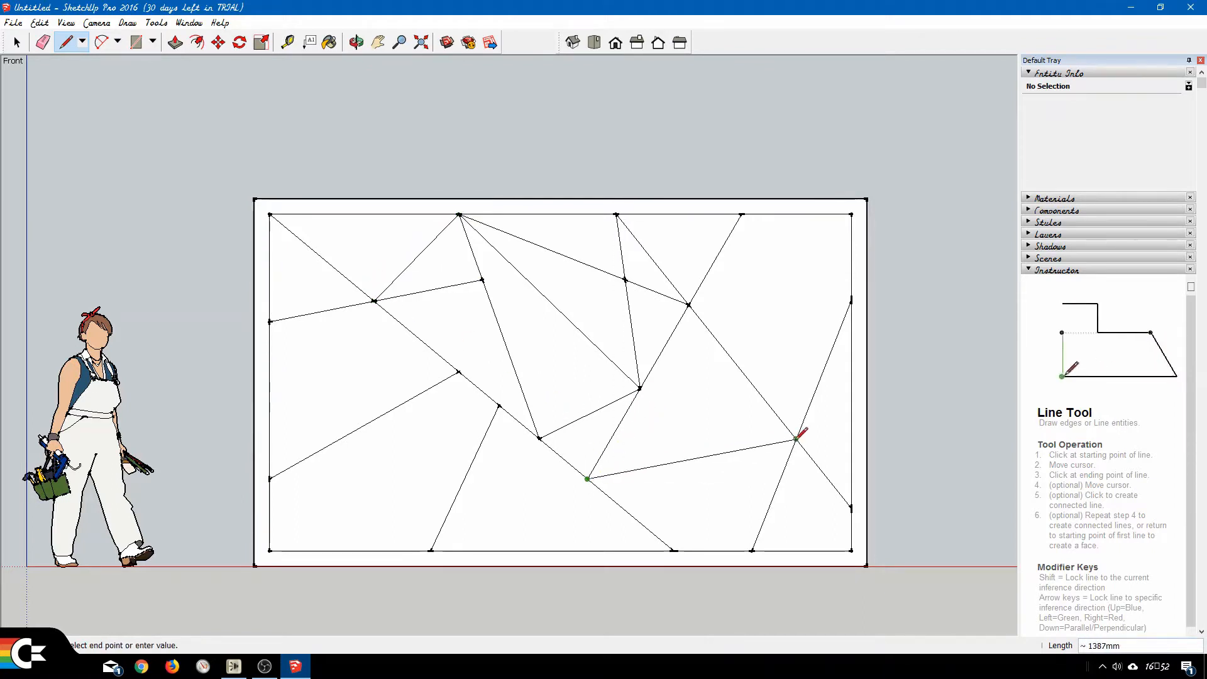
left_click(852, 214)
left_click(689, 305)
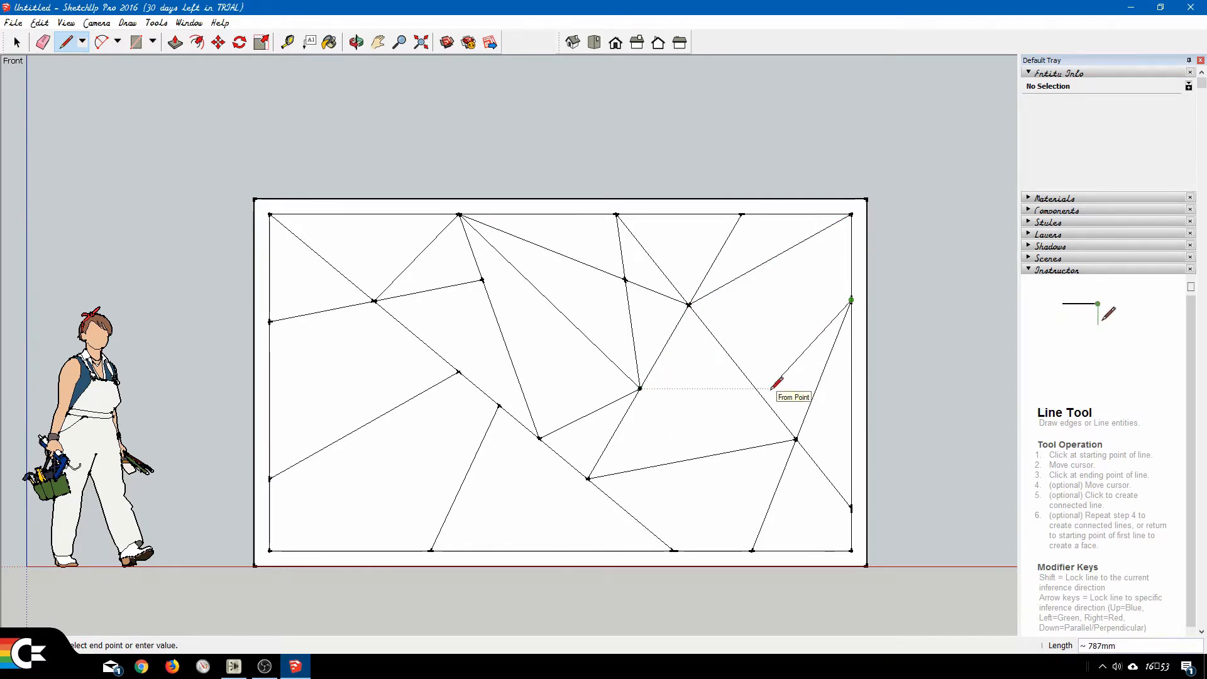
Connect the upper-right crossing to the existing upper point on the inner right edge with a line about 1063 mm long.
key("Escape")
left_click(690, 305)
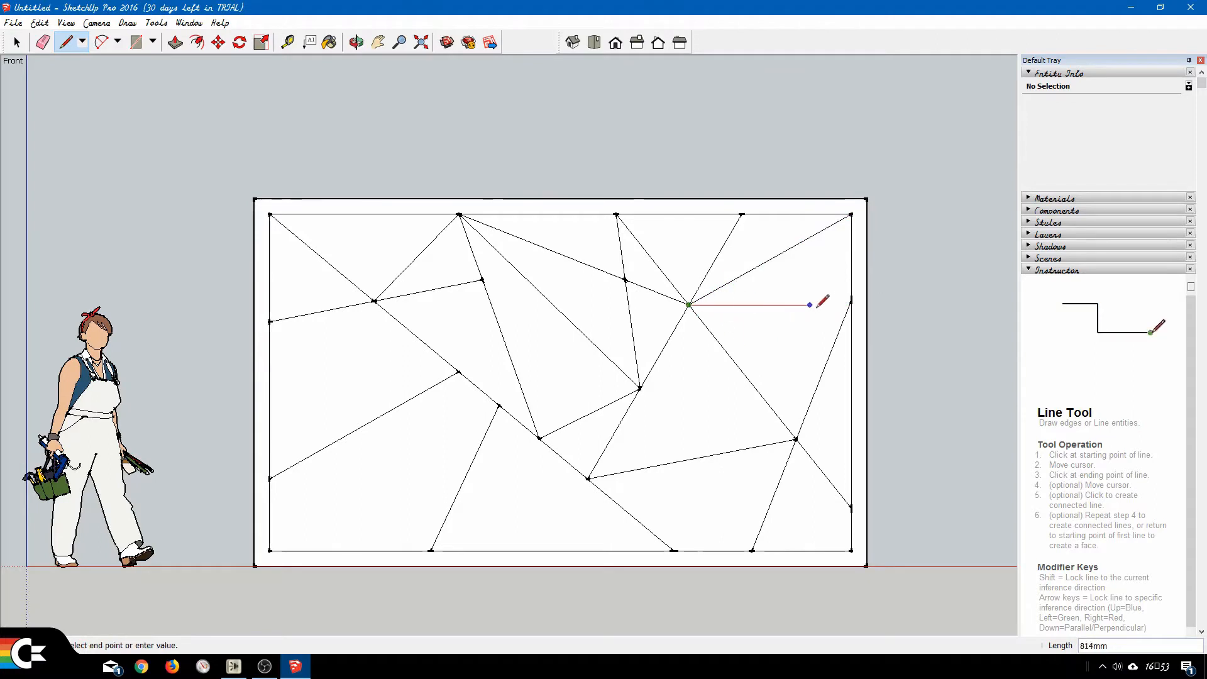
left_click(852, 300)
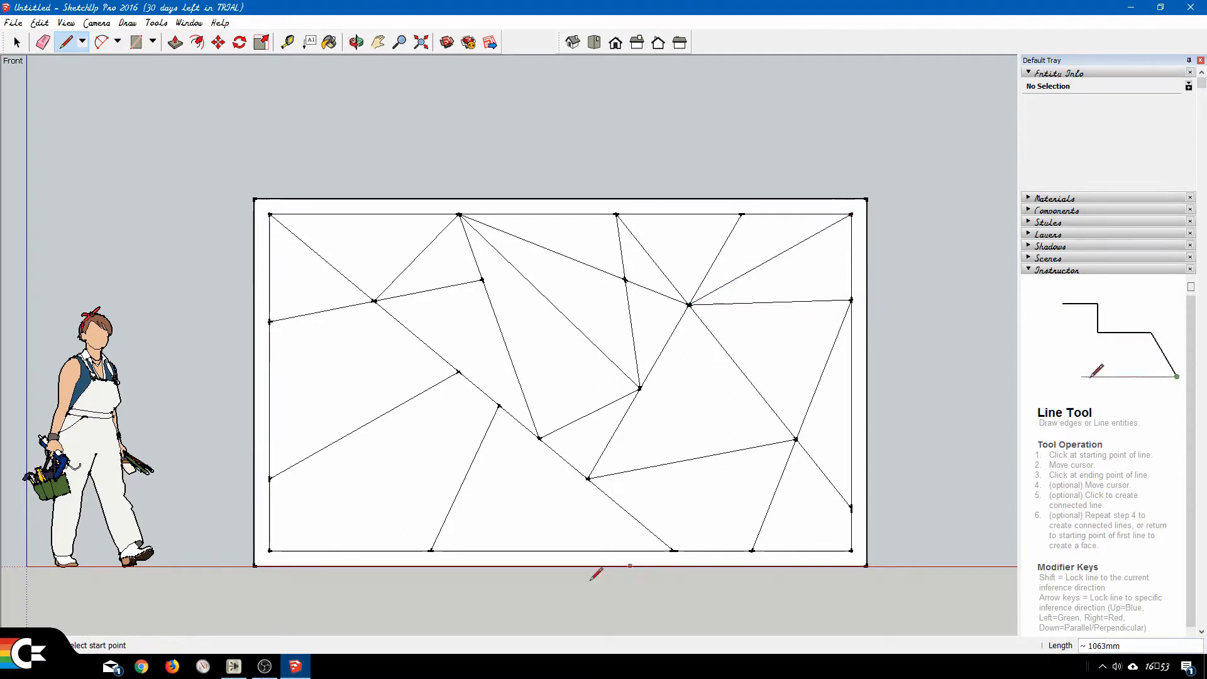
Connect the diagonal's upper-left crossing to the lower left-edge point, about 1347 mm, and its middle junction to the leftmost bottom-edge point, about 1020 mm.
left_click(374, 301)
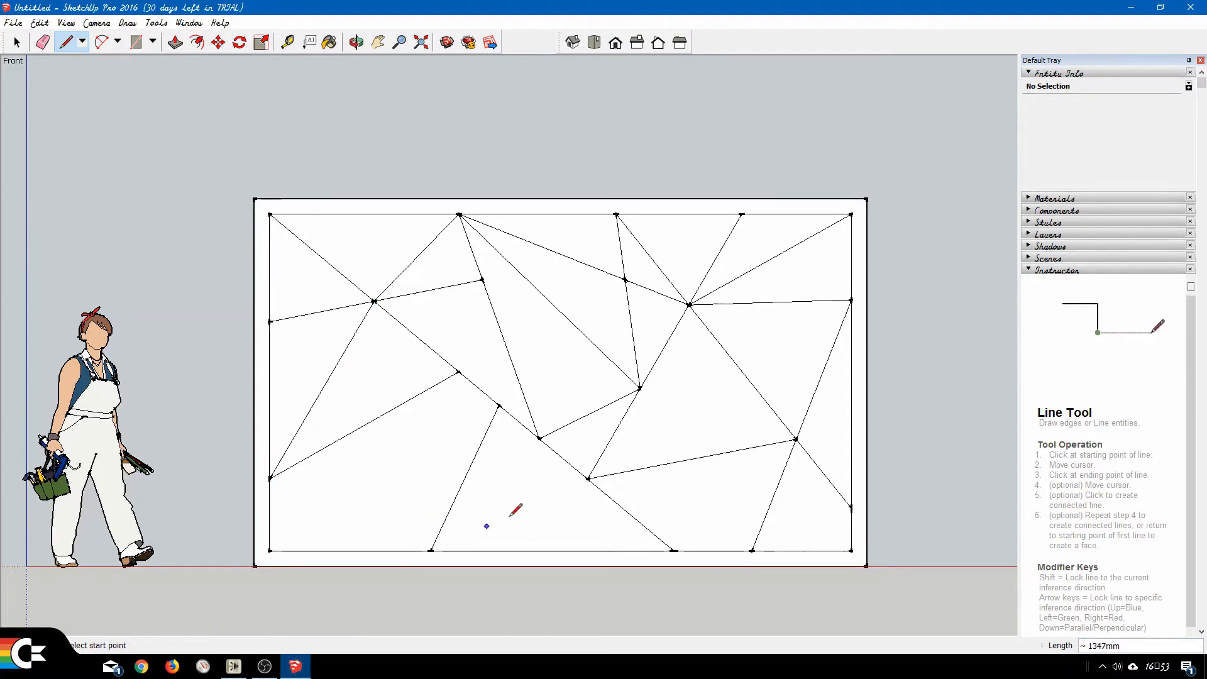
left_click(540, 438)
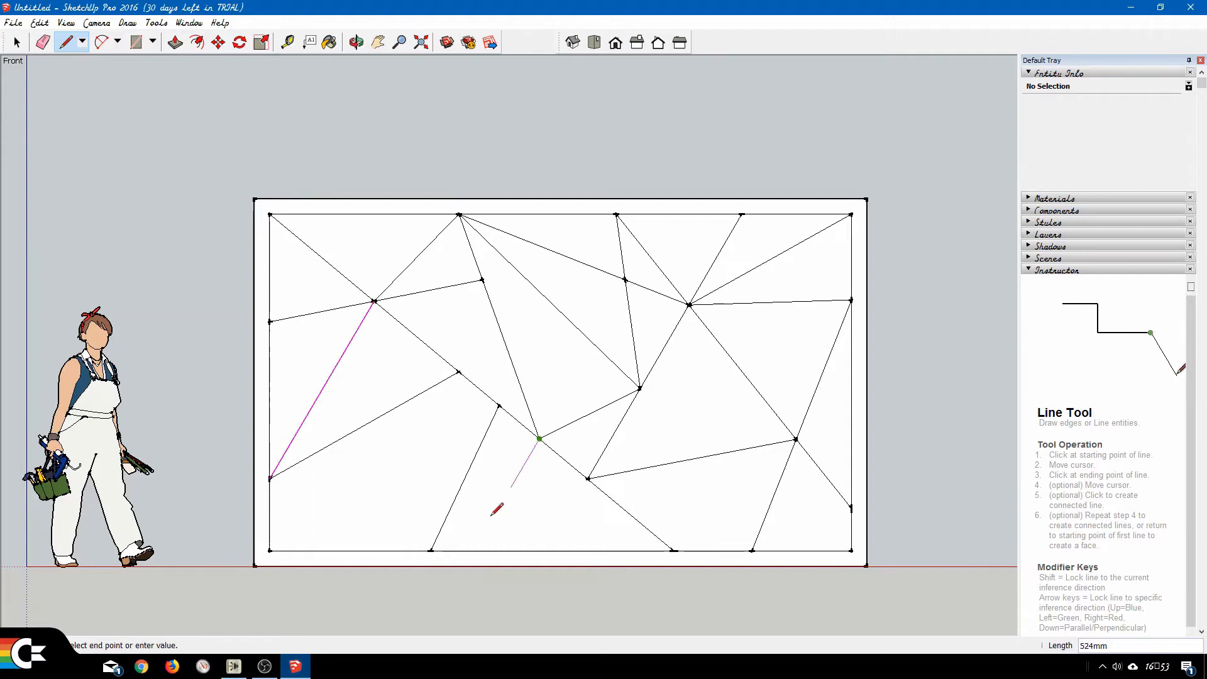
left_click(431, 550)
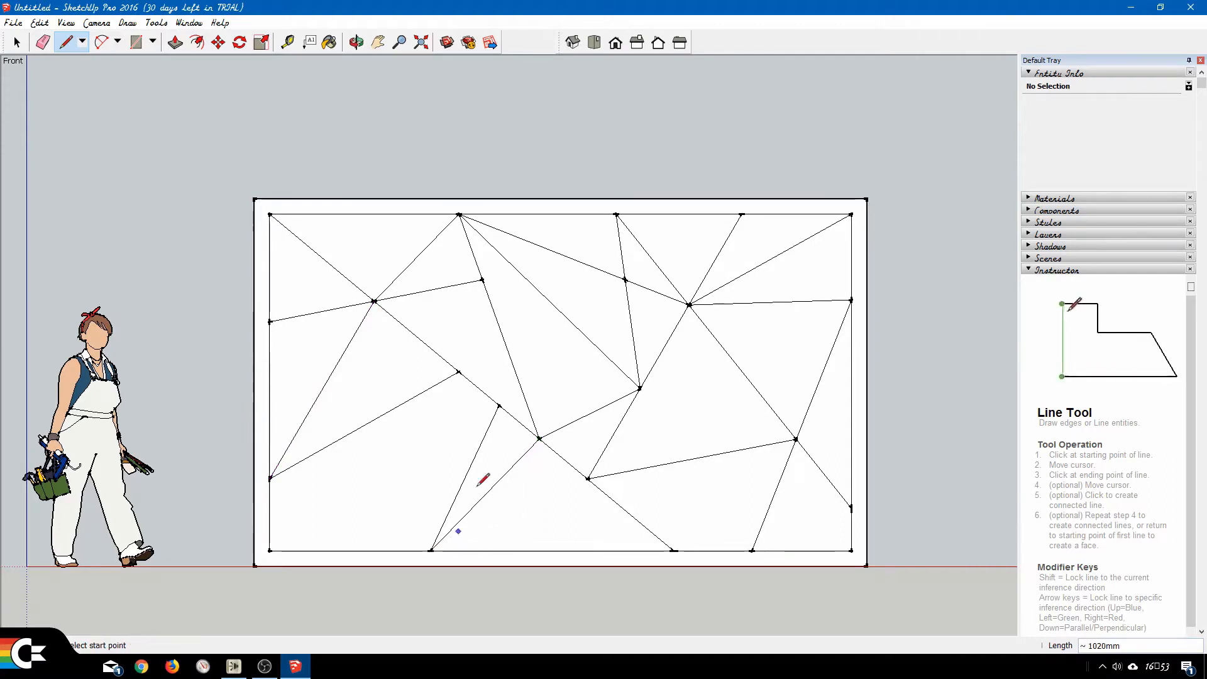
Draw a line about 1464 mm from the diagonal to the second top-edge point, and join its uppermost crossing to the central junction, about 888 mm.
left_click(499, 406)
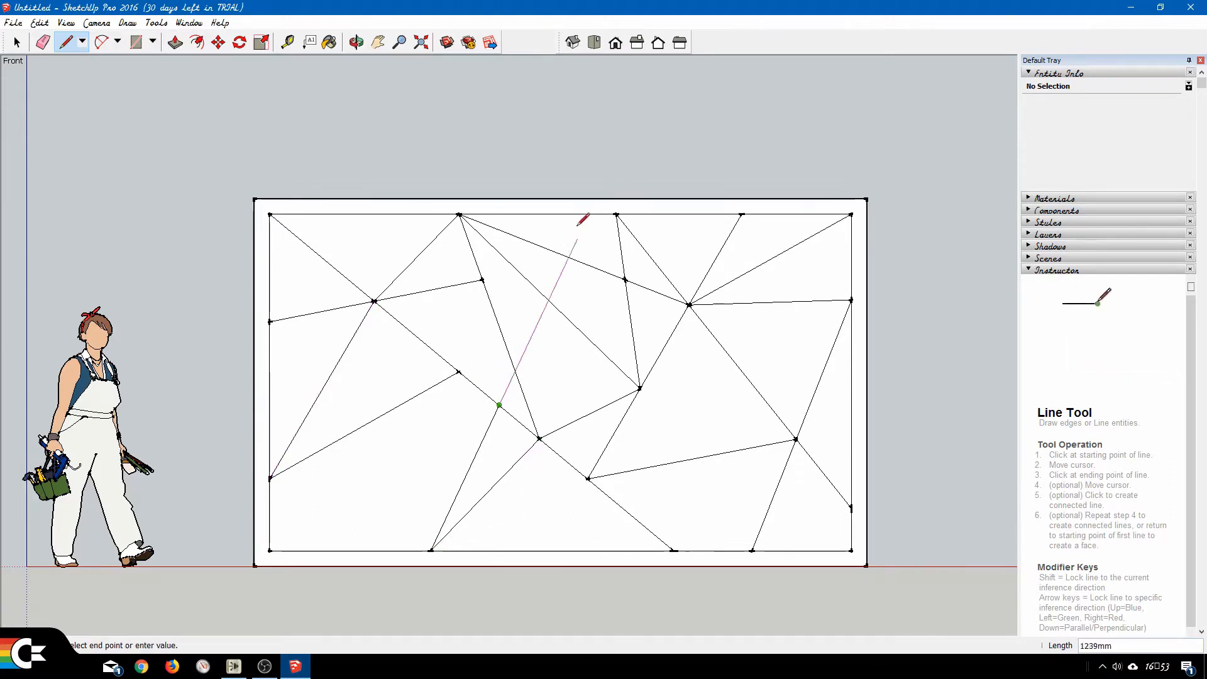
left_click(616, 213)
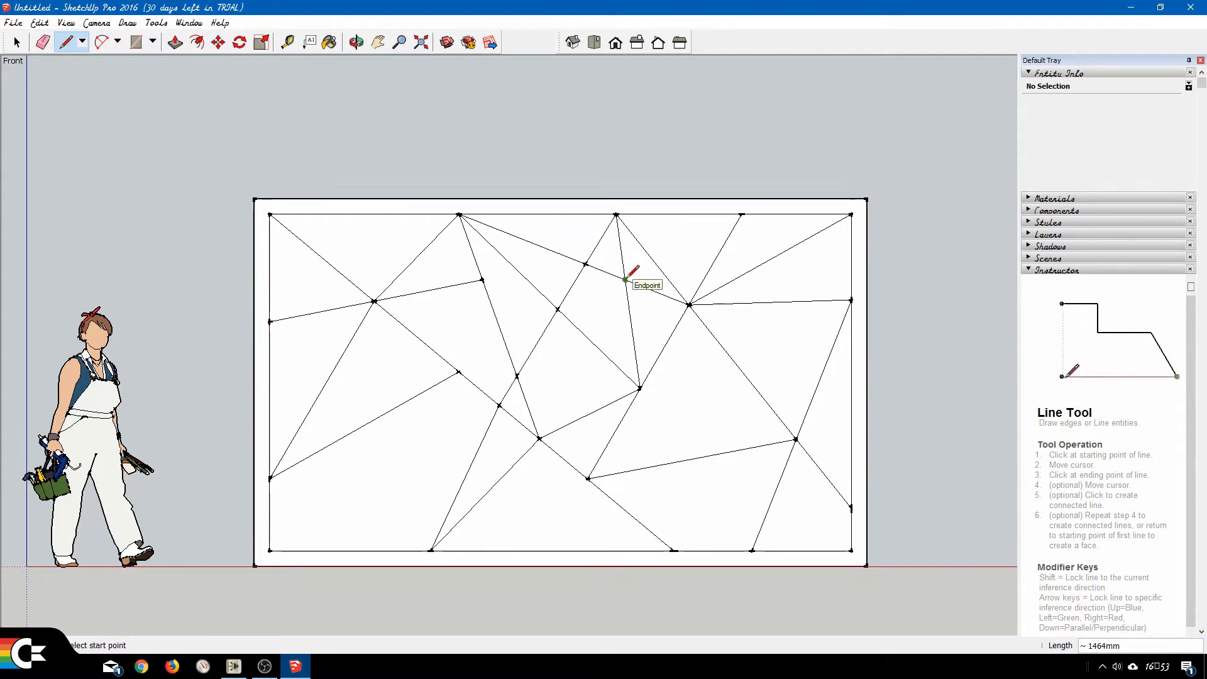
left_click(586, 264)
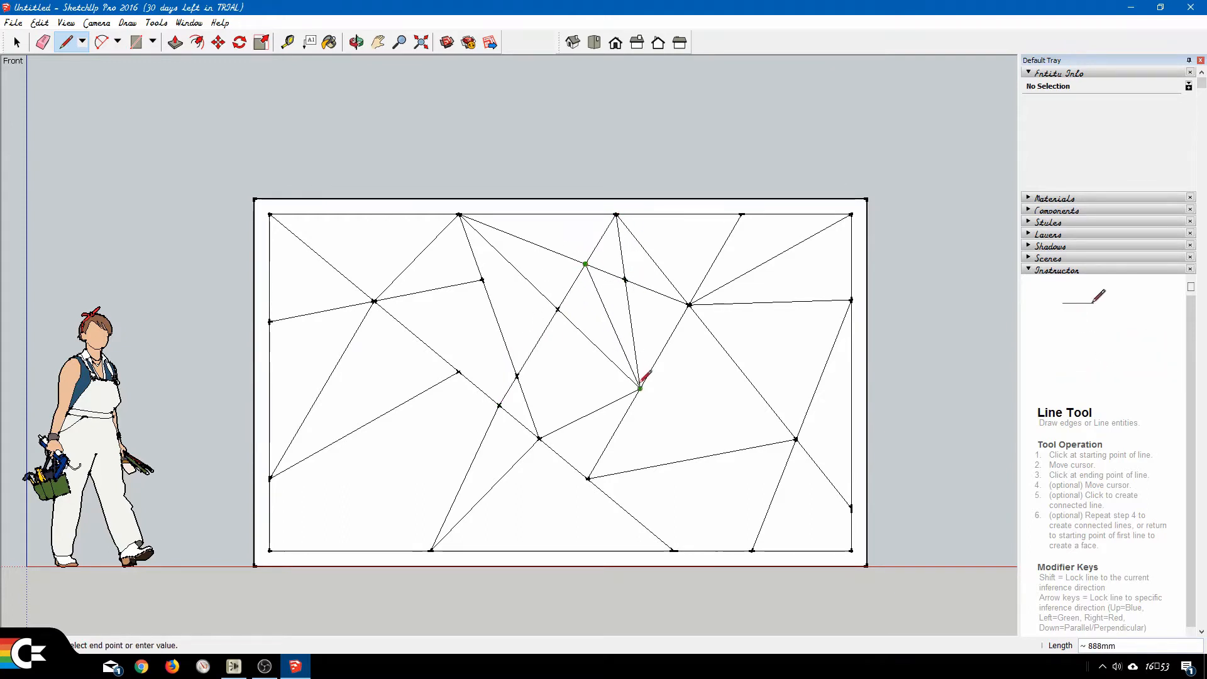
End the 888 mm line at the central junction and erase the lines meeting at the upper-right crossing and at the crossing beside it.
left_click(641, 388)
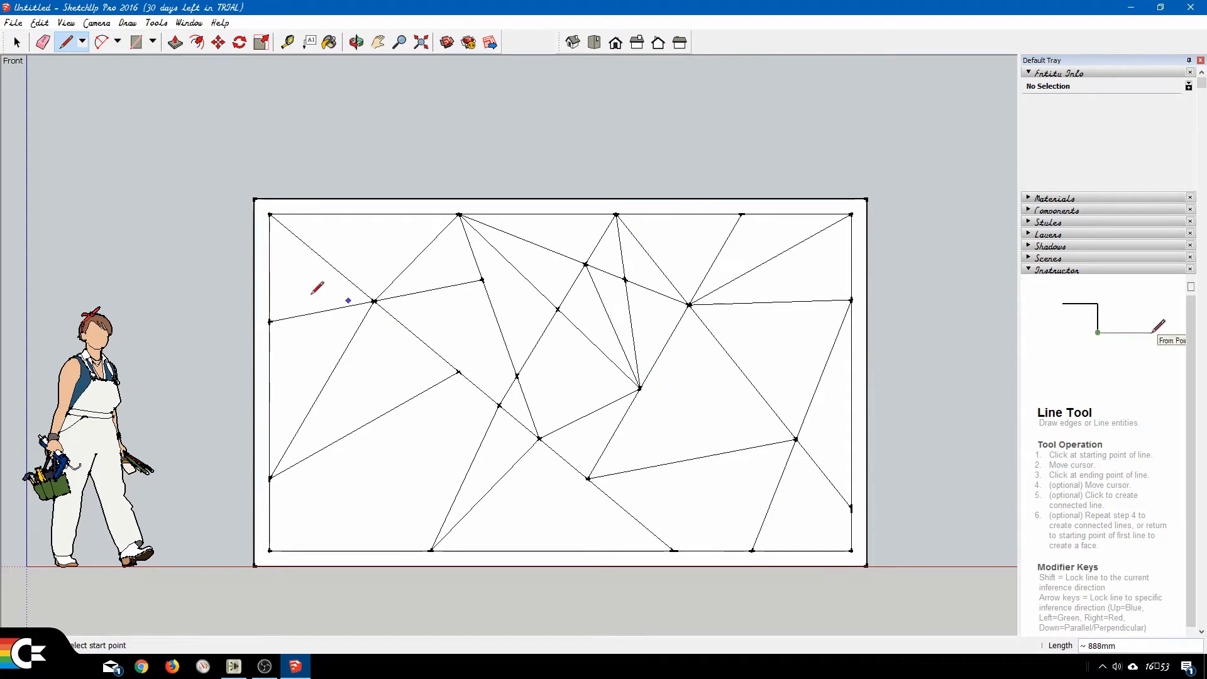
left_click(43, 42)
mouse_move(587, 269)
left_mouse_down()
mouse_move(593, 248)
mouse_move(579, 263)
left_mouse_up()
mouse_move(664, 299)
left_mouse_down()
mouse_move(697, 295)
mouse_move(718, 383)
left_mouse_up()
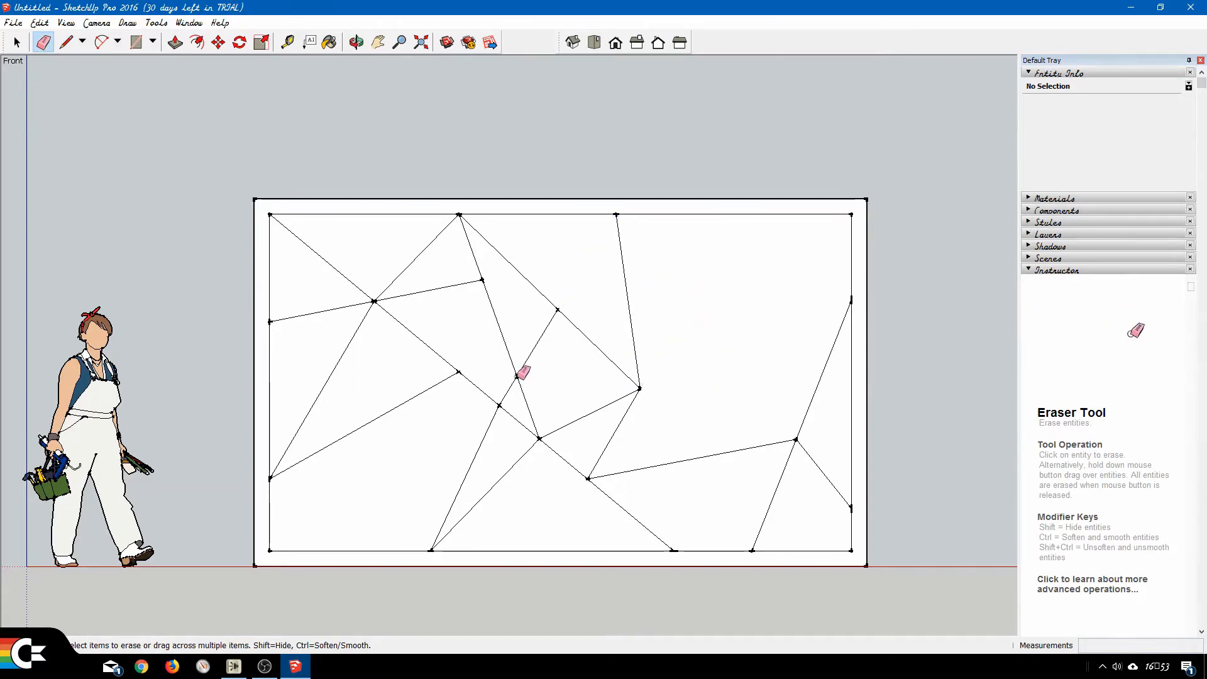
Erase the short lines between the diagonal and the long slanted line above it, plus the steeper line to the leftmost bottom-edge point.
left_click_drag(522, 372, 480, 296)
left_click(482, 278)
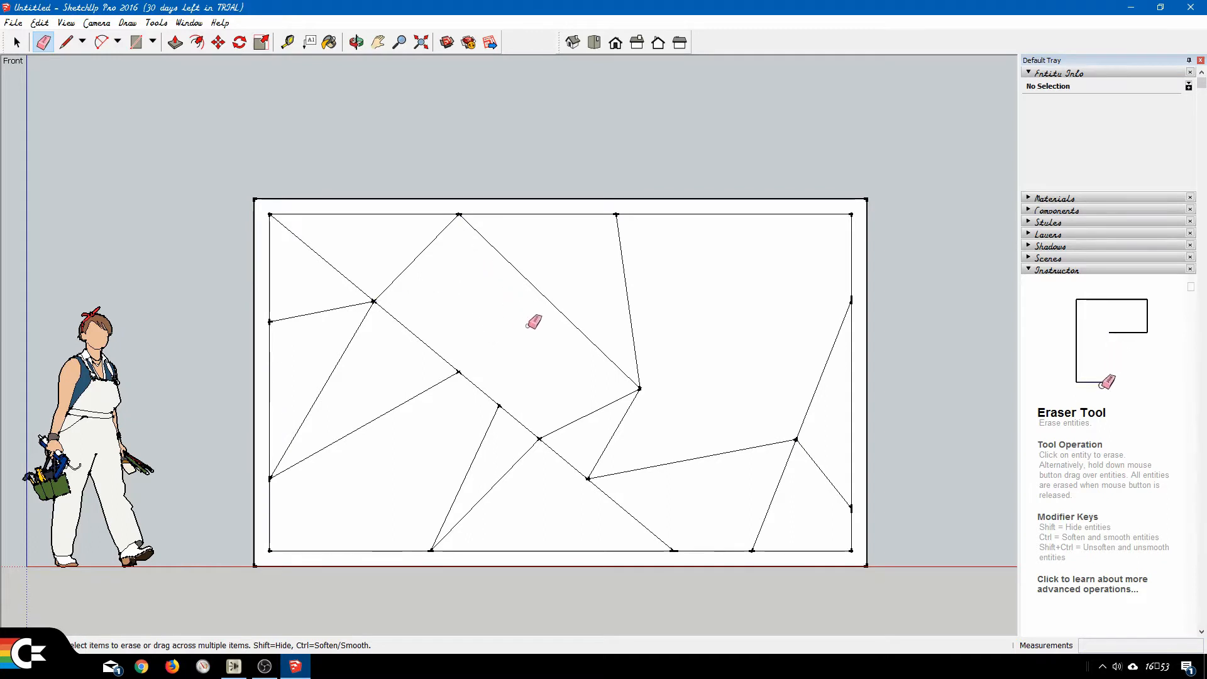
left_click(482, 442)
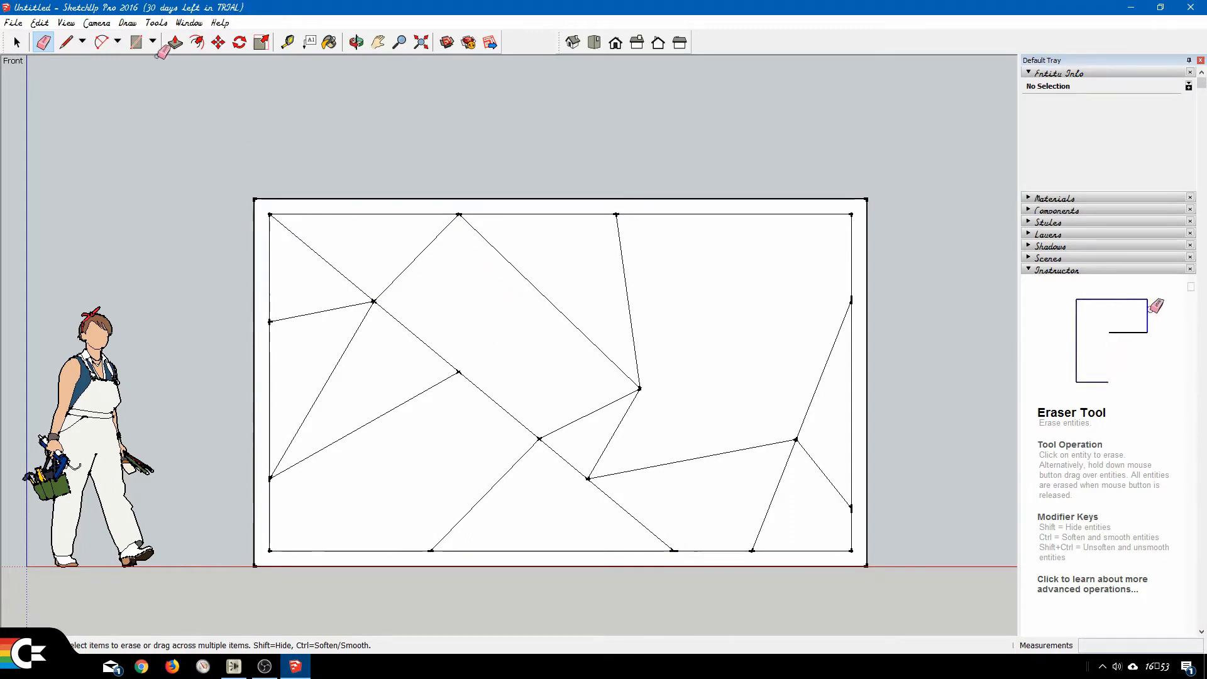
Try to draw a line from the inner upper-right corner to just beyond the long slanted line, and undo it.
key("l")
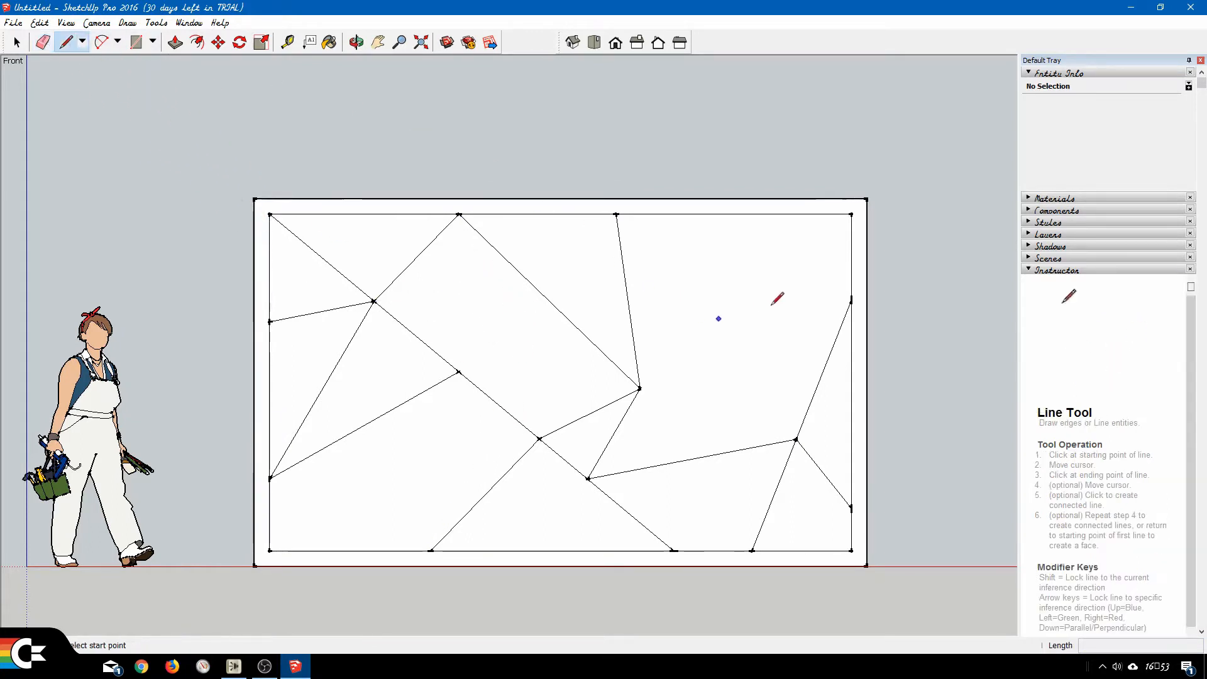
left_click(850, 215)
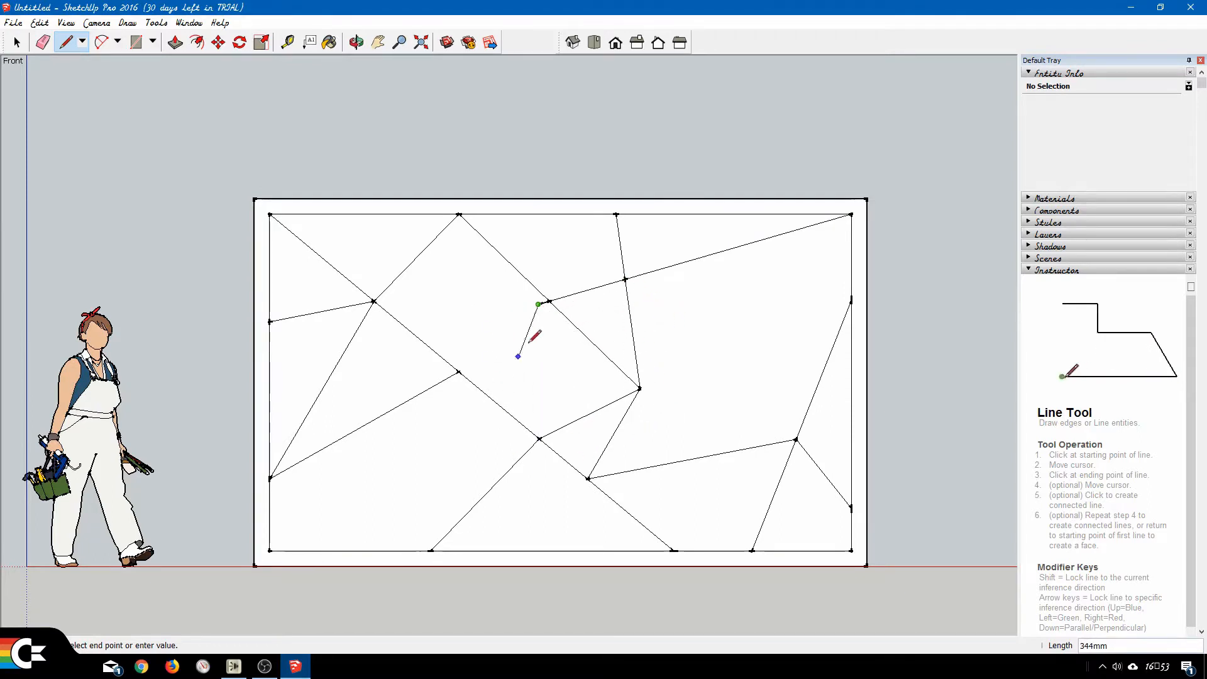
left_click(539, 304)
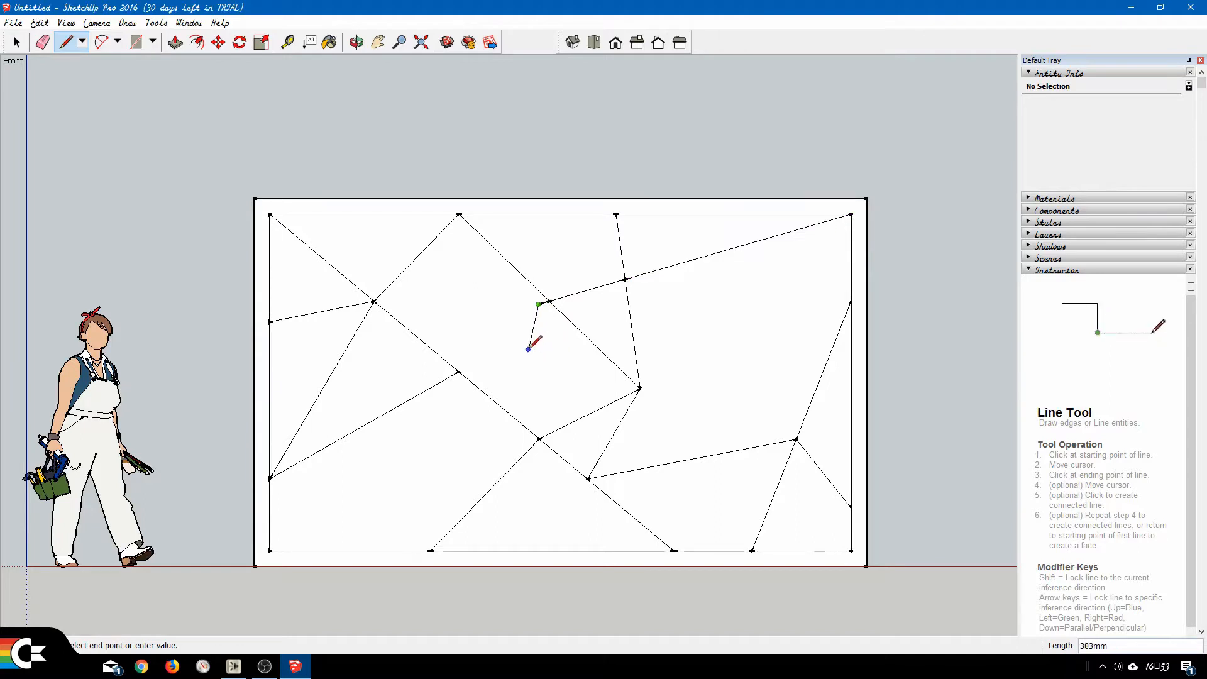
key("Escape")
key("ctrl+z")
key("ctrl+z")
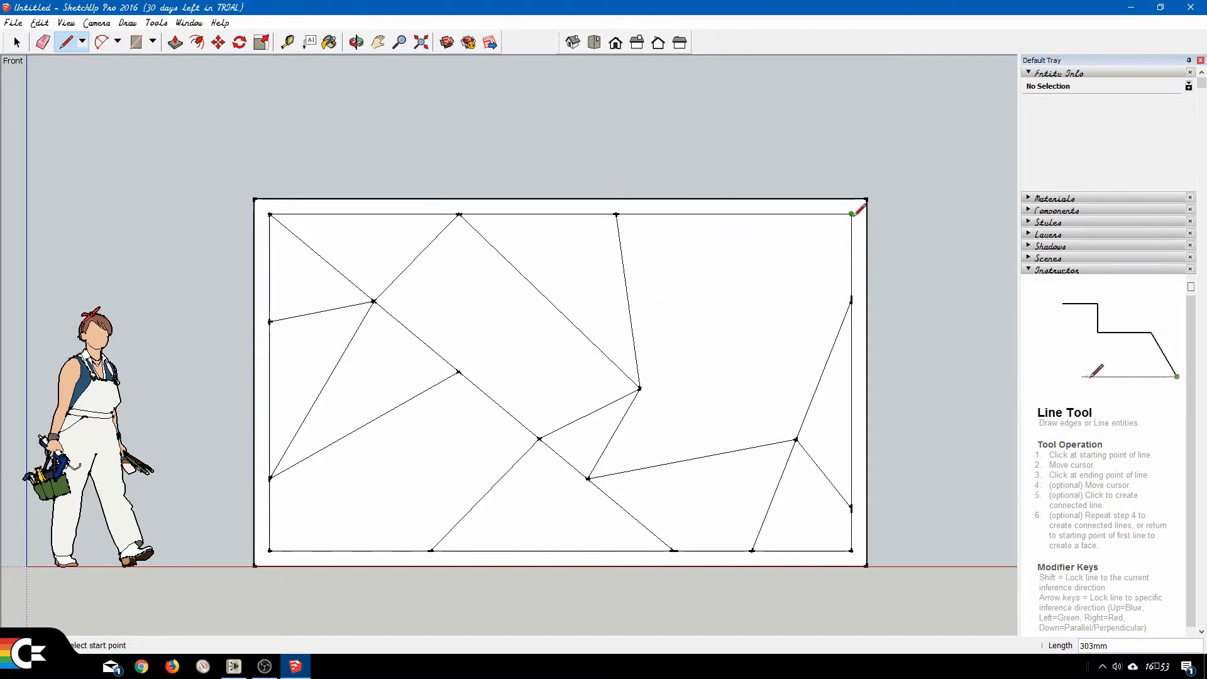
Draw lines from the inner upper-right corner to the long slanted line, about 2111 mm, and from the upper-left crossing to the central junction, about 1828 mm.
left_click(538, 290)
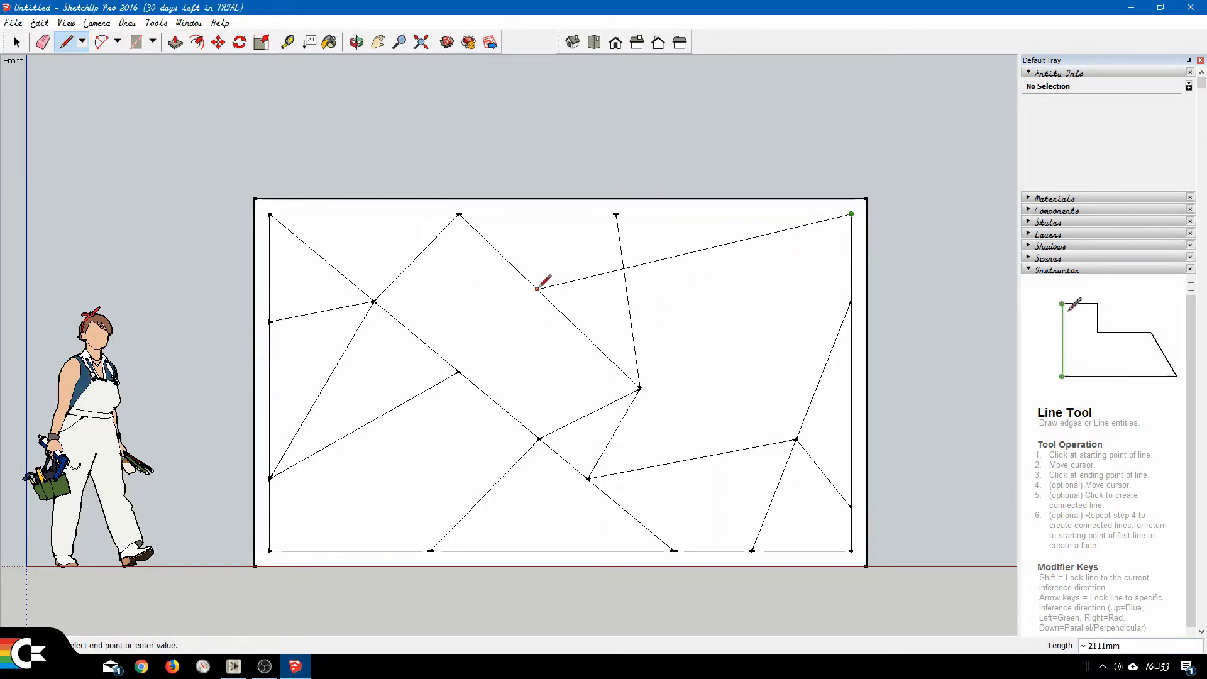
left_click(375, 300)
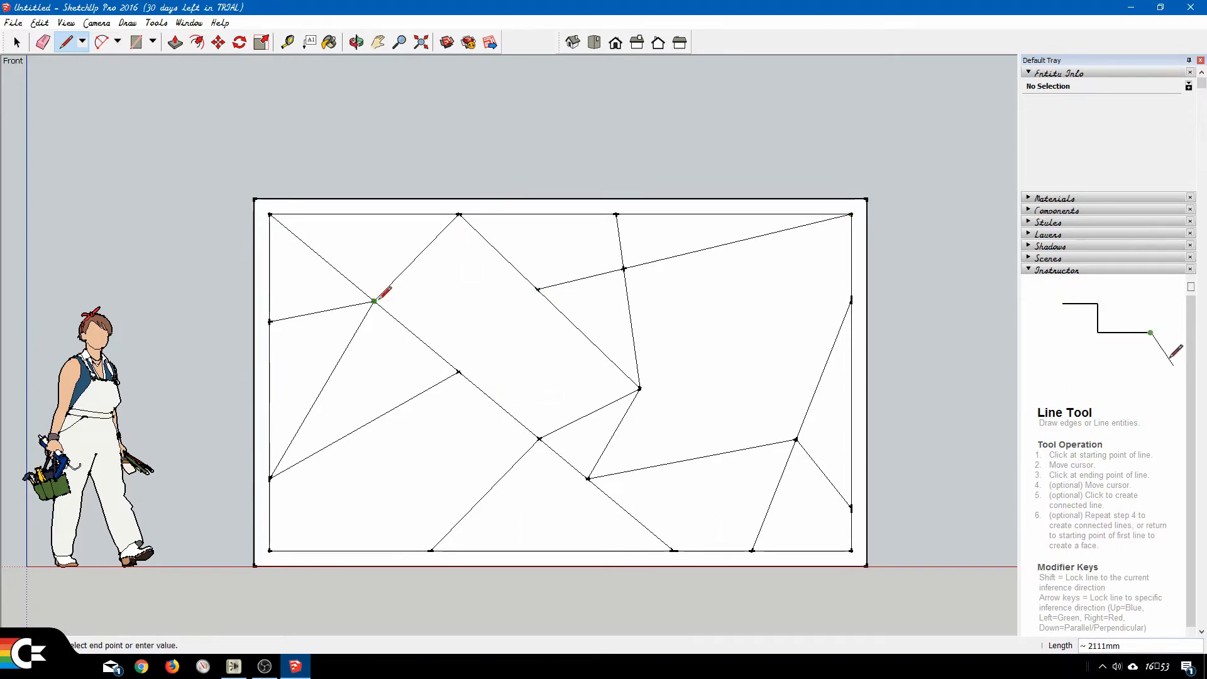
left_click(639, 388)
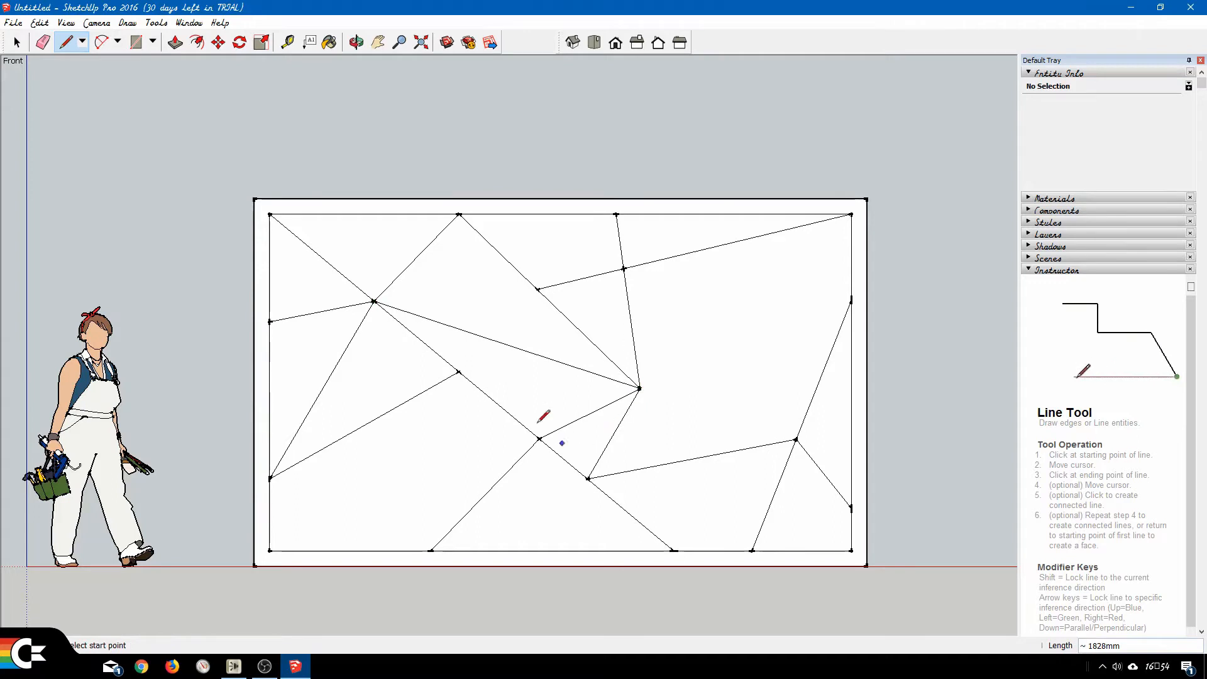
Connect the slanted line's new point to the diagonal's upper junction, about 742 mm, and the first top-edge point to the resulting crossing, about 842 mm.
left_click(538, 289)
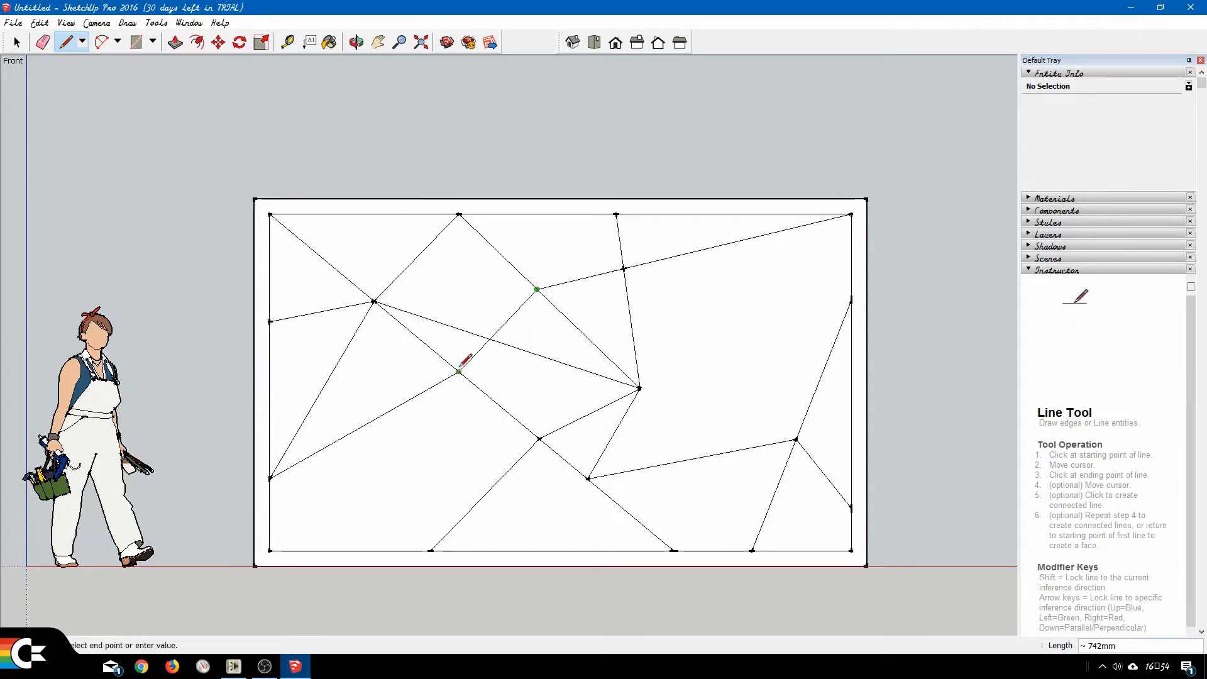
left_click(460, 214)
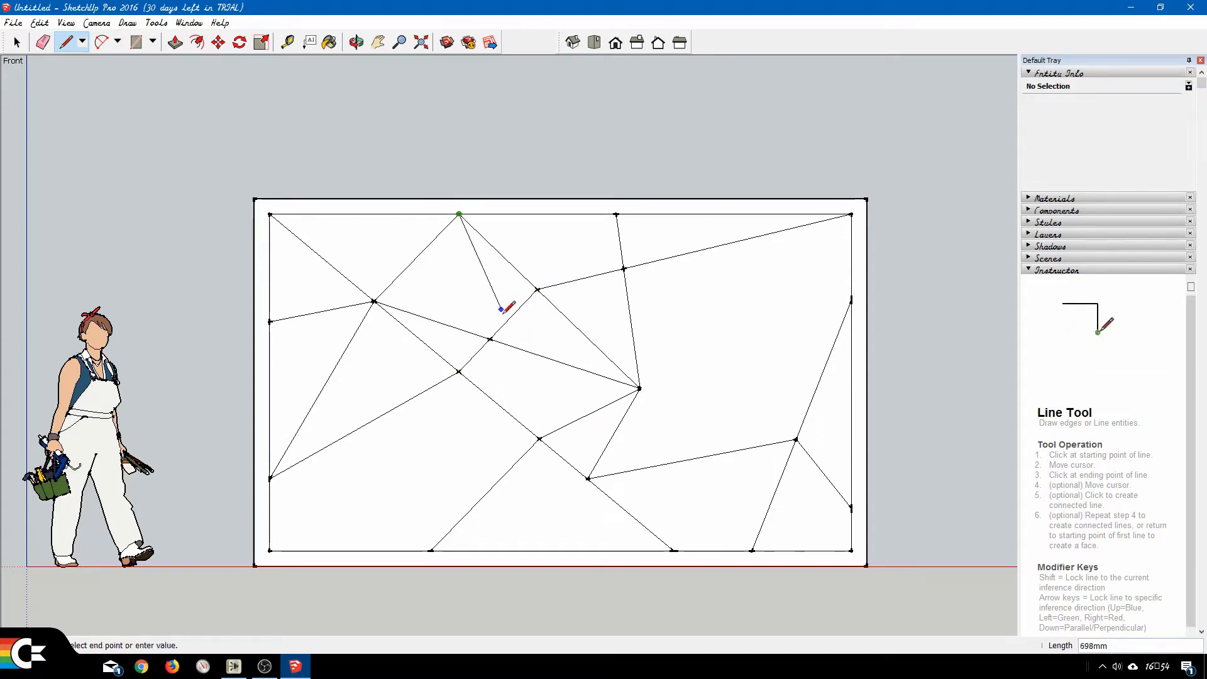
left_click(490, 339)
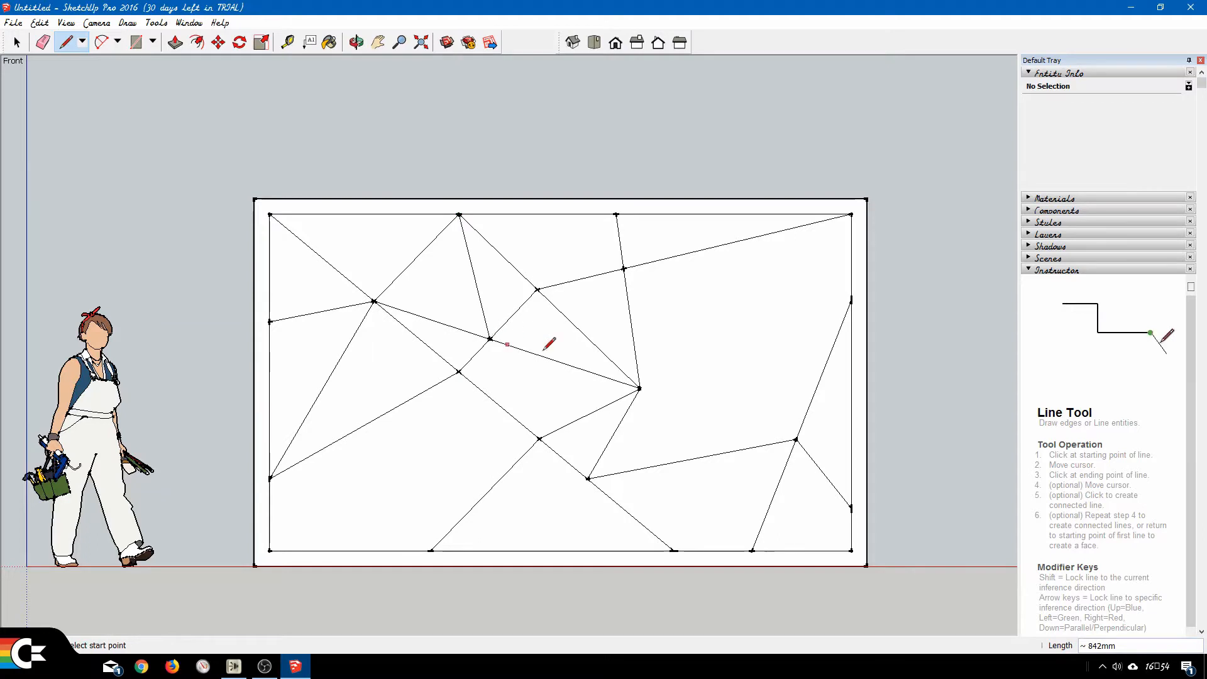
Join the right-hand crossing to the crossing below the second top-edge point, about 1584 mm, and the upper right-edge point to the central junction, about 1497 mm.
left_click(796, 439)
left_click(623, 269)
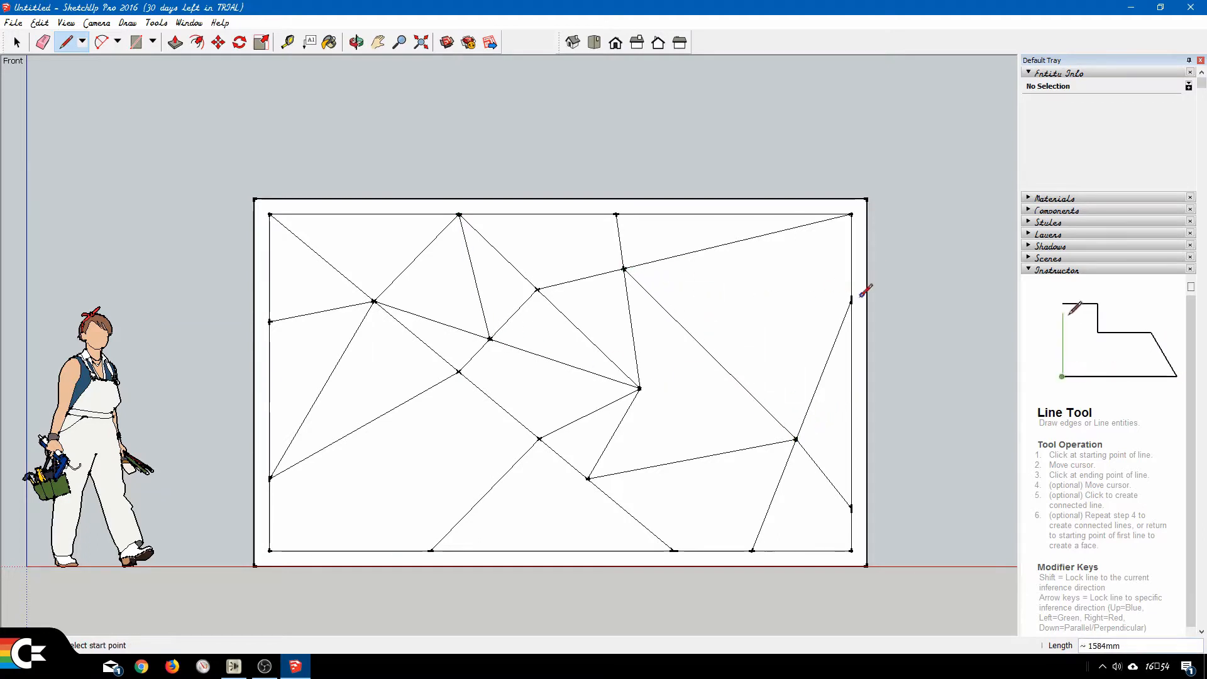
left_click(851, 300)
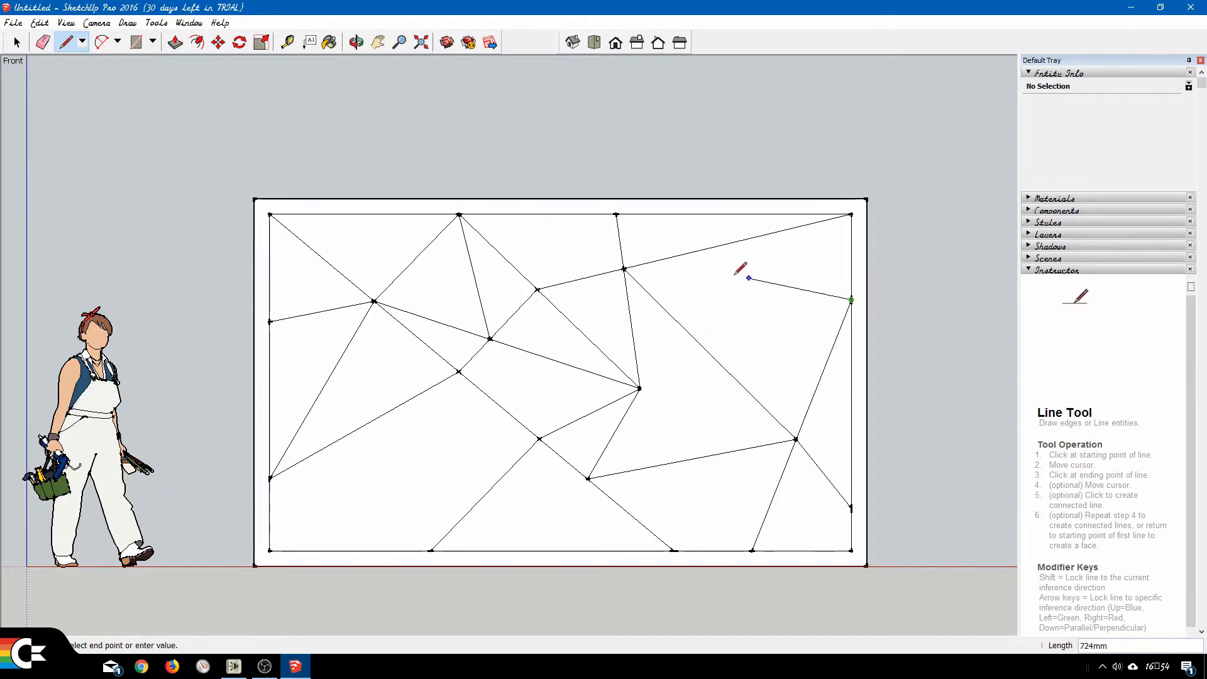
left_click(640, 387)
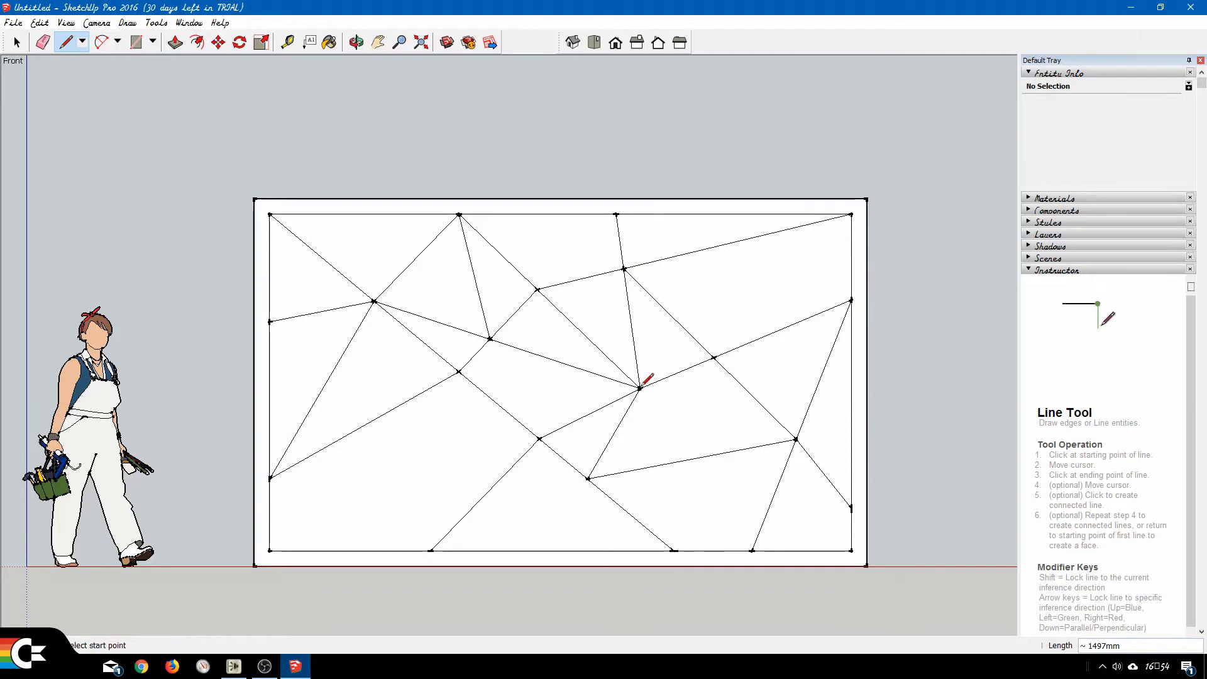
Draw lines from the inner upper-right corner to the nearest new crossing, about 1300 mm, and from the right-hand crossing to the central junction, about 1071 mm.
left_click(851, 214)
left_click(714, 357)
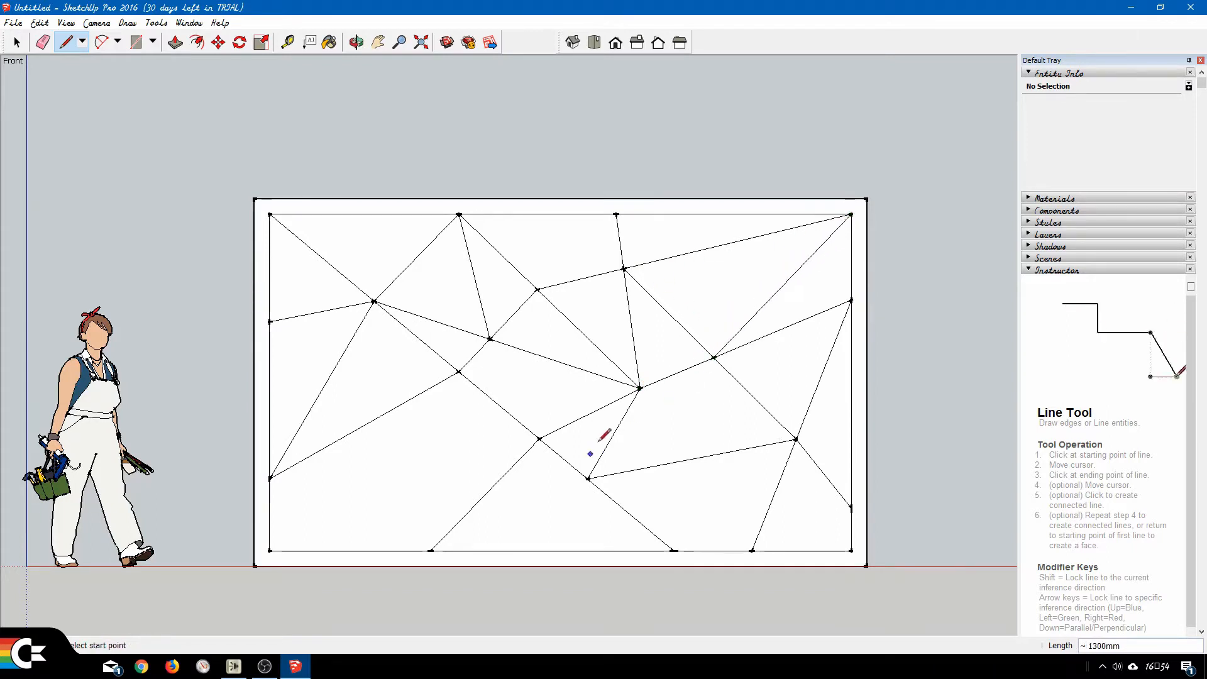
left_click(796, 439)
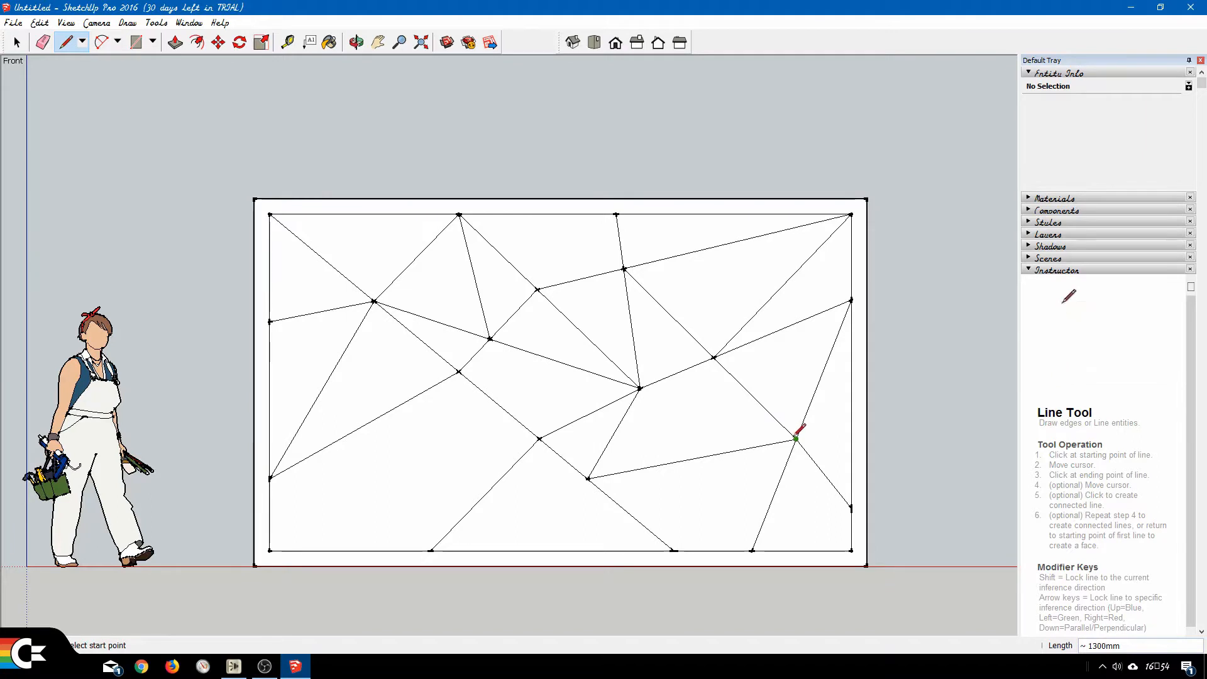
left_click(640, 389)
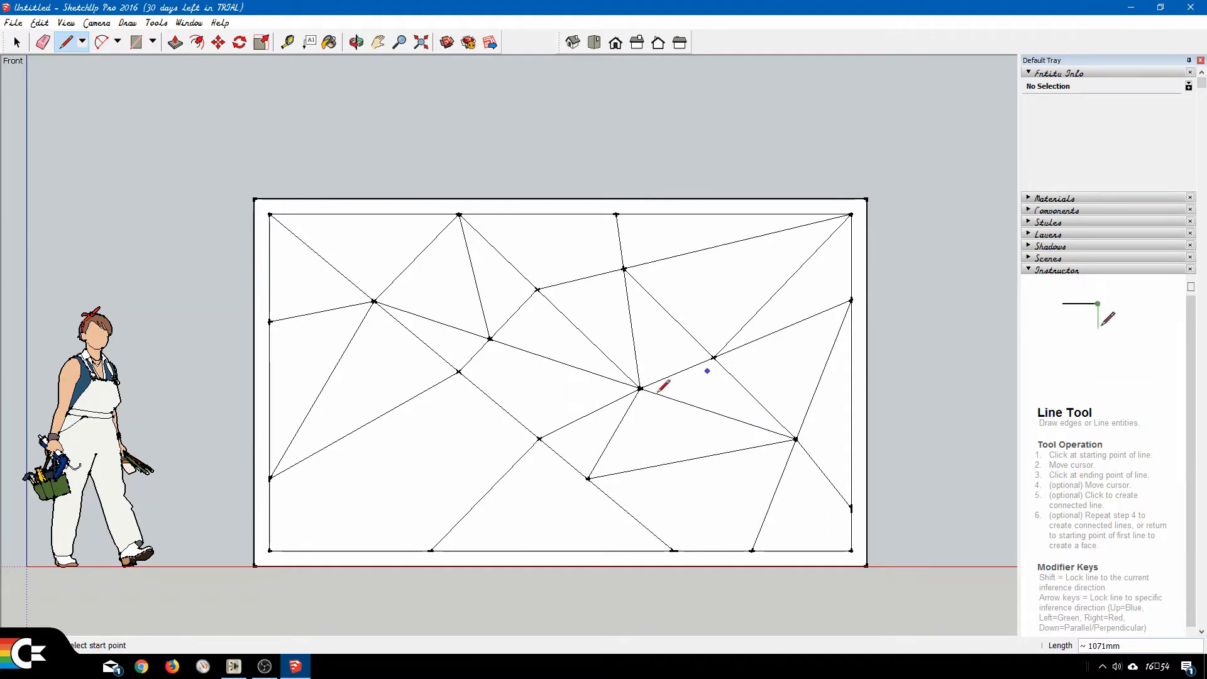
Connect the diagonal's middle junction to the crossing below the second top-edge point, about 1240 mm, and to the lower left-edge point, about 1781 mm.
left_click(624, 268)
left_click(540, 439)
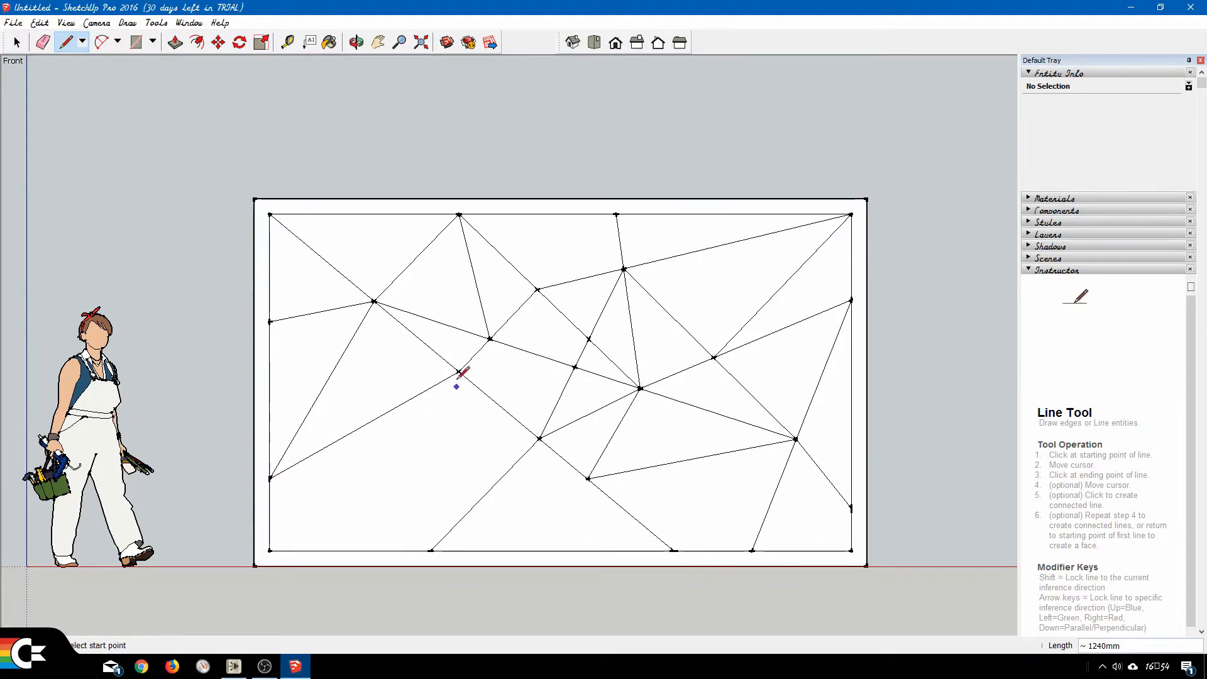
left_click(271, 479)
left_click(540, 438)
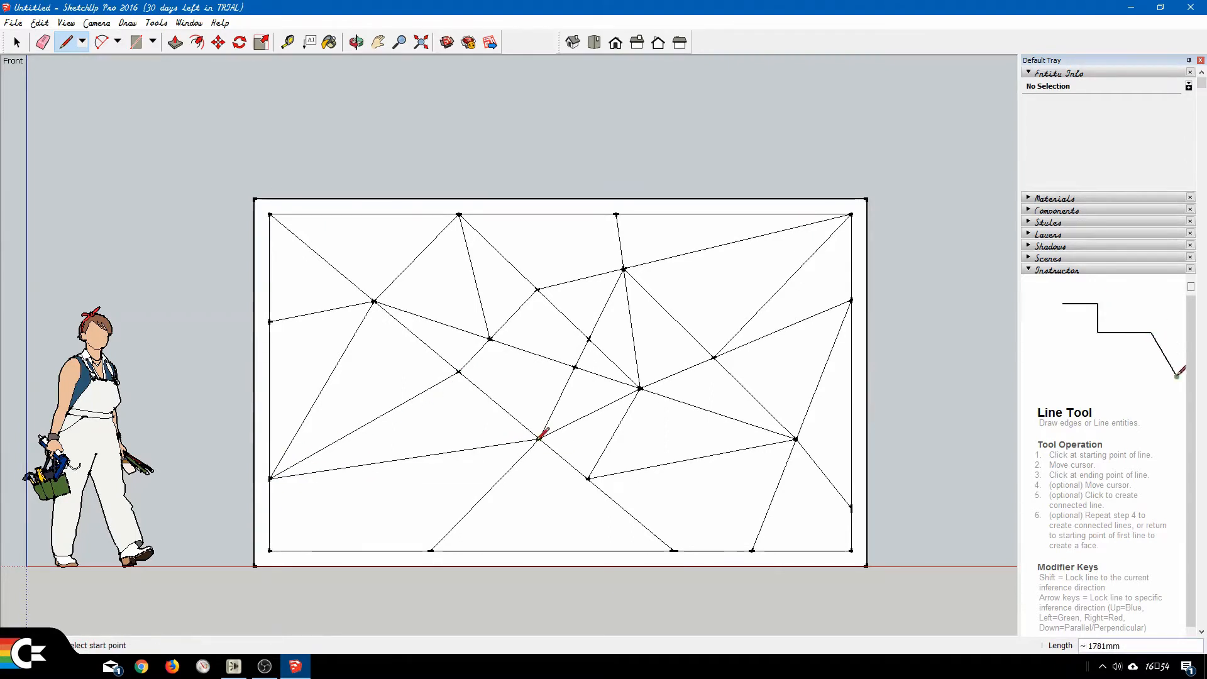
From the bottom-edge points, left to right, draw lines to the lower left-edge point (about 1152 mm), right-hand crossing (1081 mm) and lower right-edge point (708 mm).
left_click(431, 551)
left_click(270, 479)
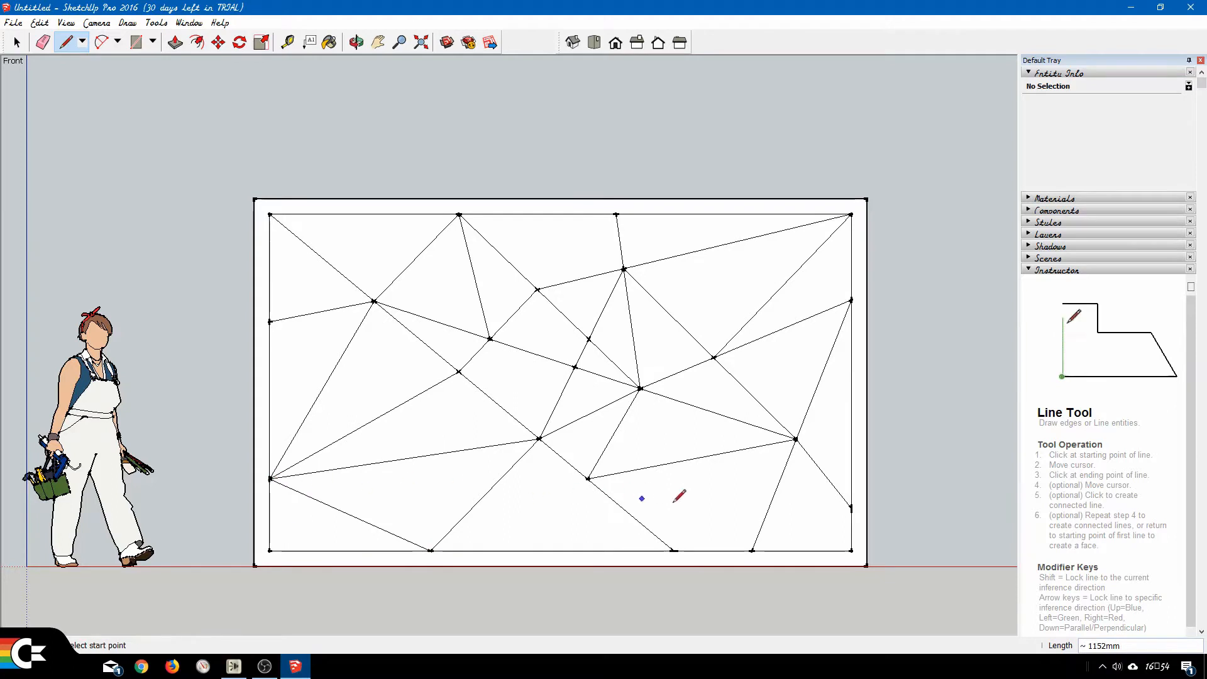
left_click(796, 439)
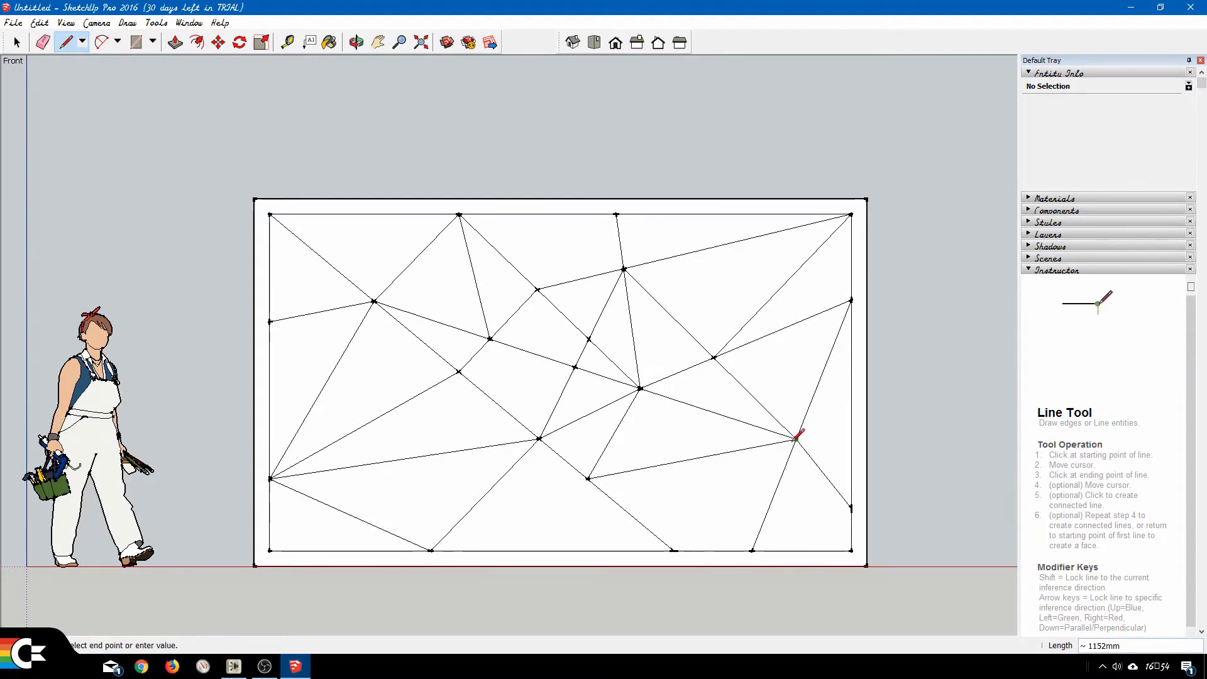
left_click(675, 550)
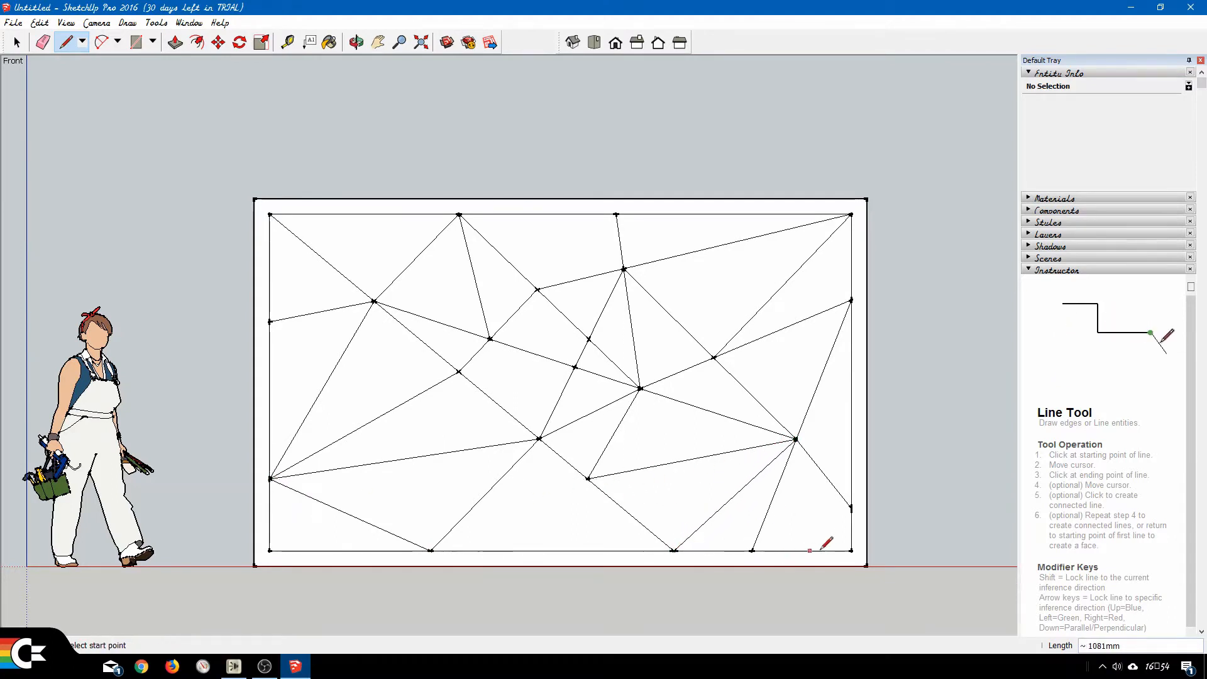
left_click(852, 508)
left_click(753, 550)
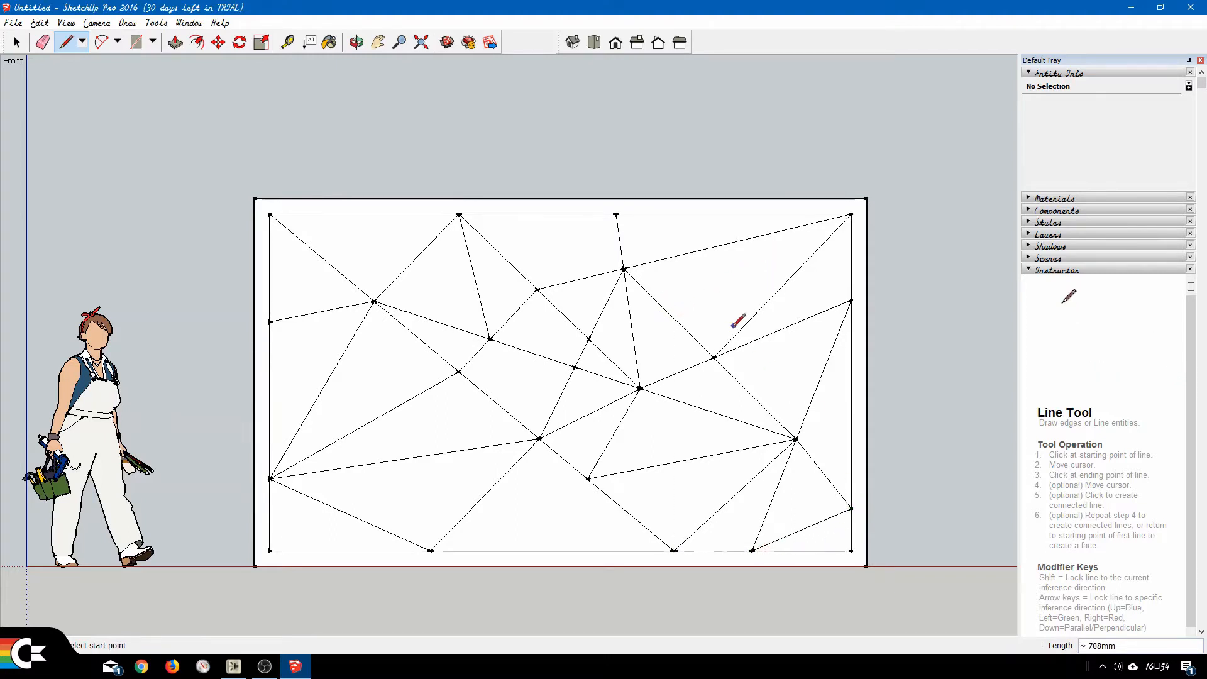
Draw a line about 776 mm up from the crossing below the inner upper-right corner, and join a point on it to that corner, about 929 mm.
left_click(714, 357)
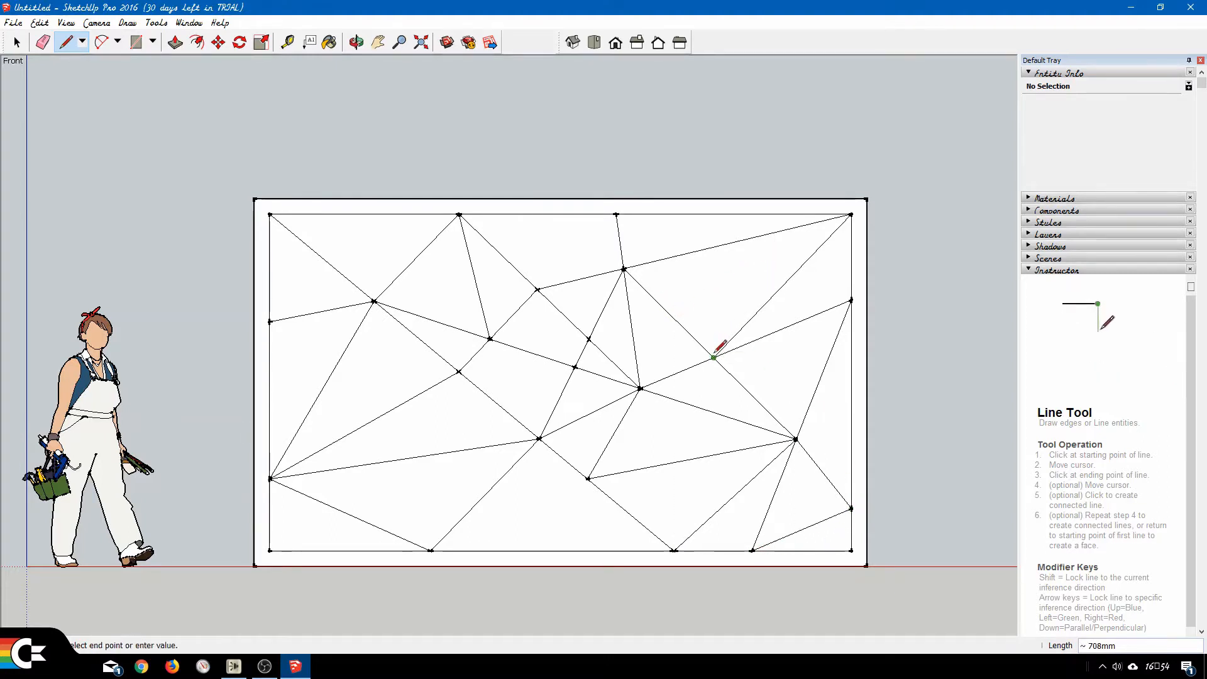
left_click(737, 241)
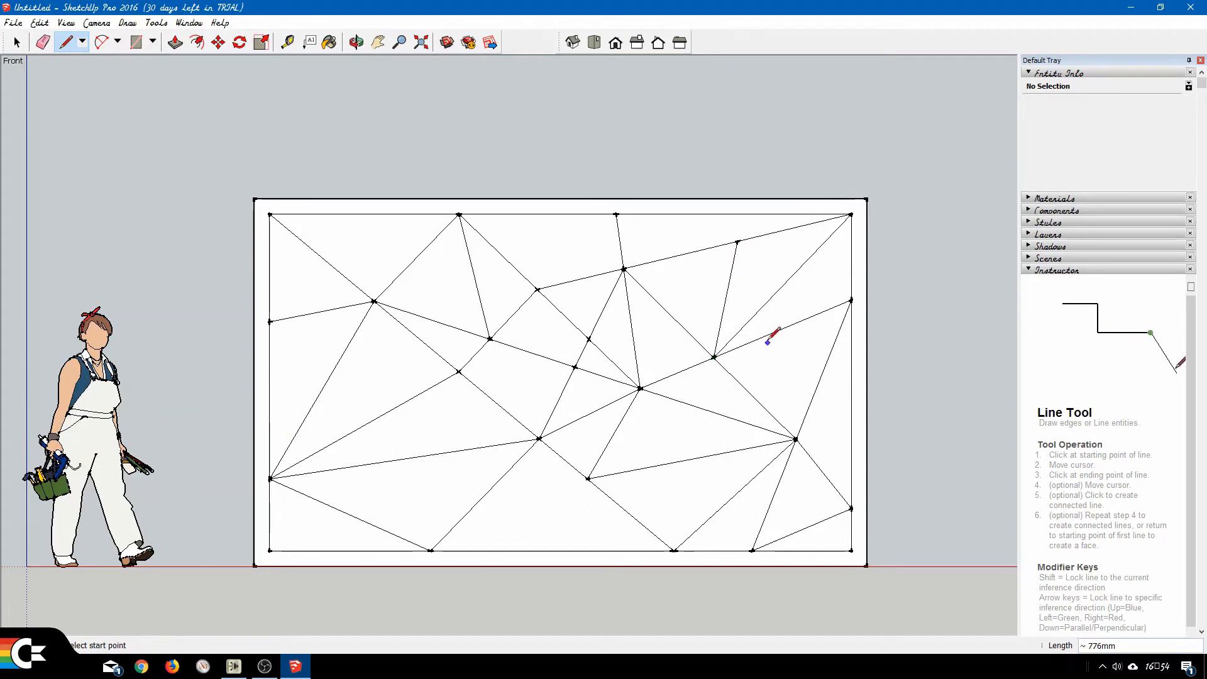
left_click(727, 285)
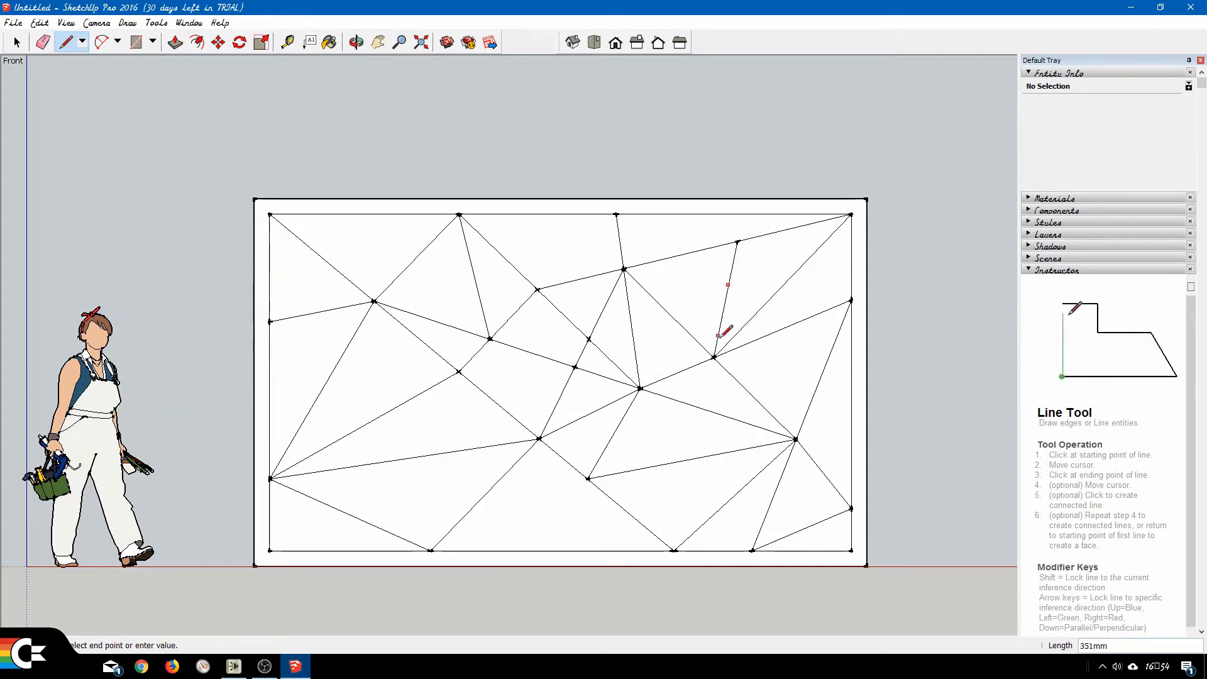
left_click(852, 300)
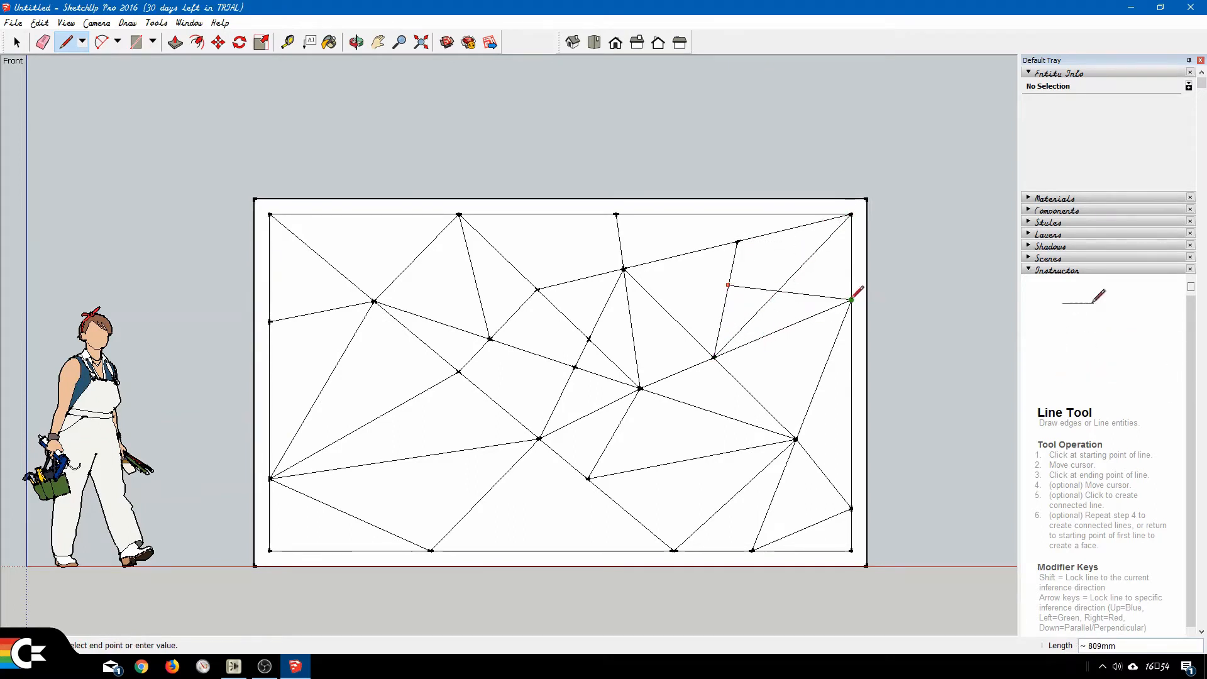
left_click(852, 214)
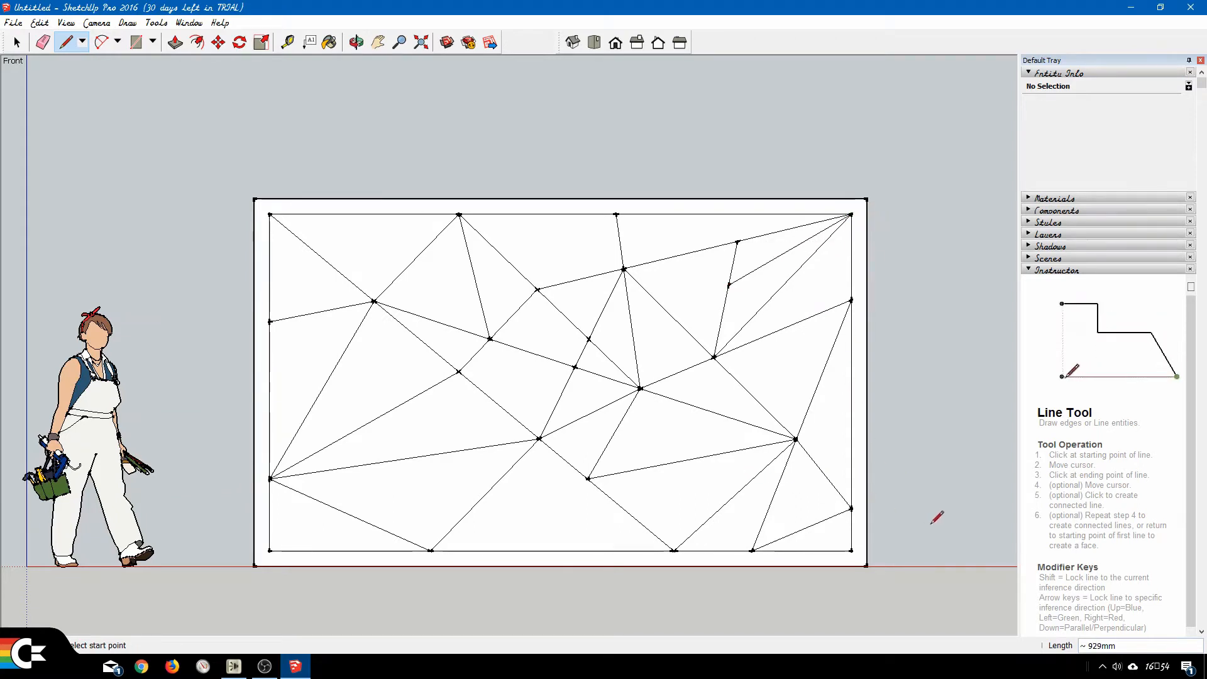
Draw a line about 758 mm from the diagonal's upper junction to the crossing beside it, and join its middle to the diagonal's middle junction, about 476 mm.
left_click(460, 372)
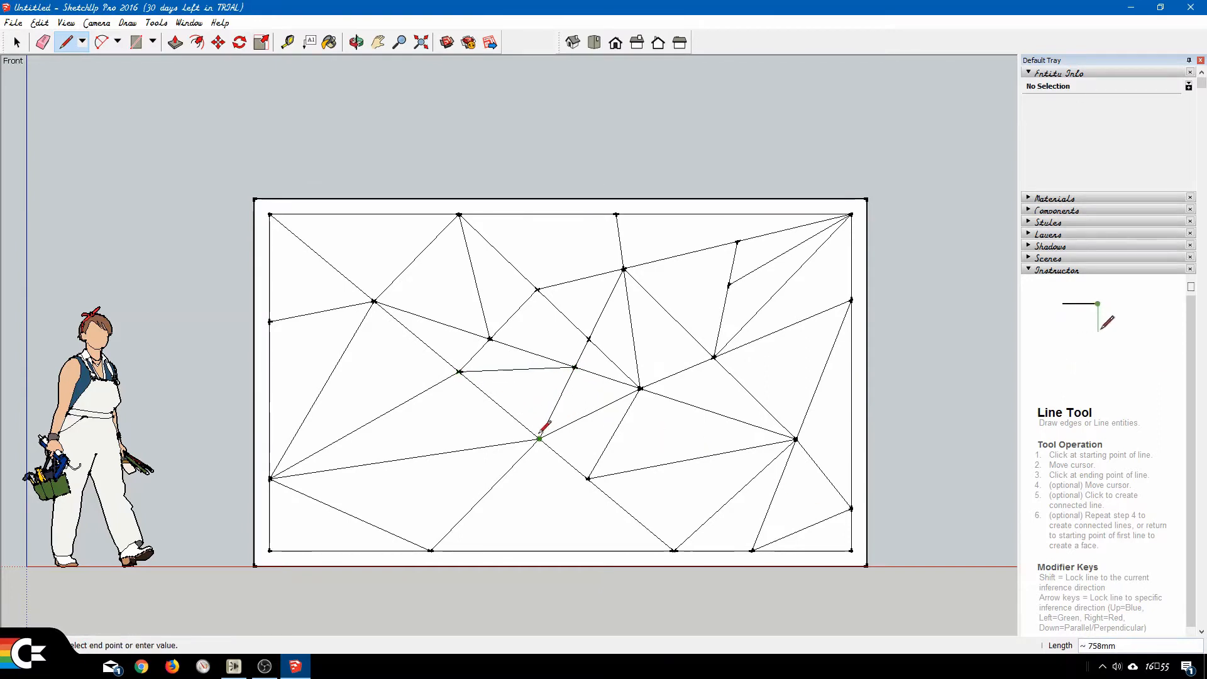
left_click(517, 369)
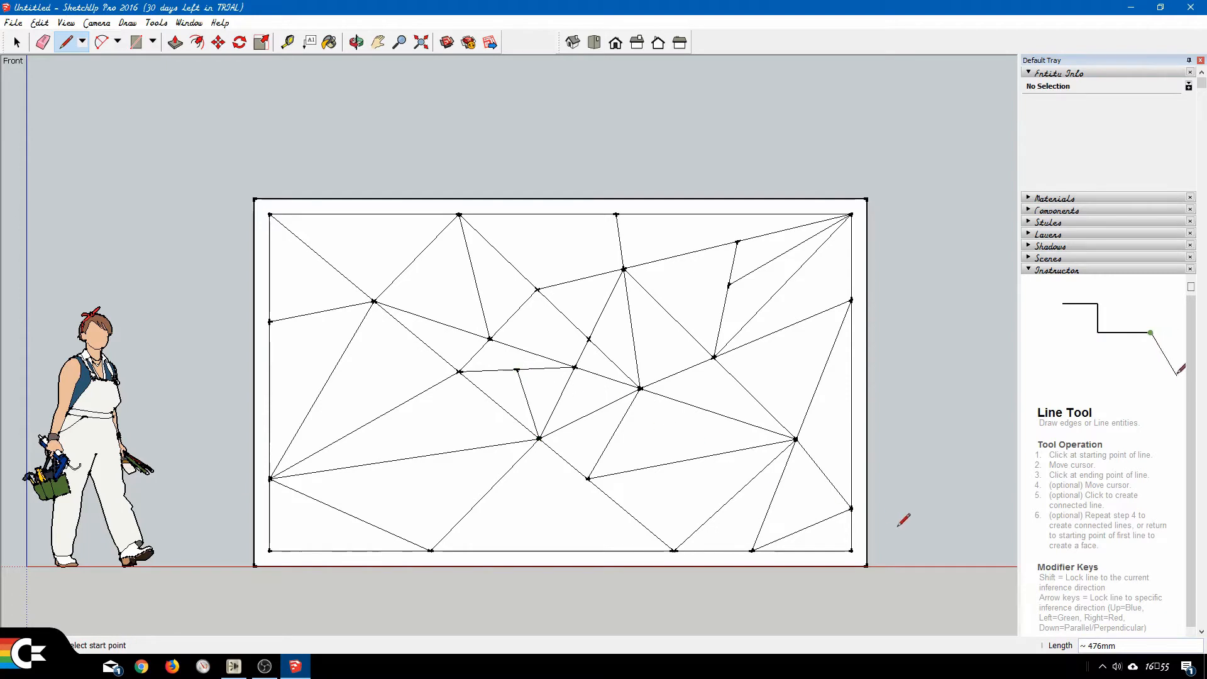
Draw a line about 591 mm down from the slanted line's upper point, and join the first top-edge point to the crossing below the second, about 1133 mm.
left_click(538, 289)
left_click(574, 366)
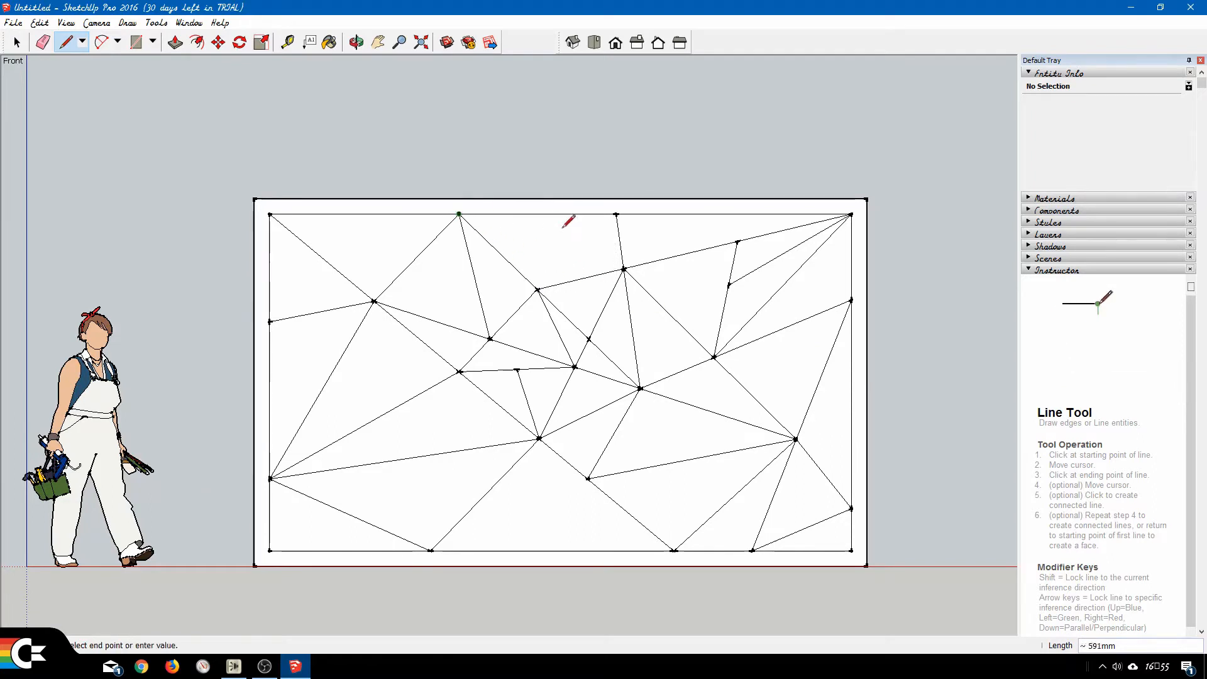
left_click(624, 269)
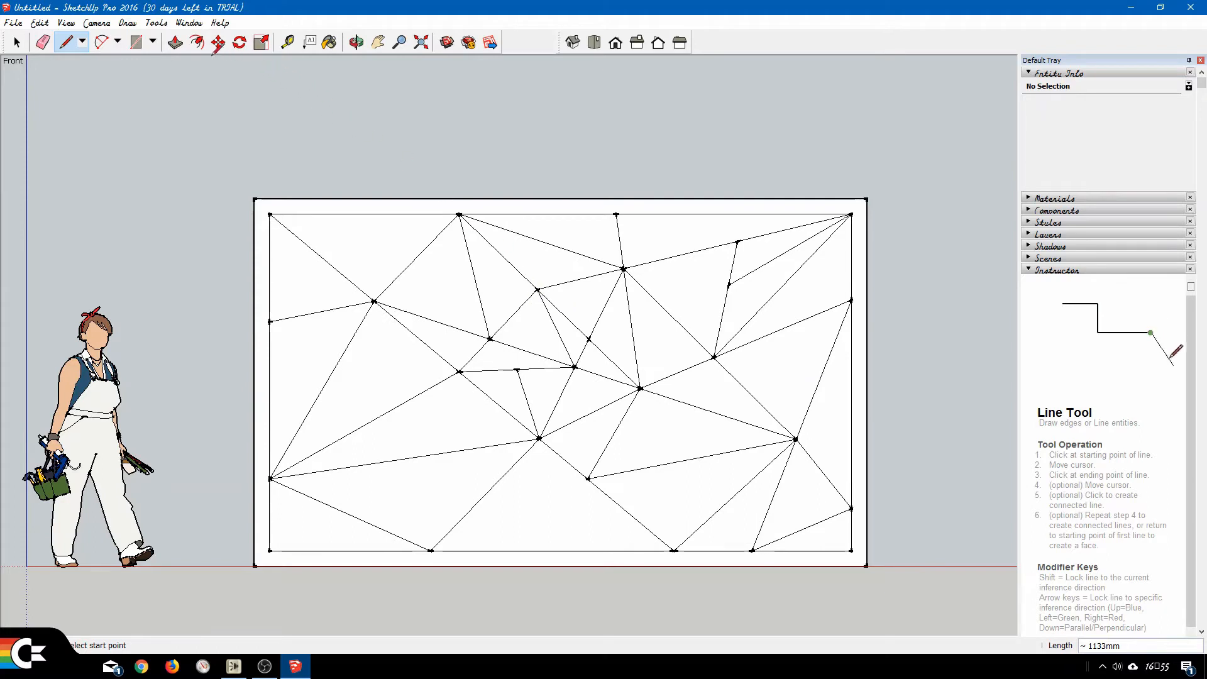
Offset the outline of the triangle along the inner frame's upper-left edge 50 mm inward.
left_click(196, 43)
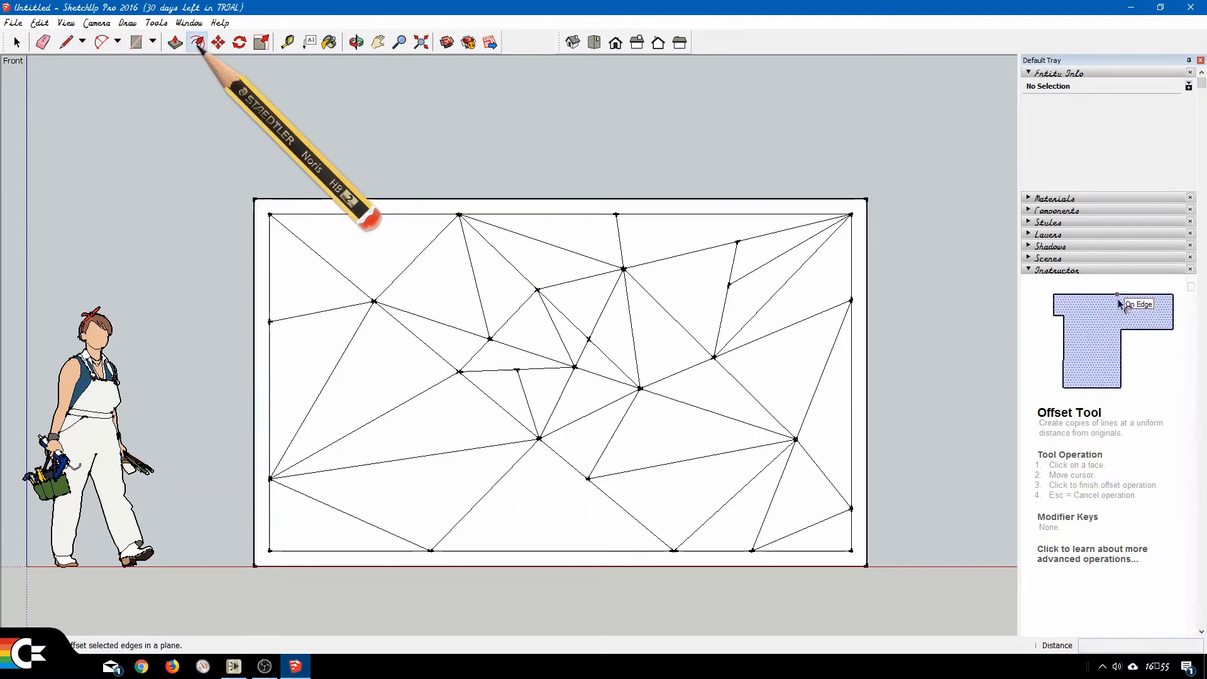
left_click(319, 223)
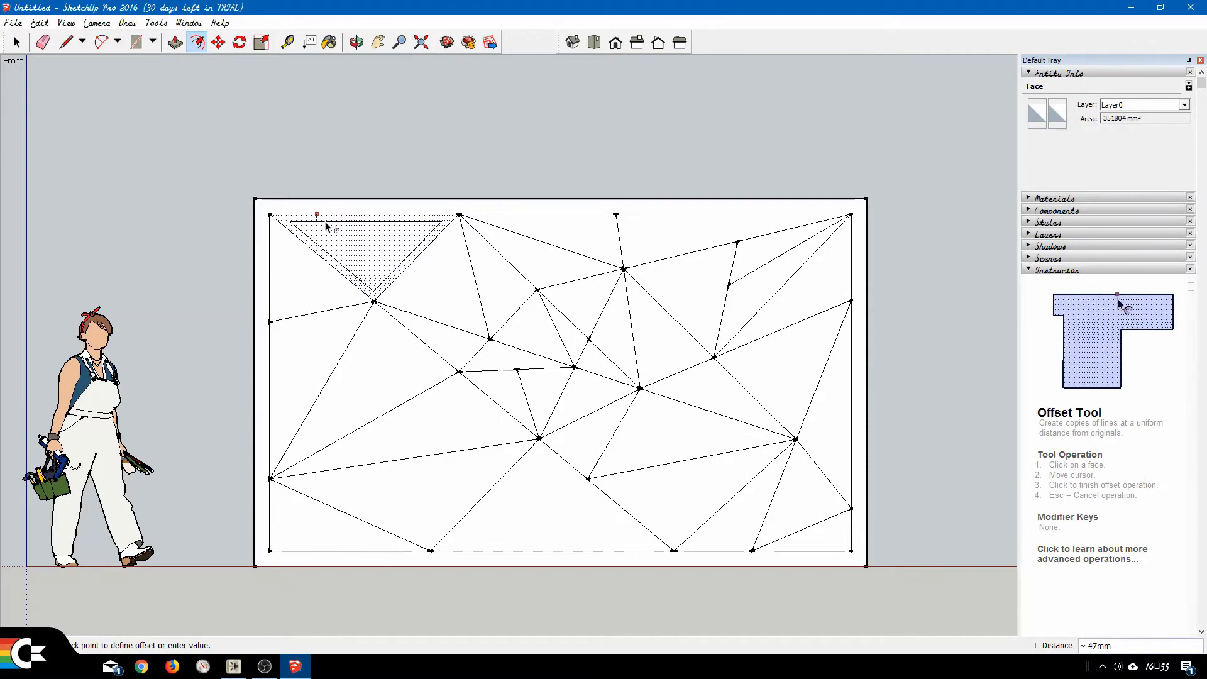
type("50")
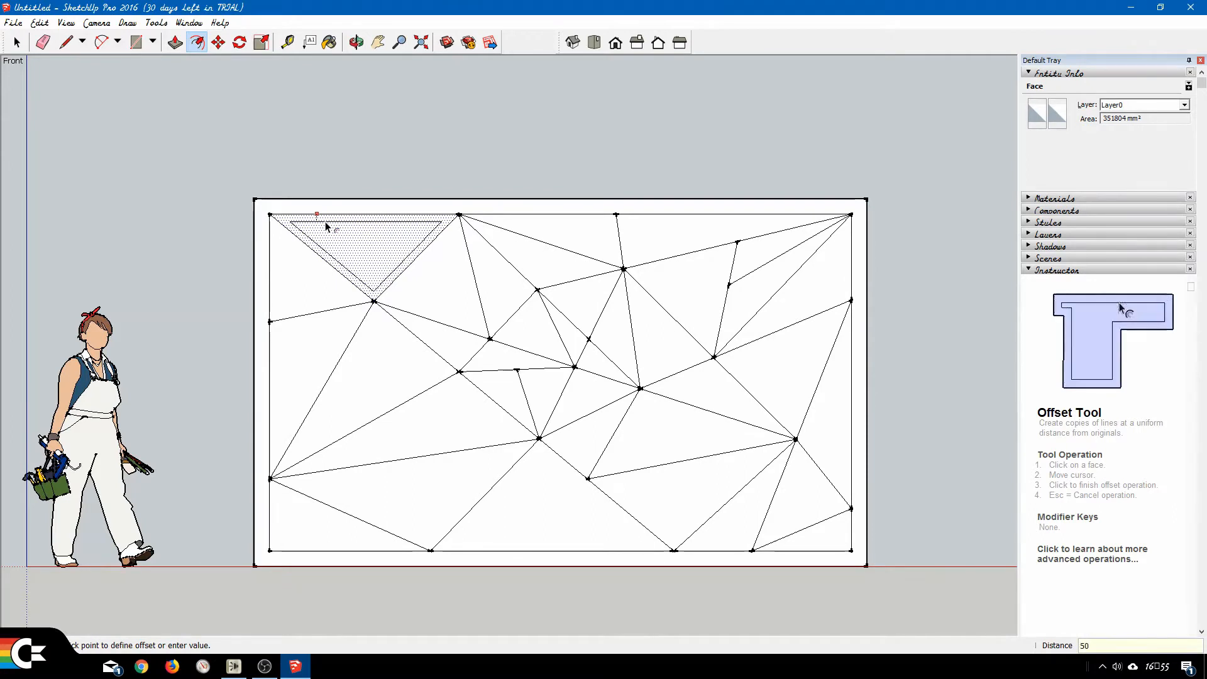
key("Return")
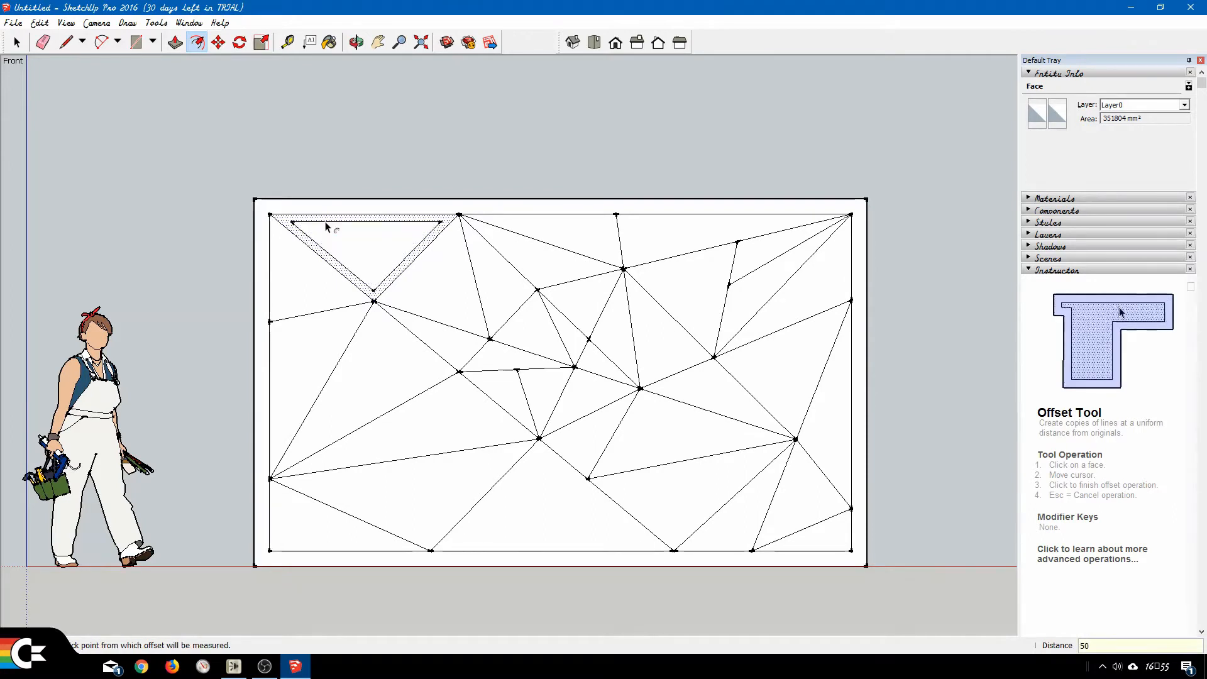
Repeat the 50 mm inward offset on the four triangles surrounding the left junction beside and below the first one.
double_click(434, 278)
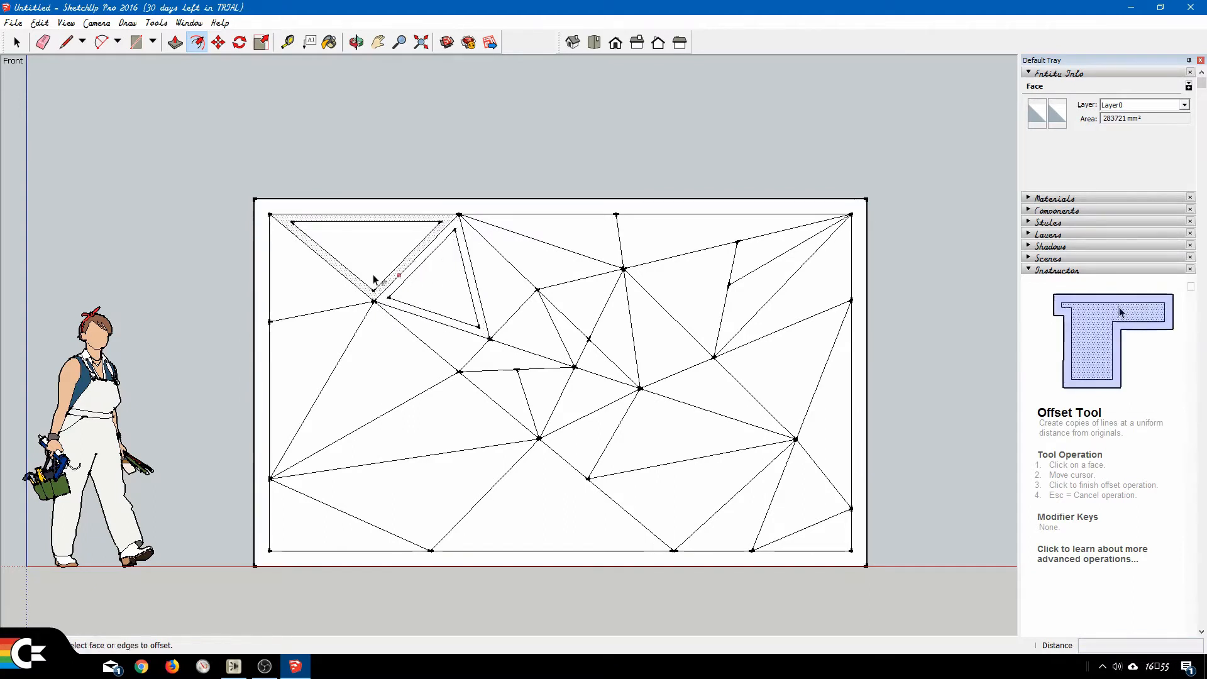
double_click(307, 288)
double_click(304, 346)
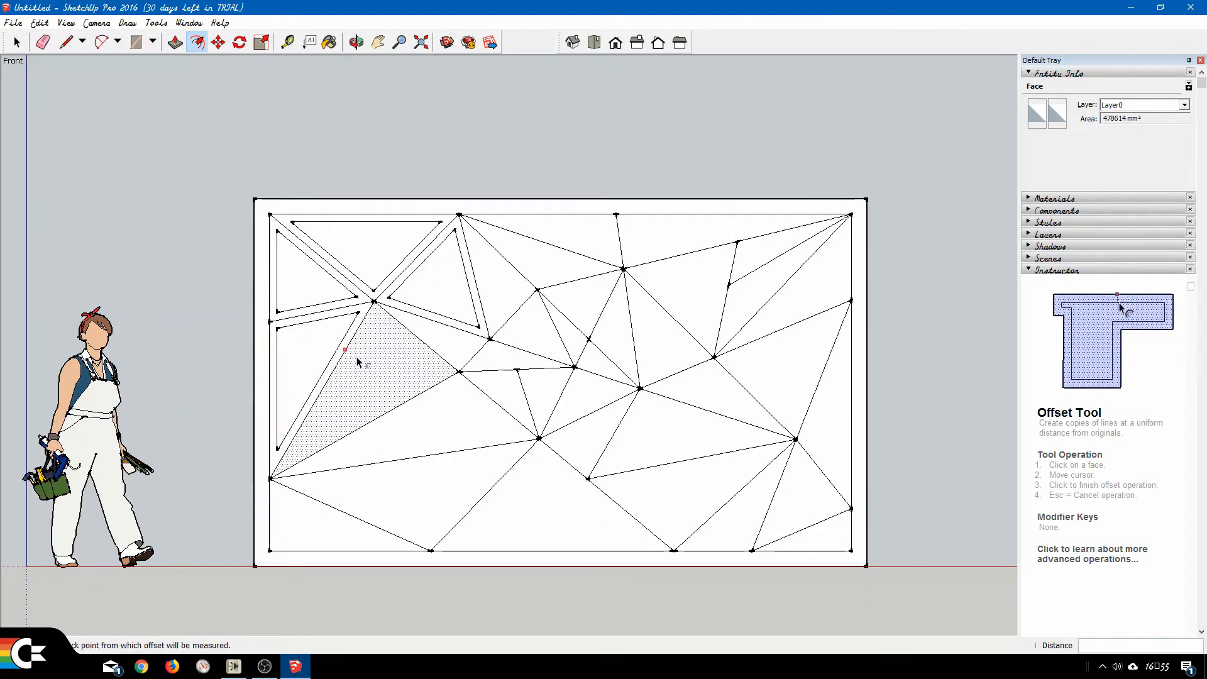
double_click(357, 357)
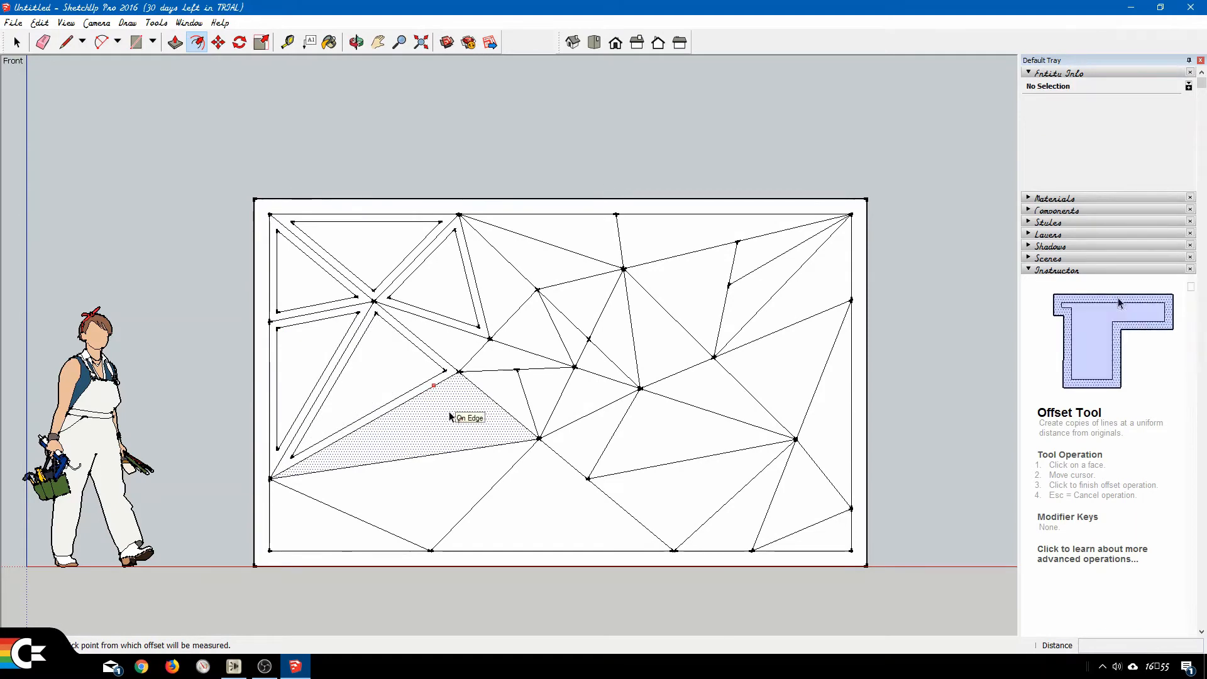
left_click(450, 416)
left_click(451, 414)
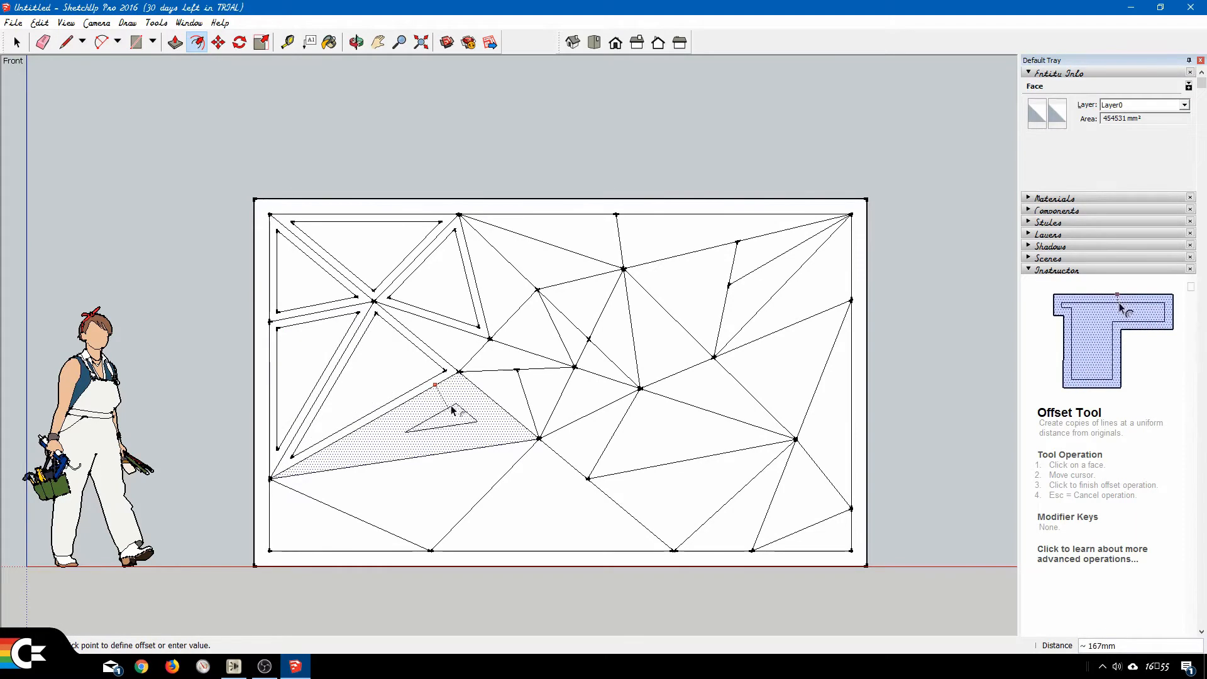
key("Escape")
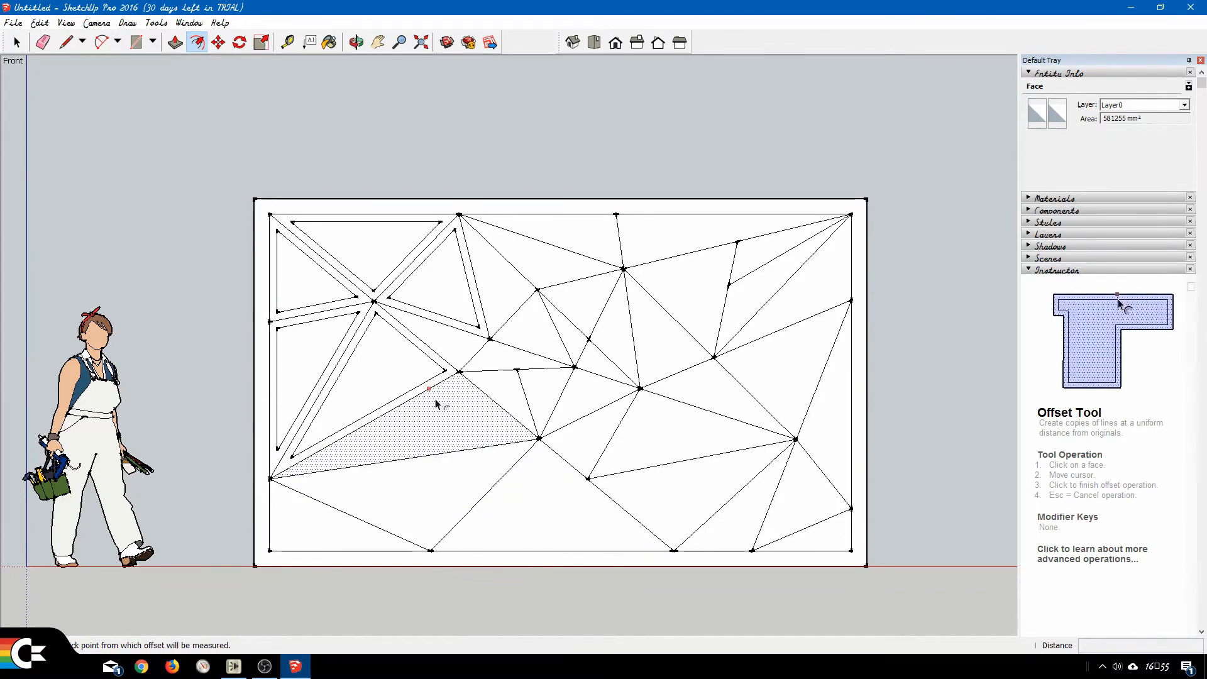
Offset the long triangle between the lower left-edge point and the lower central junction 50 mm inward.
left_click(433, 399)
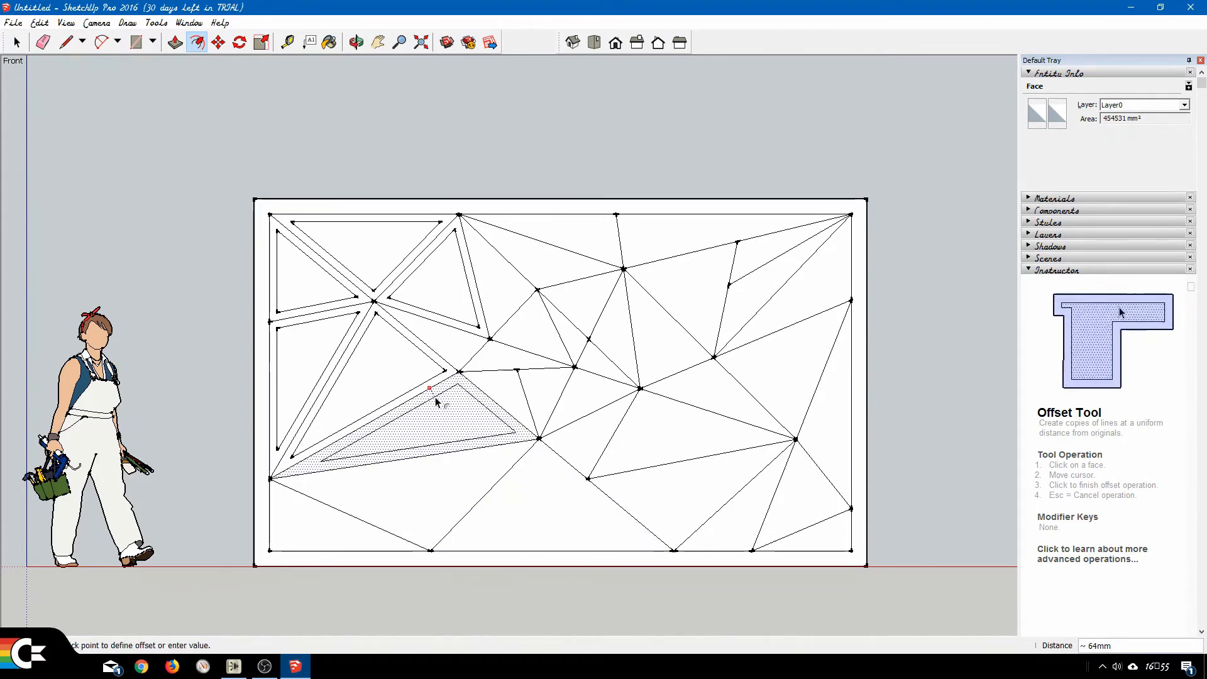
type("50")
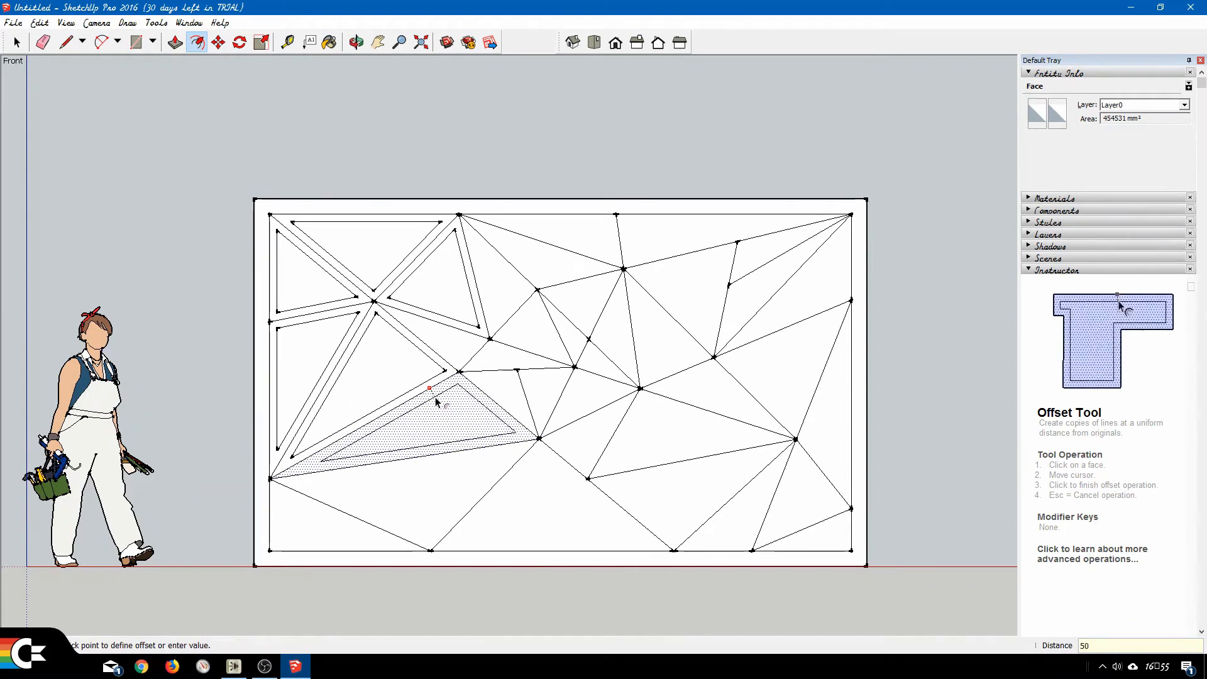
key("Return")
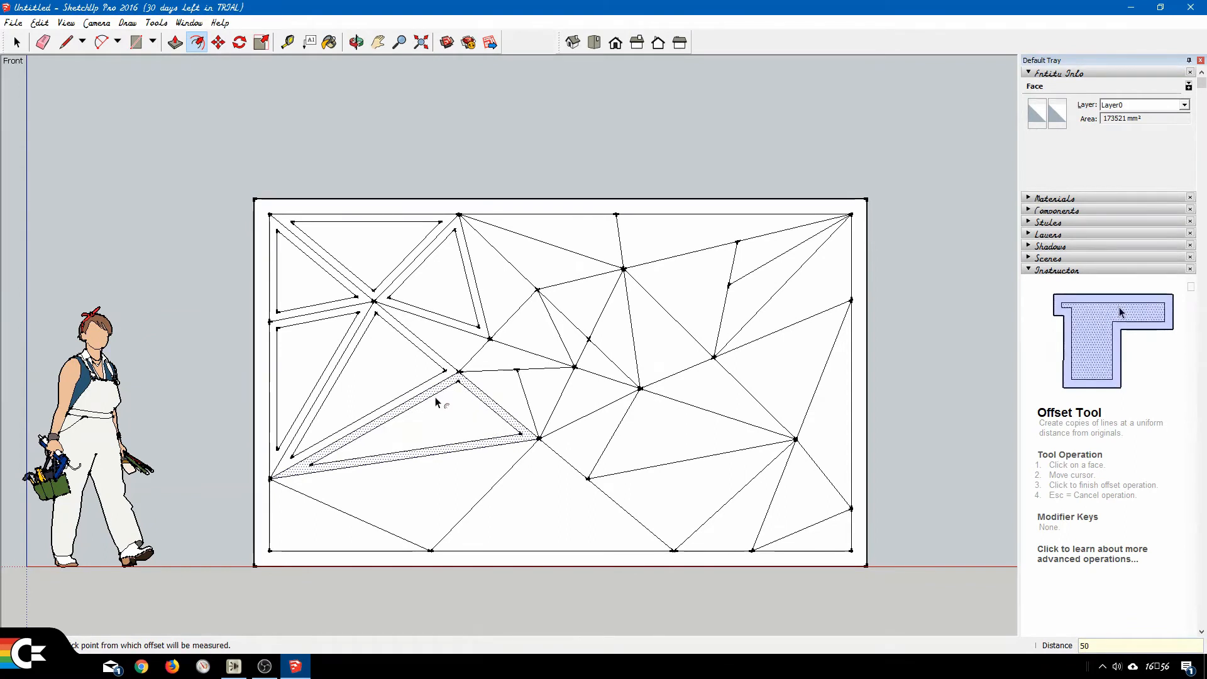
Repeat the 50 mm inward offset on the four small triangles left of centre, above the long triangle.
double_click(511, 387)
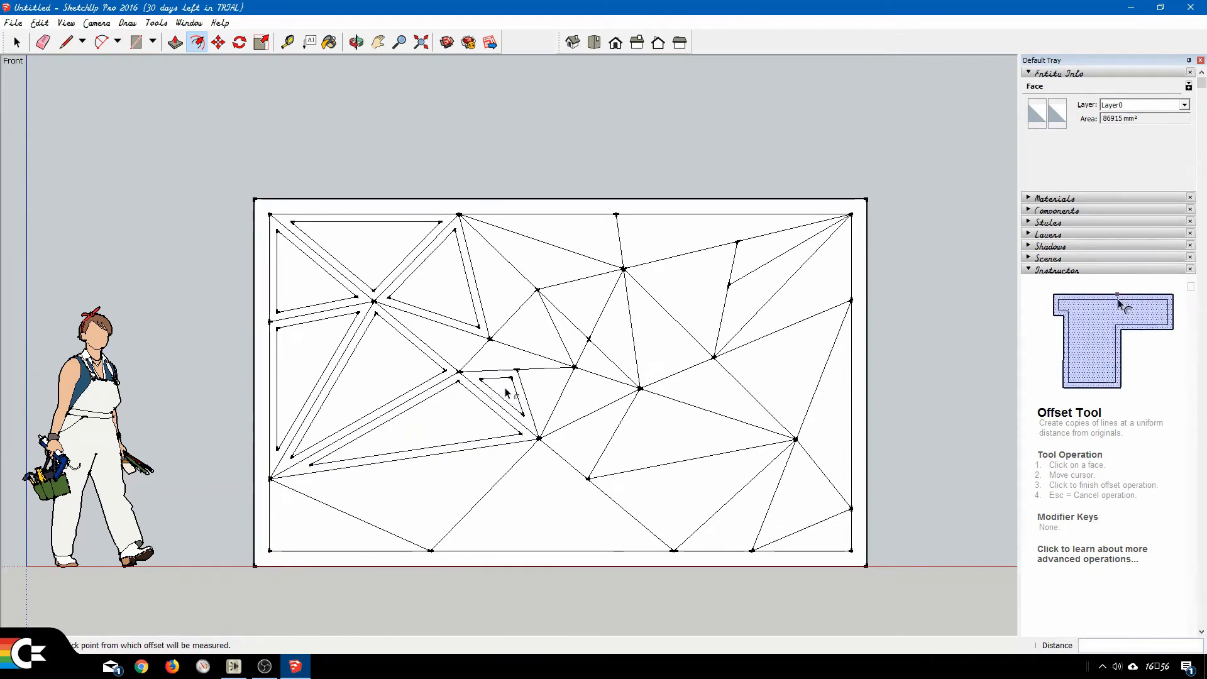
double_click(500, 364)
double_click(459, 349)
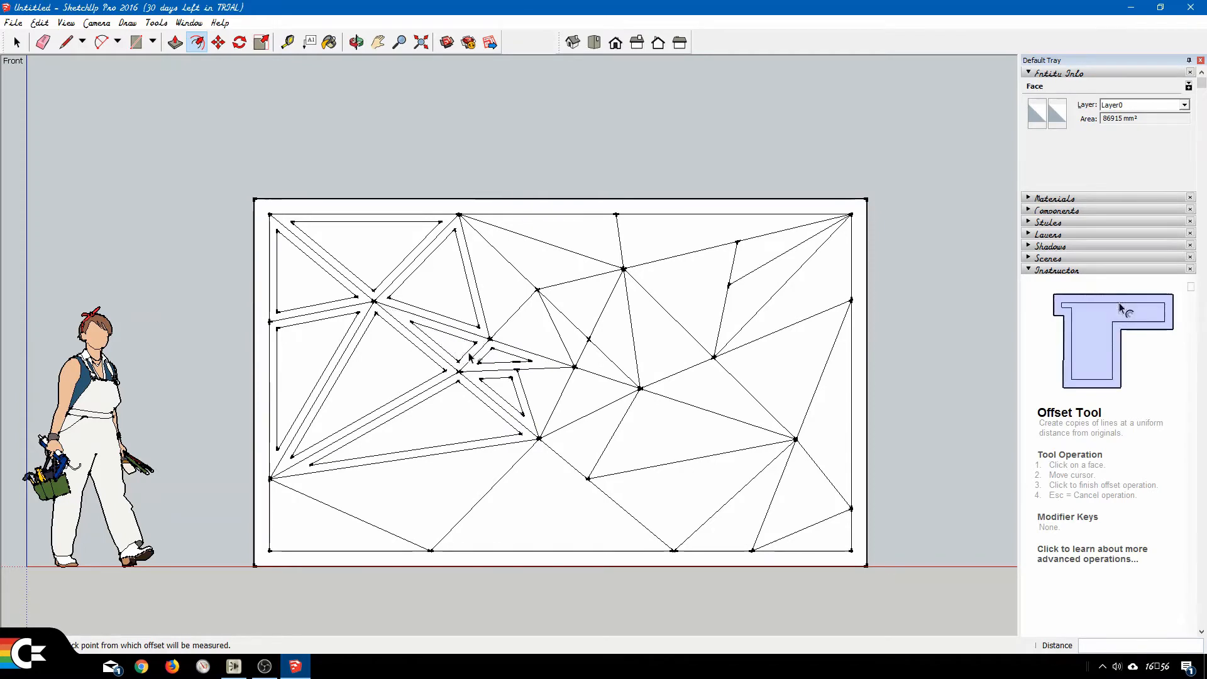
double_click(544, 393)
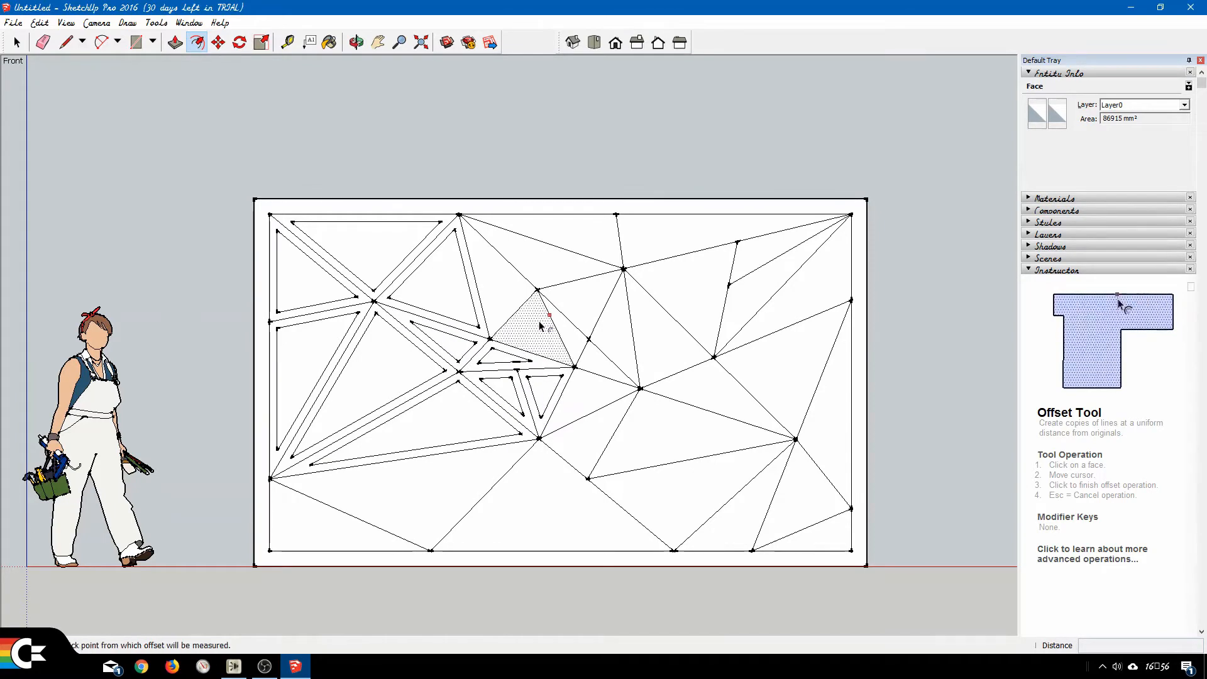
Repeat the 50 mm inward offset on the upper-central triangles and slivers between the first and second top-edge points.
double_click(540, 324)
double_click(503, 290)
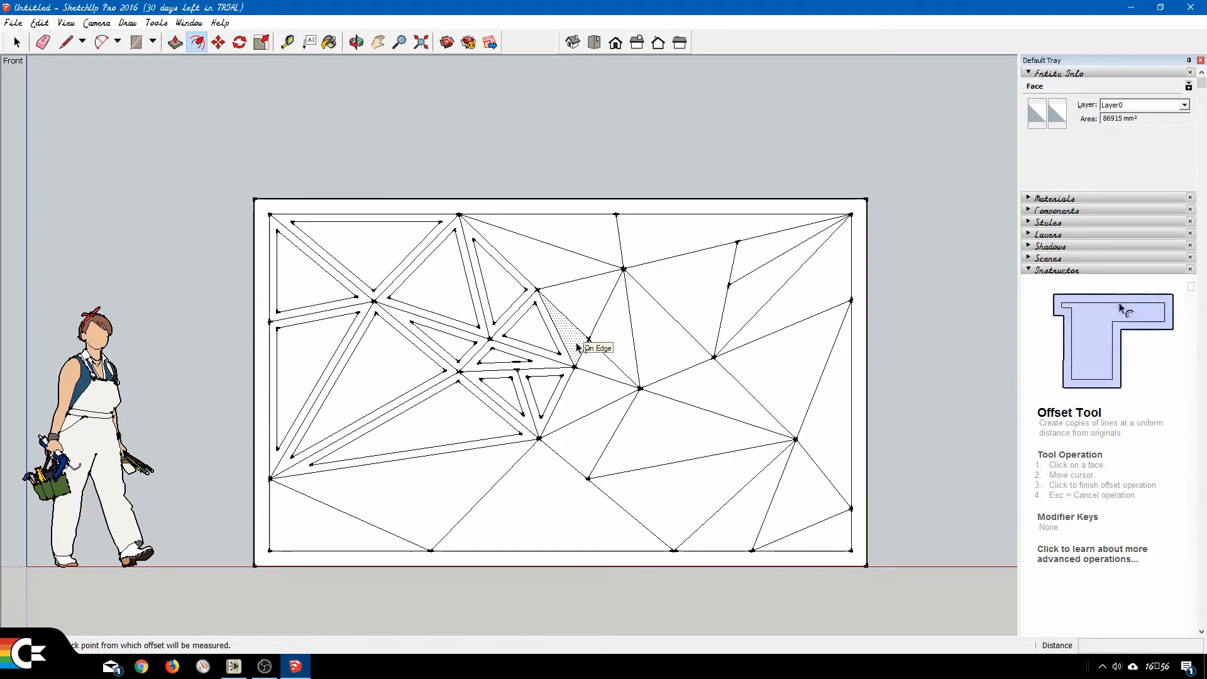
double_click(571, 338)
double_click(584, 303)
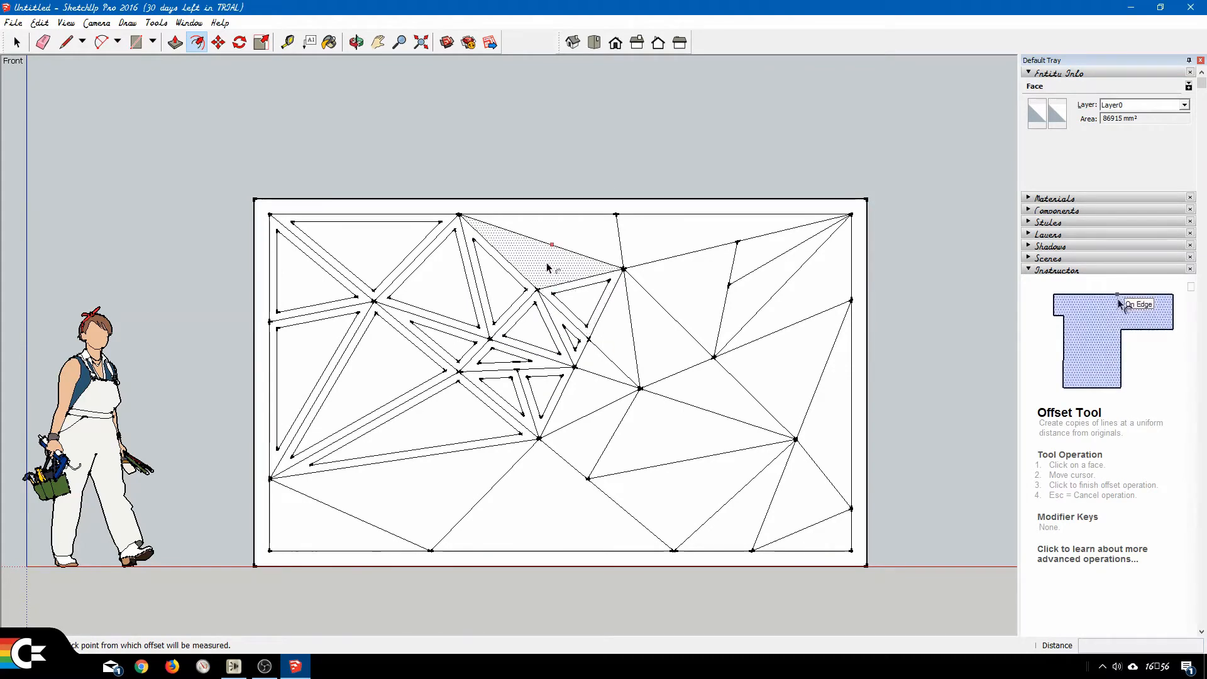
double_click(593, 243)
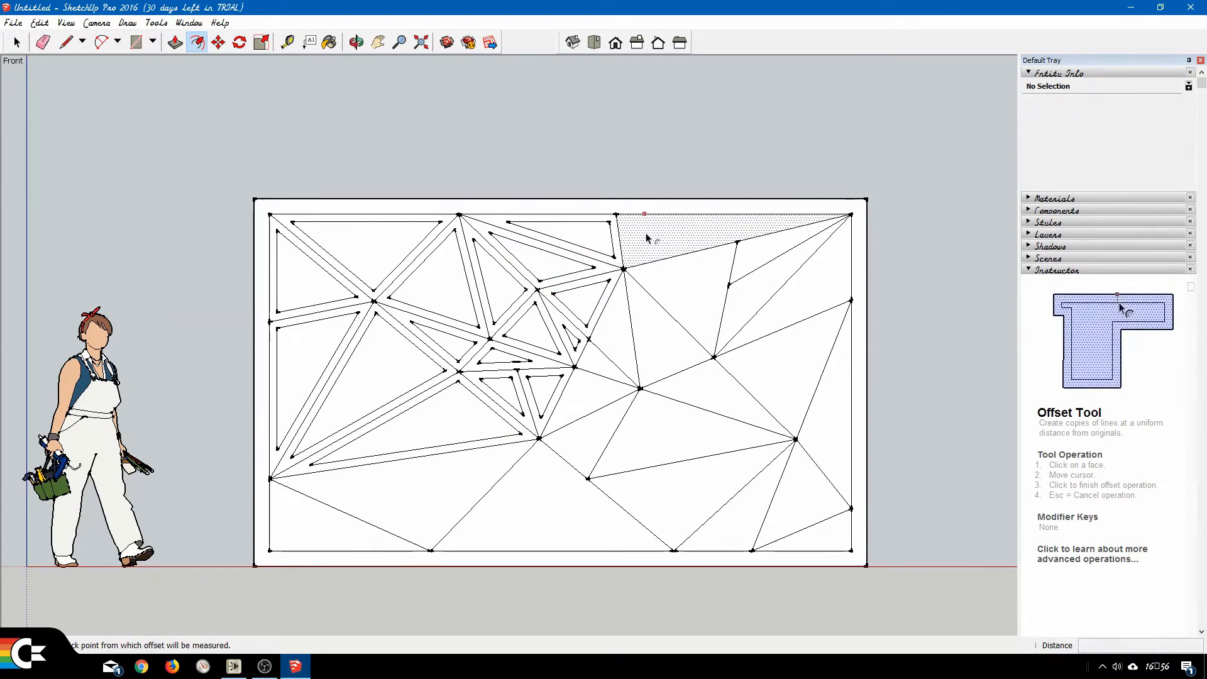
Repeat the 50 mm inward offset on the six faces between the second top-edge point and the upper right-edge point.
double_click(645, 233)
double_click(691, 295)
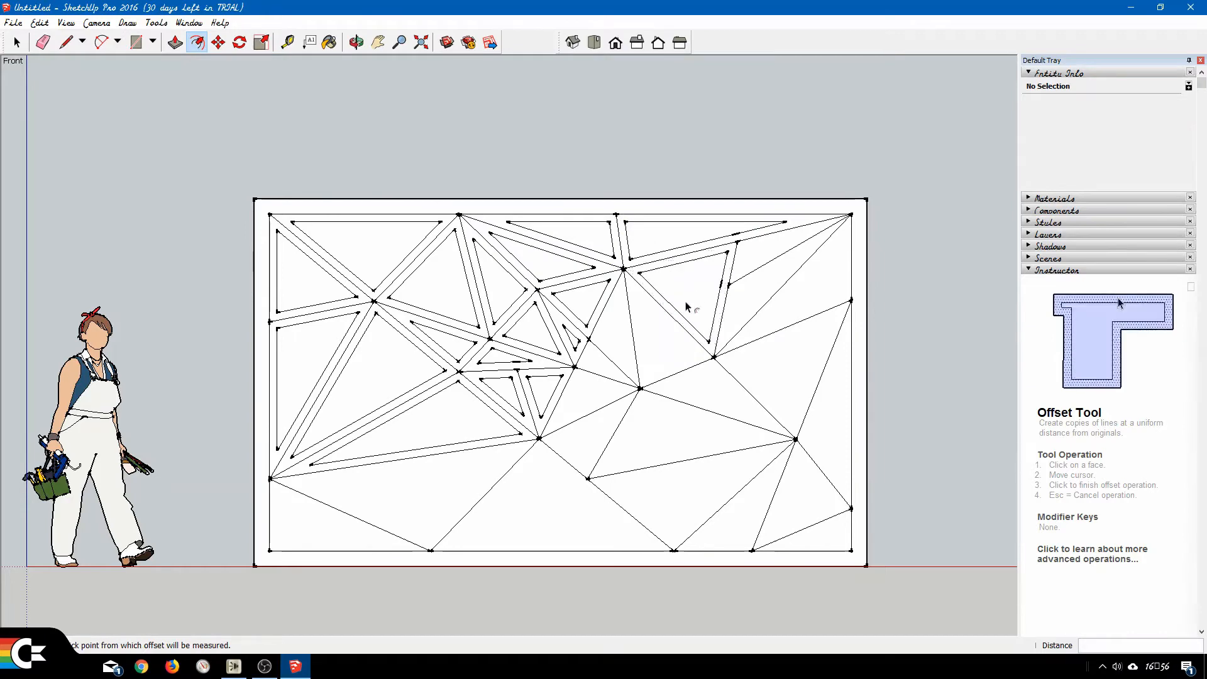
double_click(660, 343)
double_click(760, 295)
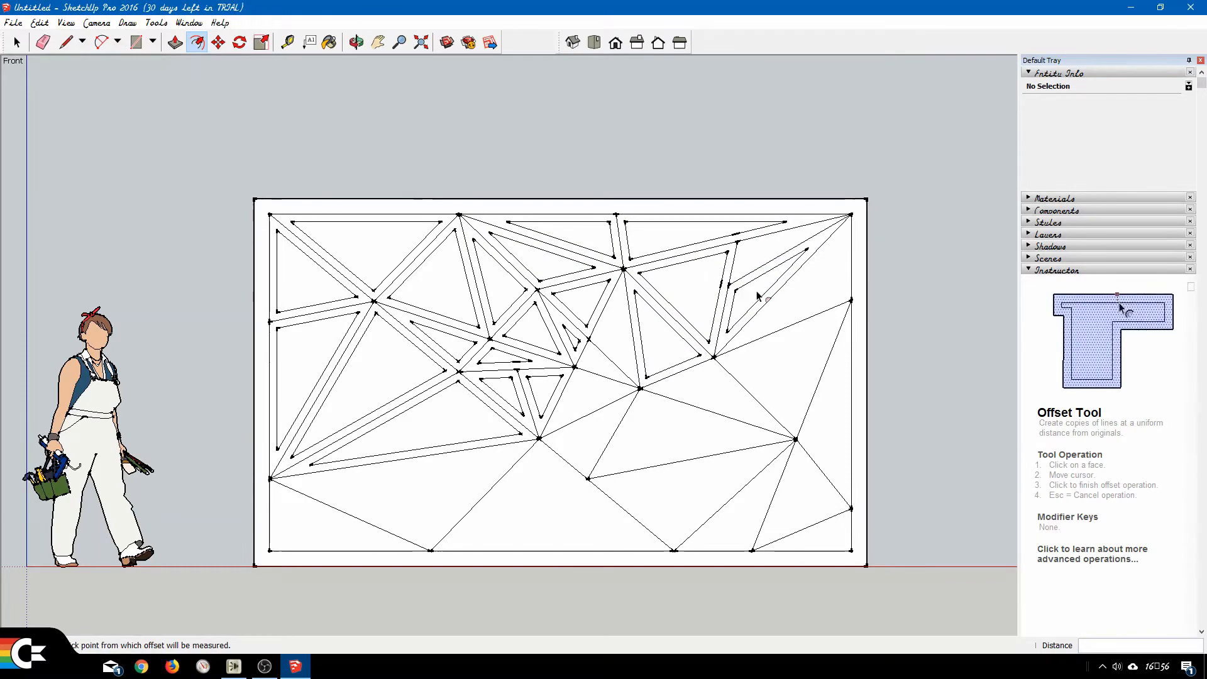
double_click(761, 252)
double_click(812, 292)
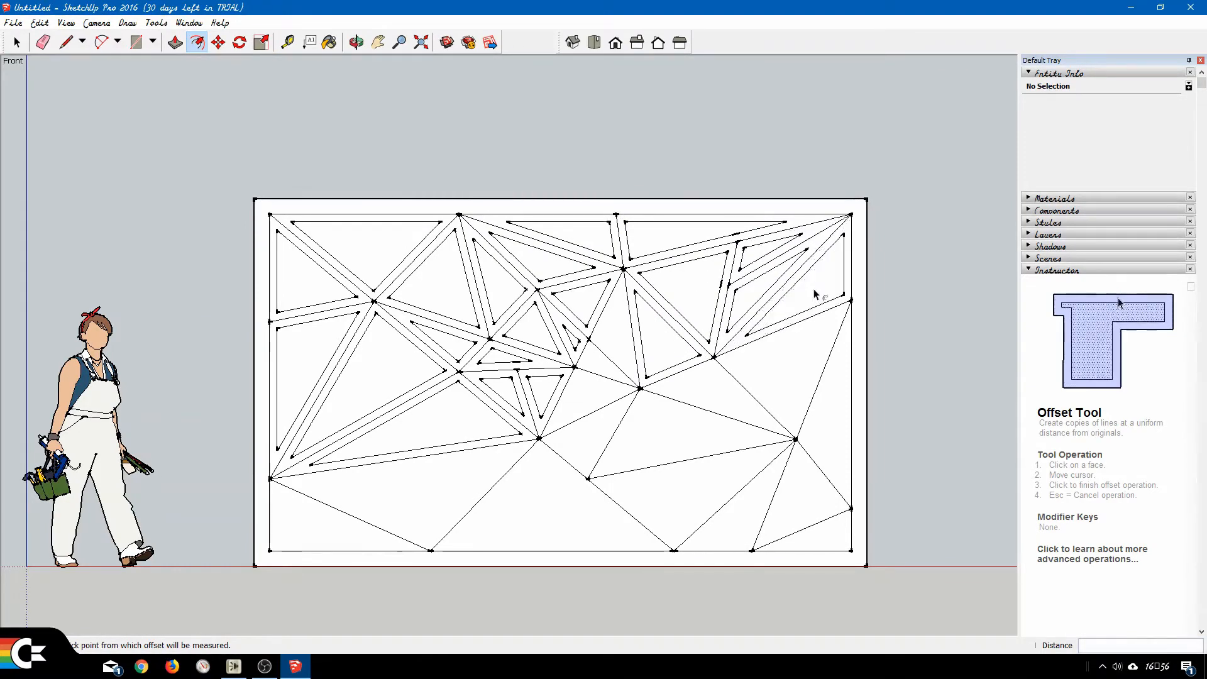
Repeat the 50 mm inward offset on the middle faces, from the large right-hand triangle across to the small ones around the central junctions.
double_click(776, 371)
double_click(705, 394)
double_click(691, 423)
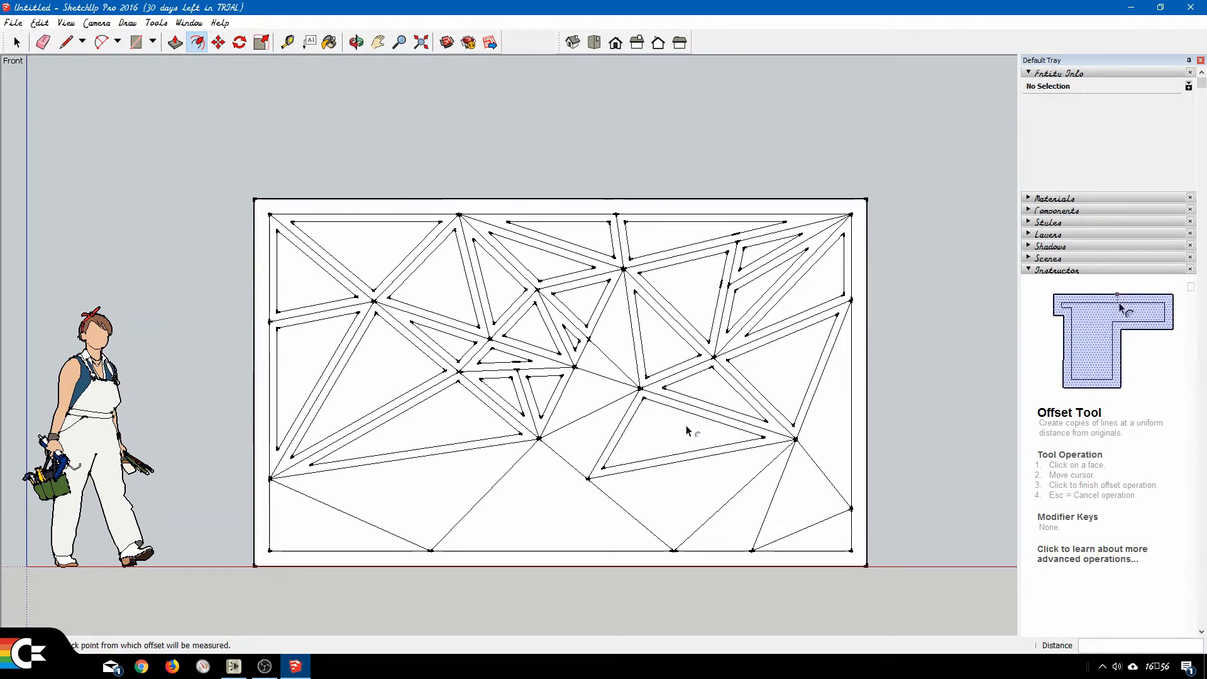
double_click(576, 443)
double_click(581, 405)
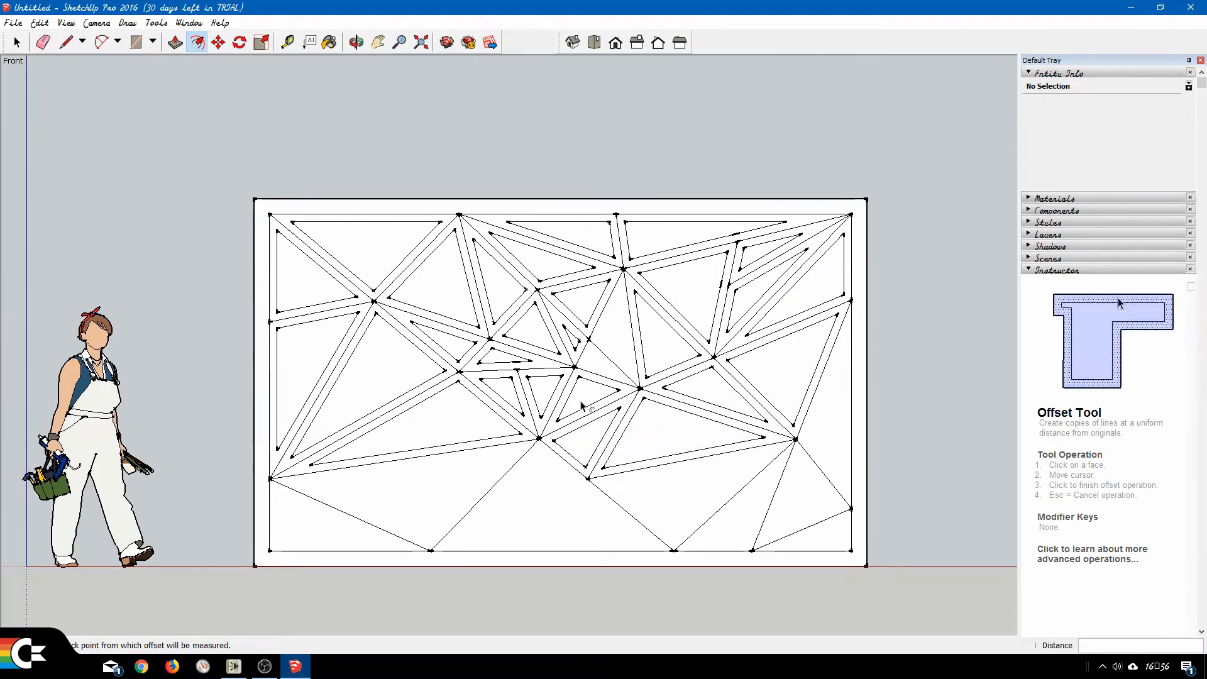
double_click(596, 370)
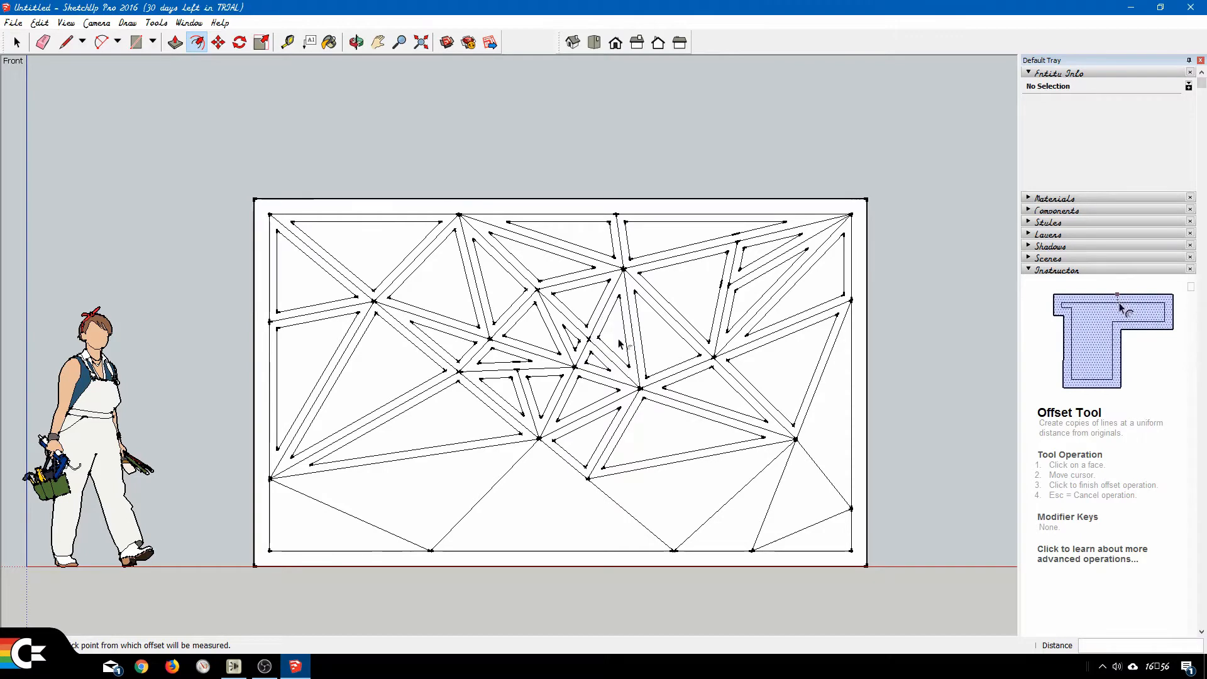
Repeat the 50 mm inward offset on the remaining faces along the lower right edge and the frame's bottom, through to the lower-left corner.
double_click(833, 427)
double_click(791, 502)
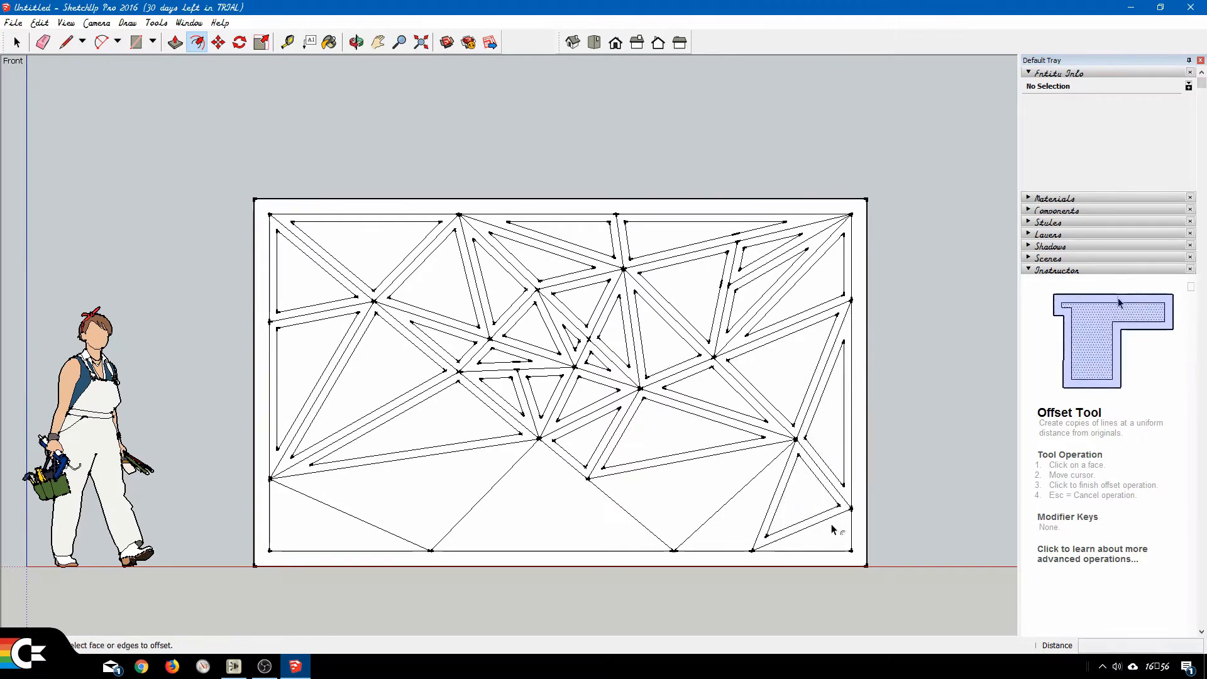
double_click(835, 534)
double_click(755, 529)
double_click(684, 502)
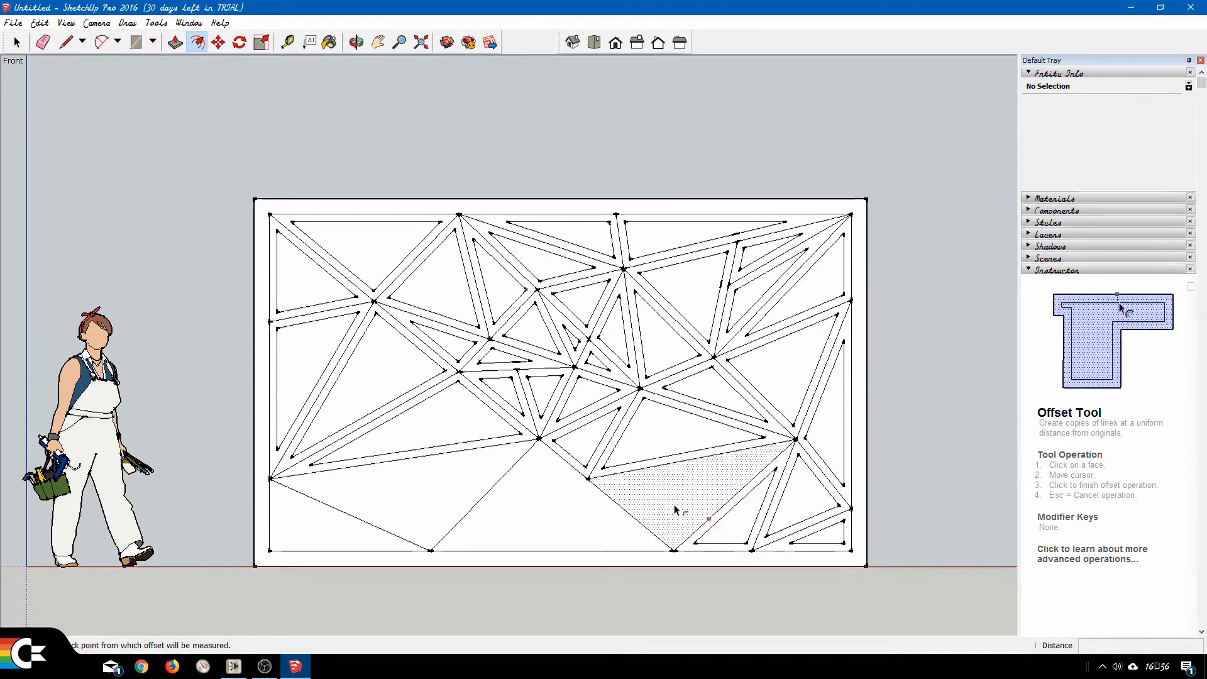
double_click(557, 509)
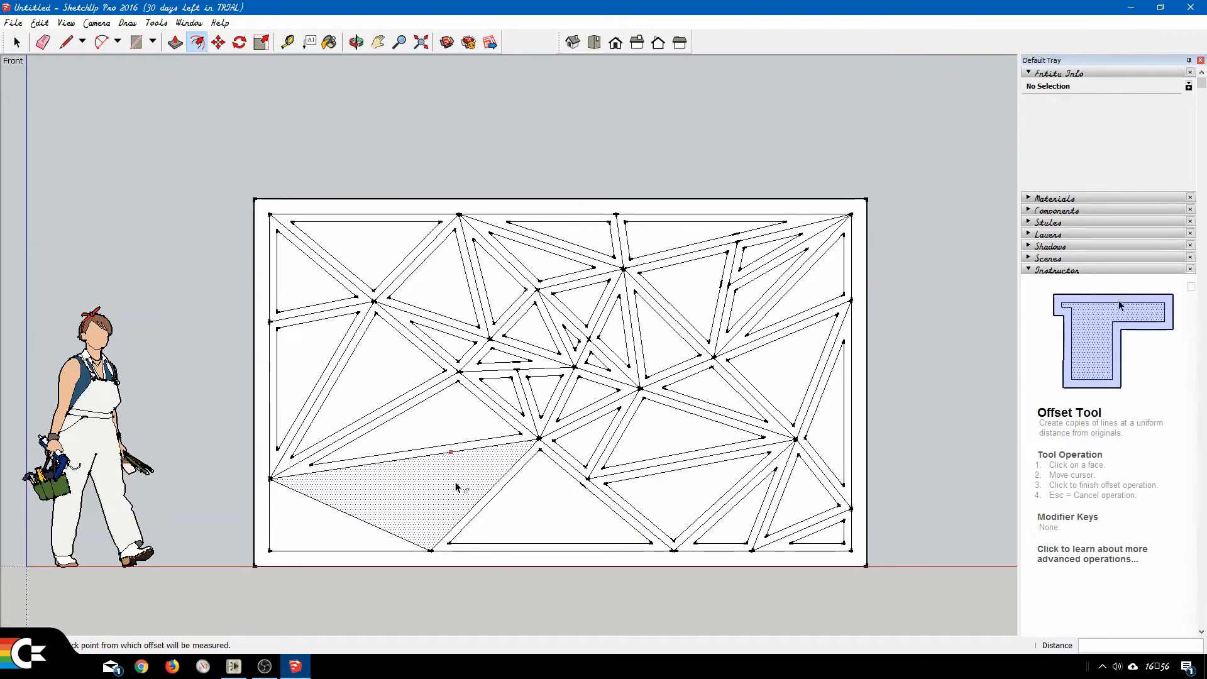
double_click(340, 525)
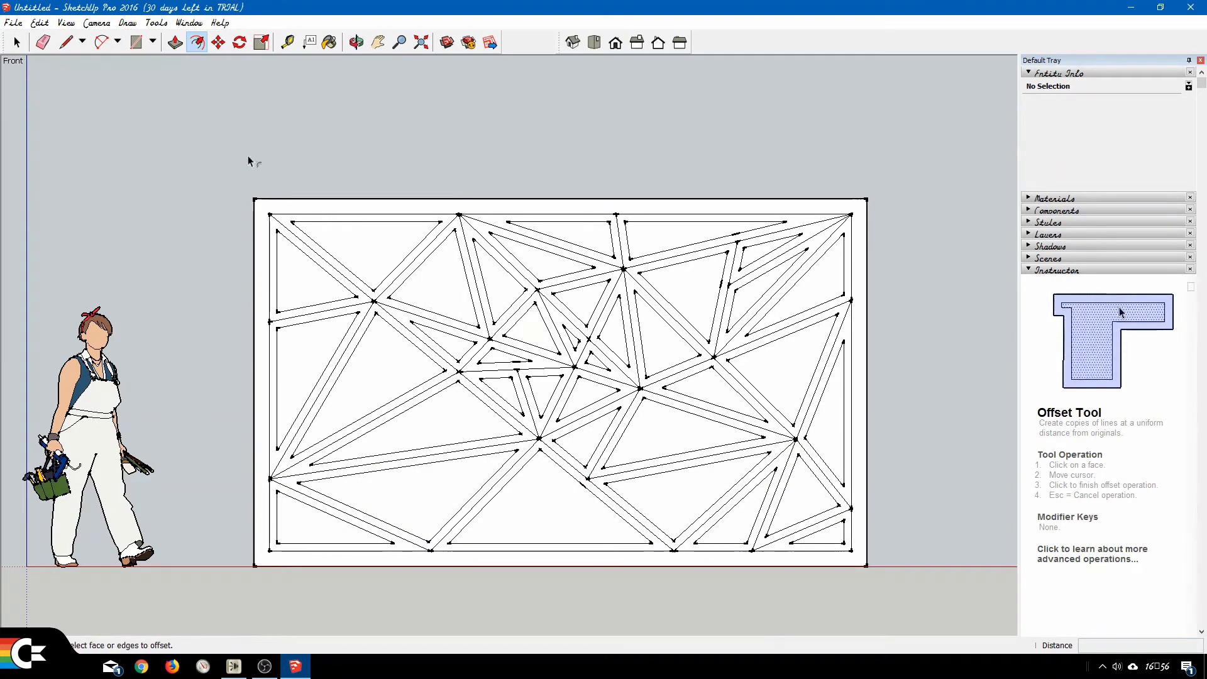
Delete the inset faces of the upper-left triangle, the two triangles along the left edge and the large triangle beside them.
left_click(17, 42)
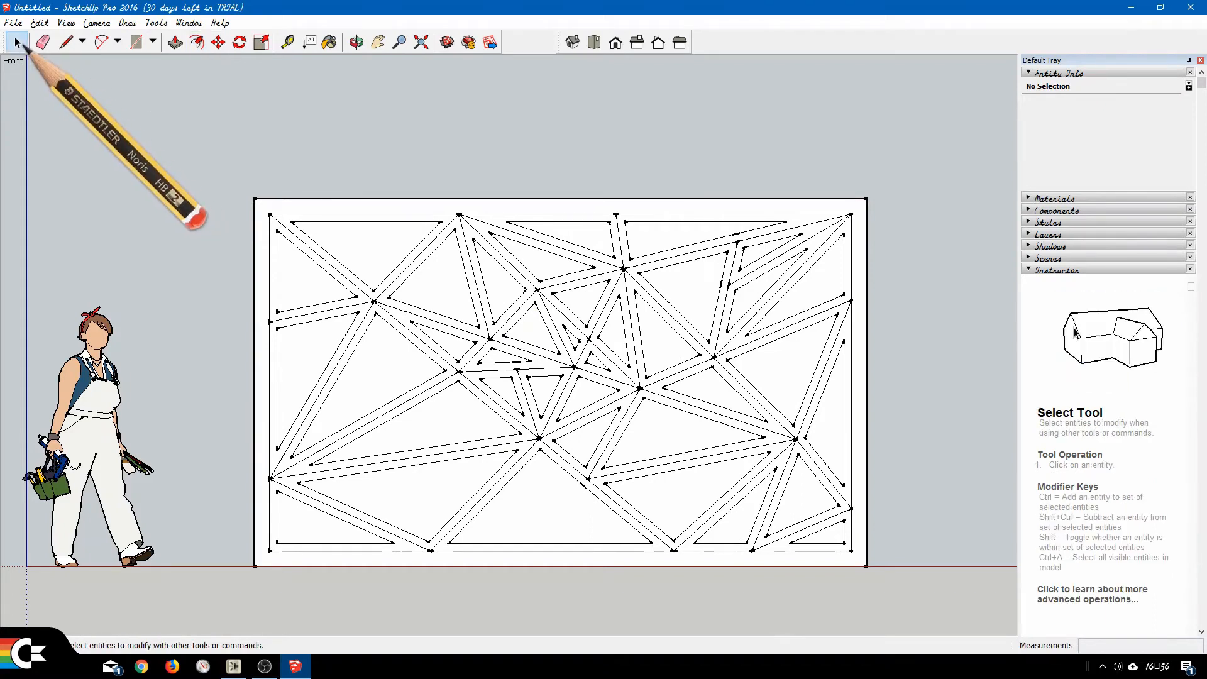
left_click(367, 252)
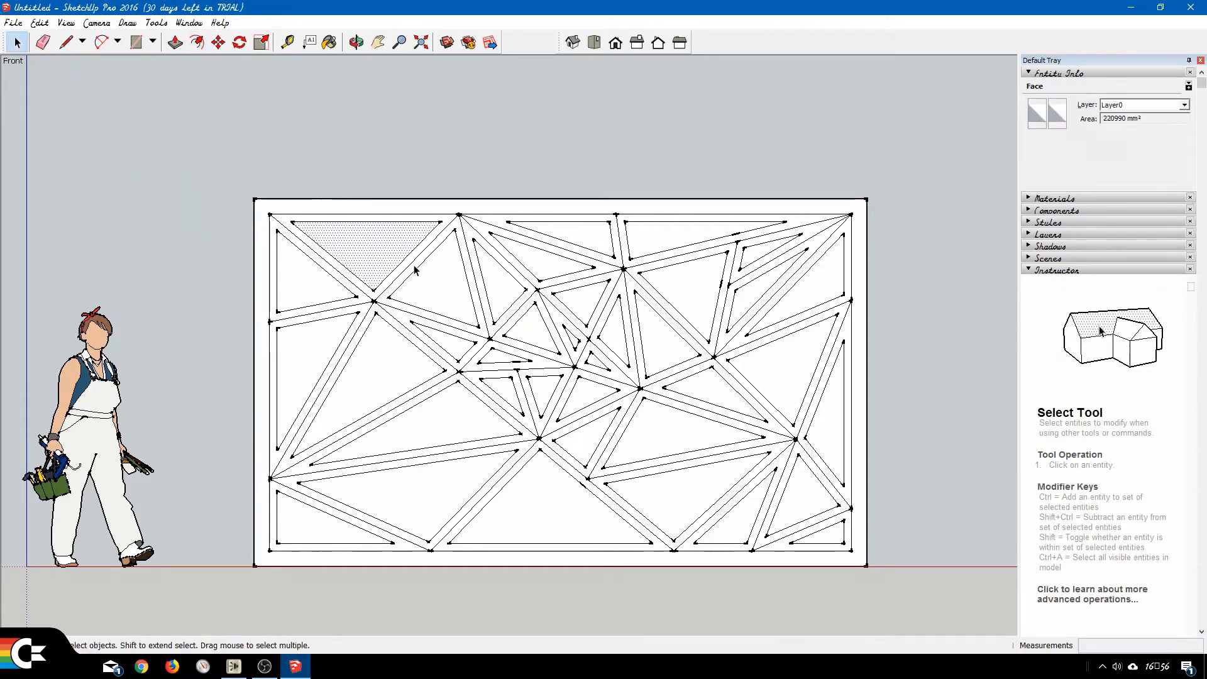
key("Delete")
left_click(298, 281)
key("Delete")
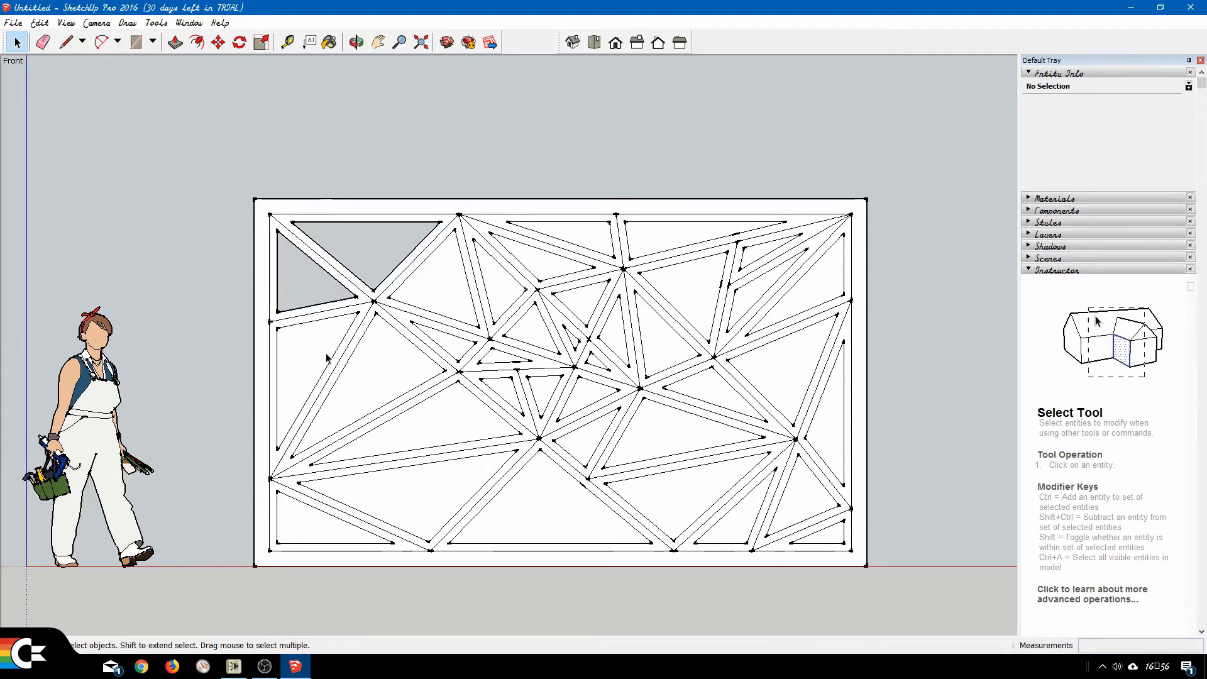
left_click(314, 359)
key("Delete")
left_click(375, 378)
key("Delete")
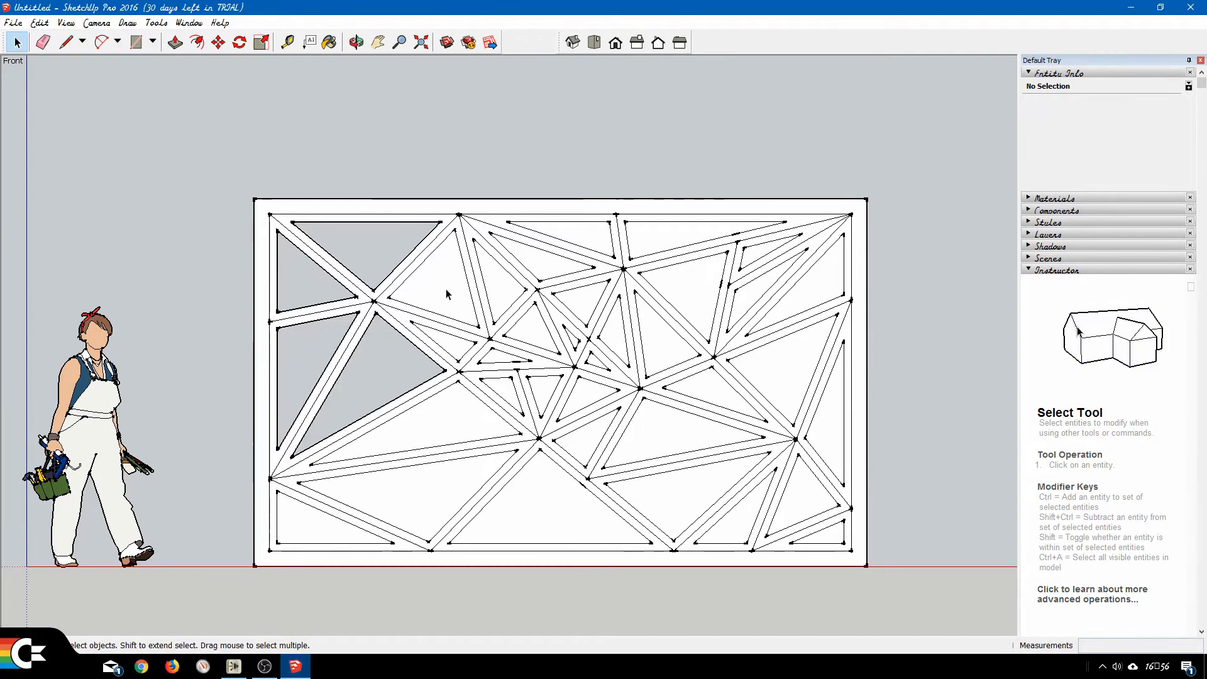
Delete the five inset faces fanning out from the first top-edge point and around the junction beneath it.
left_click(447, 297)
key("Delete")
left_click(456, 350)
key("Delete")
left_click(500, 296)
key("Delete")
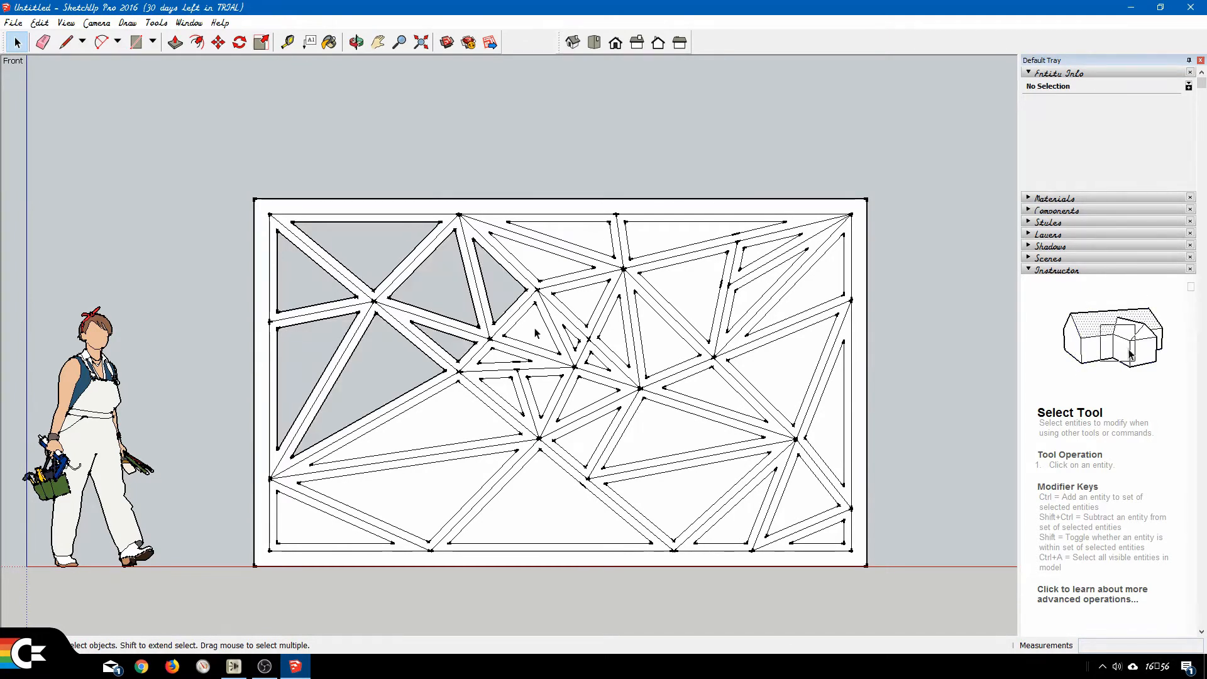
left_click(534, 327)
key("Delete")
left_click(541, 272)
key("Delete")
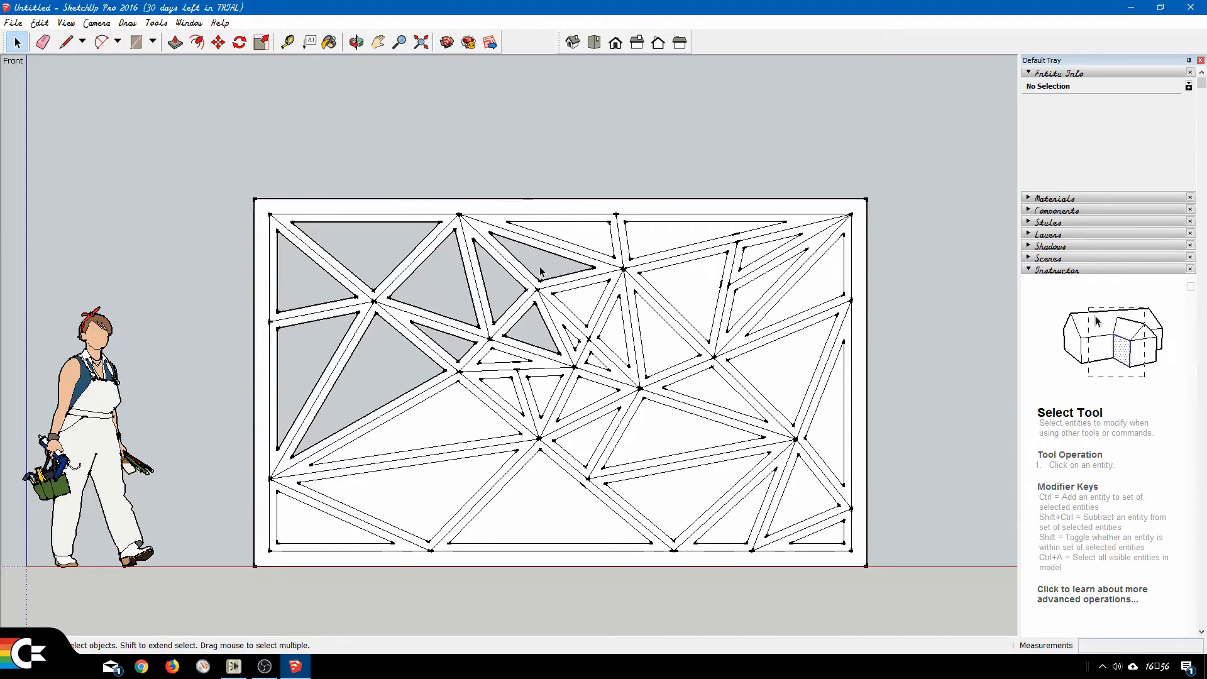
Delete the two inset faces along the top edge beside the second top-edge point and the one below the right-hand face.
left_click(588, 238)
key("Delete")
left_click(647, 243)
key("Delete")
left_click(681, 281)
key("Delete")
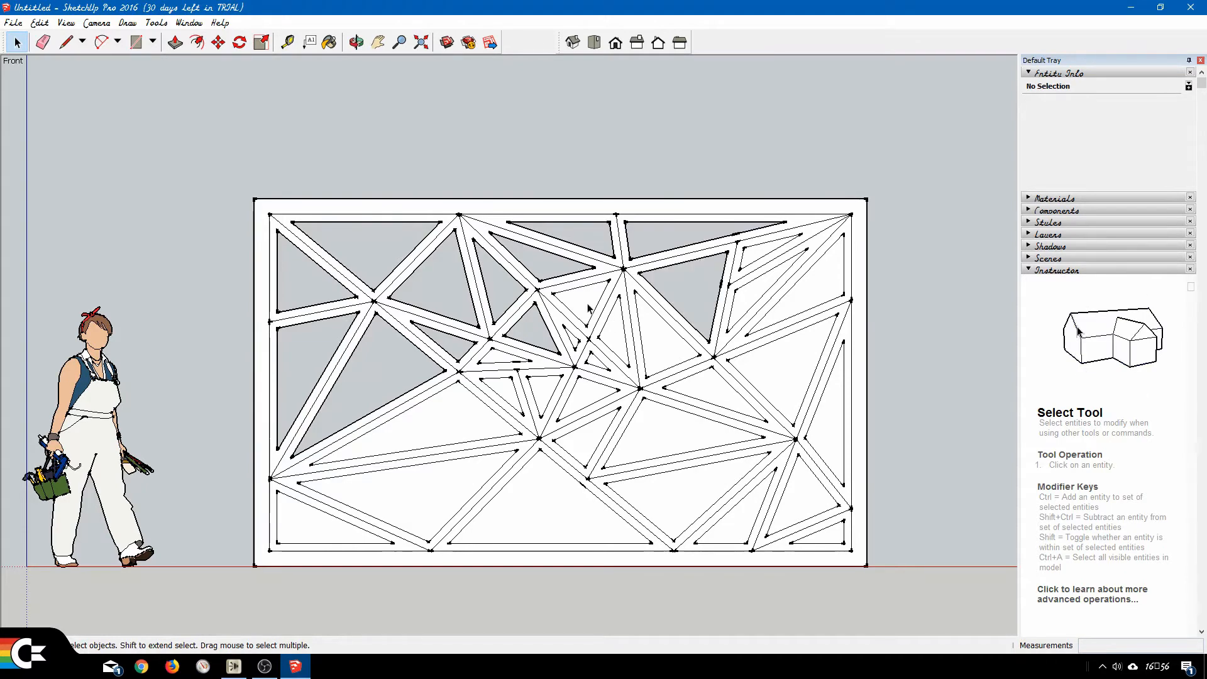
Delete the inset faces below the second top-edge point, around the small central crossing and in the triangles just beneath it.
left_click(618, 340)
key("Delete")
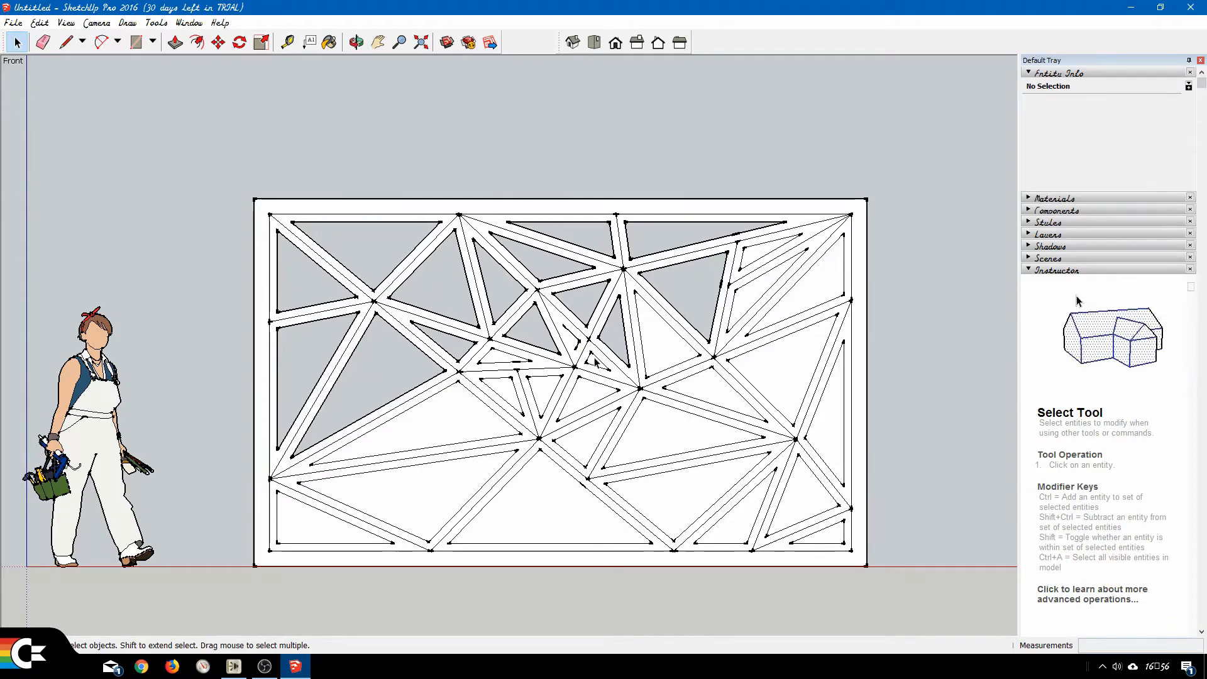
left_click(627, 371)
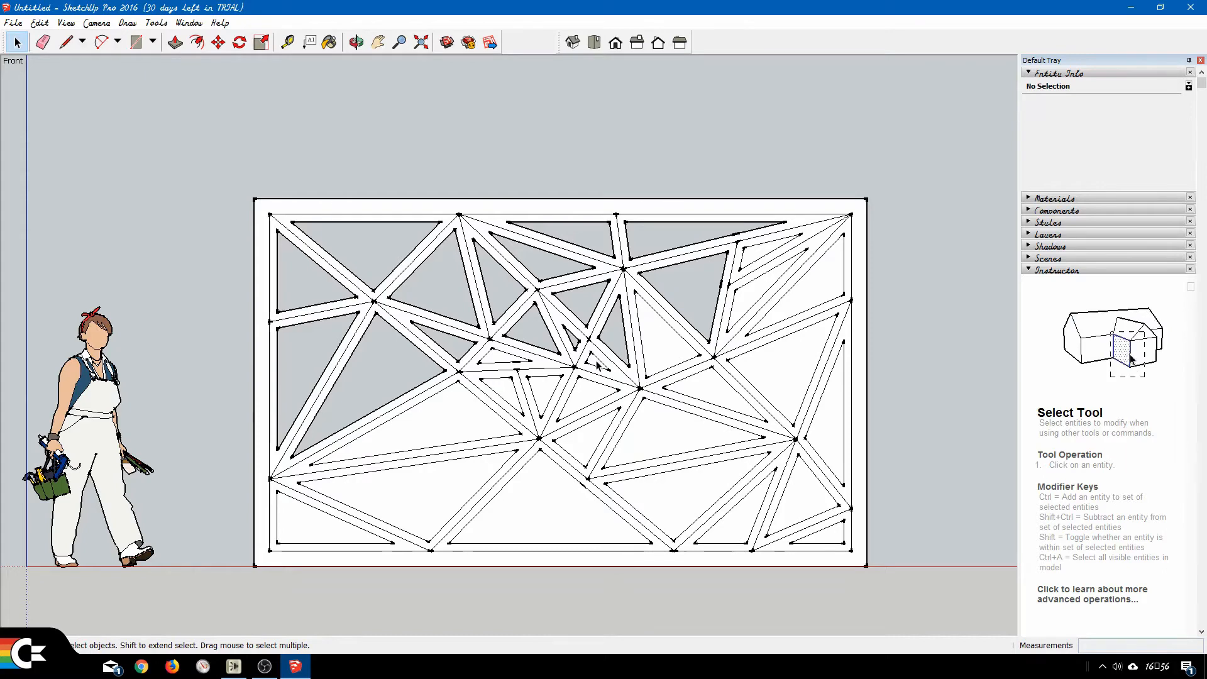
left_click(595, 365)
key("Delete")
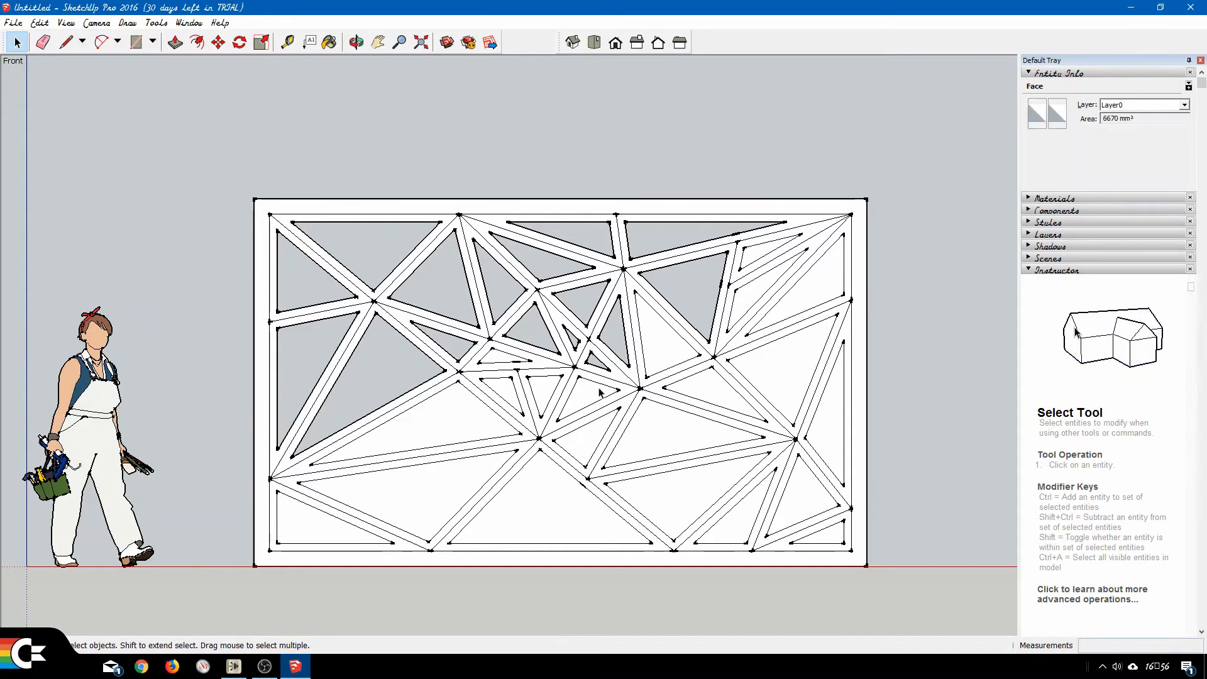
left_click(585, 404)
key("Delete")
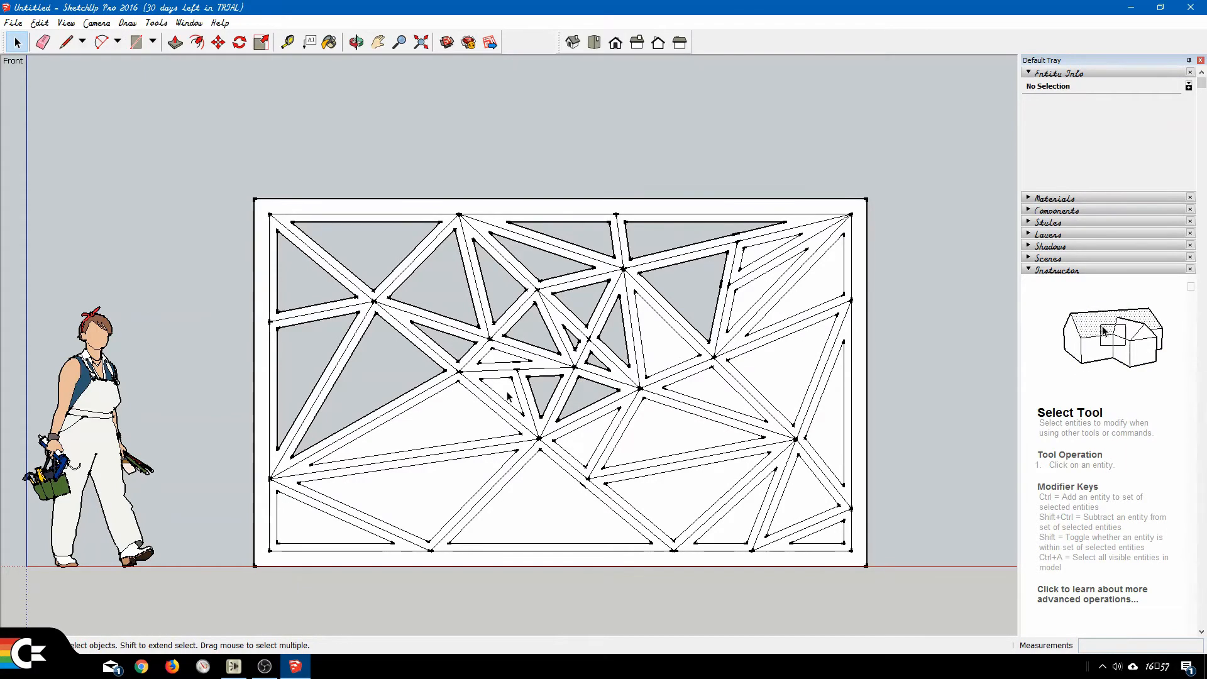
Delete the inset faces of the small triangle left of center, the two large triangles below it and the frame's lower-left corner.
left_click(507, 394)
key("Delete")
left_click(476, 417)
key("Delete")
left_click(439, 497)
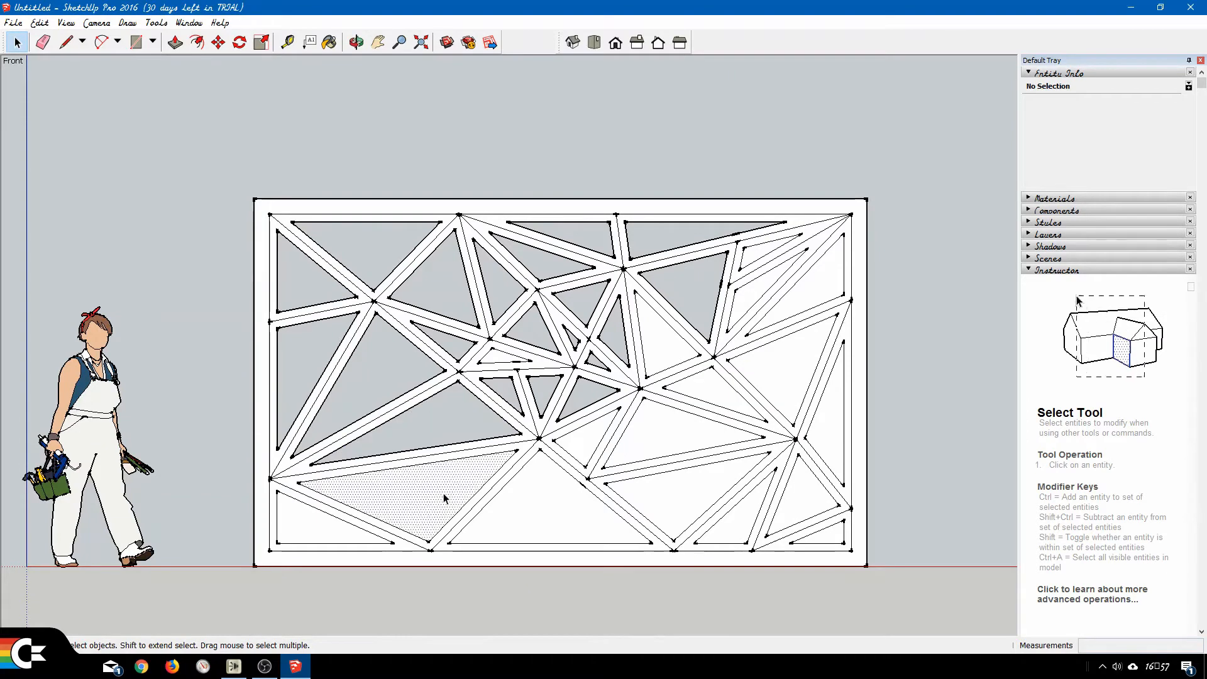
key("Delete")
left_click(332, 534)
key("Delete")
Delete the inset faces of the large bottom-middle triangle, the two cells above and right of it, and the next bottom-edge triangle.
left_click(542, 503)
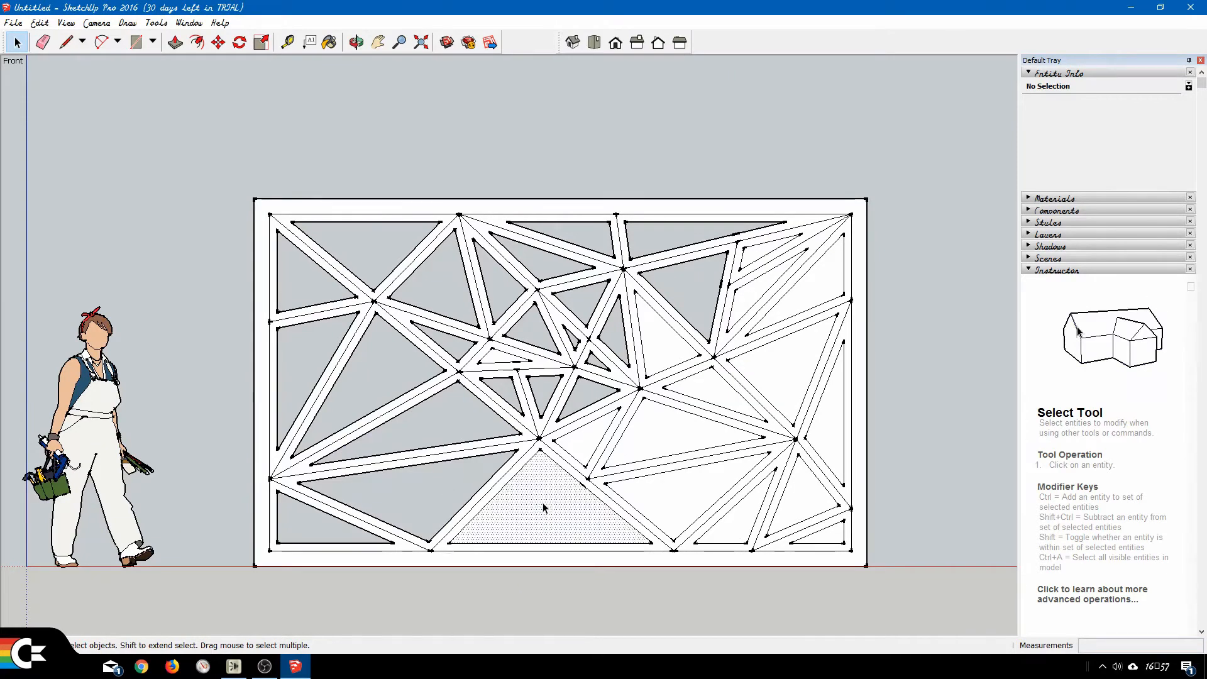
key("Delete")
left_click(589, 447)
key("Delete")
left_click(657, 437)
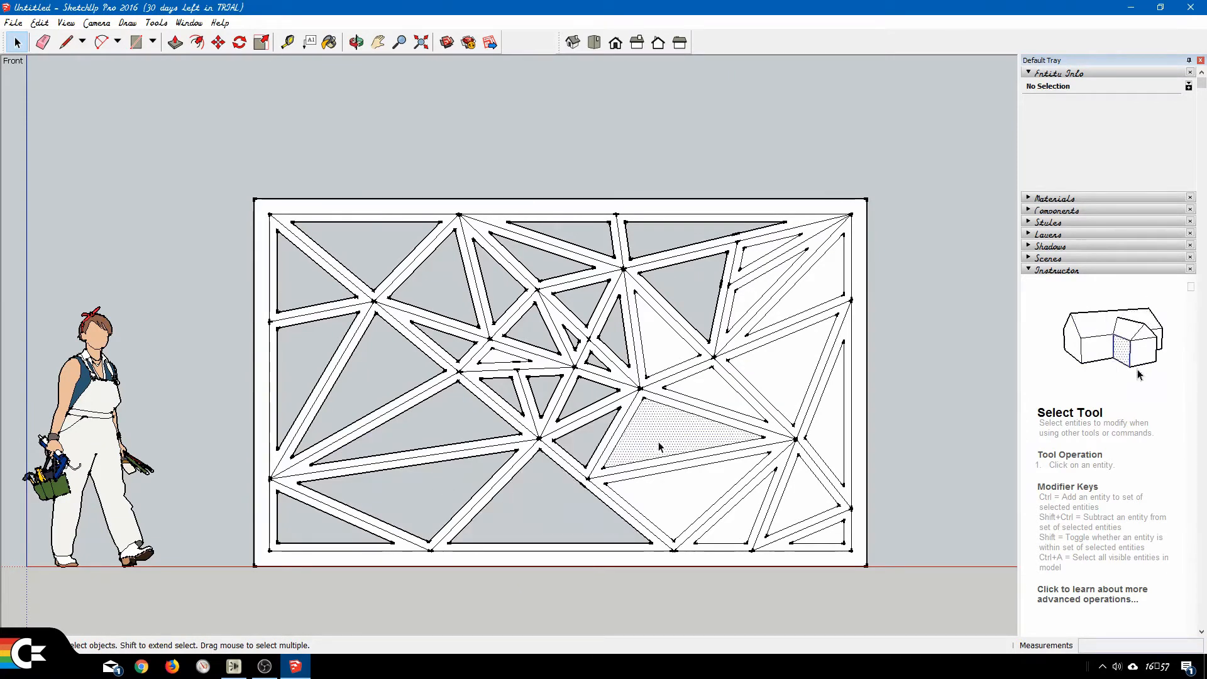
key("Delete")
left_click(698, 512)
key("Delete")
Delete the inset faces of the three cells around the frame's lower-right corner and the narrow triangle along the right edge.
left_click(730, 531)
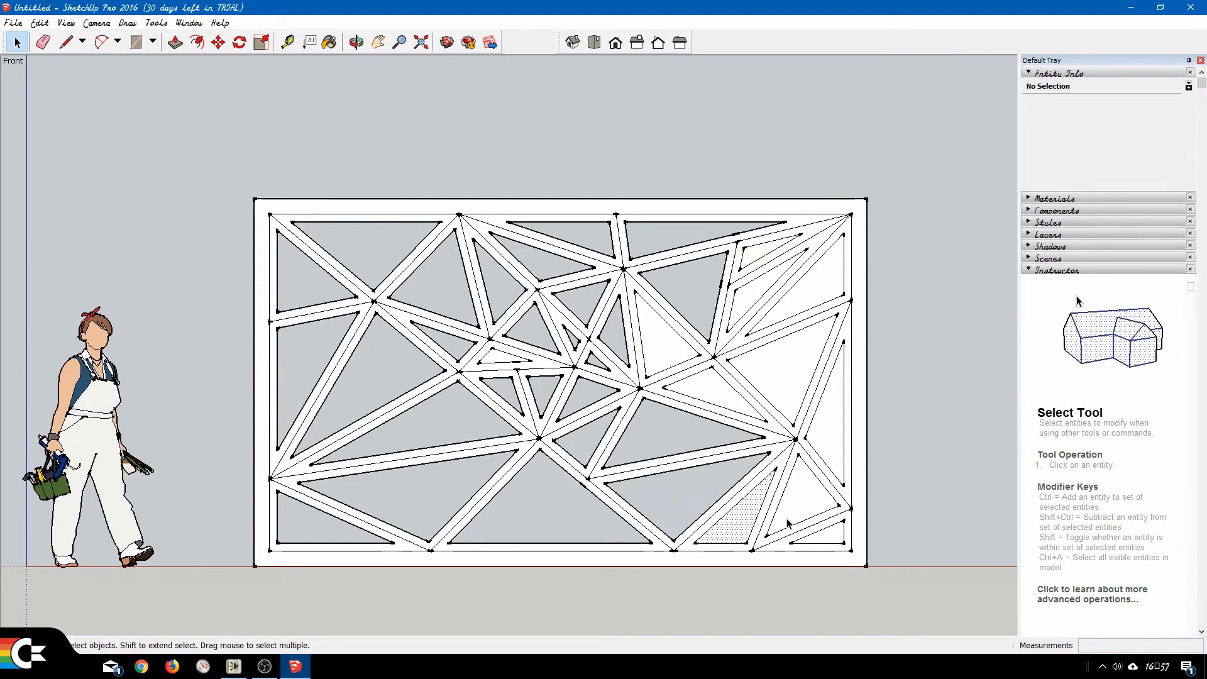
key("Delete")
left_click(801, 502)
key("Delete")
left_click(835, 539)
key("Delete")
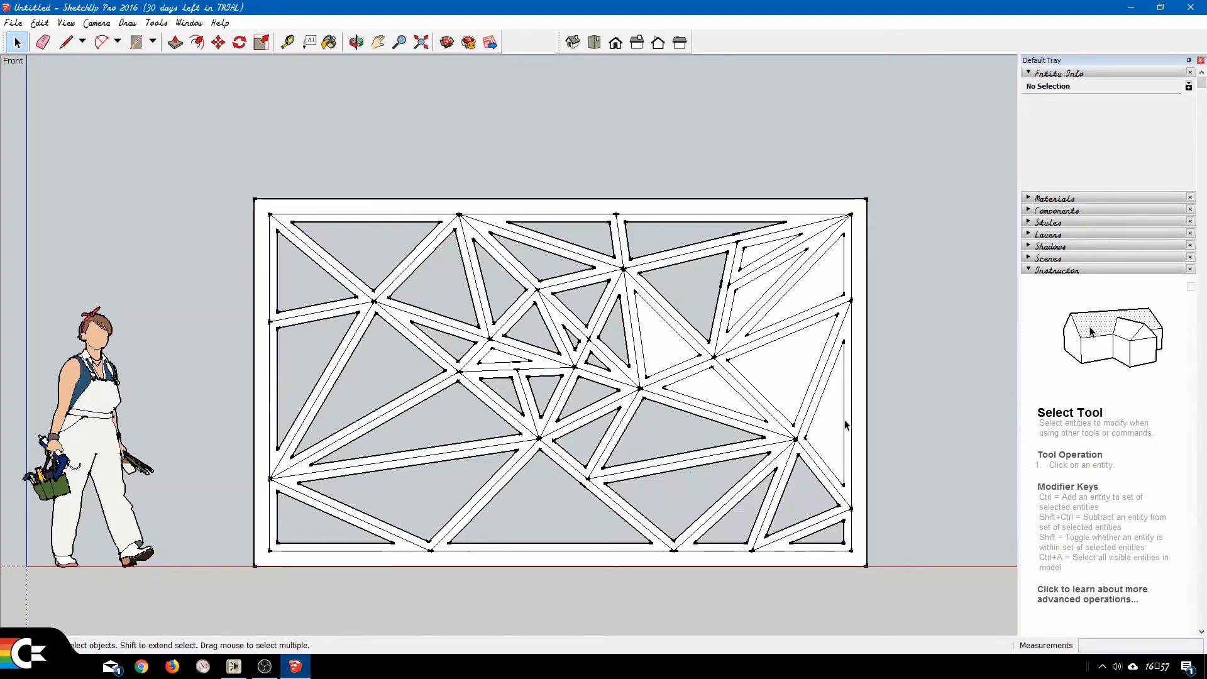
left_click(830, 418)
key("Delete")
Delete the inset faces of the three triangles surrounding the junction right of center.
left_click(790, 379)
key("Delete")
left_click(732, 393)
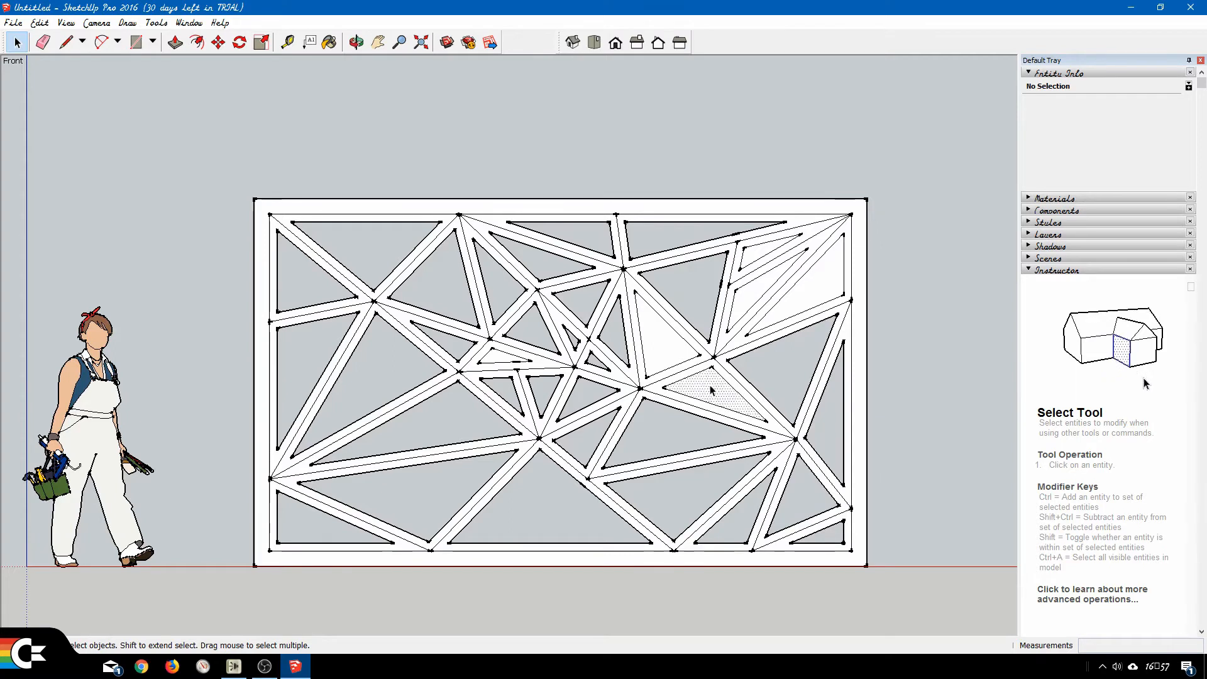
key("Delete")
left_click(669, 345)
key("Delete")
Delete the remaining inset faces near the upper-right corner and the thin sliver triangle left of the central crossing.
key("Delete")
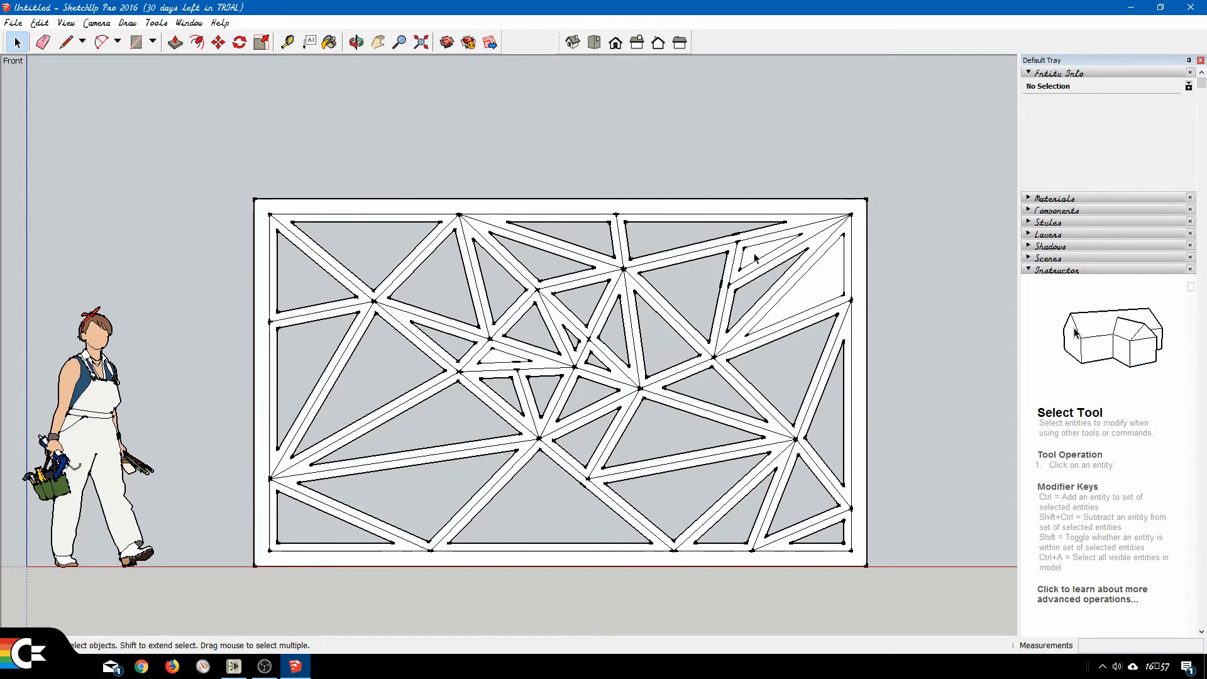
left_click(757, 255)
key("Delete")
left_click(821, 284)
key("Delete")
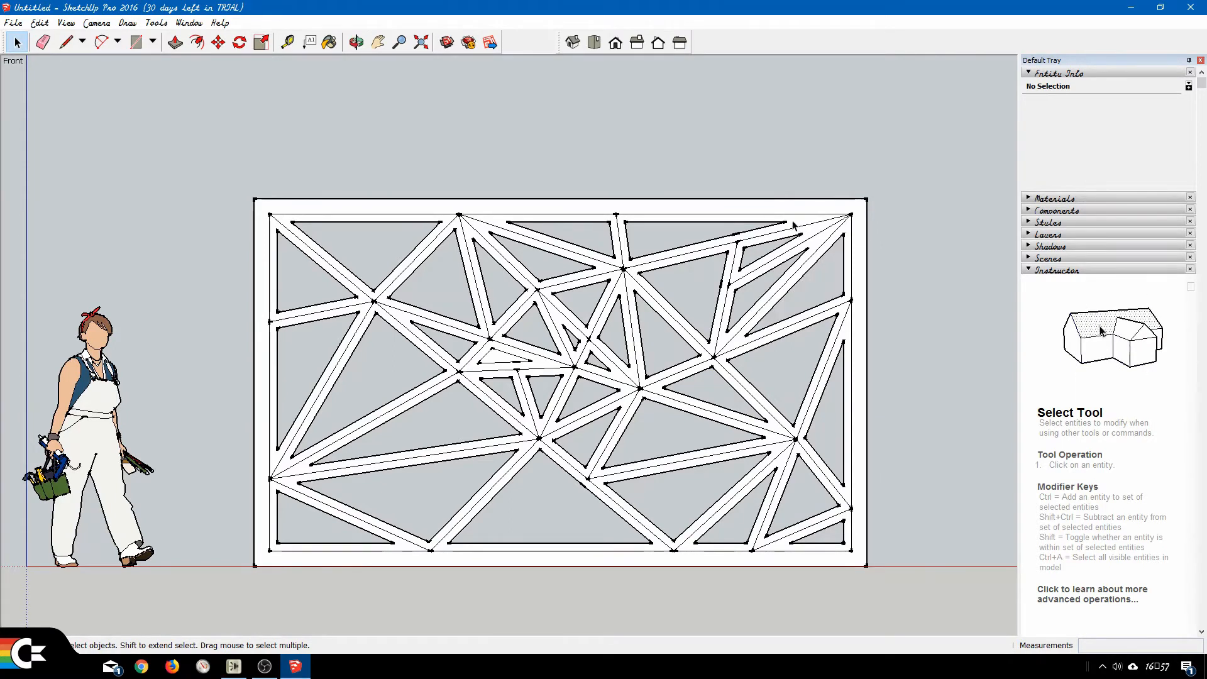
left_click(495, 359)
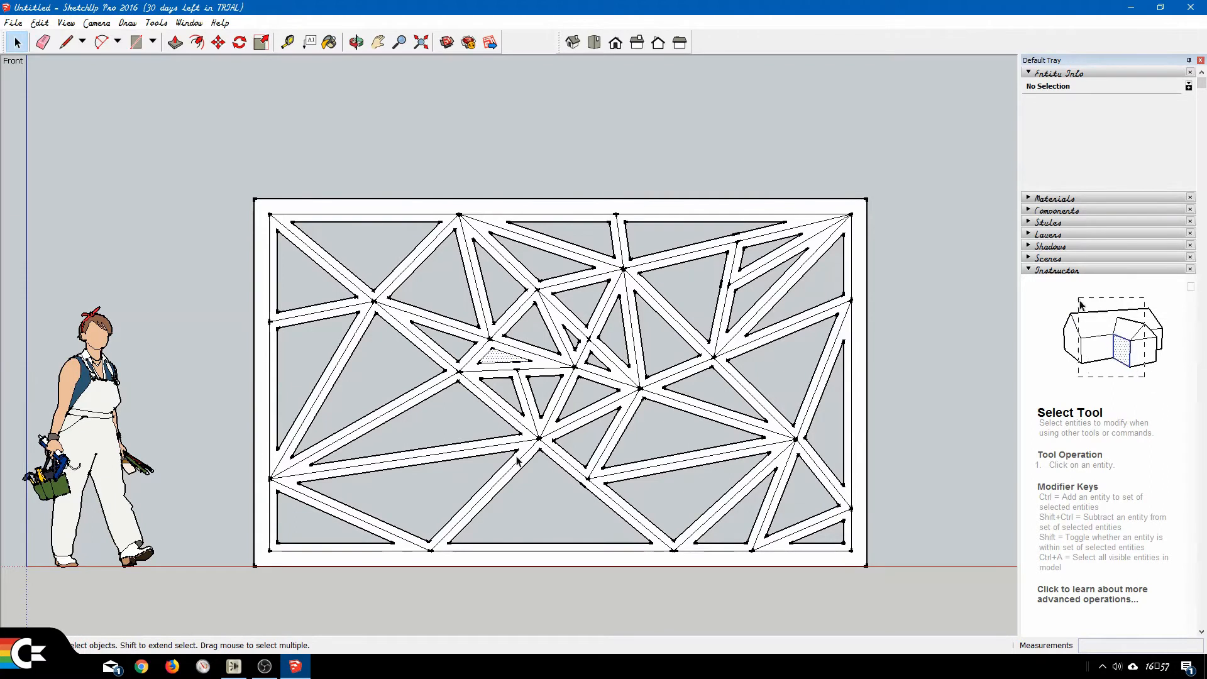
key("Delete")
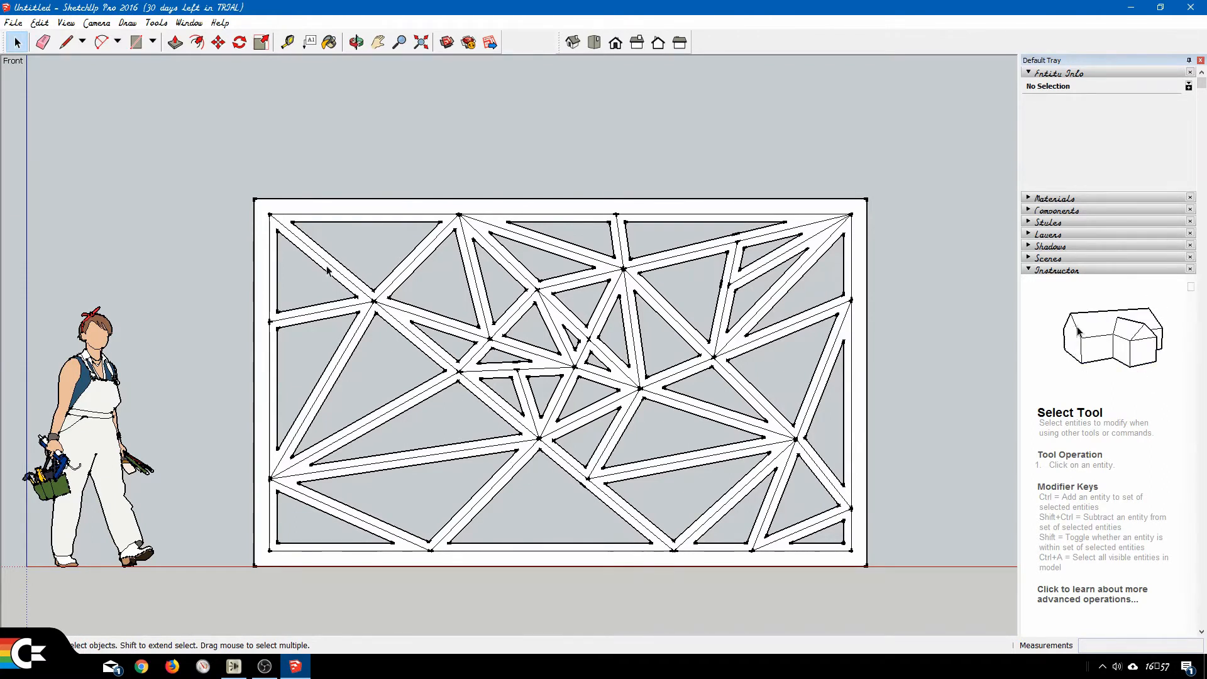
Erase the original construction lines meeting at the points along the frame's inner top edge and the upper point on its right edge.
key("e")
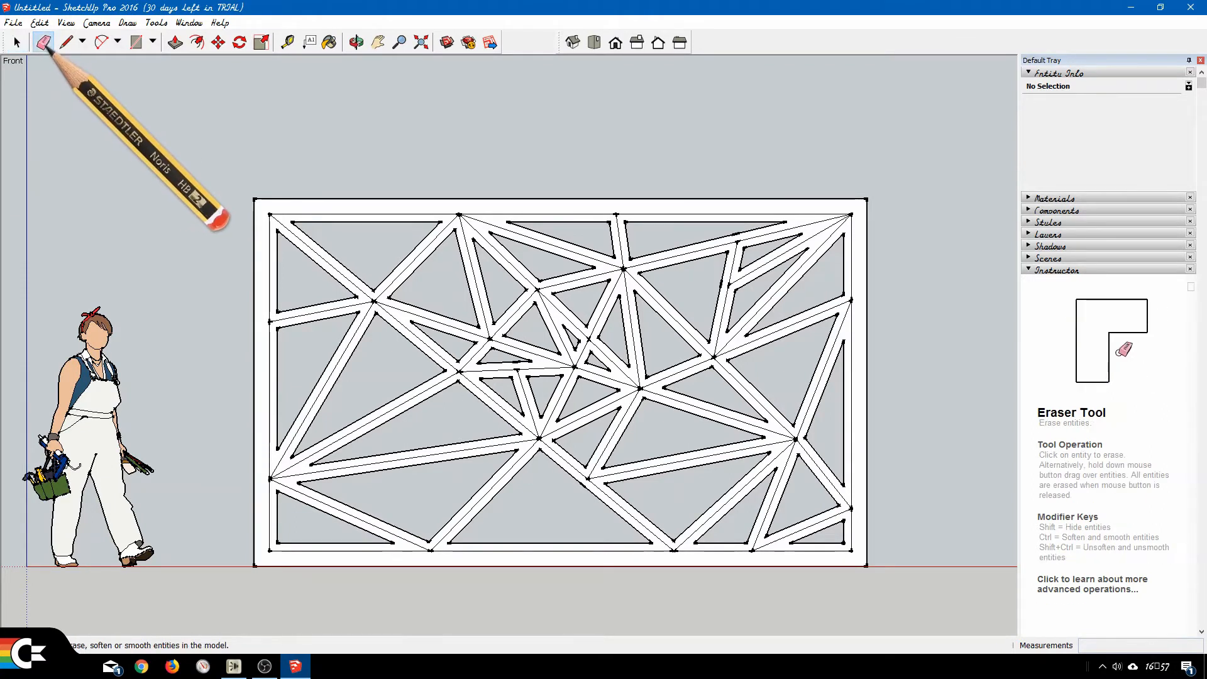
left_click(270, 215)
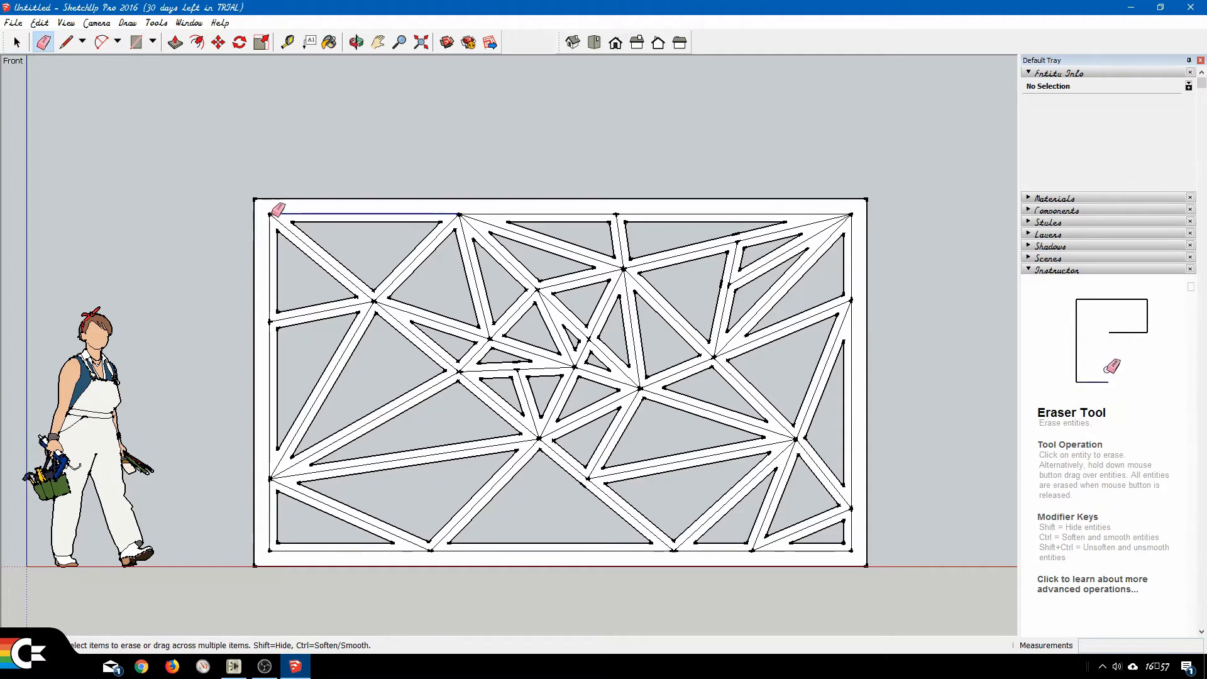
left_click(458, 214)
left_click(616, 214)
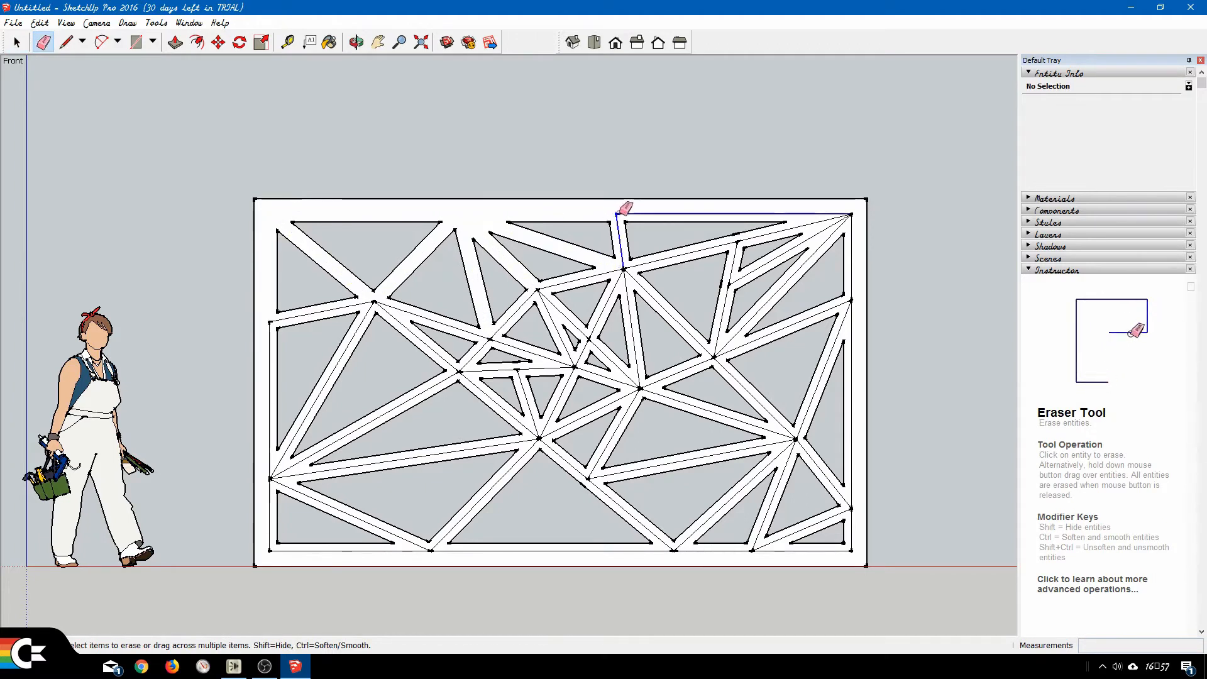
left_click(851, 214)
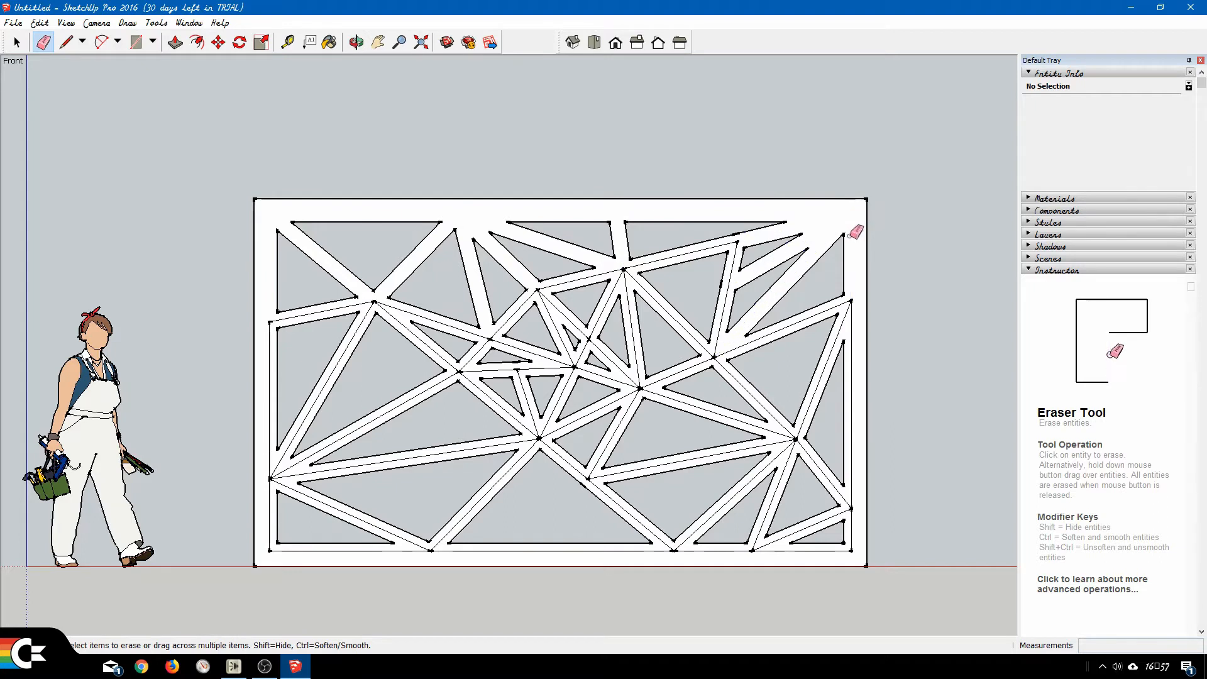
left_click(853, 297)
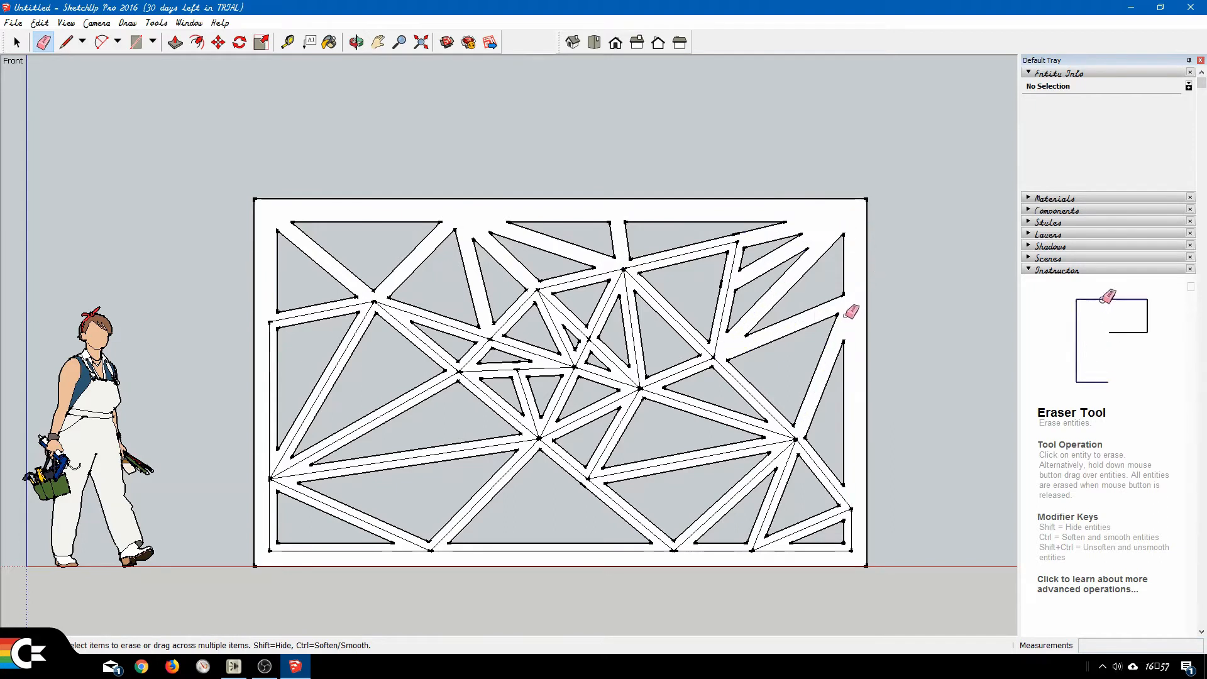
Erase the bar centerlines meeting at the five interior junctions across the upper half of the lattice.
left_click(741, 238)
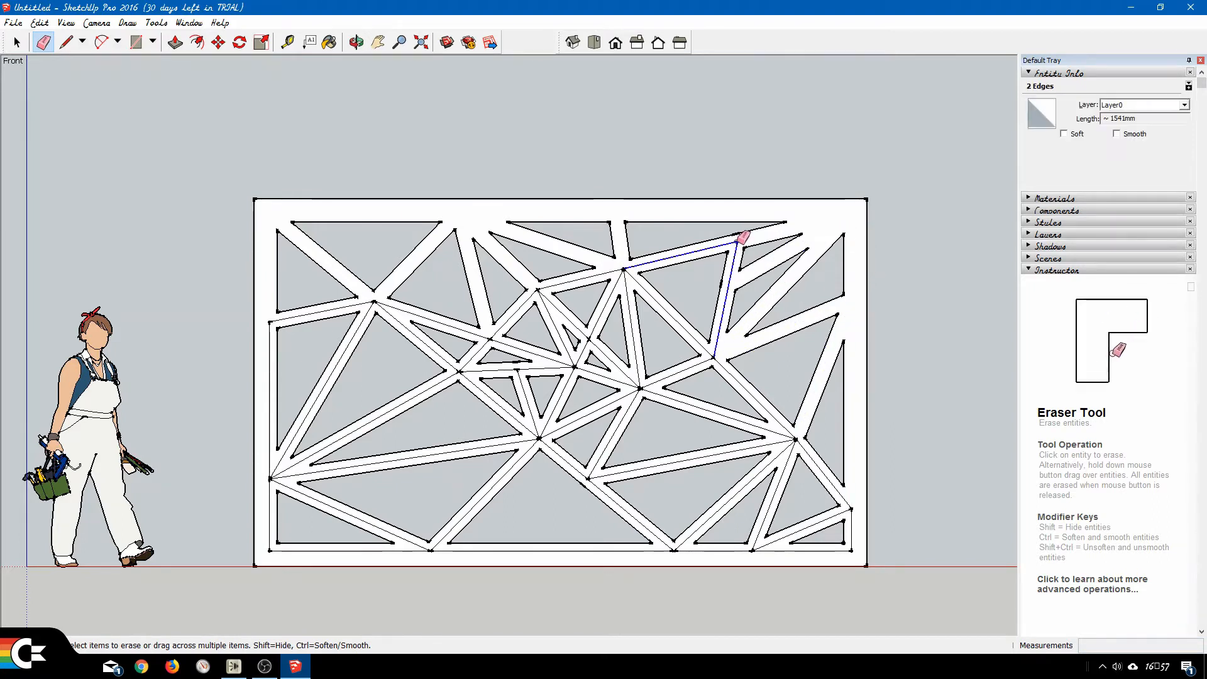
left_click(627, 268)
left_click(536, 290)
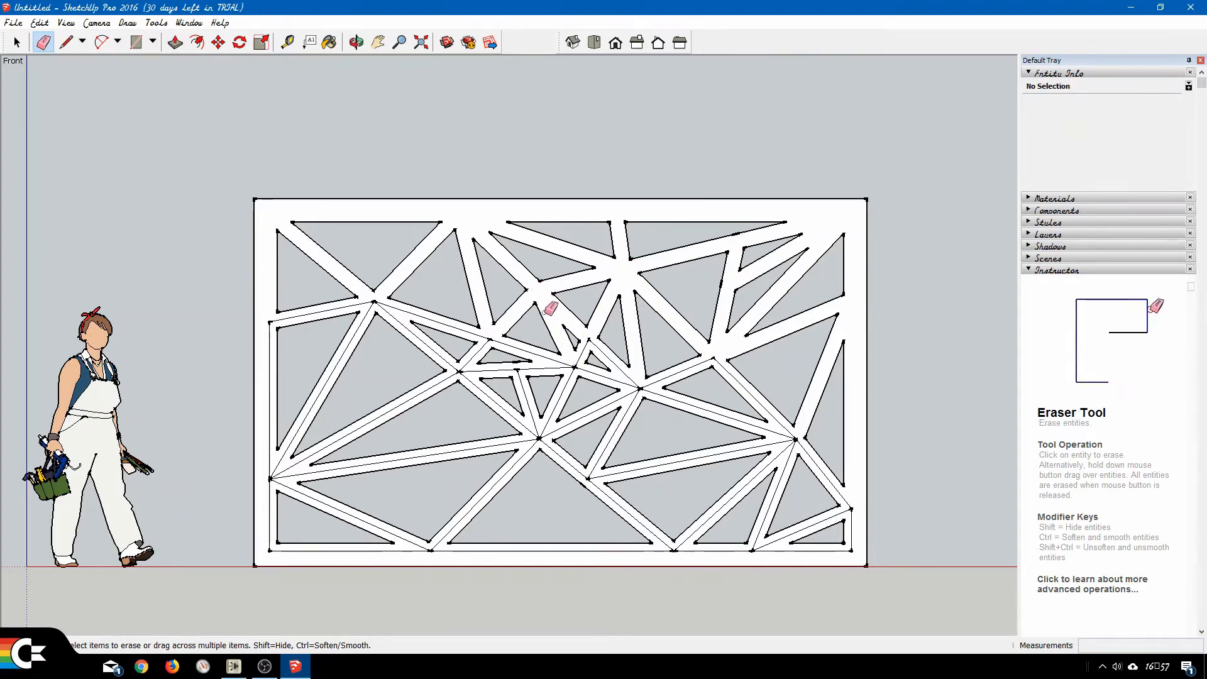
left_click(492, 338)
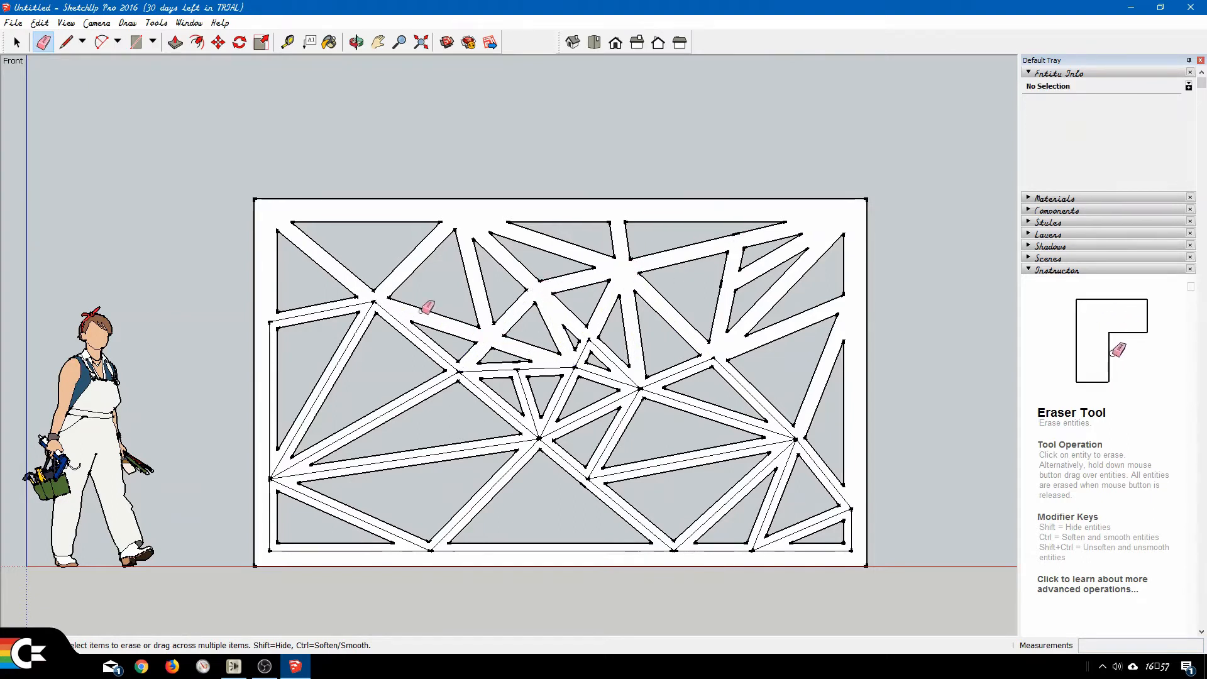
left_click(381, 298)
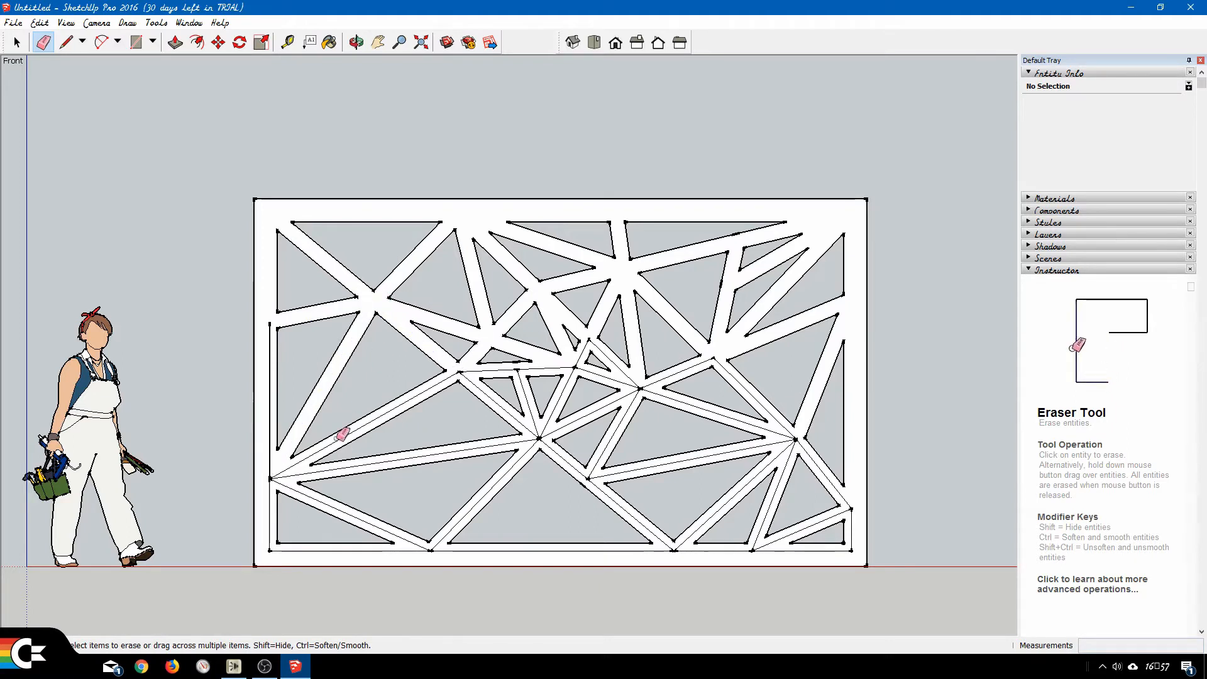
Erase the construction lines meeting at the lower left-edge point, the first bottom-edge point and the large junction below center.
left_click(268, 475)
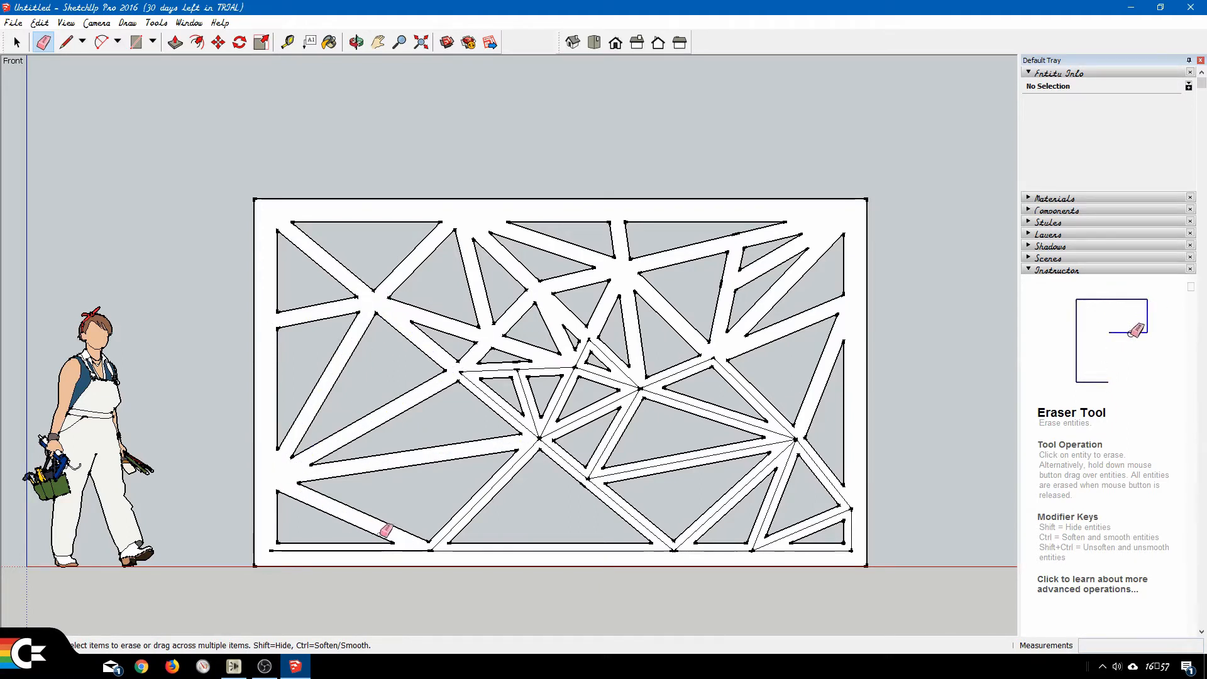
left_click(431, 551)
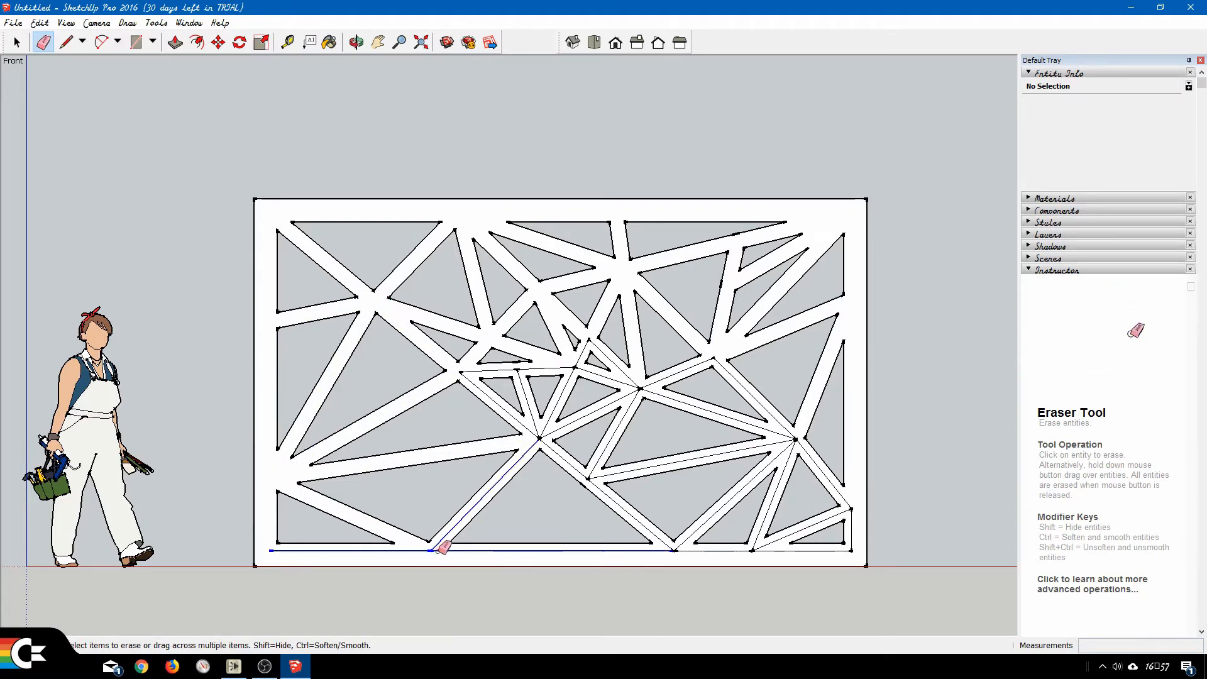
left_click(541, 436)
left_click_drag(539, 437, 540, 429)
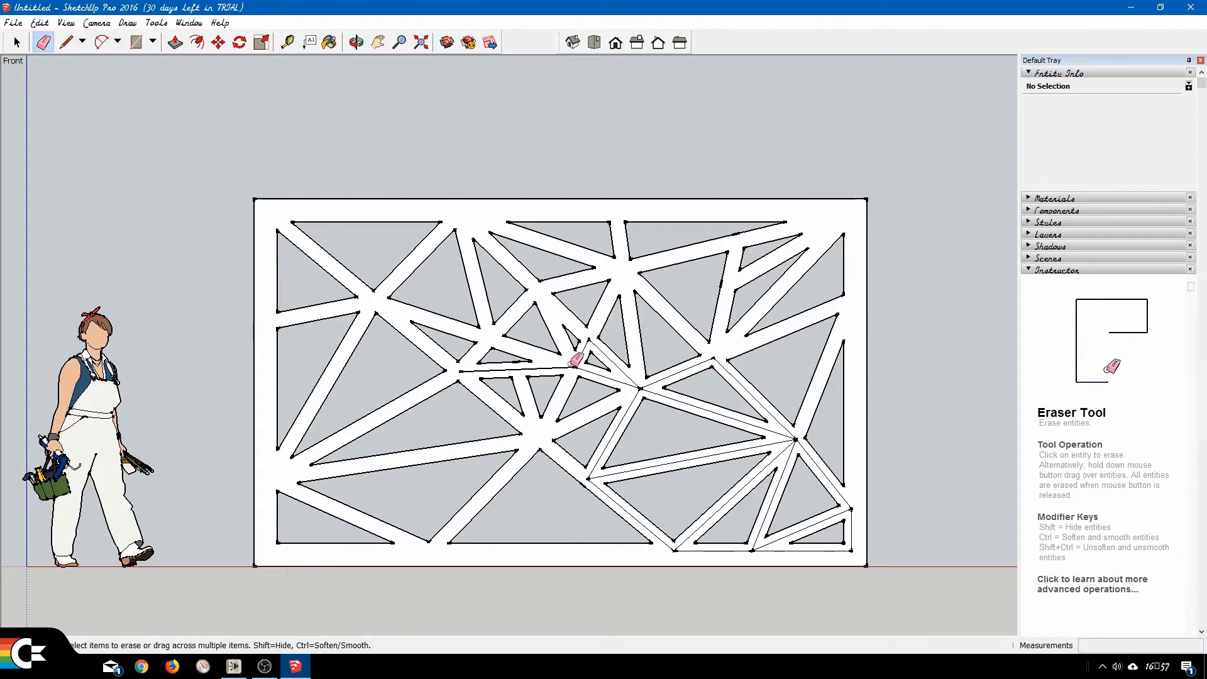
Erase the remaining centerlines around the central crossing, the right-hand junctions and the frame's lower-right edges.
left_click_drag(577, 363, 575, 353)
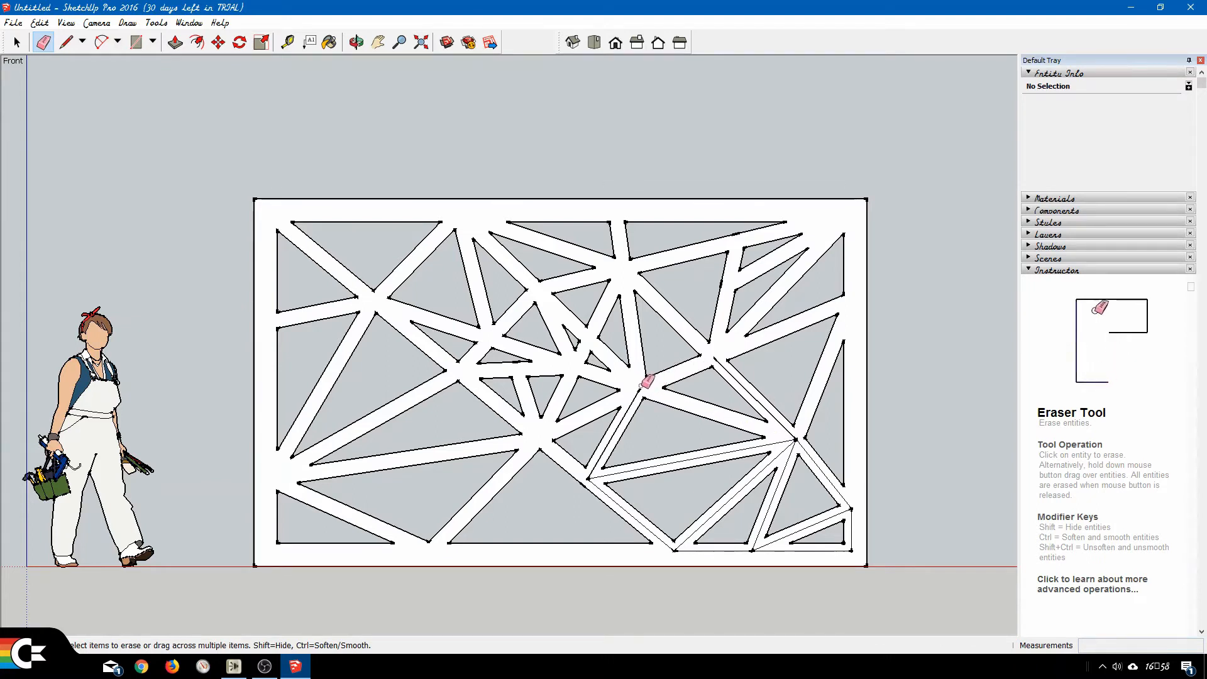
left_click_drag(787, 445, 795, 436)
mouse_move(854, 515)
left_mouse_down()
mouse_move(849, 553)
mouse_move(693, 553)
left_mouse_up()
left_click_drag(679, 549, 687, 553)
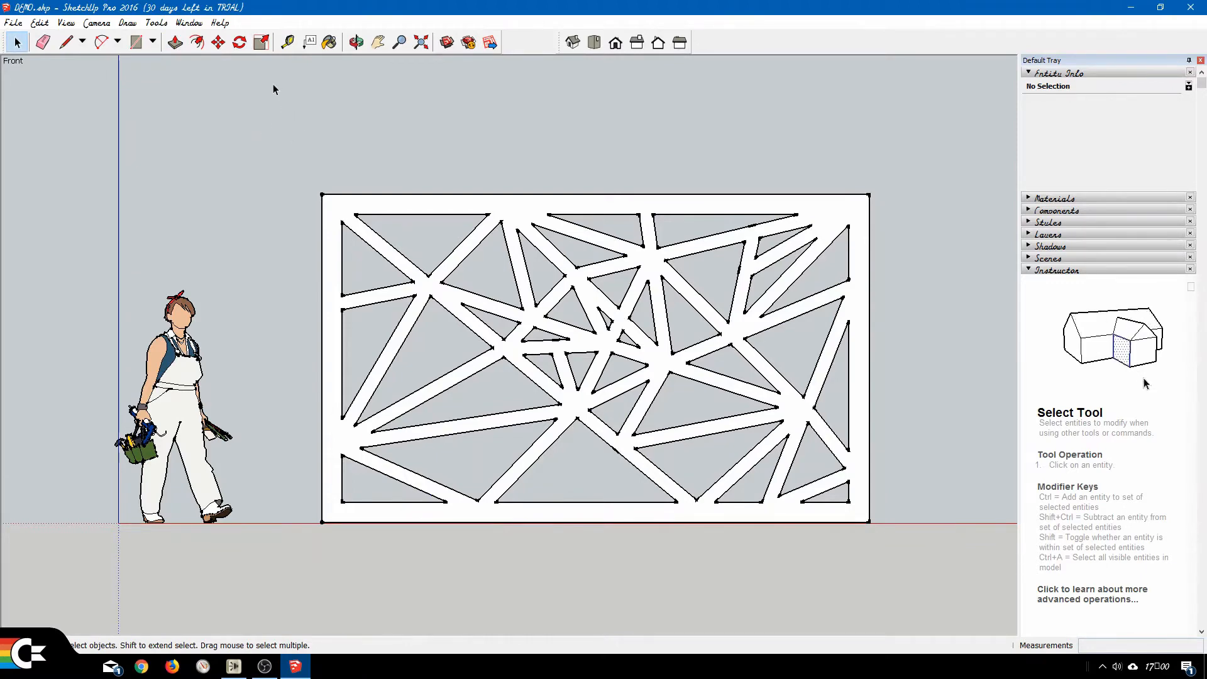
Switch the camera from parallel projection to perspective for an angled view of the lattice frame.
left_click(356, 42)
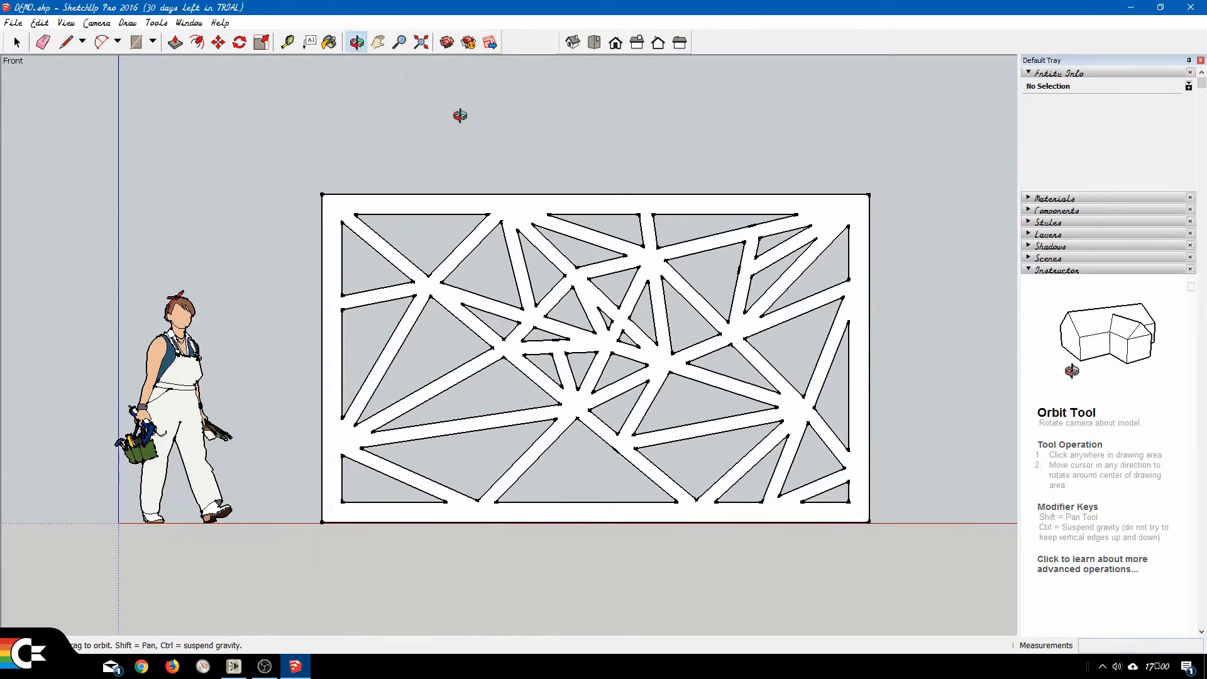
left_click_drag(709, 246, 470, 456)
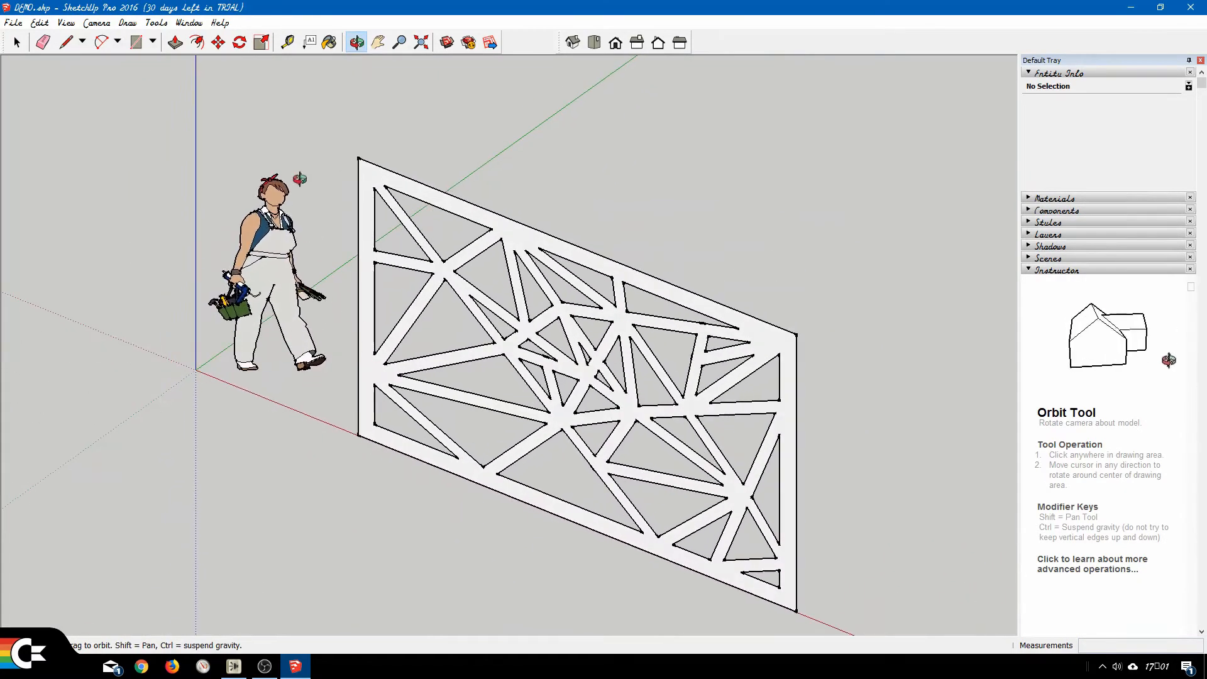
left_click(97, 22)
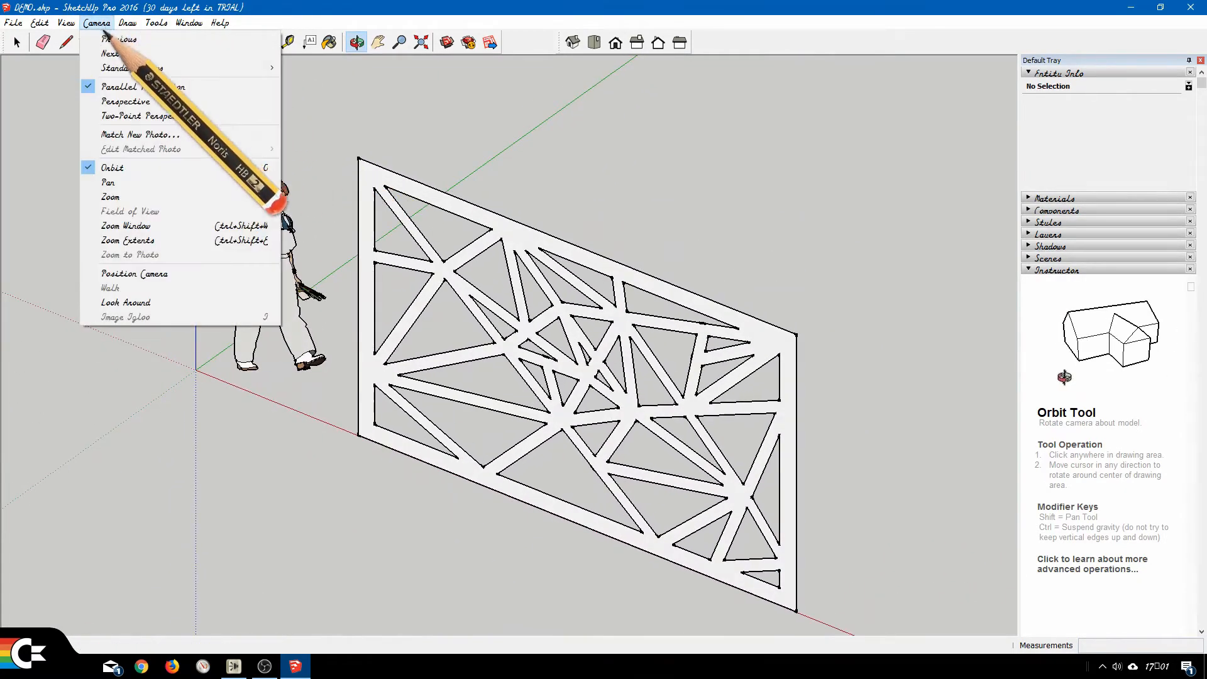
left_click(144, 101)
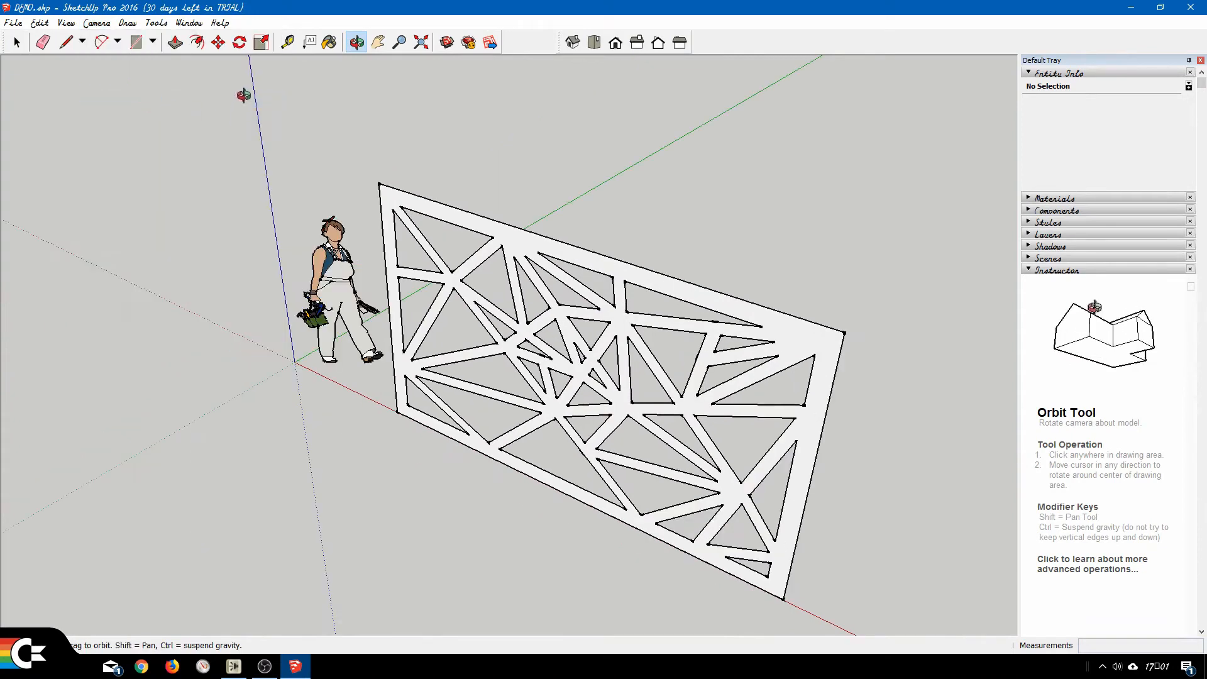
Extrude the lattice frame's face to a thickness of 100 mm with Push/Pull.
left_click(176, 42)
left_click(440, 219)
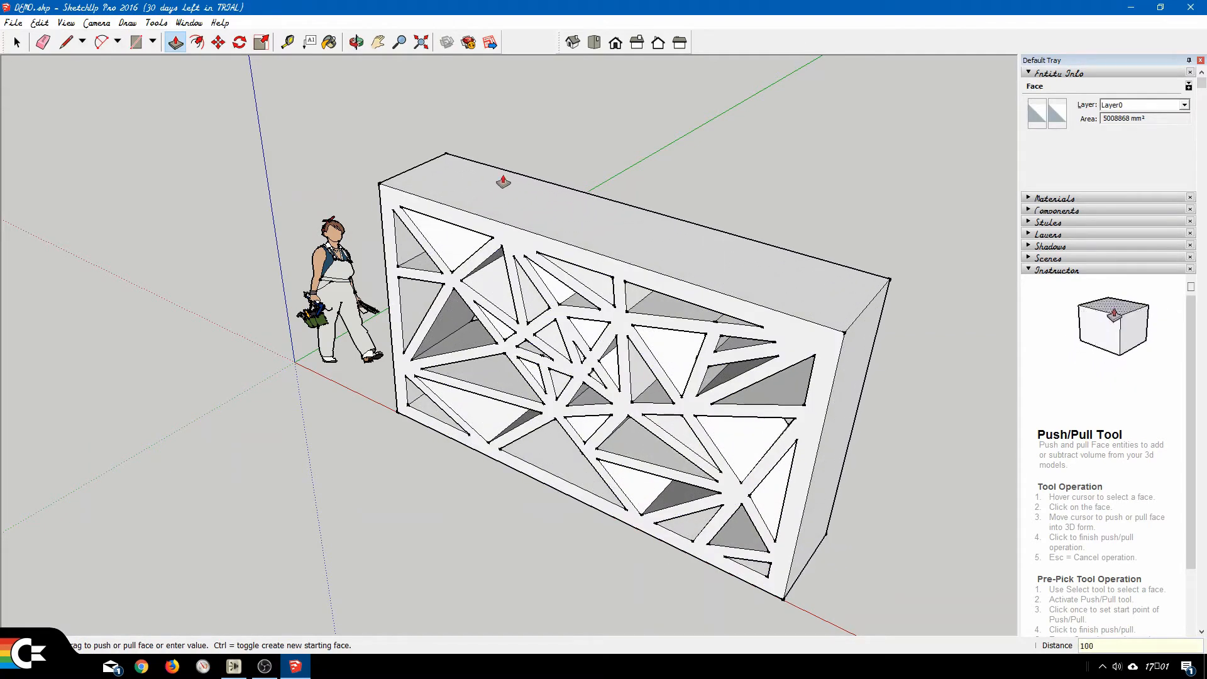
key("Return")
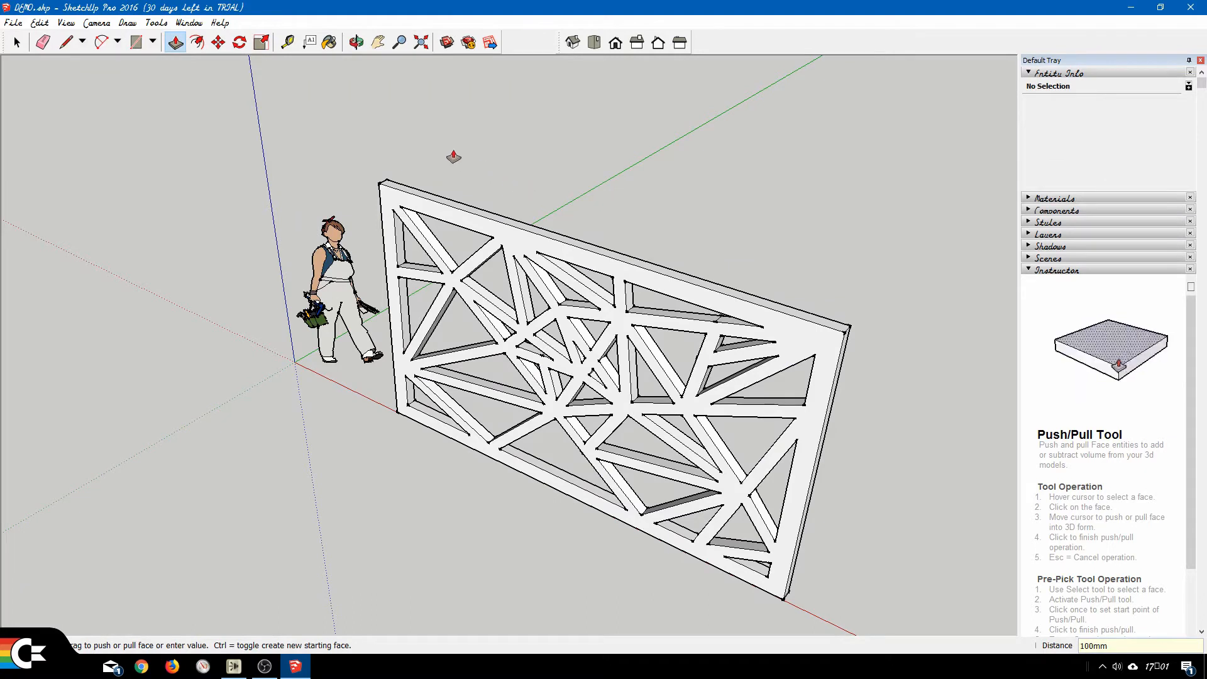
left_click(20, 44)
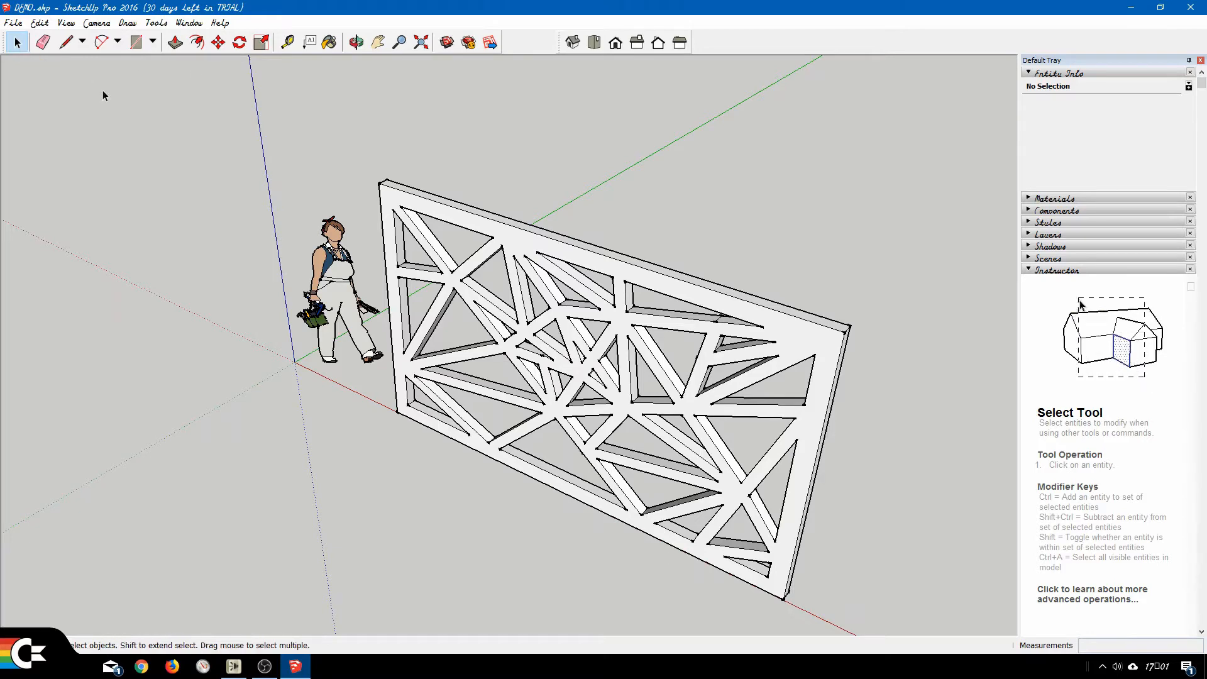
Turn the entire extruded lattice frame into a component named "wall" and clear the selection.
triple_click(476, 227)
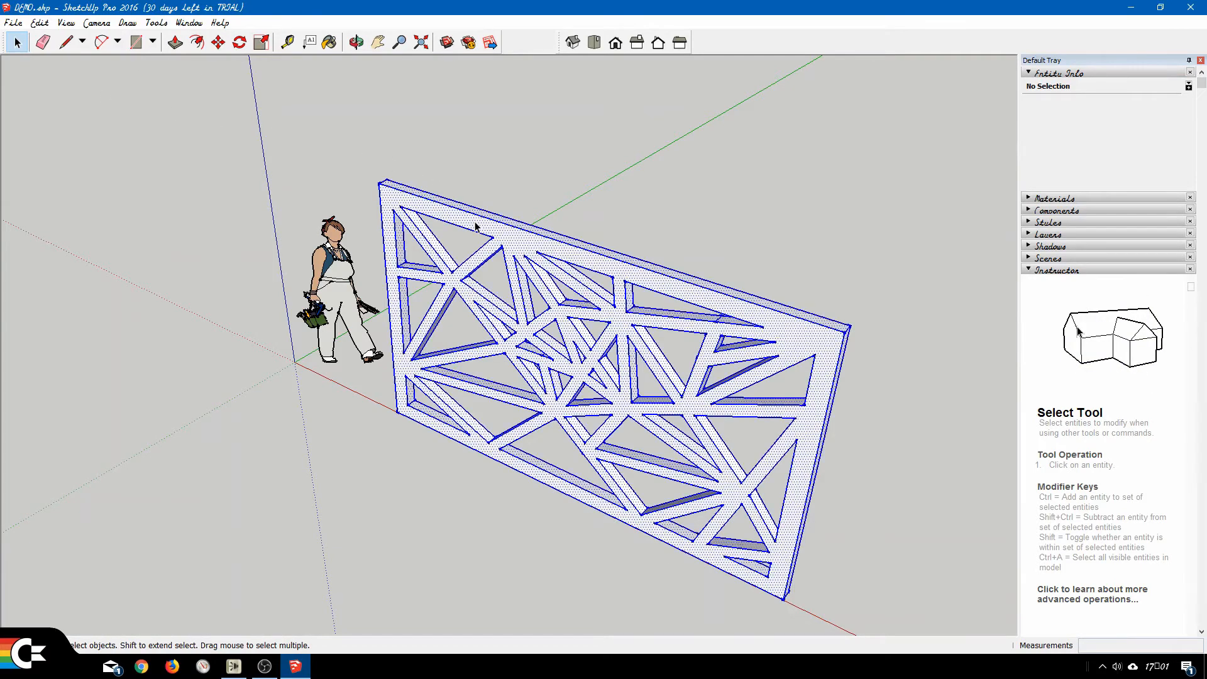
left_click(39, 22)
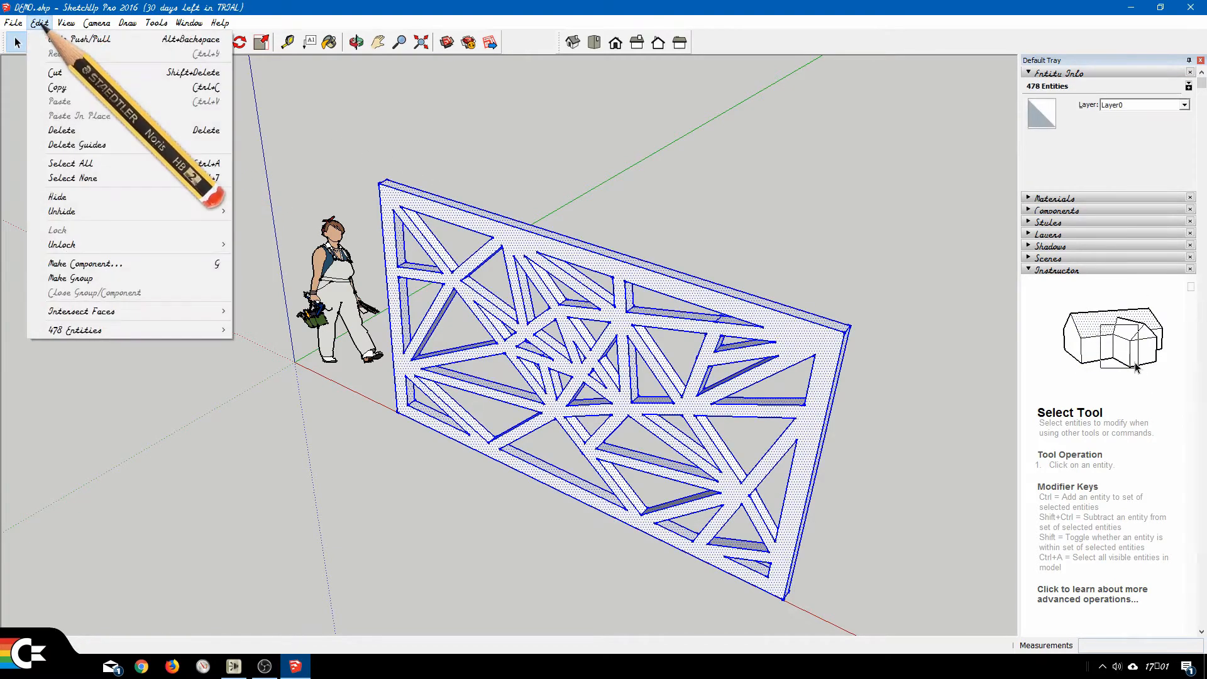
left_click(114, 265)
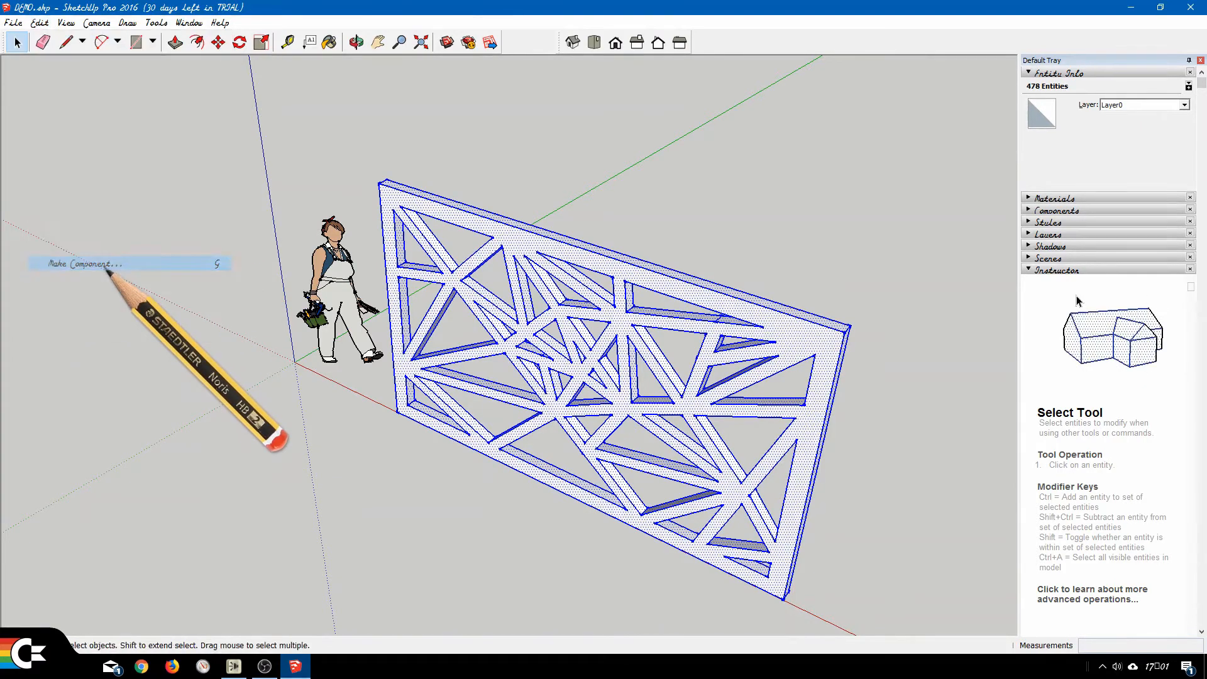
type("wall")
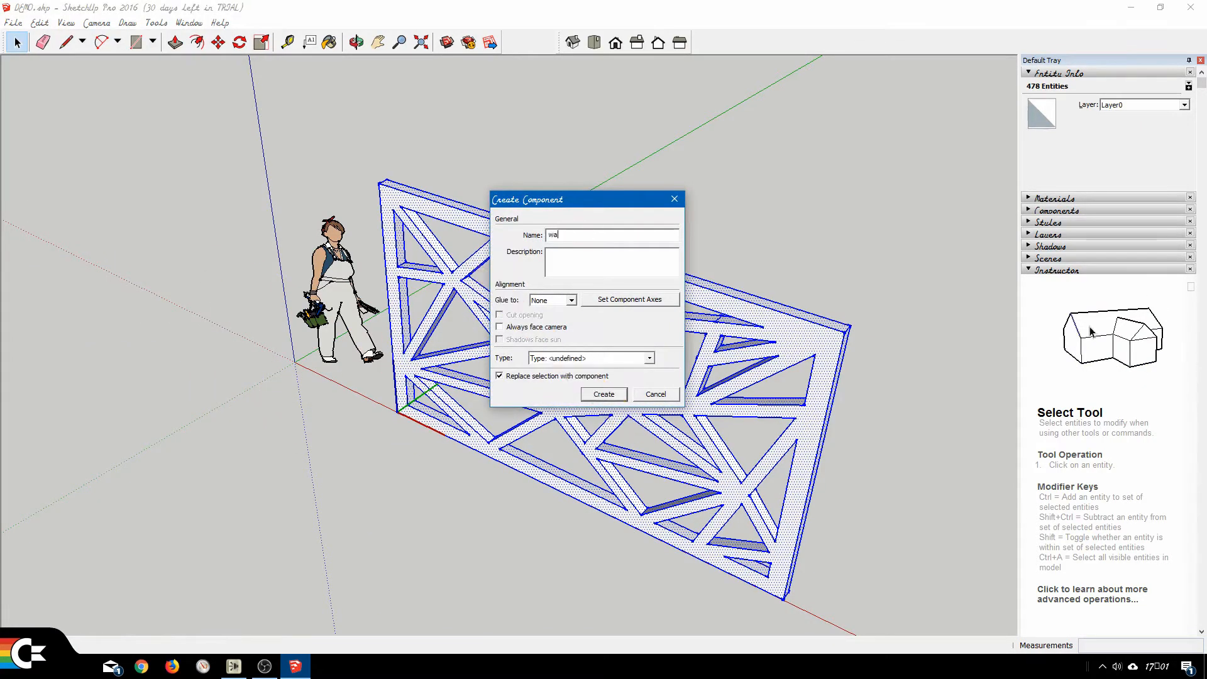
left_click(609, 394)
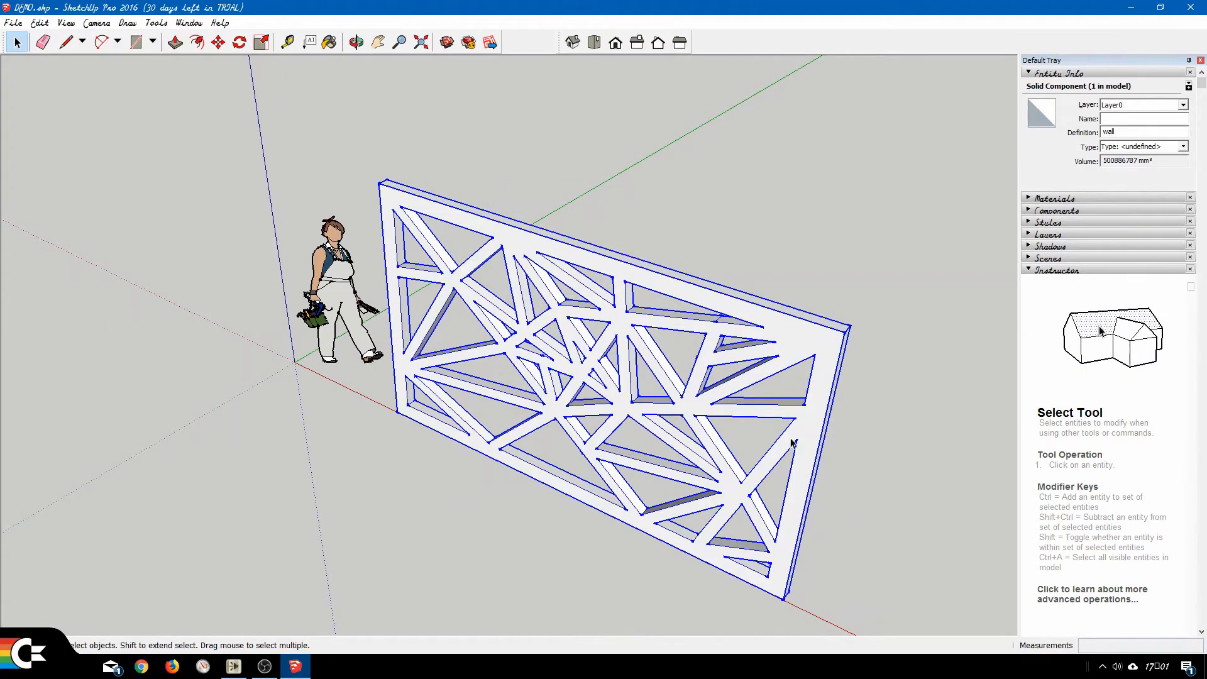
left_click(378, 42)
left_click_drag(741, 436, 564, 335)
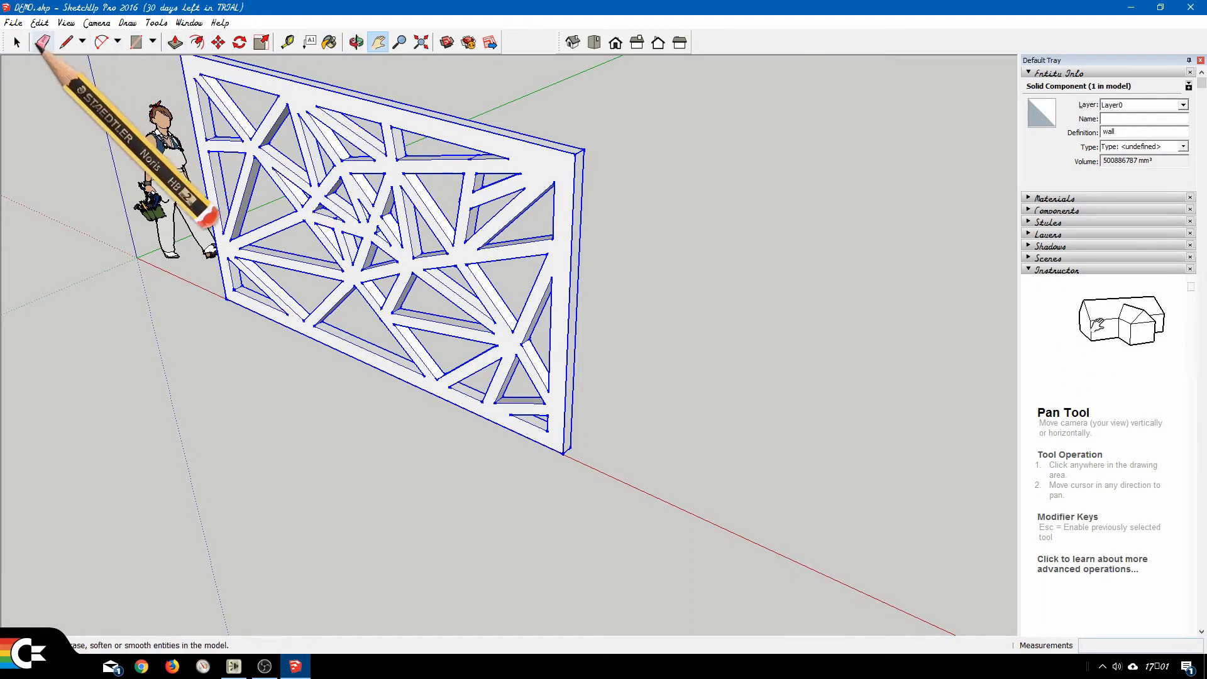
left_click(17, 42)
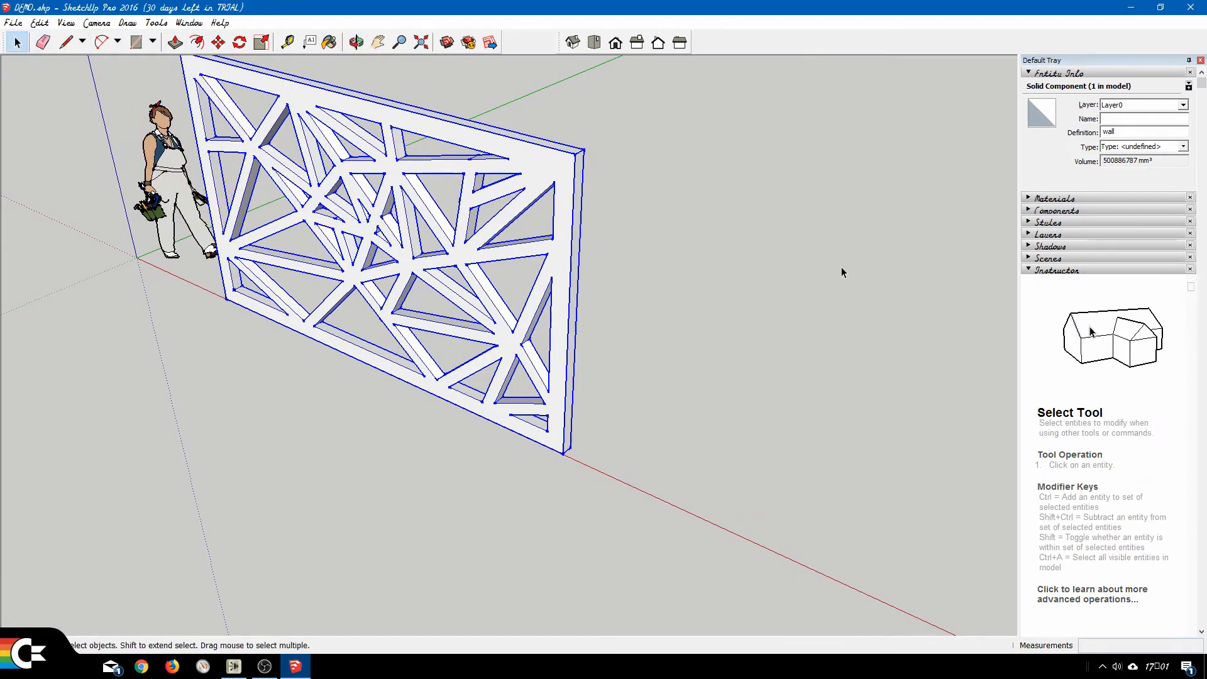
left_click(779, 242)
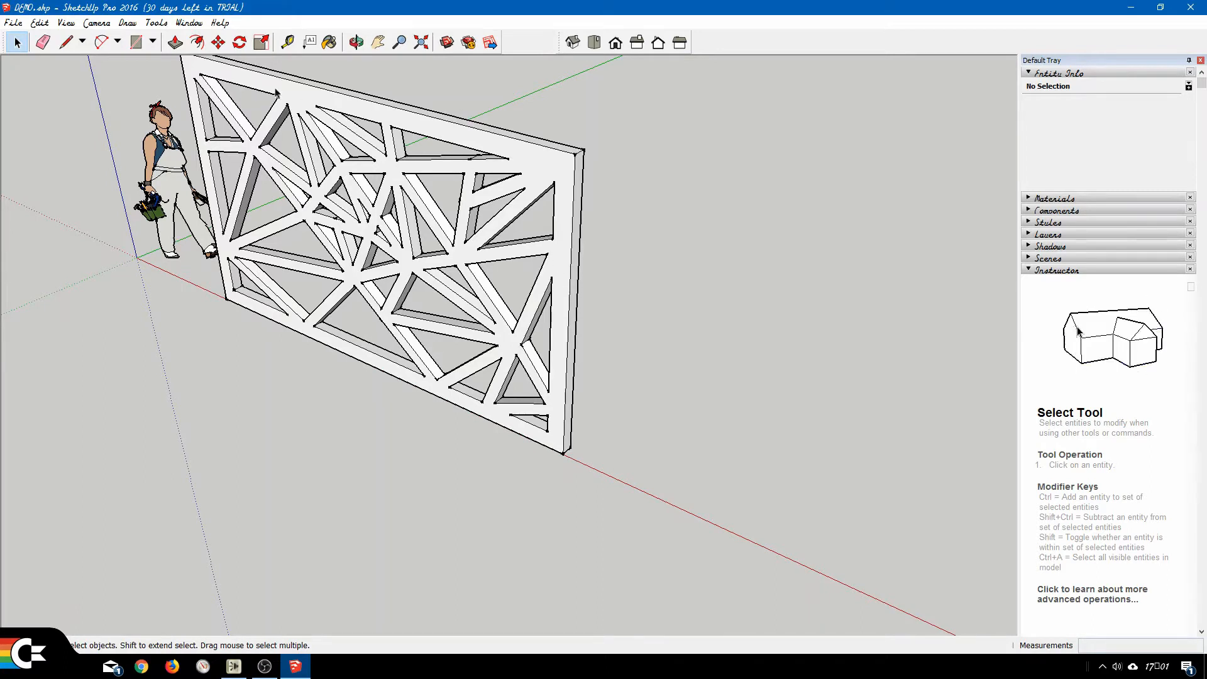
Try to rotate the wall component freehand around a point near its lower right end, and undo the rotation.
left_click(240, 42)
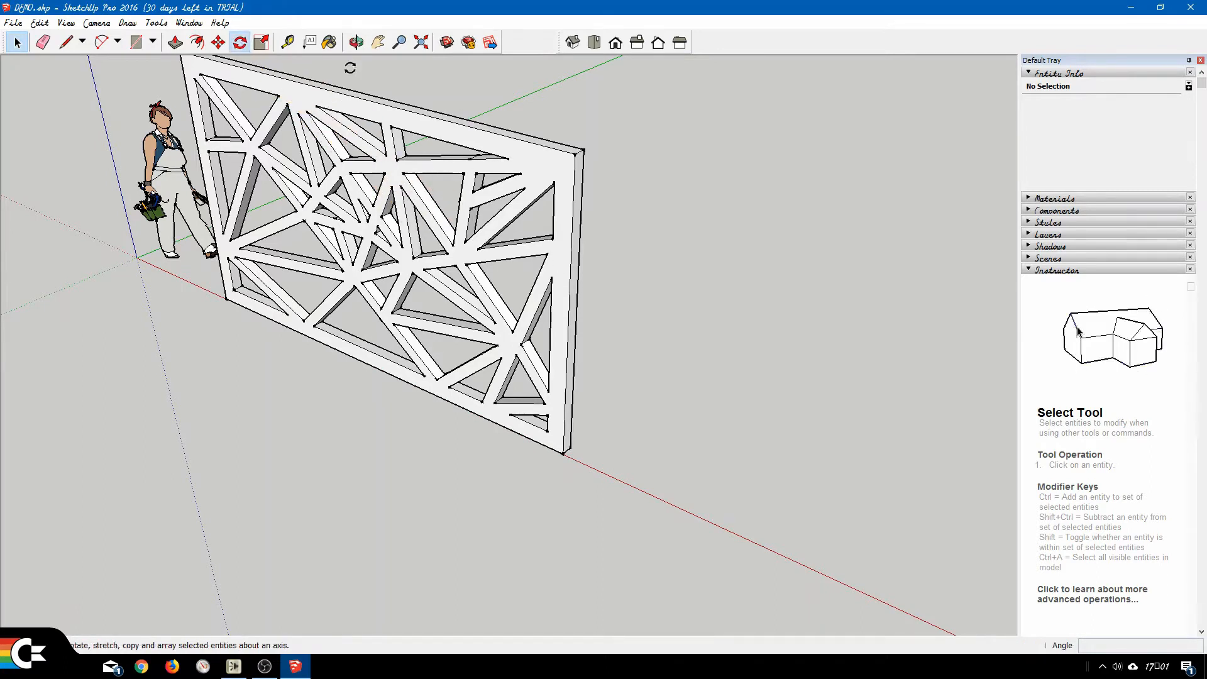
left_click(561, 363)
left_click(692, 410)
left_click(639, 504)
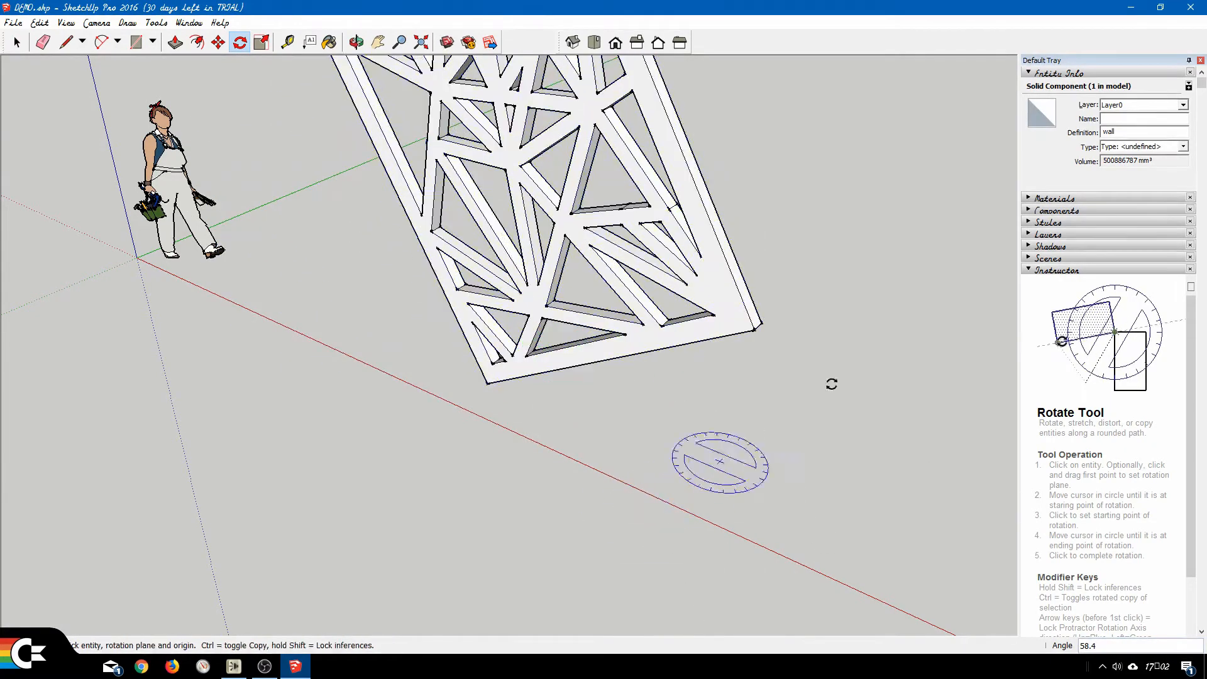
key("ctrl+z")
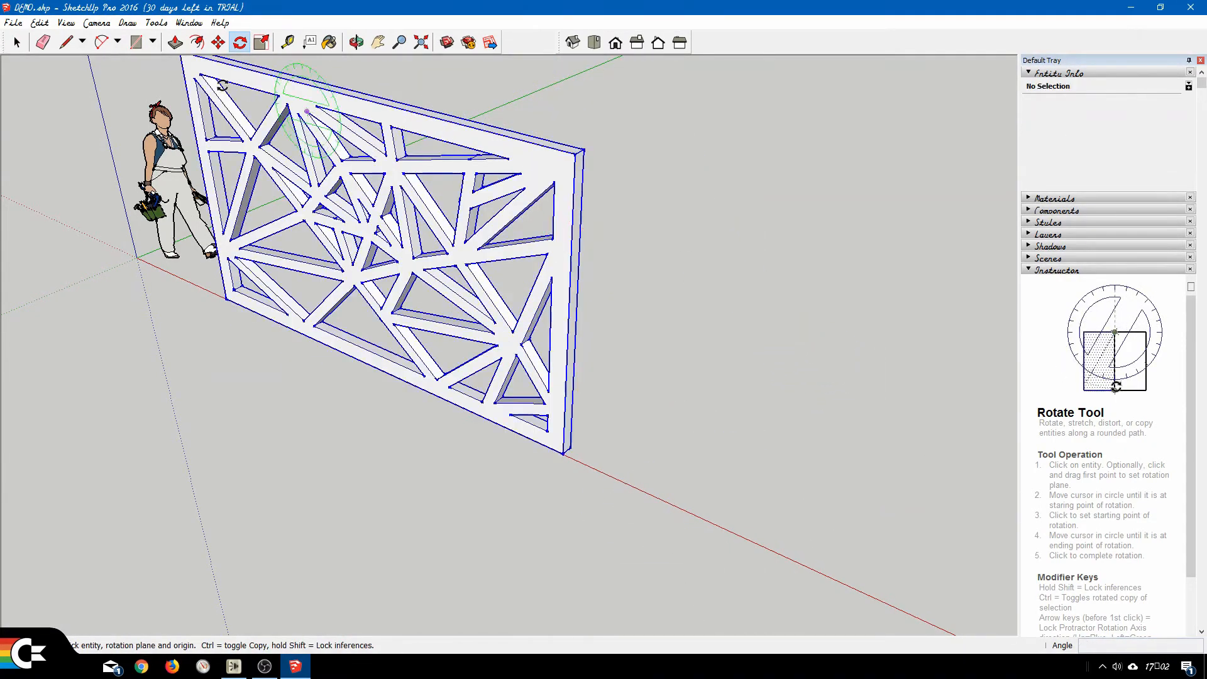
Try to rotate the selected wall within its own vertical plane about its lower right corner, and undo the rotation.
key("space")
left_click(411, 127)
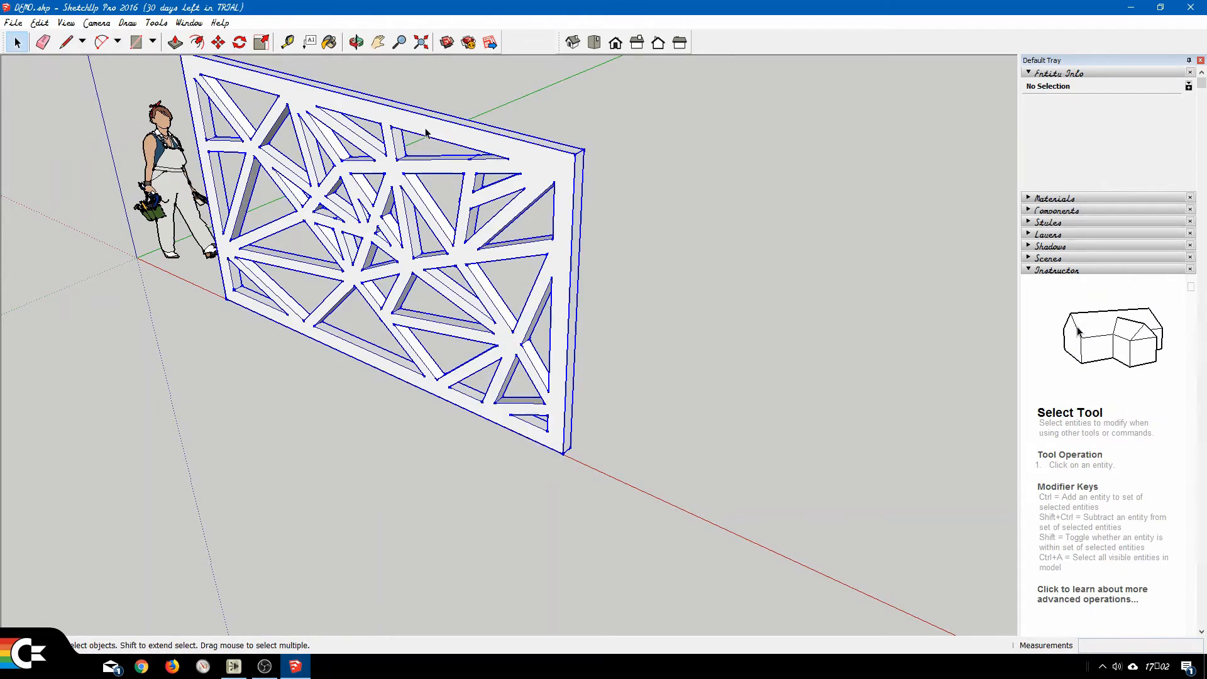
left_click(239, 42)
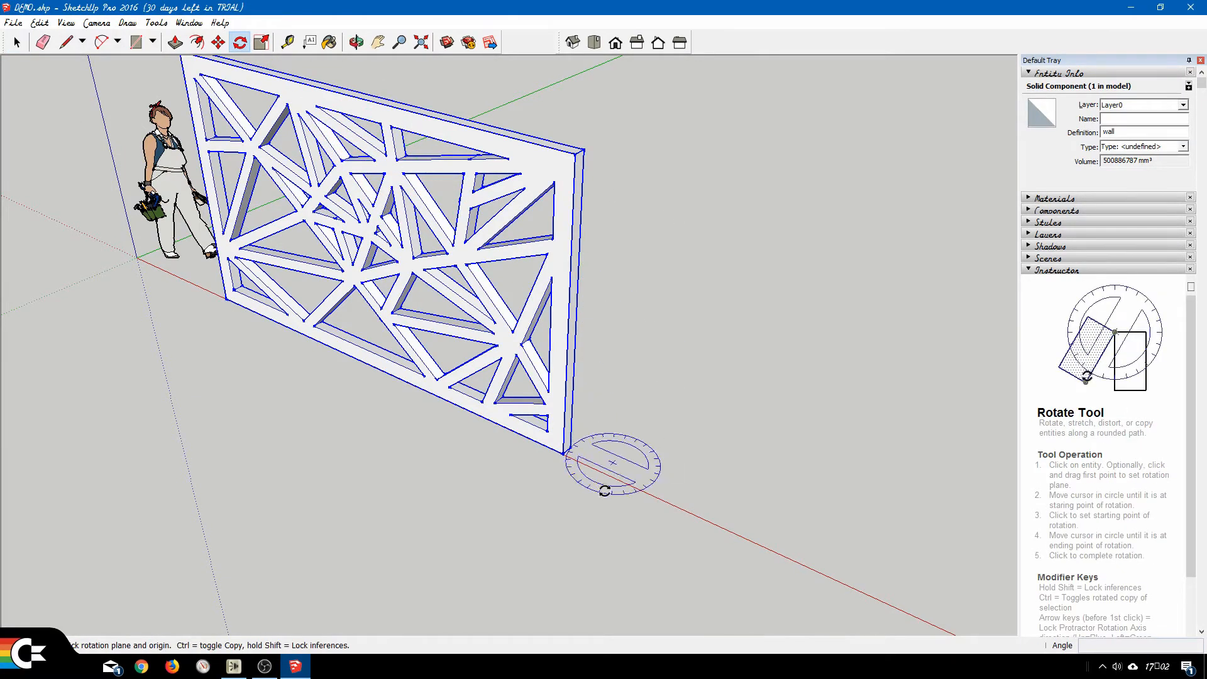
left_click(562, 451)
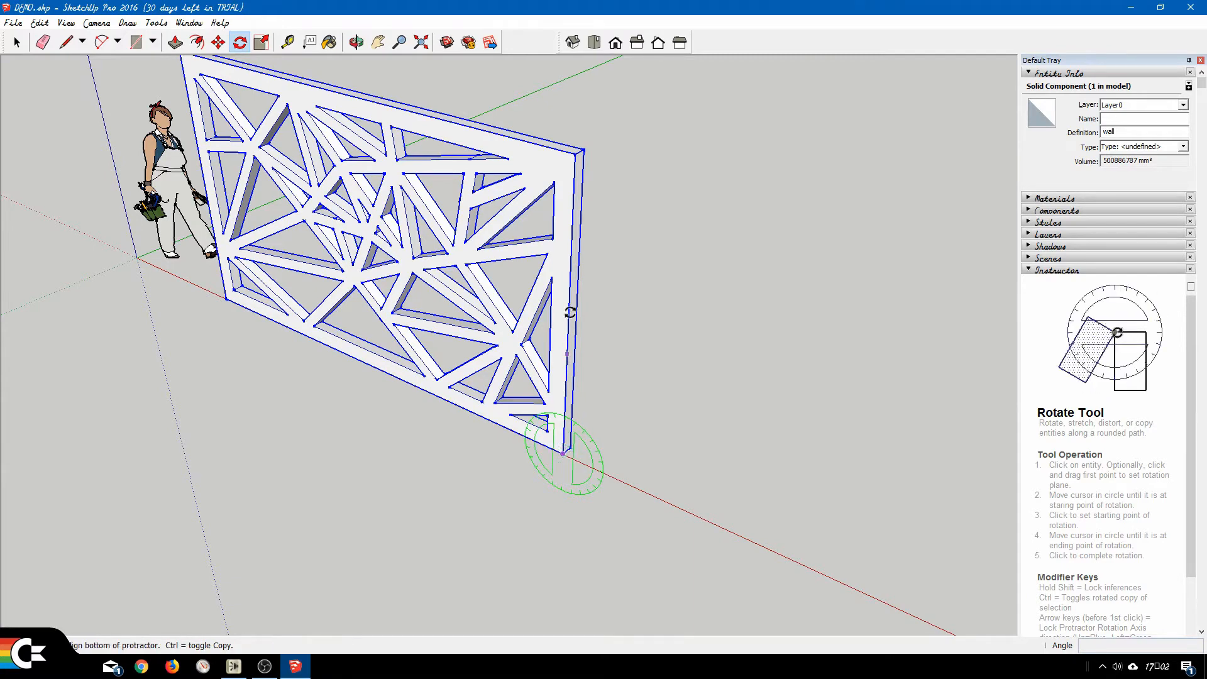
left_click(575, 153)
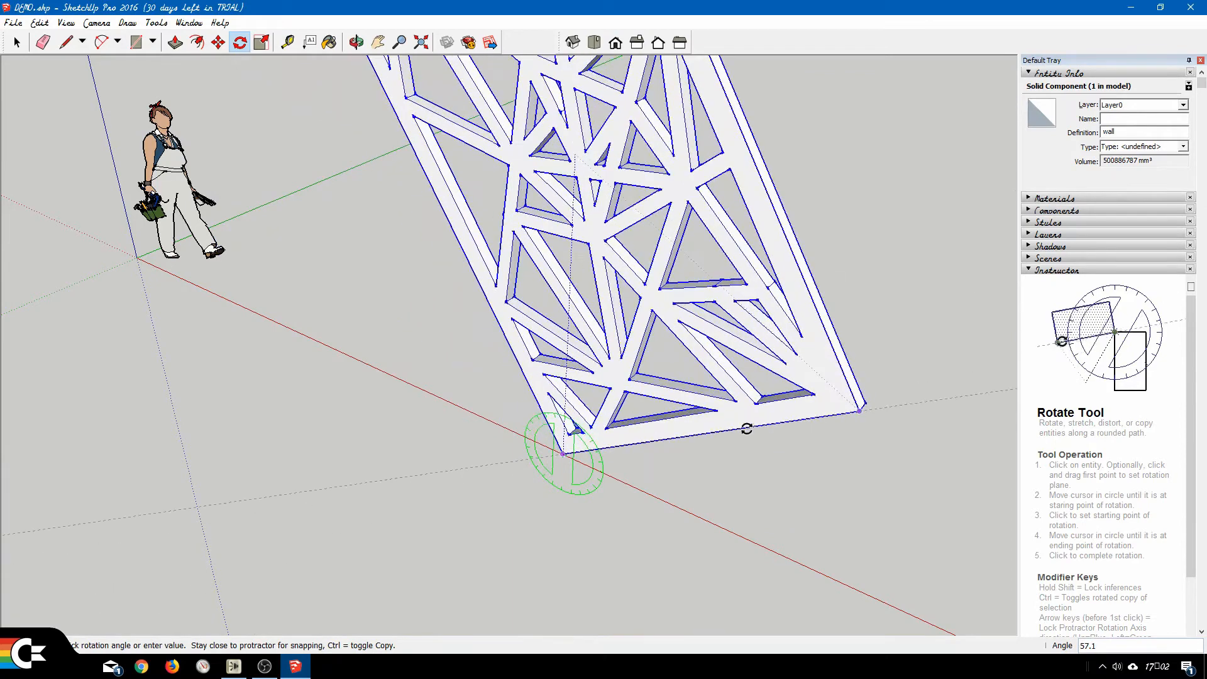
left_click(748, 428)
key("ctrl+z")
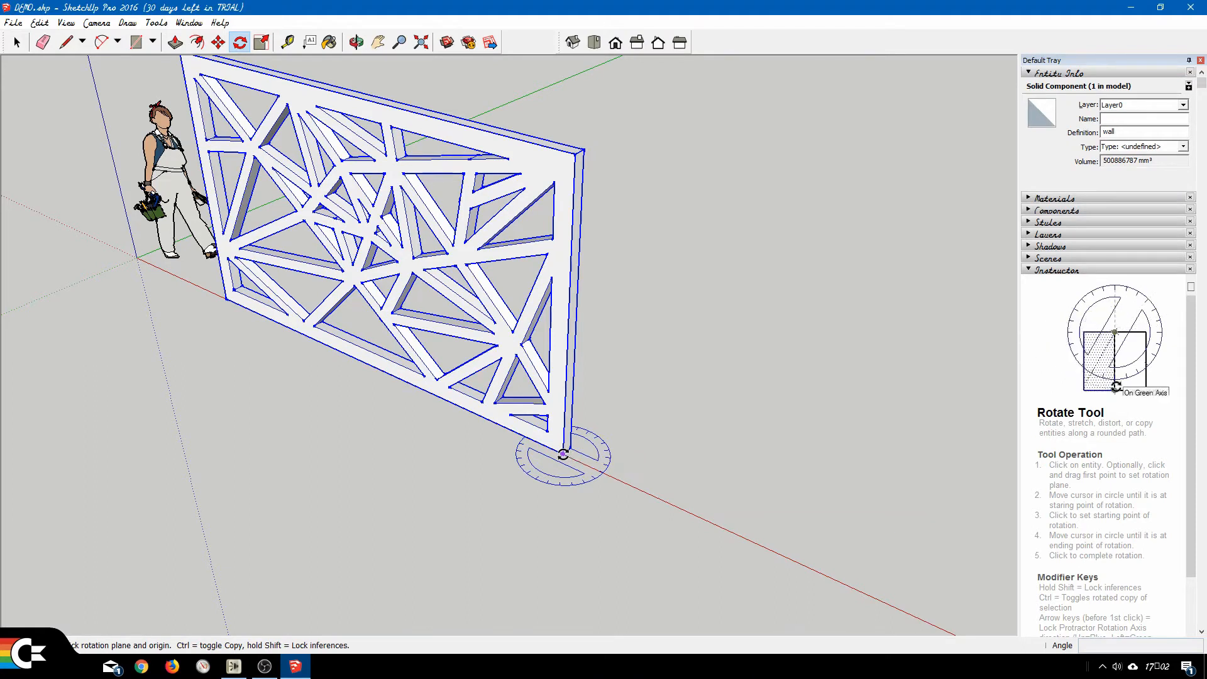
Make a copy of the wall rotated 90 degrees on the ground plane about its lower right corner, with the red axis as start direction.
left_click_drag(563, 454, 607, 474)
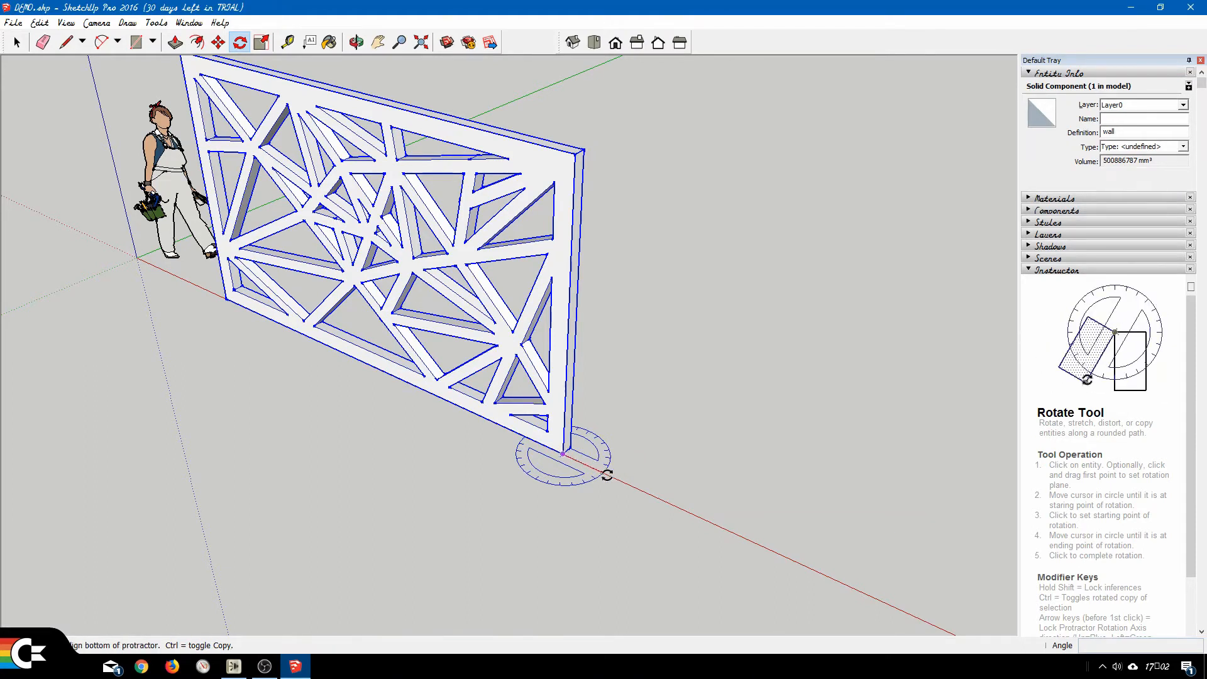
left_click(725, 529)
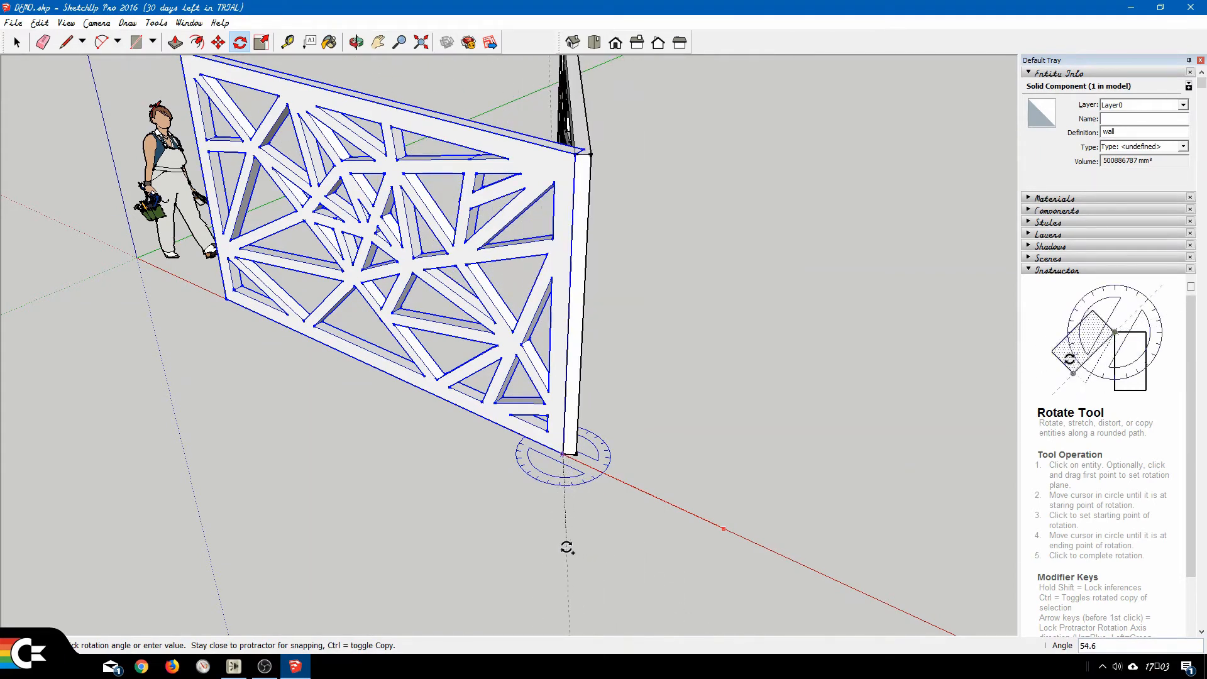
key("Return")
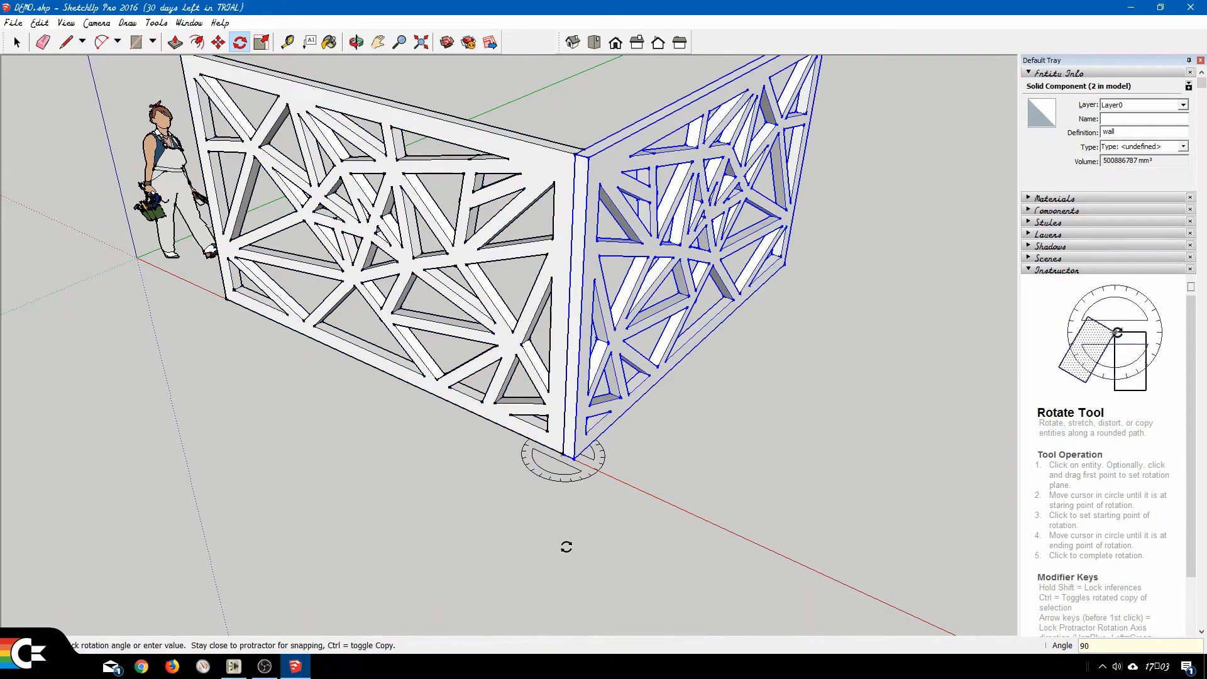
Make a third wall by copying the second one rotated 90 degrees on the ground plane about its free lower corner.
left_click(379, 42)
left_click_drag(815, 312, 577, 395)
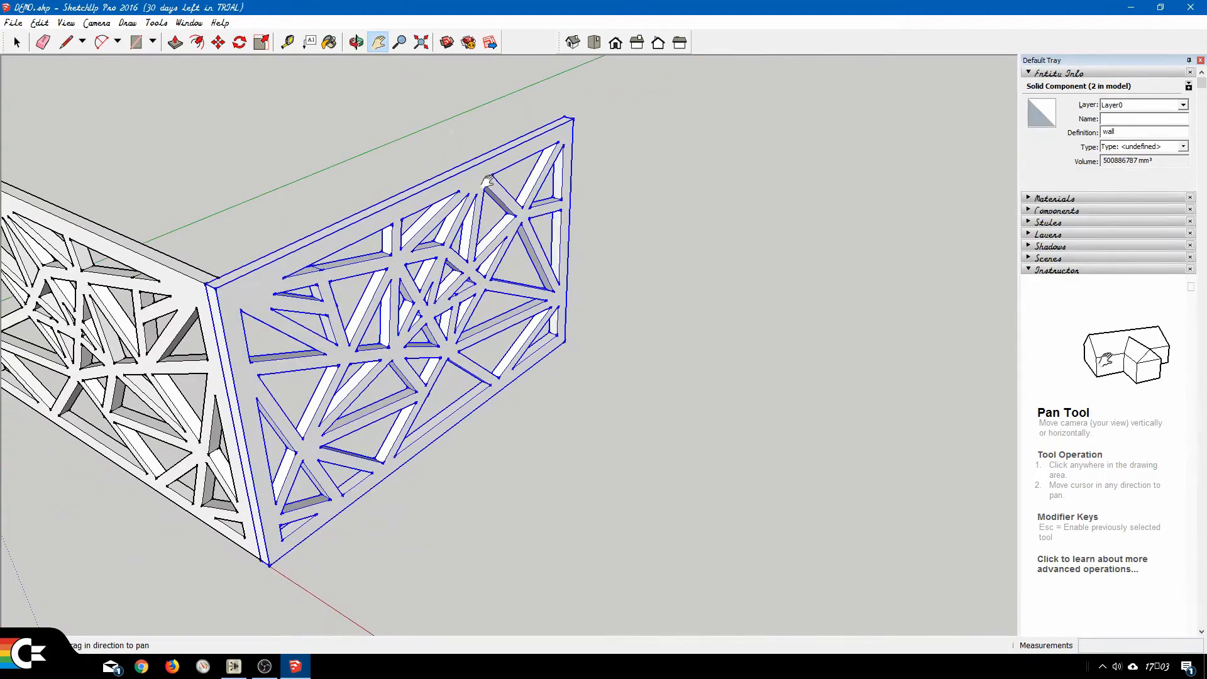
left_click(356, 42)
left_click_drag(737, 343, 168, 315)
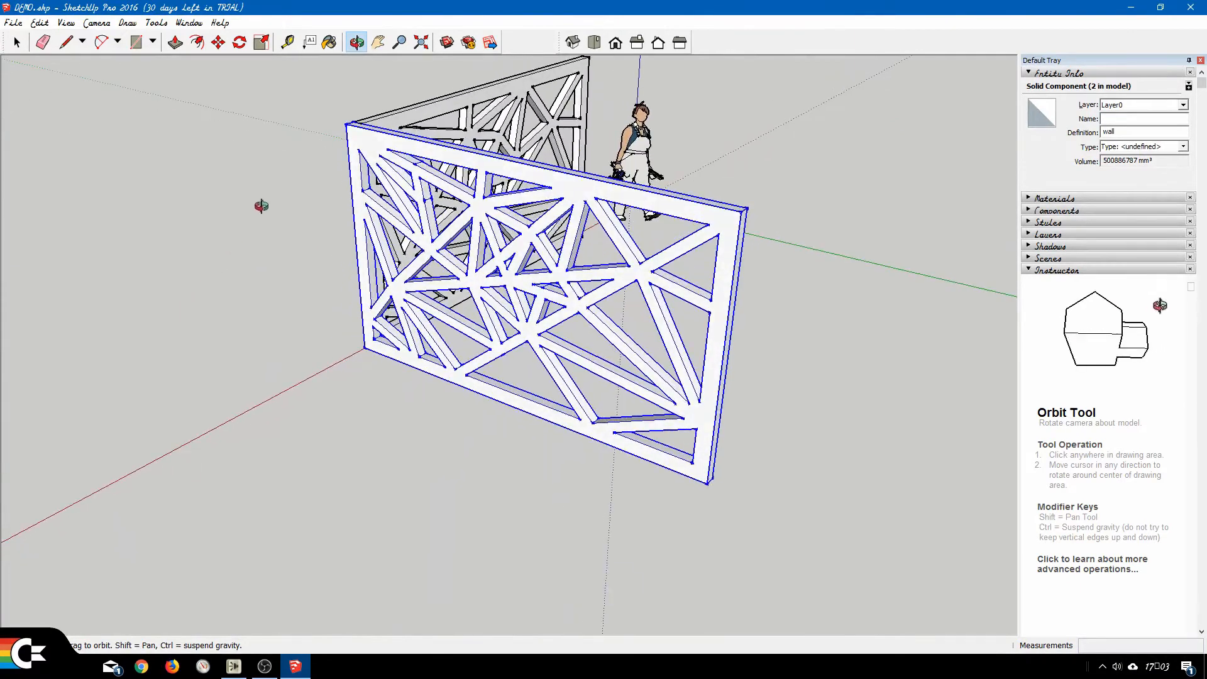
left_click(240, 42)
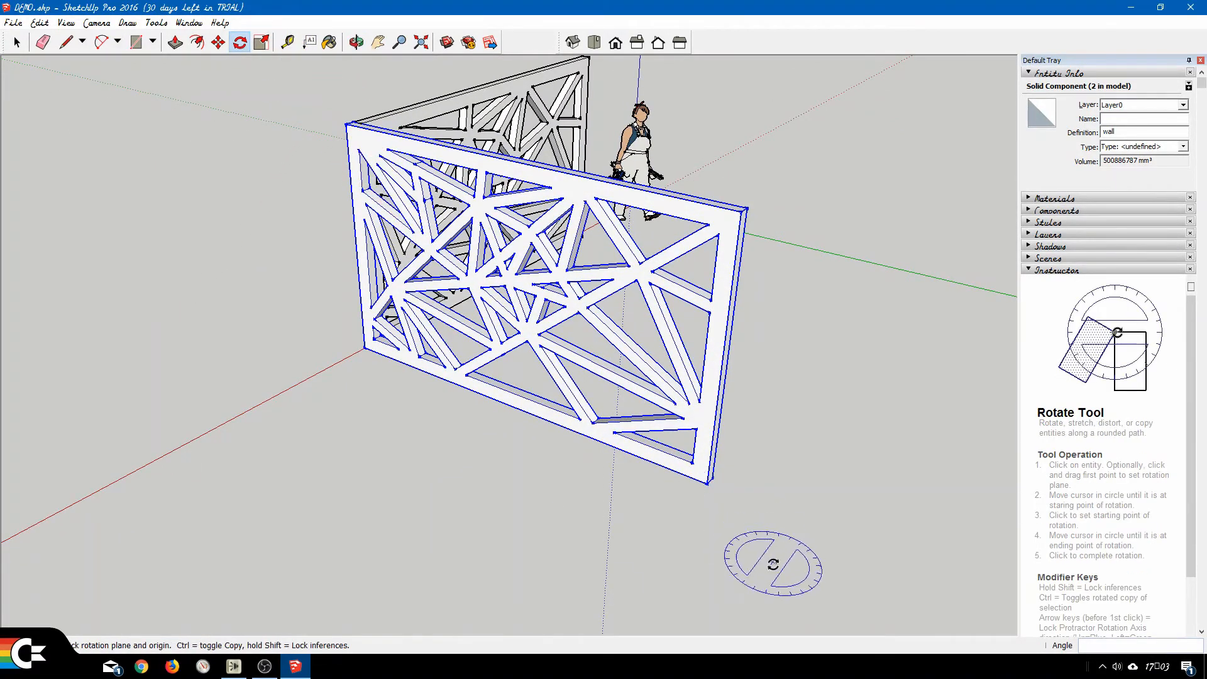
left_click(708, 484)
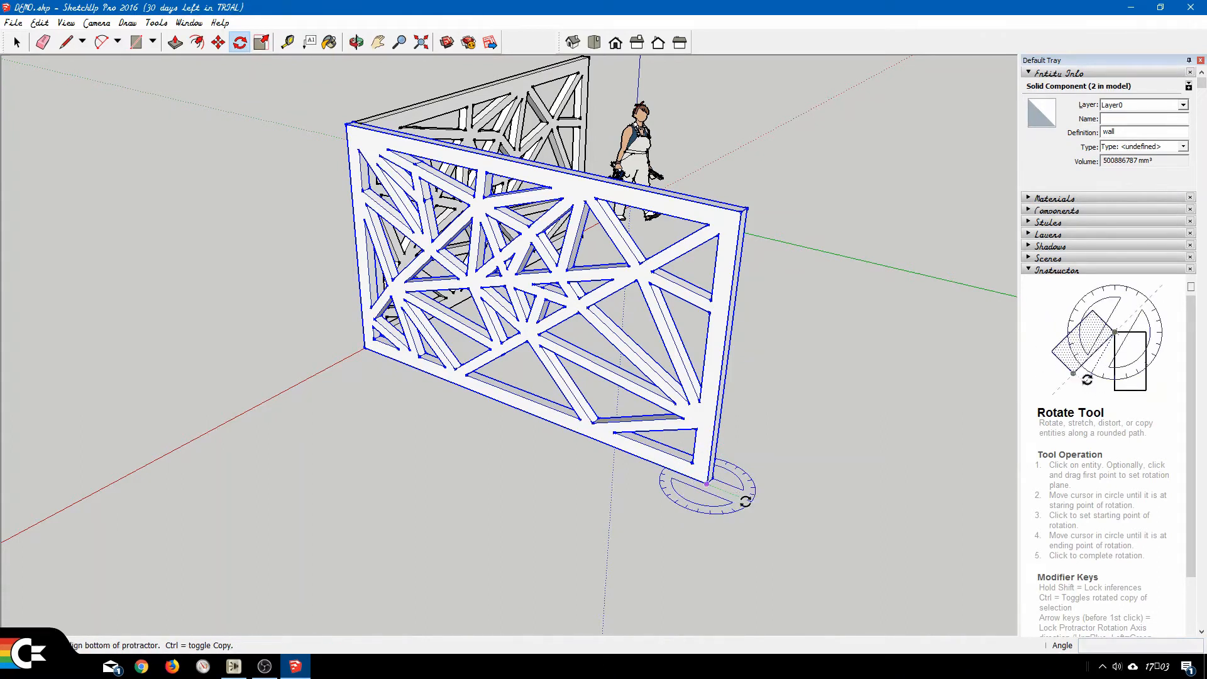
left_click(902, 562)
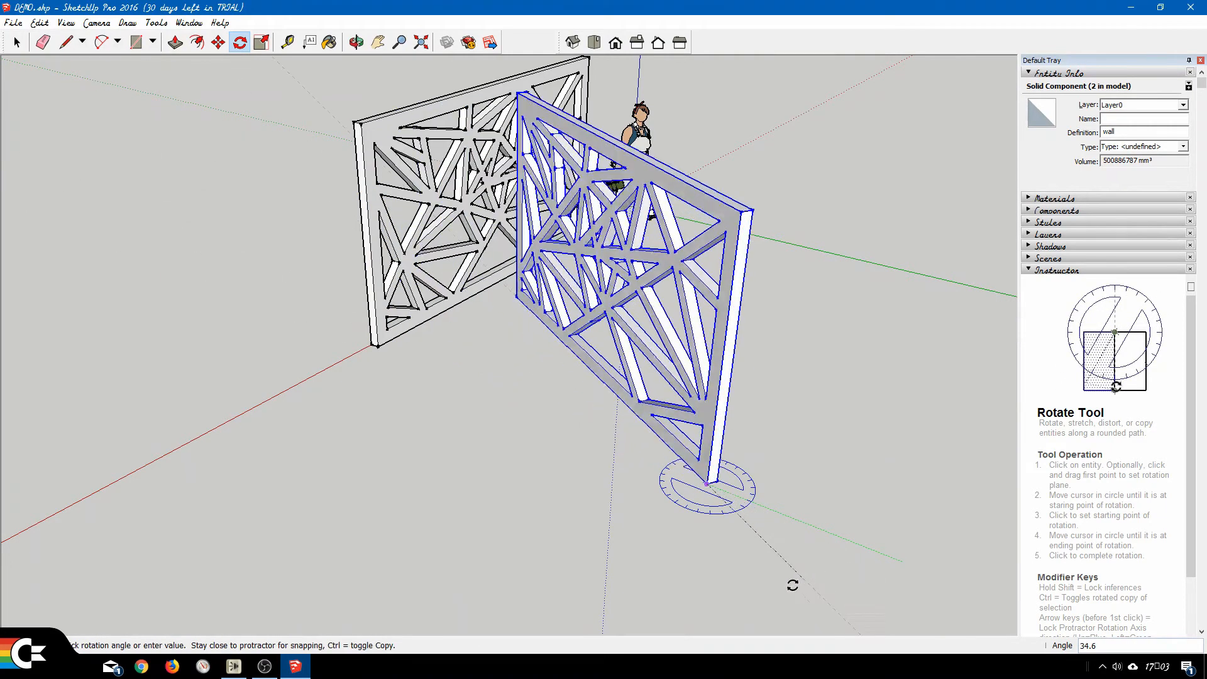
key("ctrl")
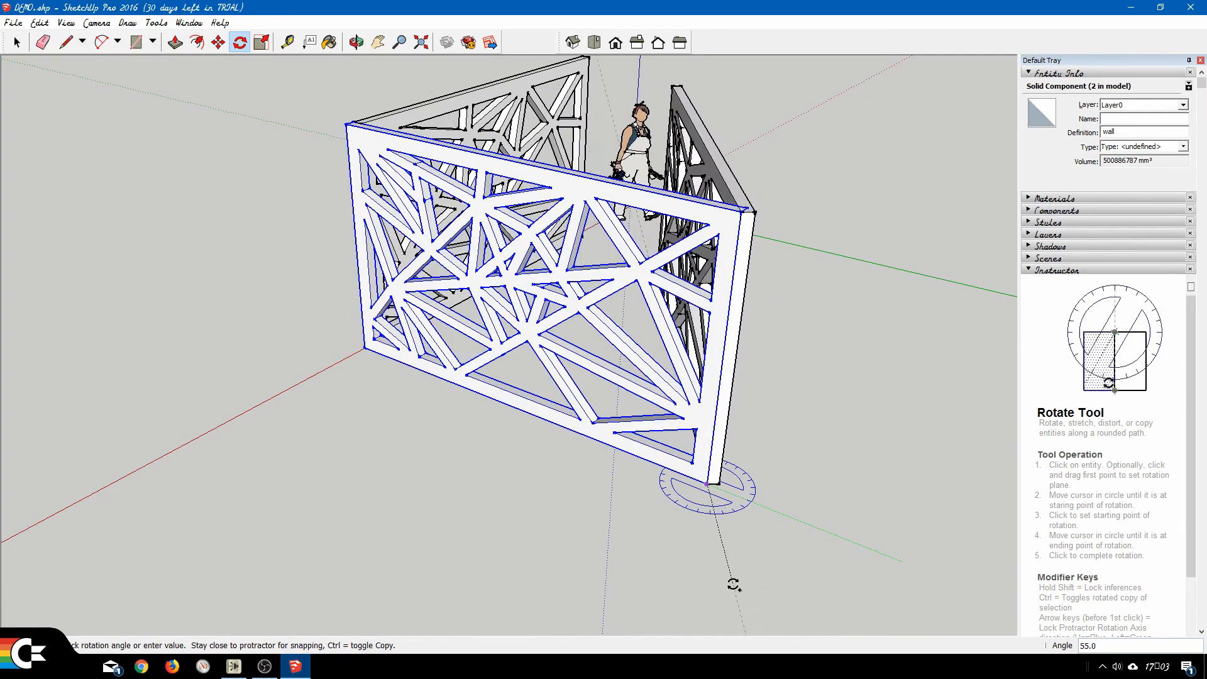
key("Return")
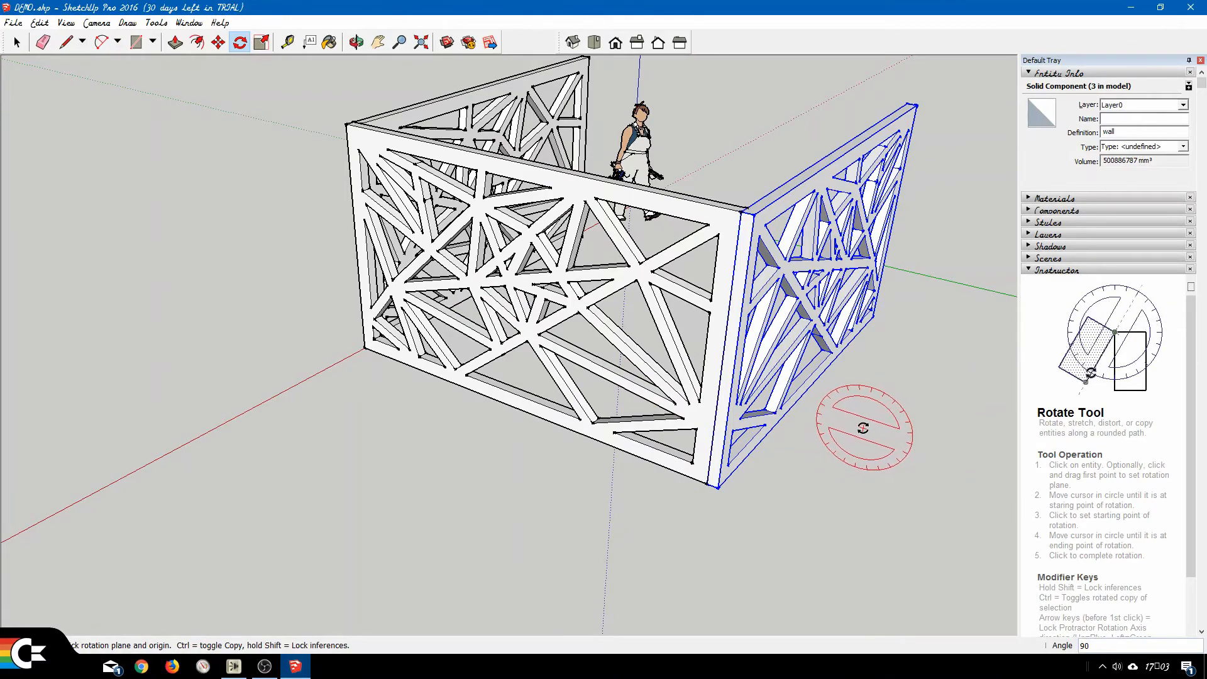
Close the enclosure with a copy of the third wall rotated 90 degrees on the ground plane about its free lower corner.
middle_click_drag(857, 412, 547, 477)
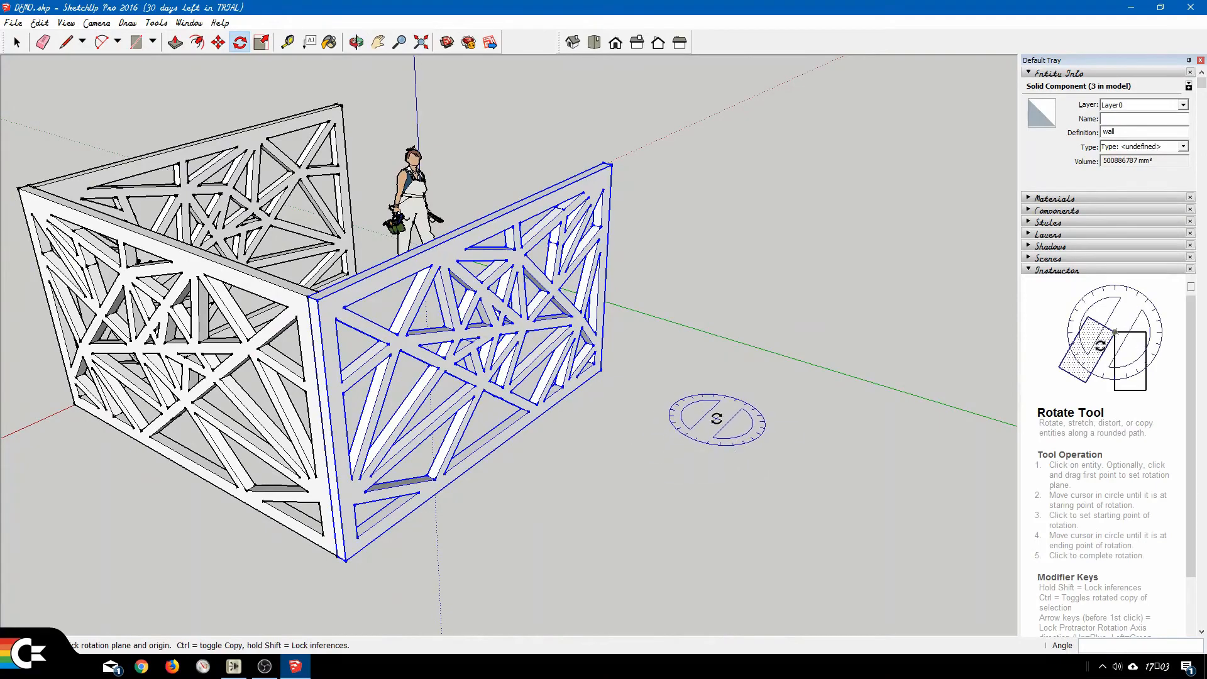
middle_click_drag(717, 418, 324, 418)
middle_click_drag(741, 379, 534, 434)
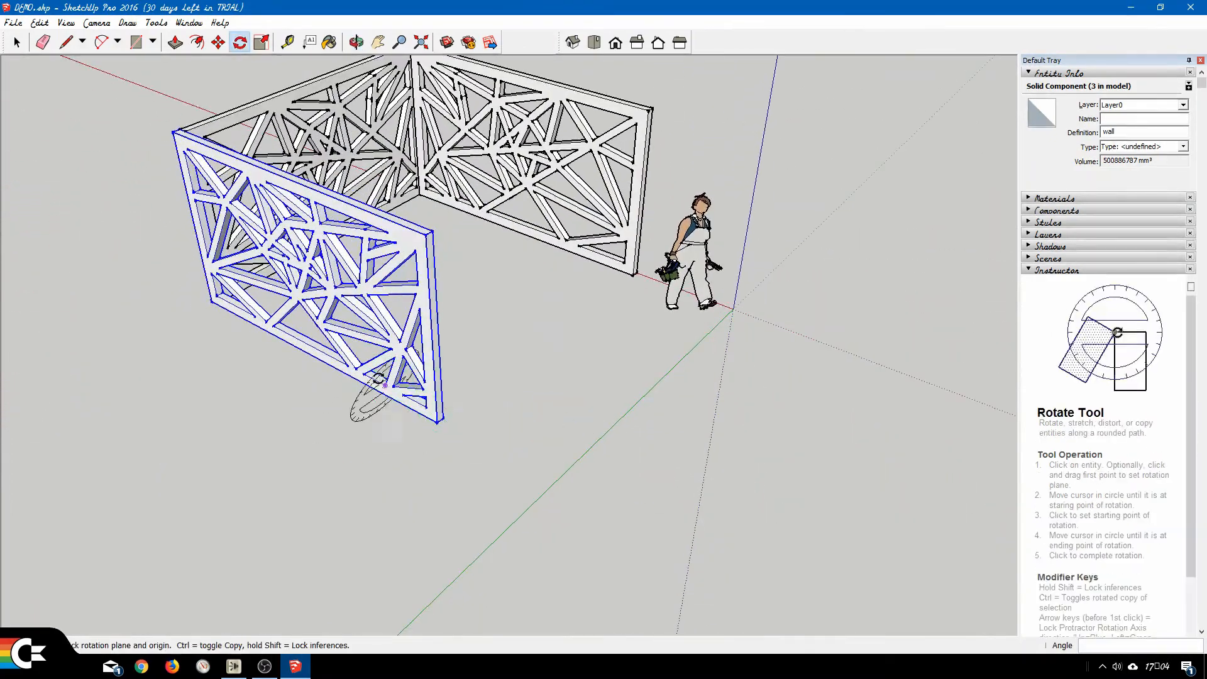
scroll(373, 405, "up", 3)
scroll(374, 406, "up", 2)
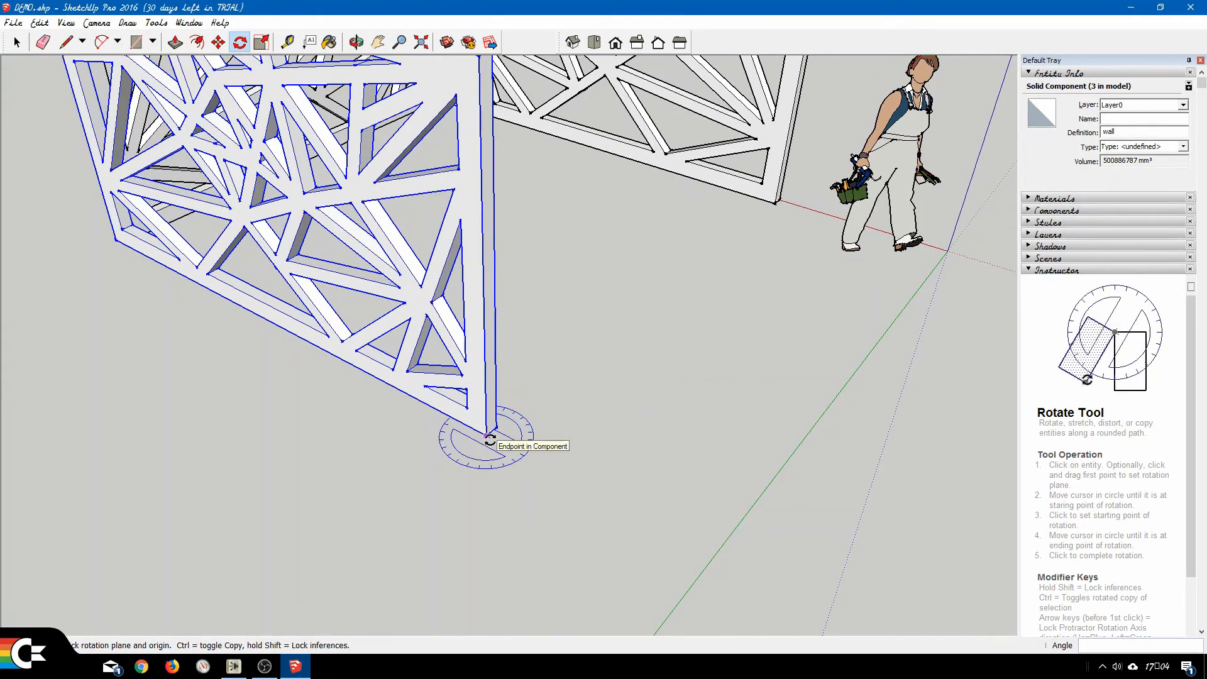
left_click(710, 545)
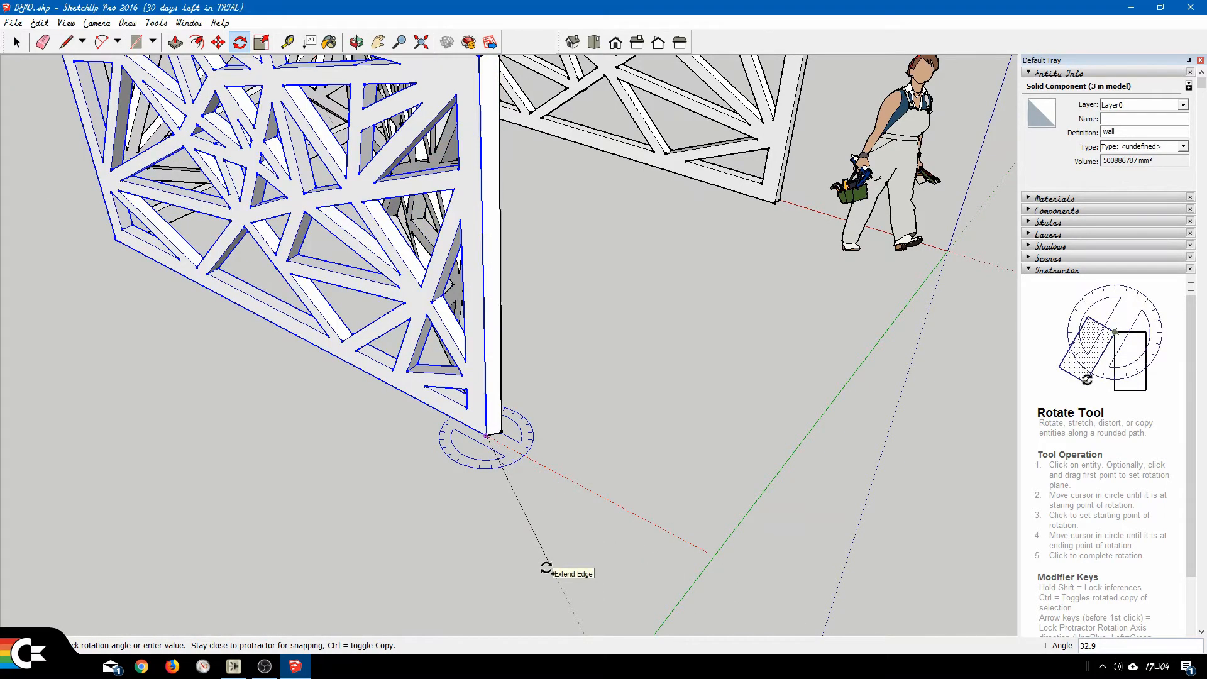
type("90")
key("Return")
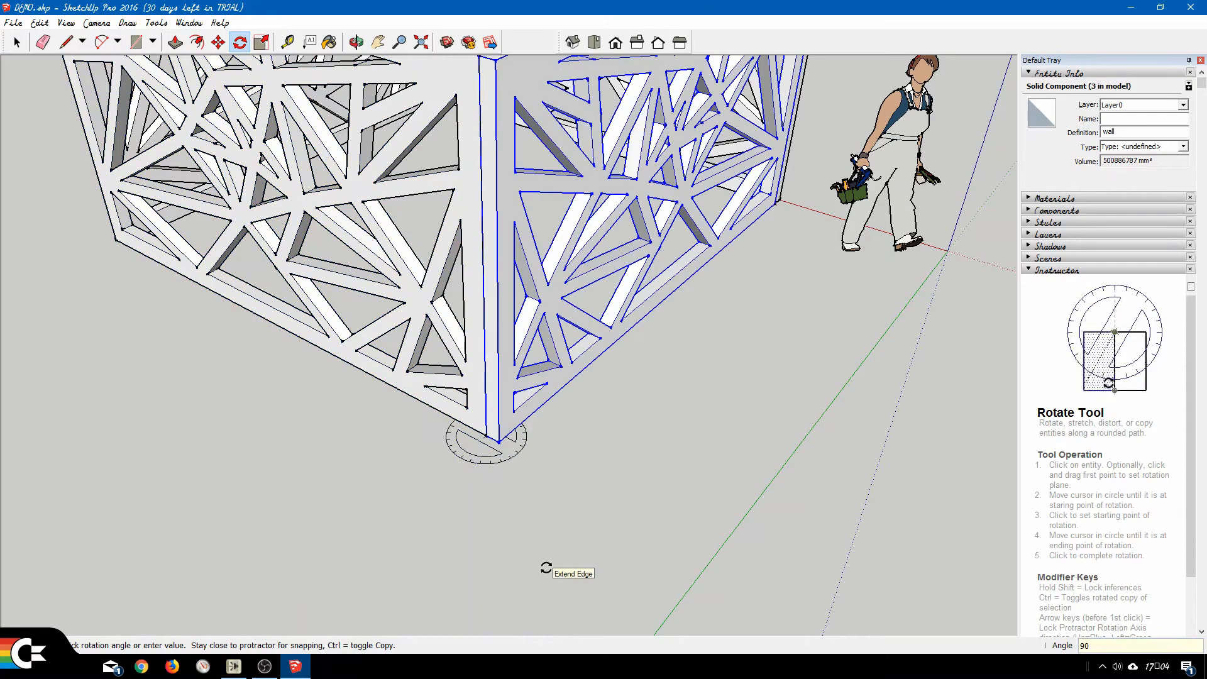
Select all four walls together with a selection window, and clear the selection.
scroll(491, 283, "down", 6)
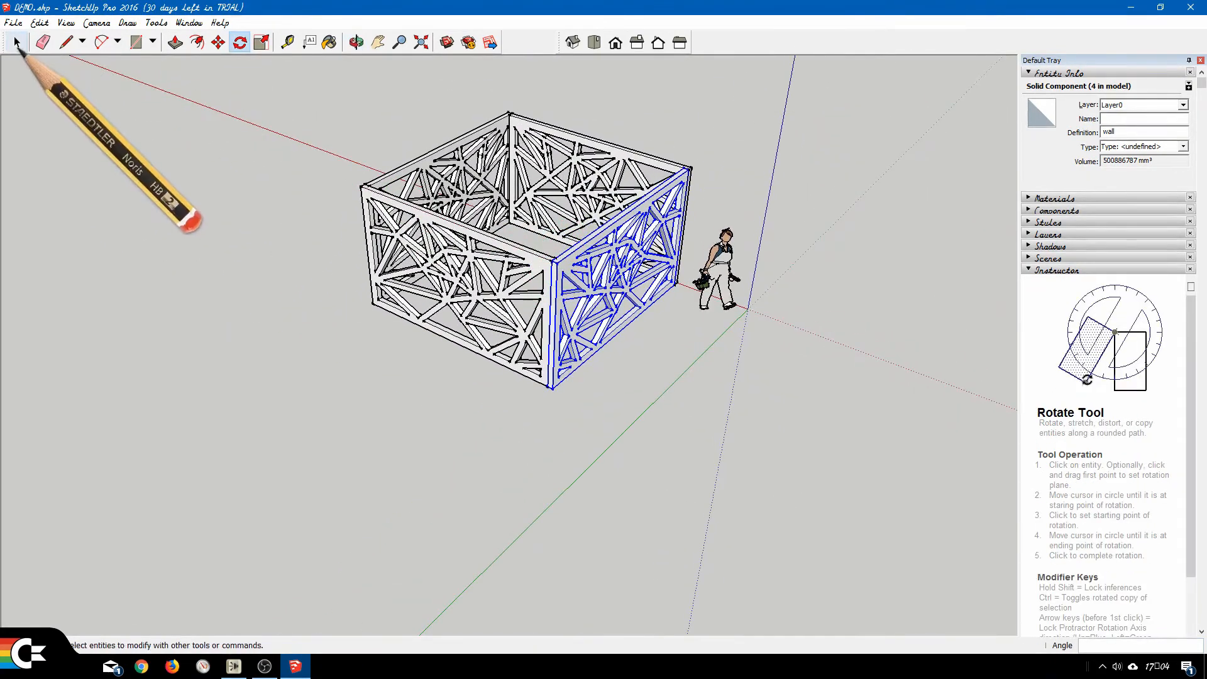
left_click(17, 43)
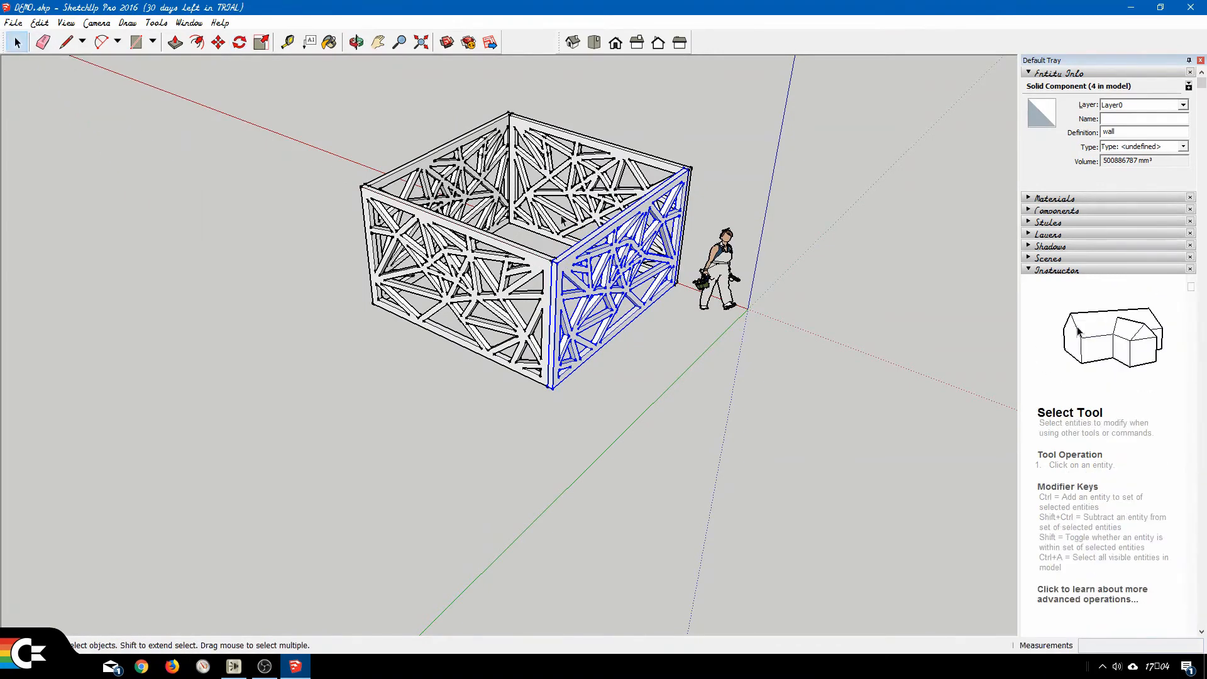
middle_click_drag(515, 197, 622, 269)
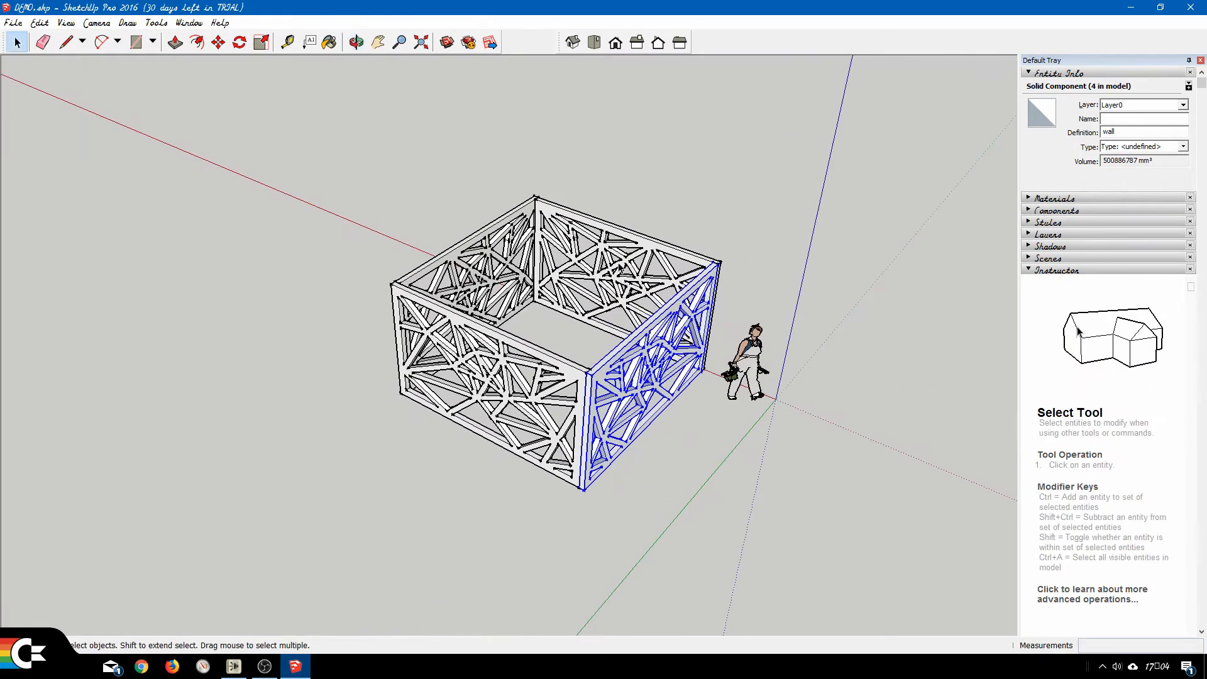
left_click_drag(314, 98, 754, 550)
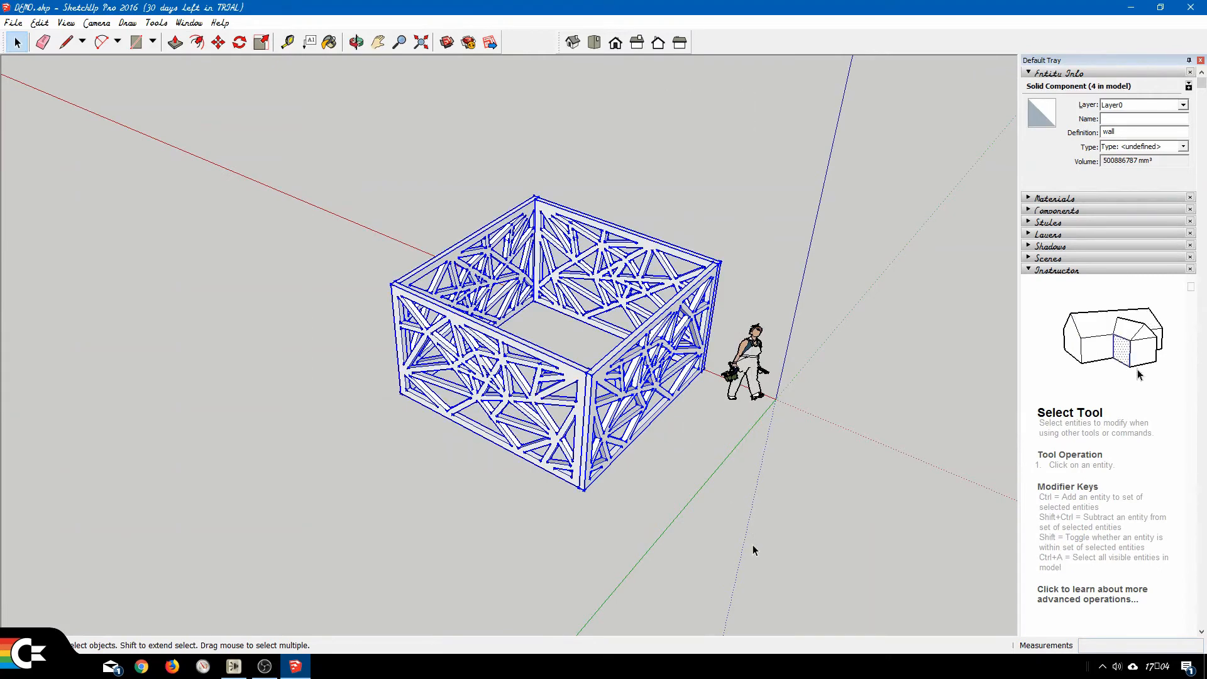
left_click(289, 189)
Select the four walls one by one, combine them into a single group, and clear the selection.
left_click(553, 215)
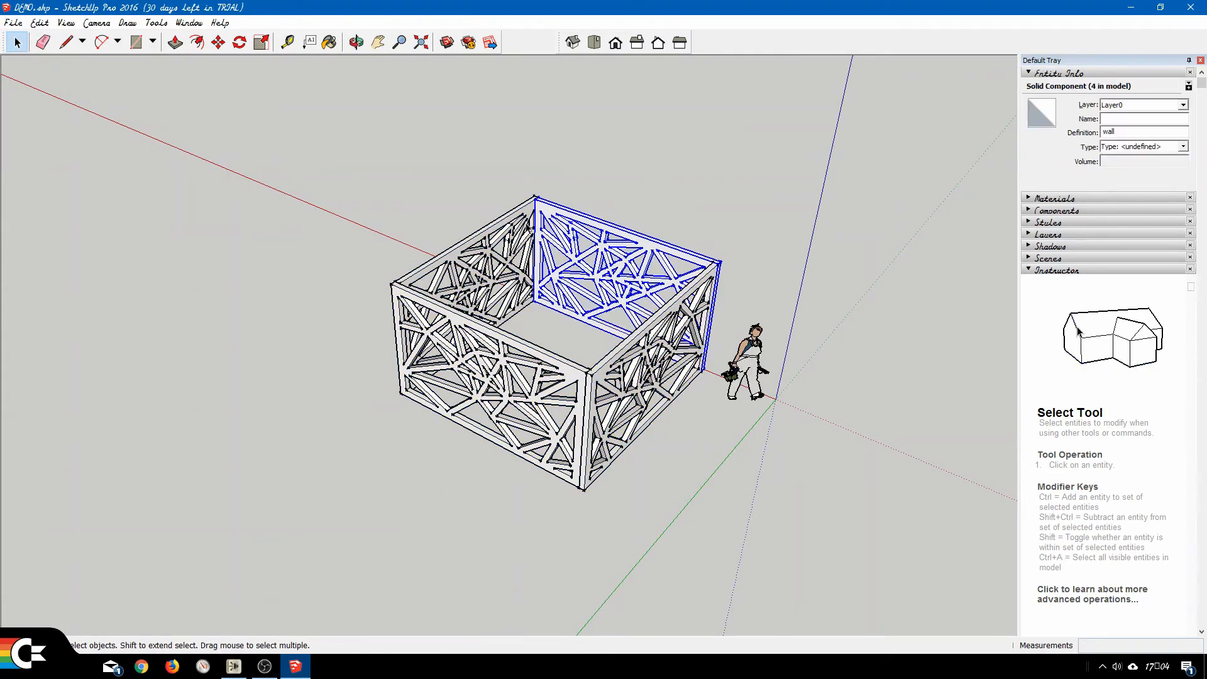
left_click(521, 214, "ctrl")
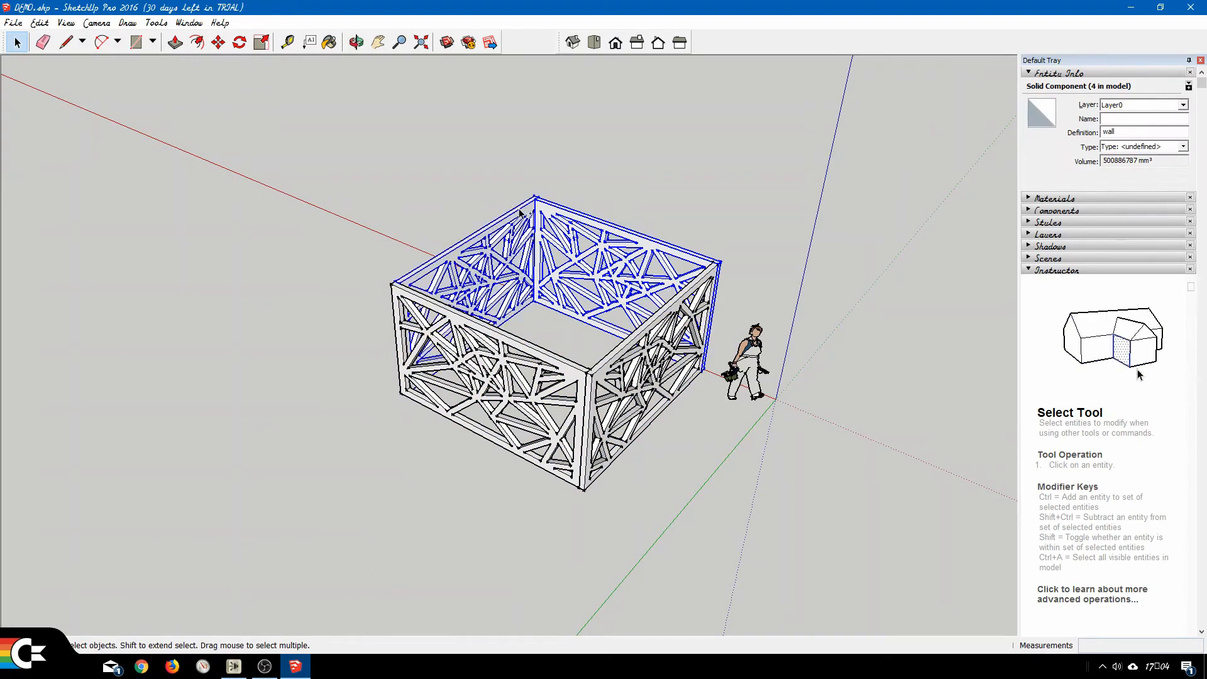
left_click(505, 343, "ctrl")
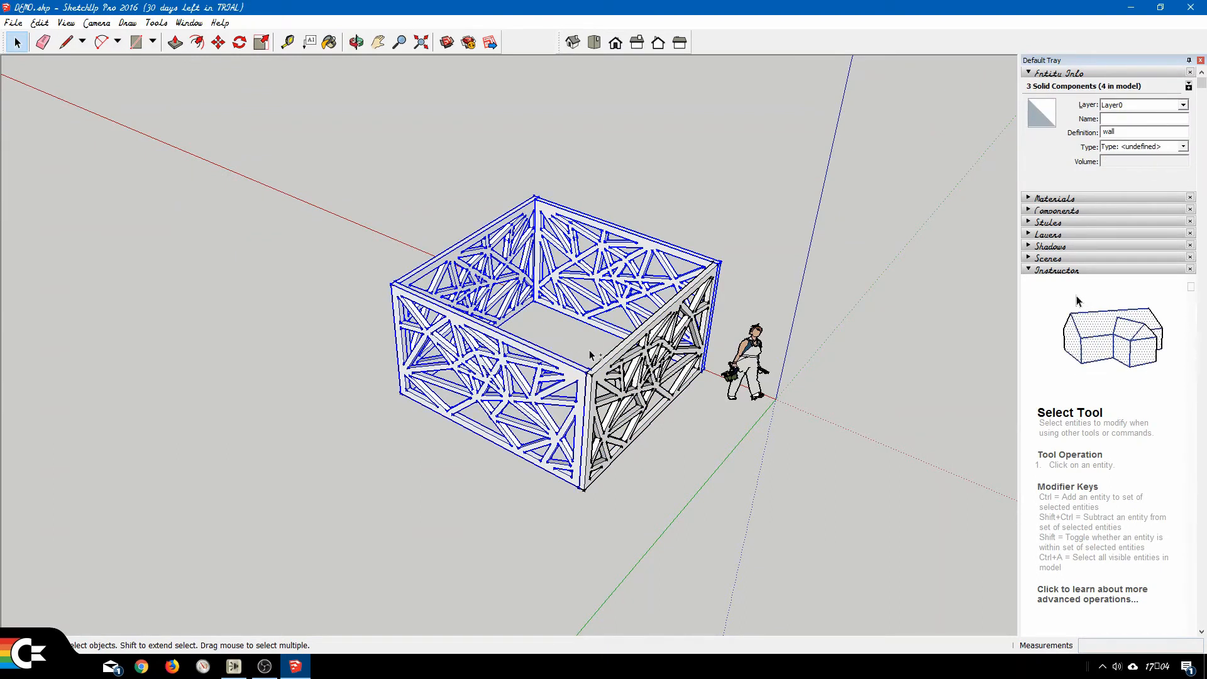
left_click(609, 363, "ctrl")
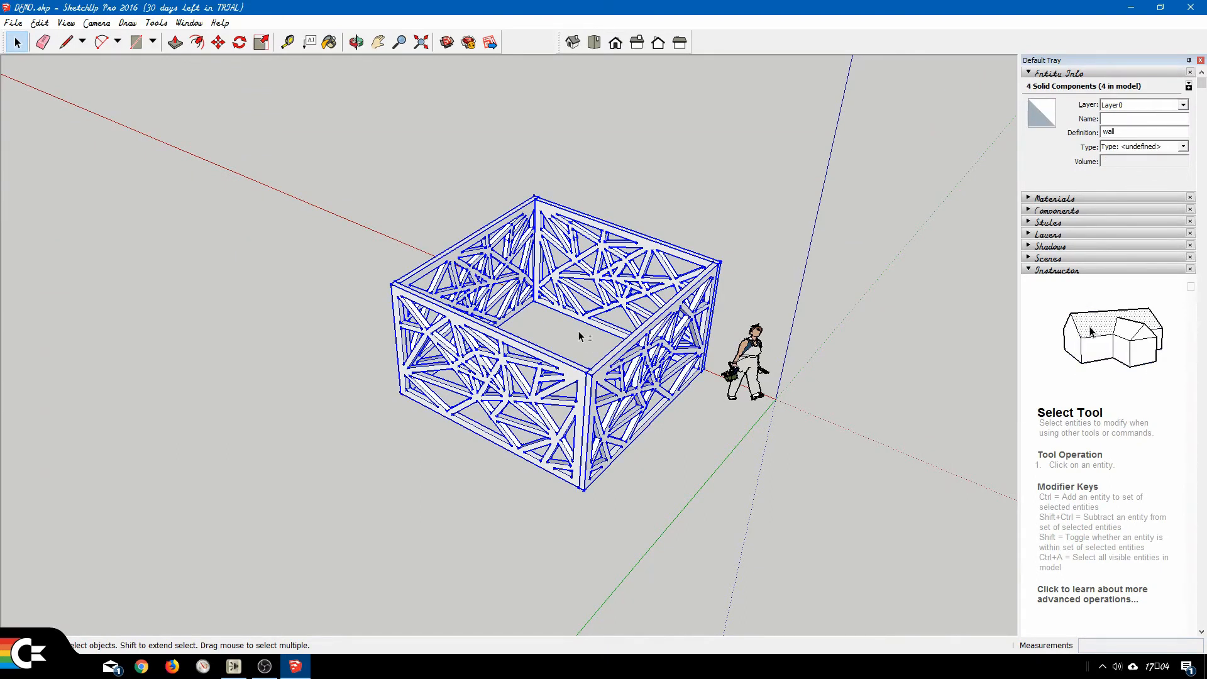
left_click(617, 358, "shift")
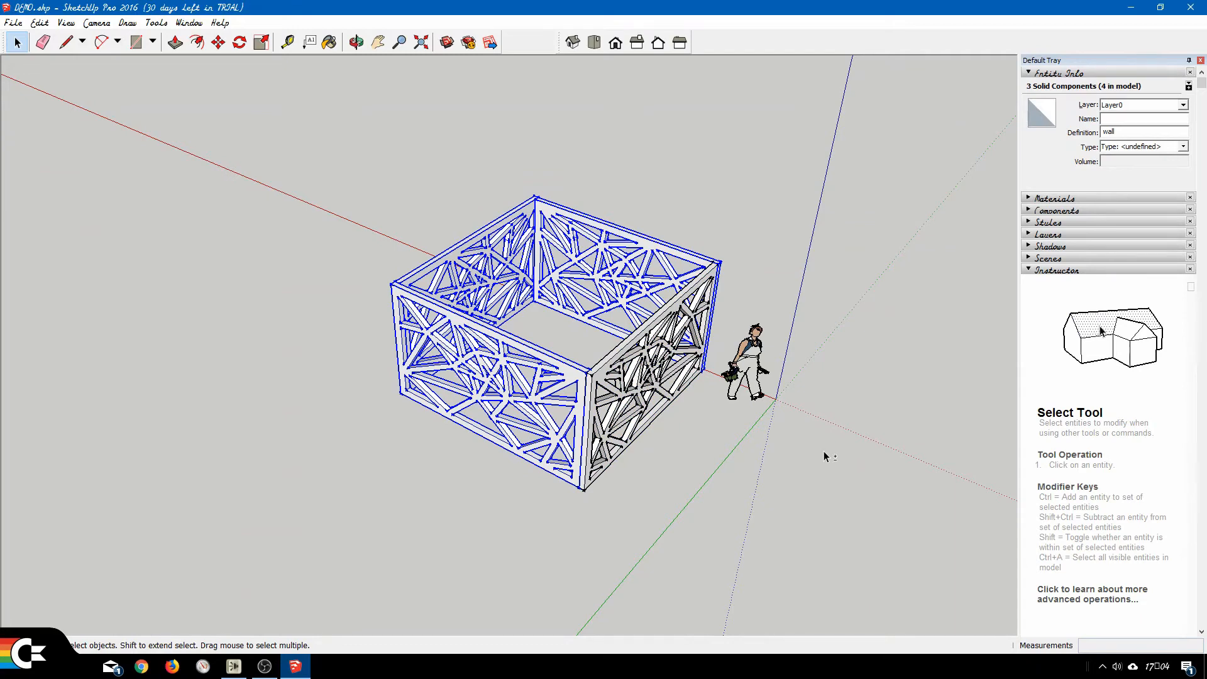
left_click(595, 352, "shift")
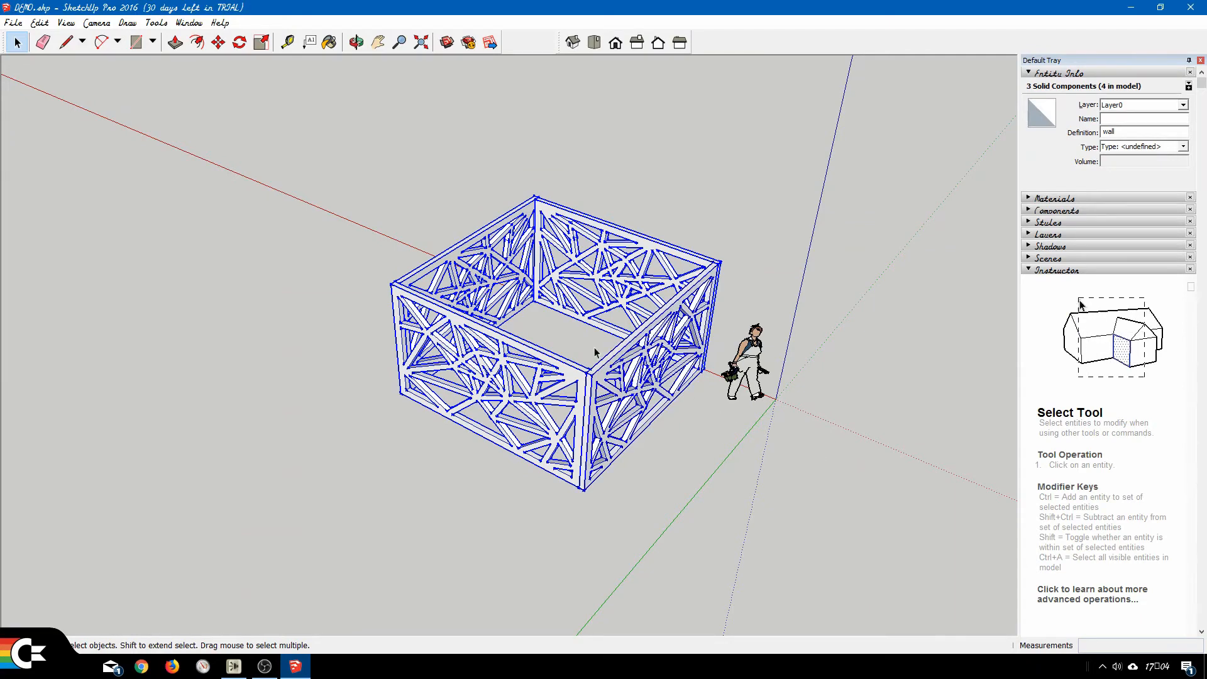
left_click(39, 22)
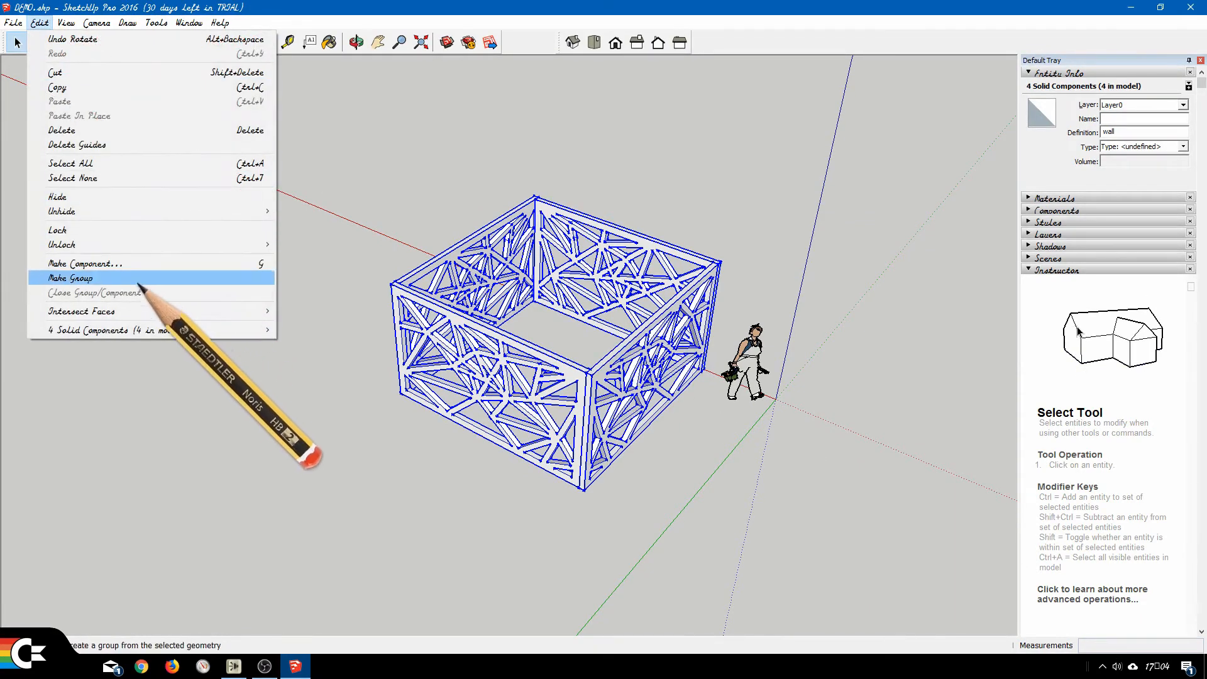
left_click(88, 278)
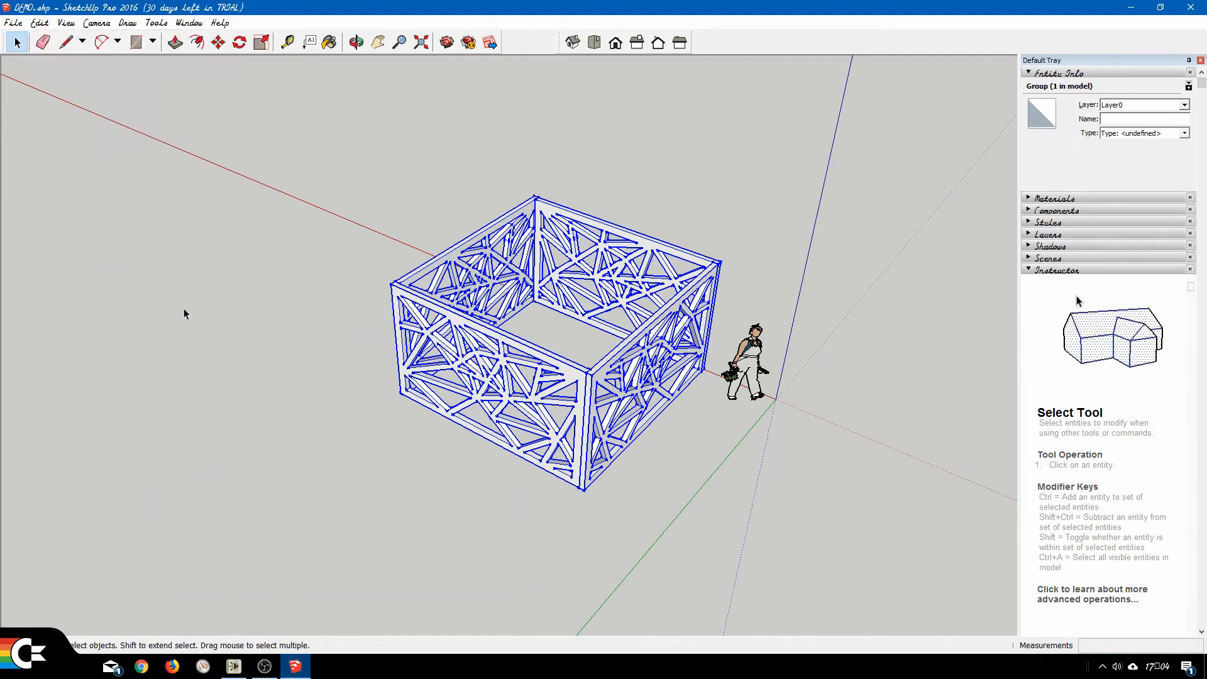
left_click(739, 220)
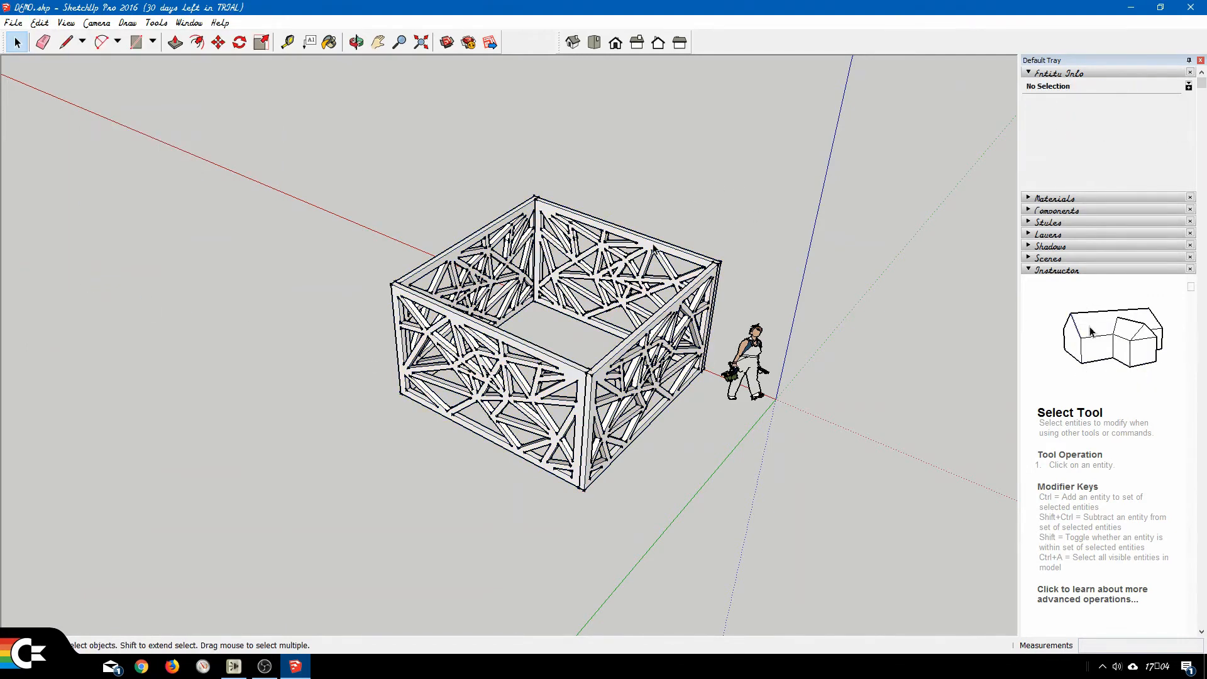
left_click(667, 161)
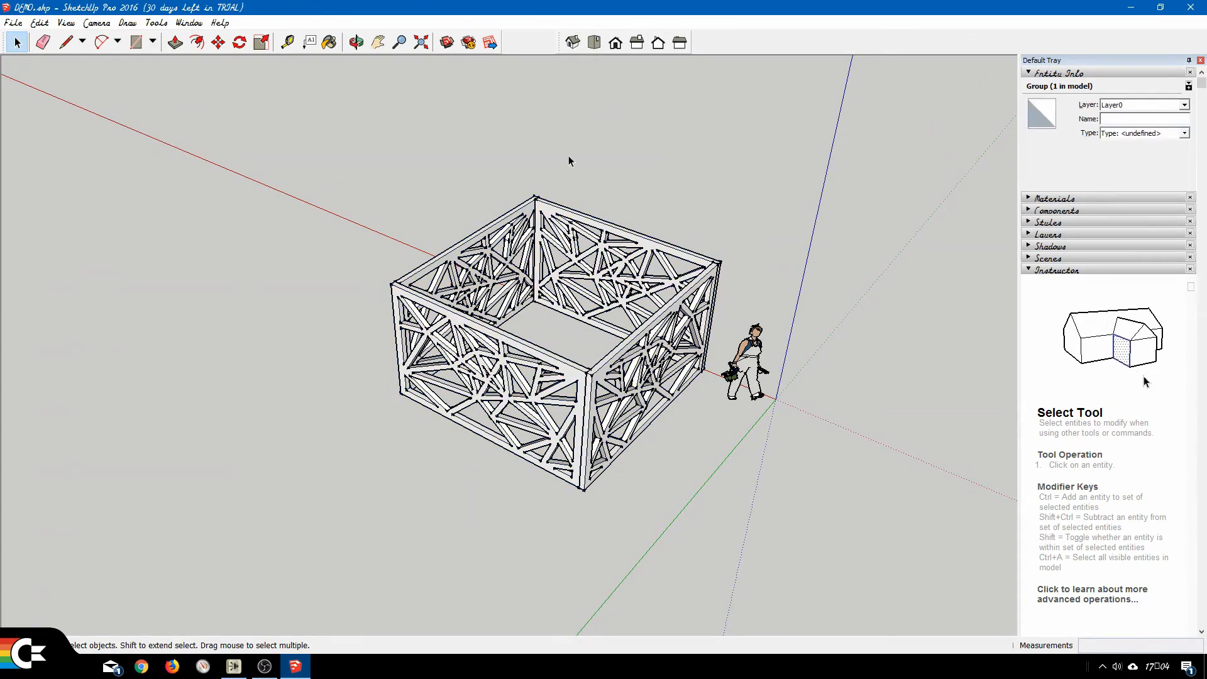
Draw a 3900 x 3900 mm rectangle on the ground inside the enclosure, between two diagonally opposite inner bottom corners of the walls.
left_click(136, 42)
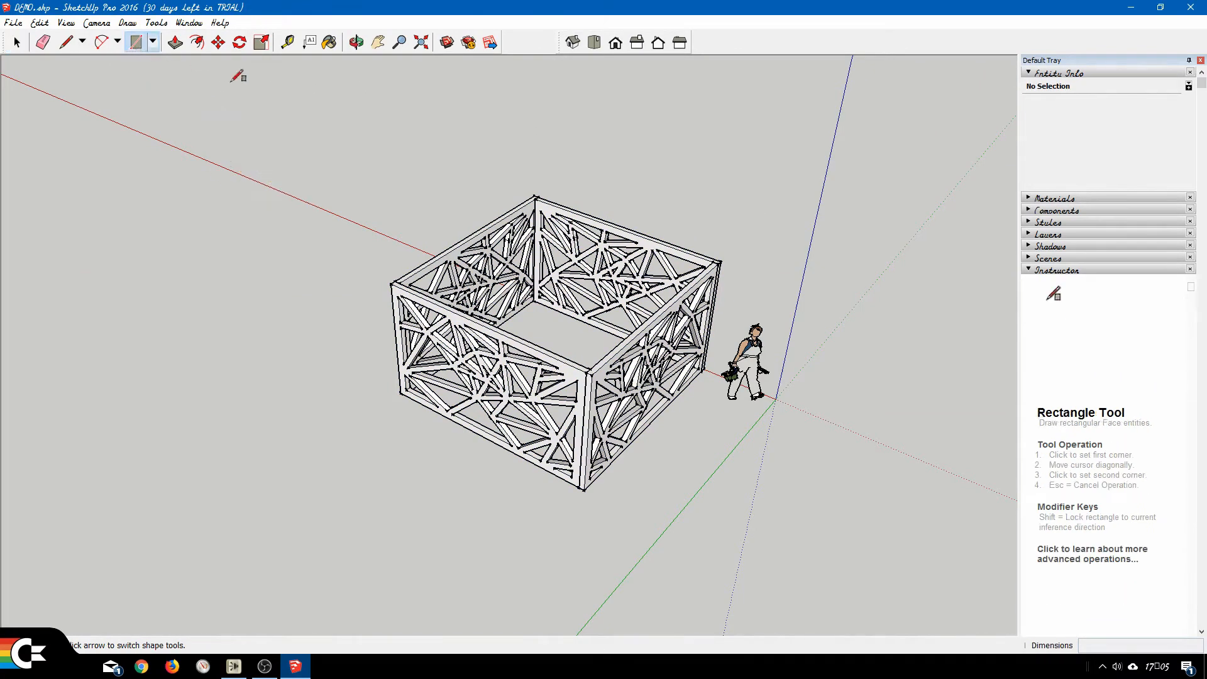
middle_click_drag(545, 209, 528, 343)
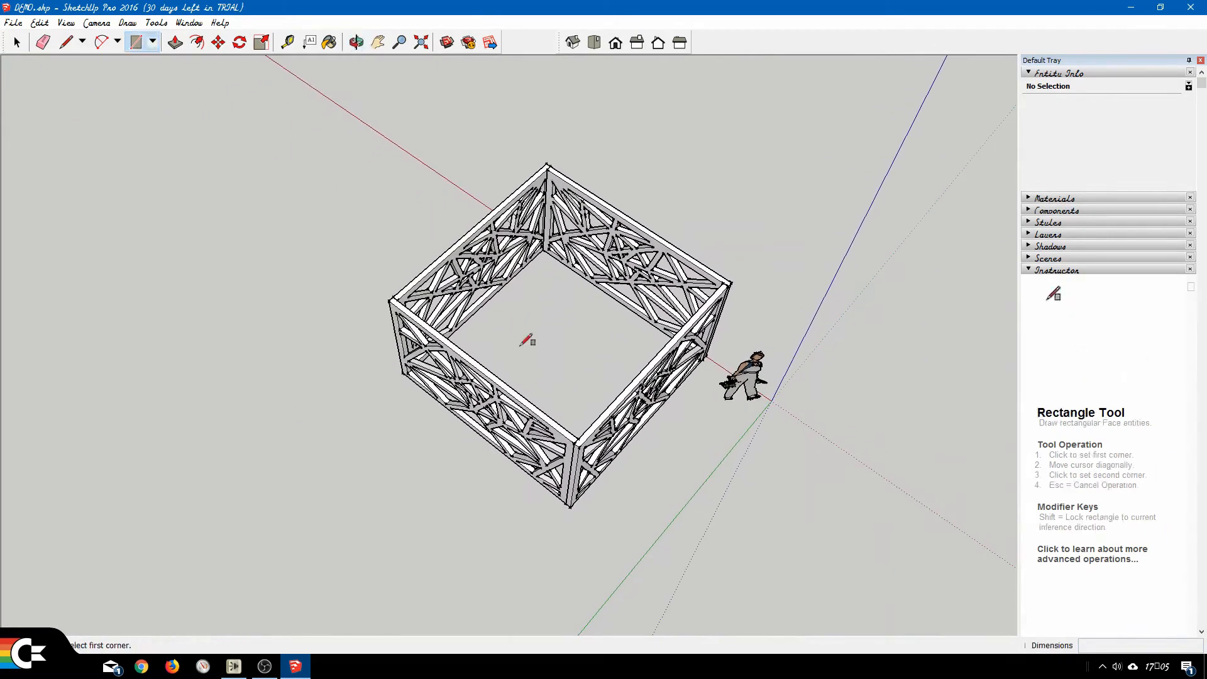
scroll(536, 270, "up", 5)
scroll(558, 207, "up", 4)
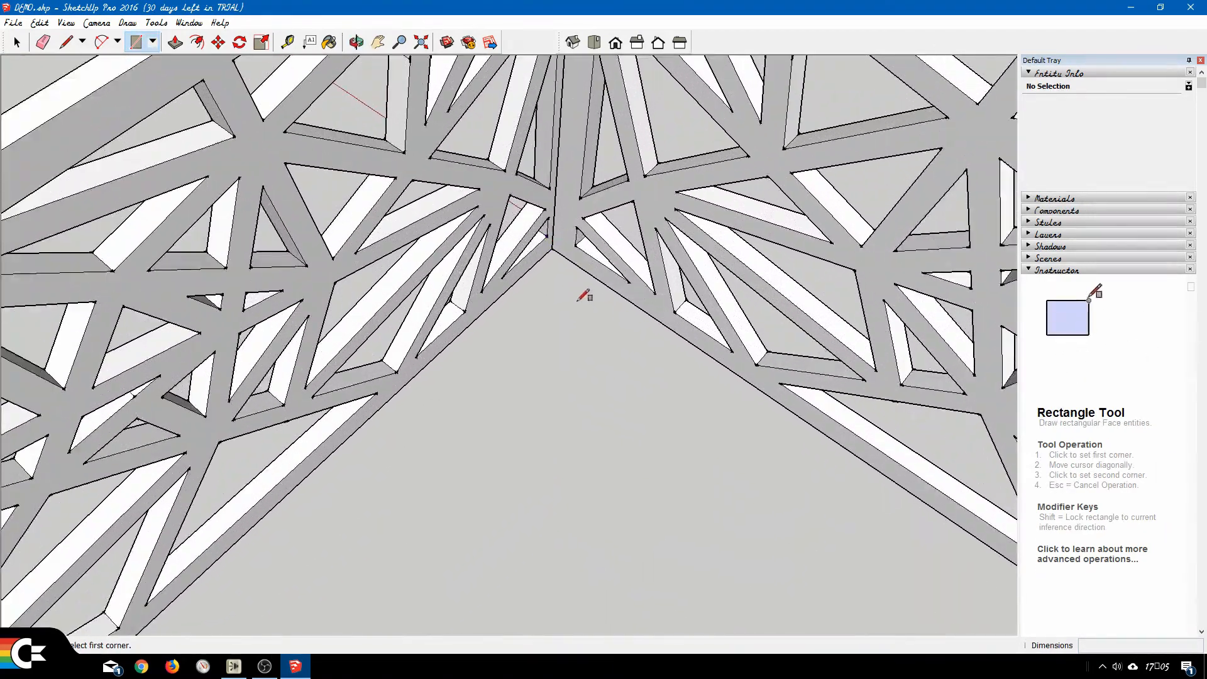
left_click(553, 248)
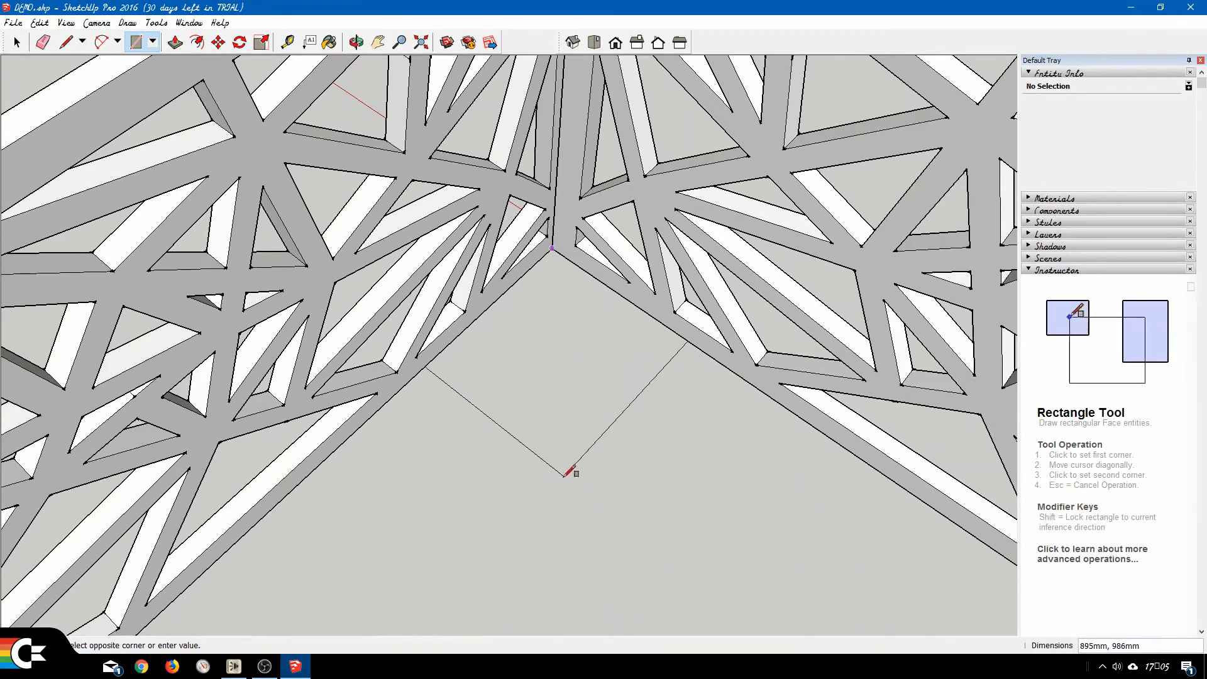
scroll(573, 479, "down", 8)
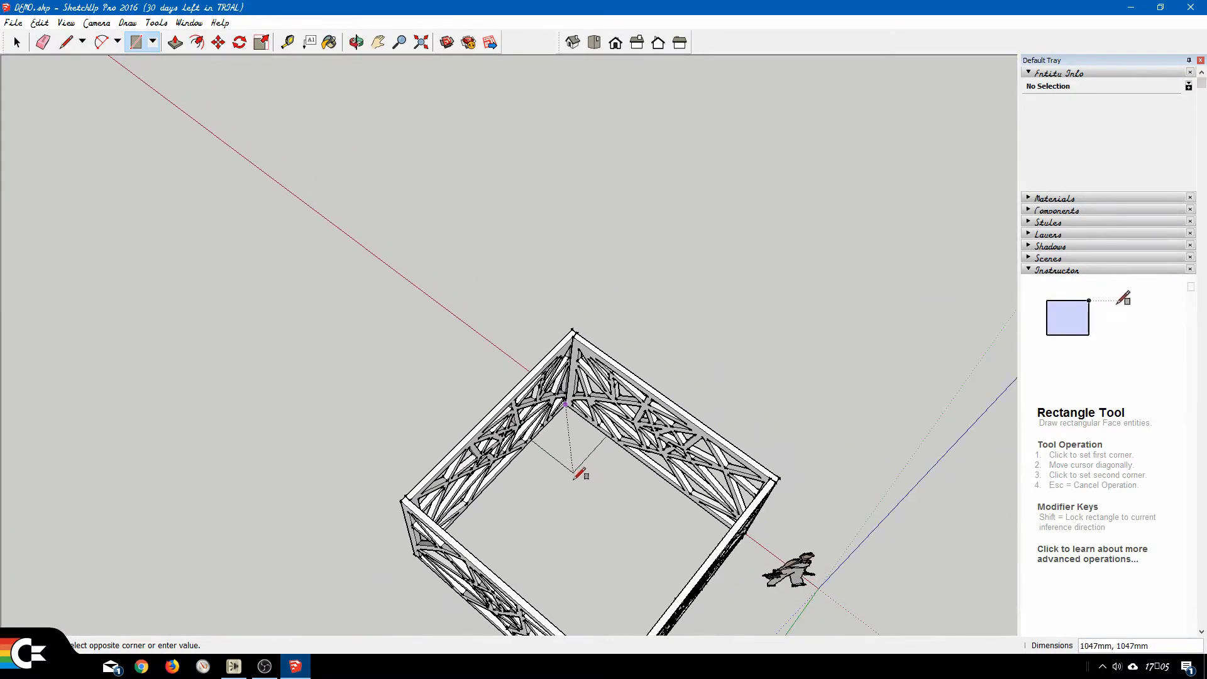
middle_click_drag(591, 509, 633, 344)
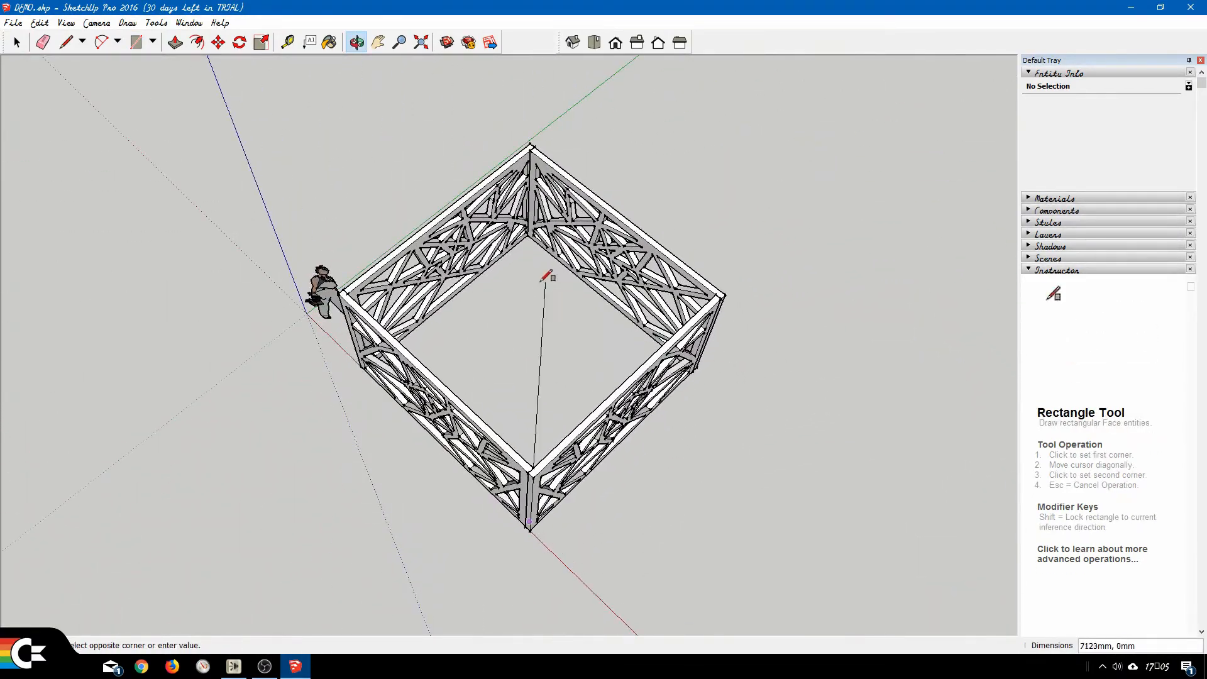
scroll(535, 263, "up", 8)
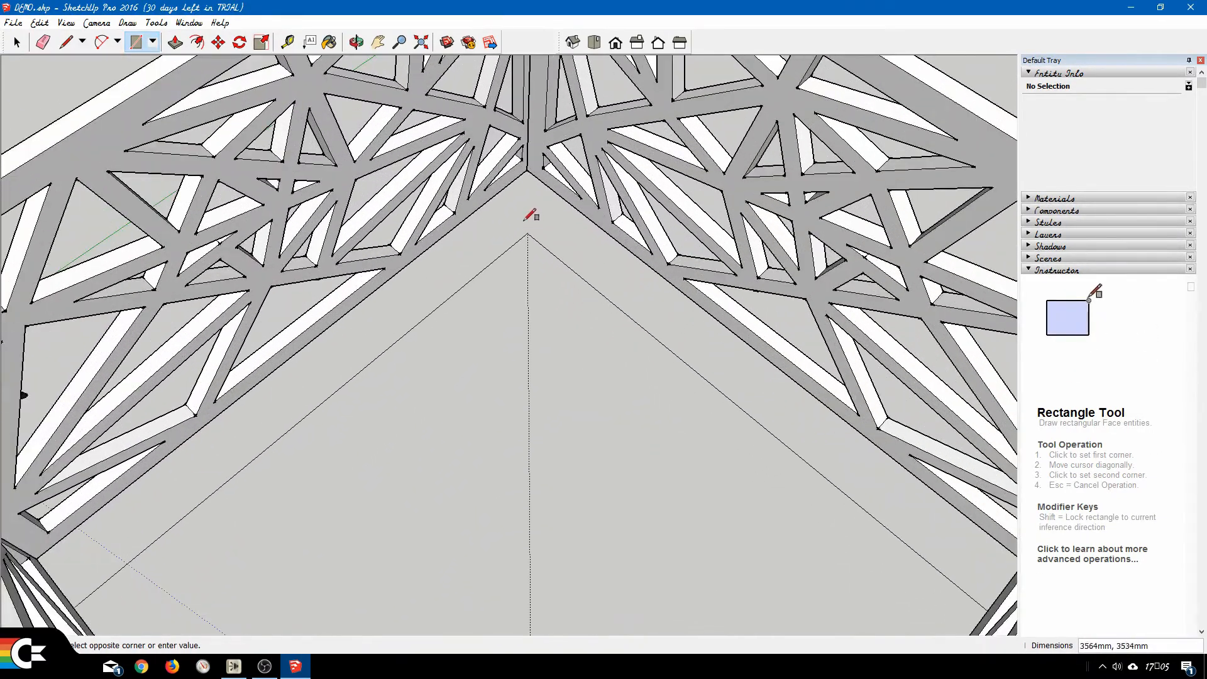
left_click(527, 168)
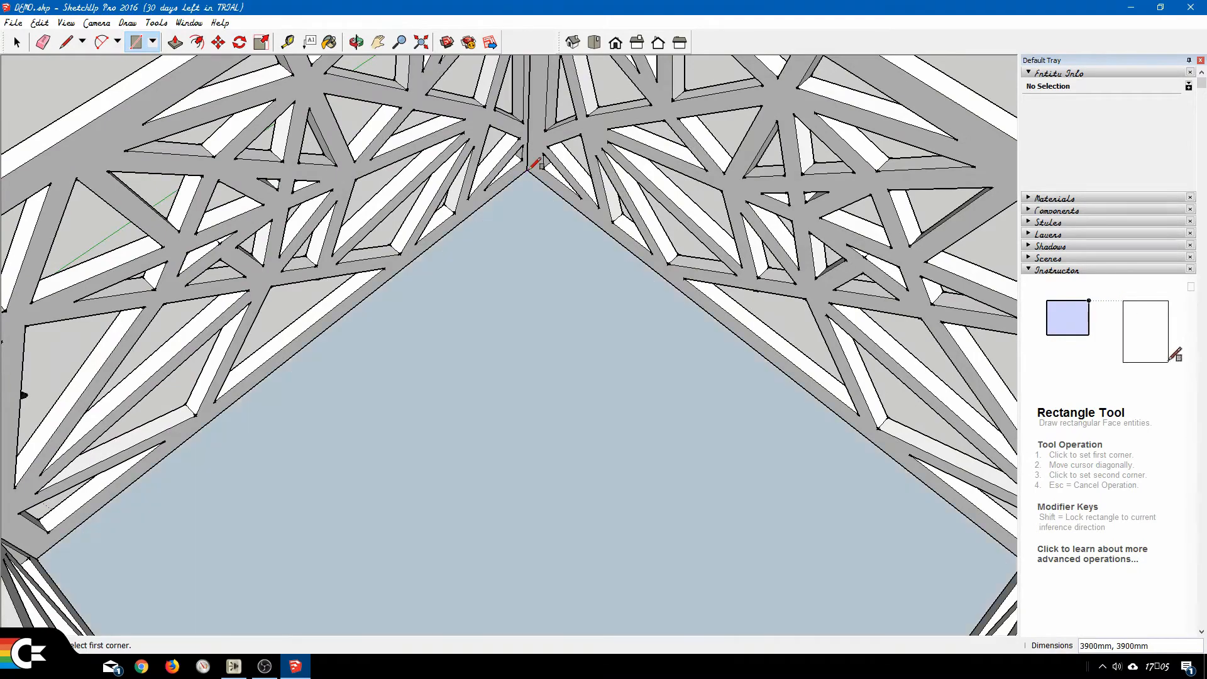
Push/Pull the floor rectangle up 2400 mm to the top edge of the walls.
scroll(385, 302, "down", 10)
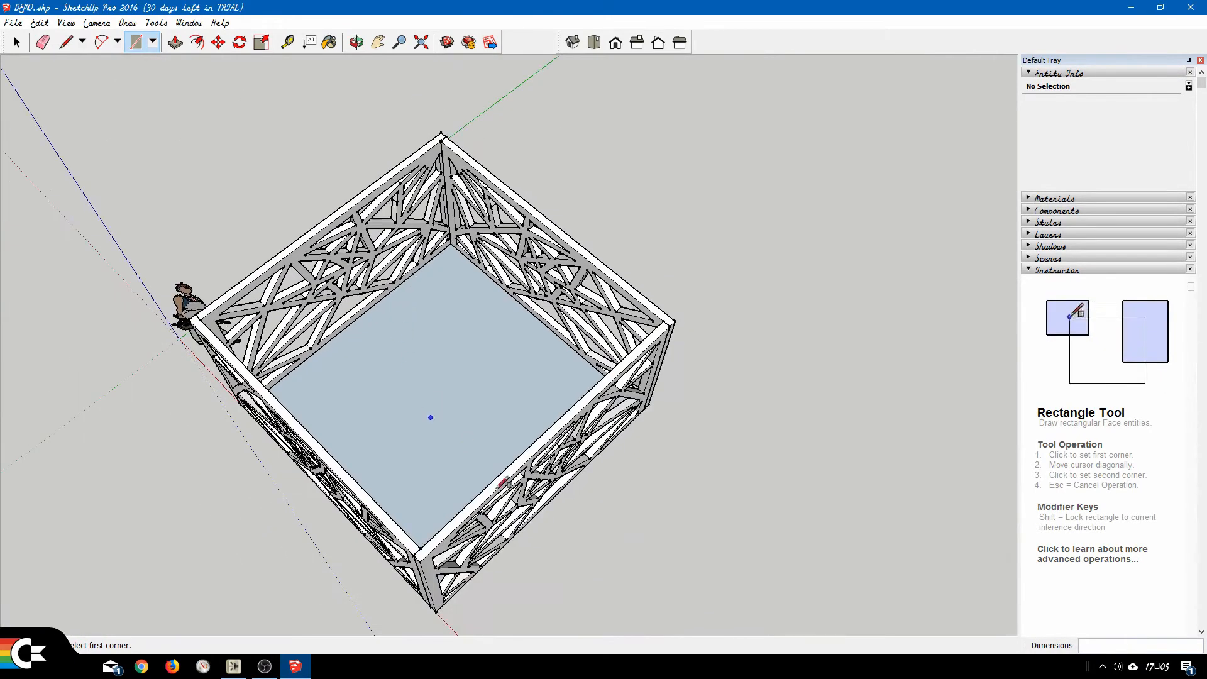
middle_click_drag(434, 383, 447, 374)
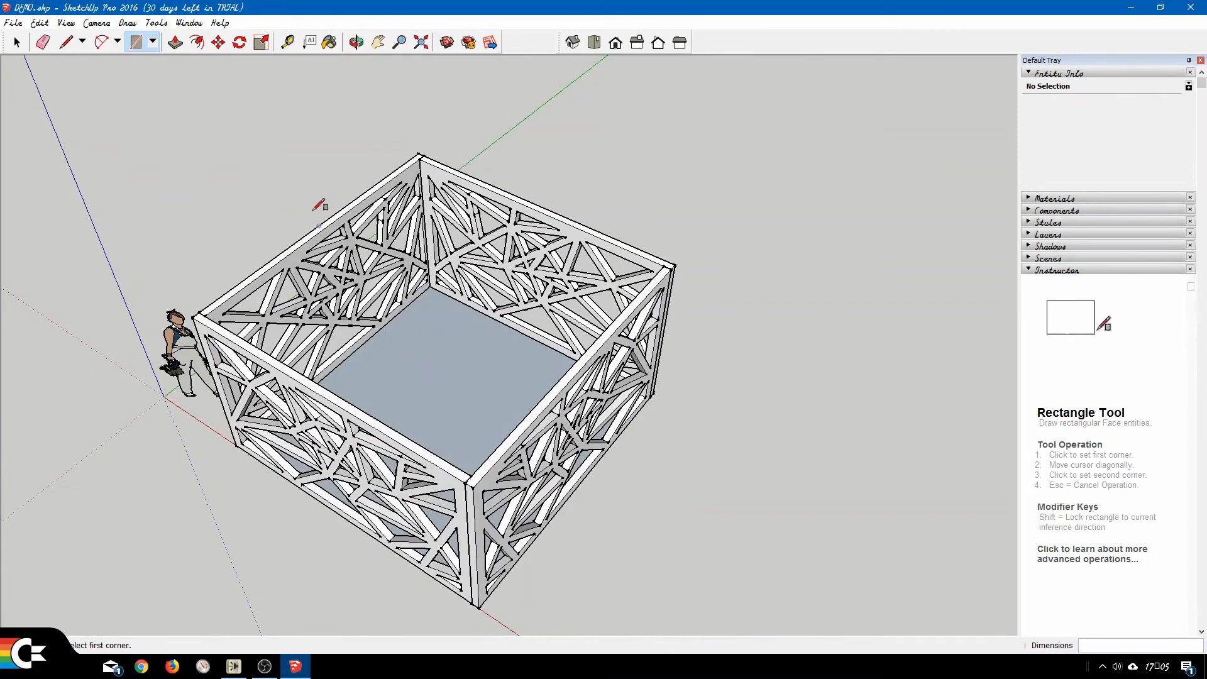
left_click(175, 42)
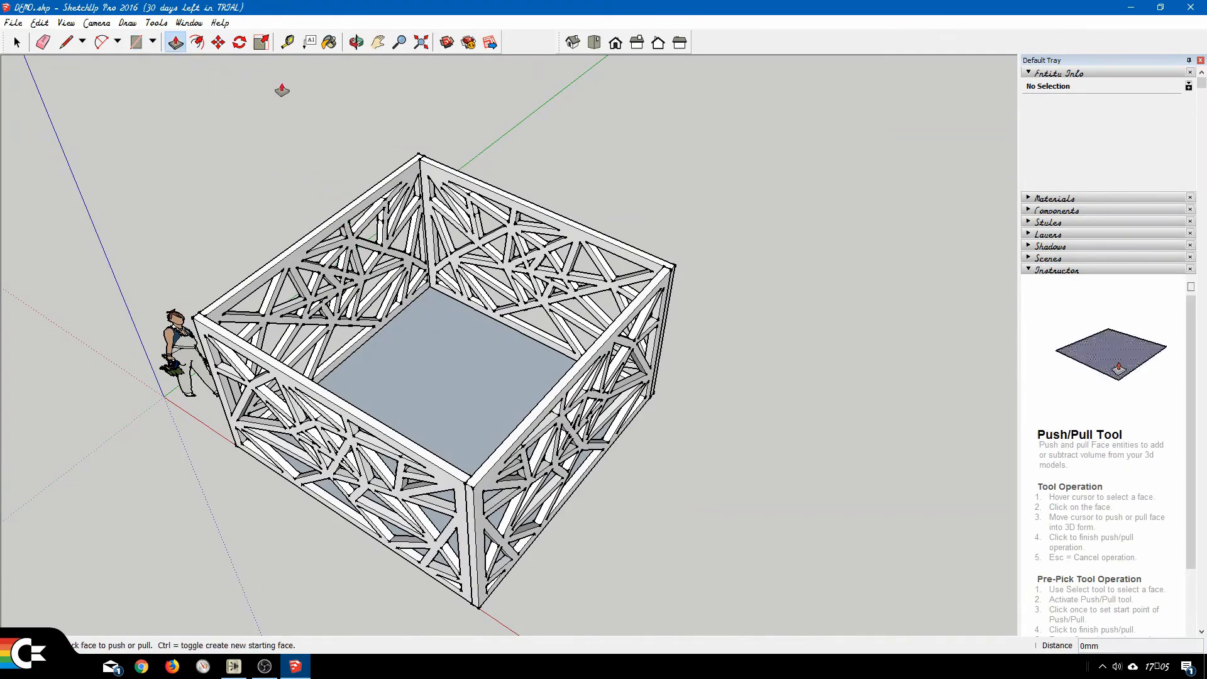
left_click(451, 397)
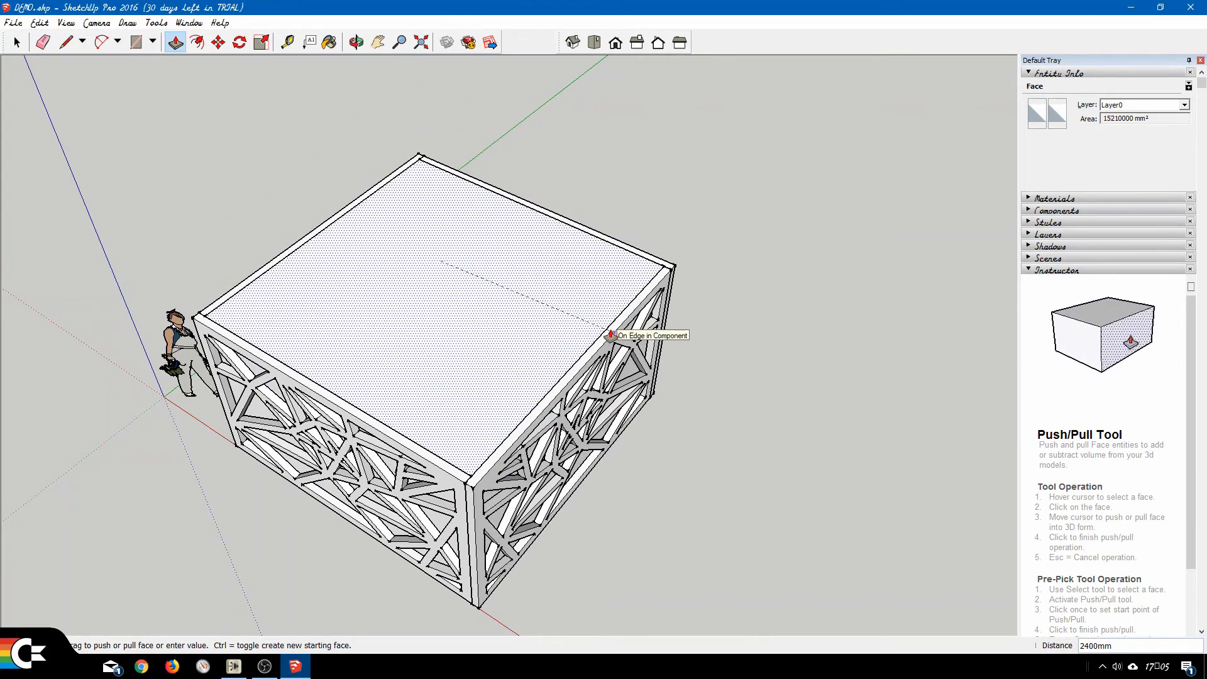
left_click(611, 335)
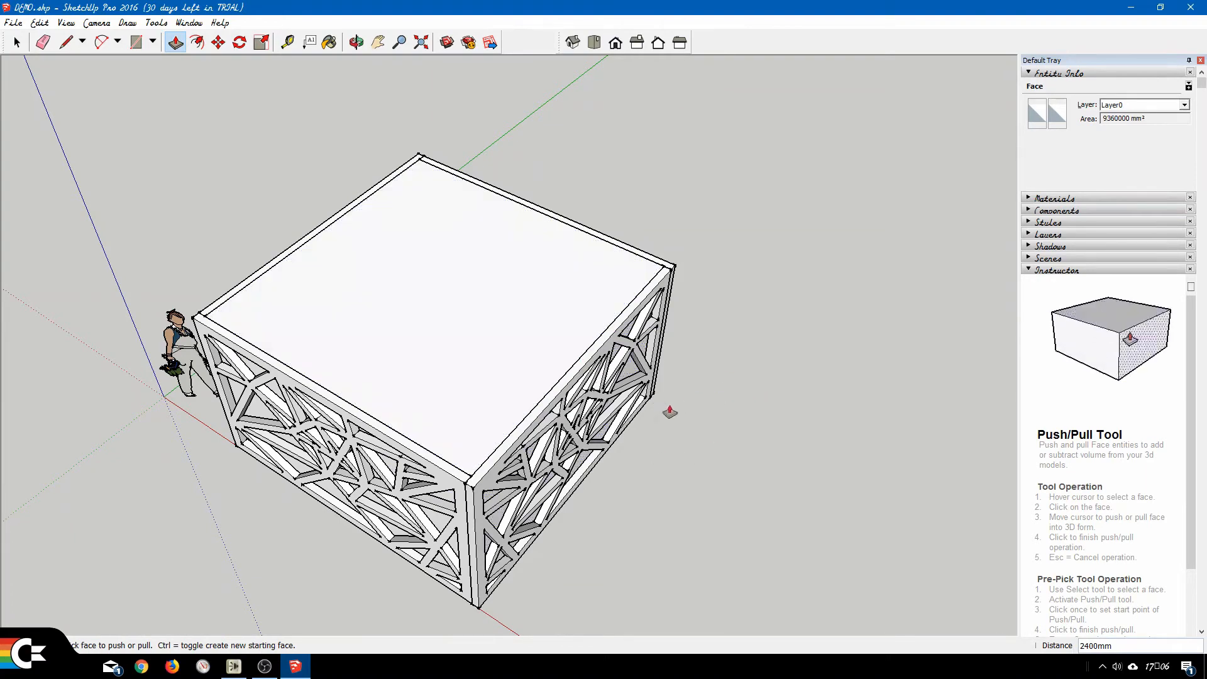
Select the entire inner box with all its connected faces and edges.
left_click(17, 43)
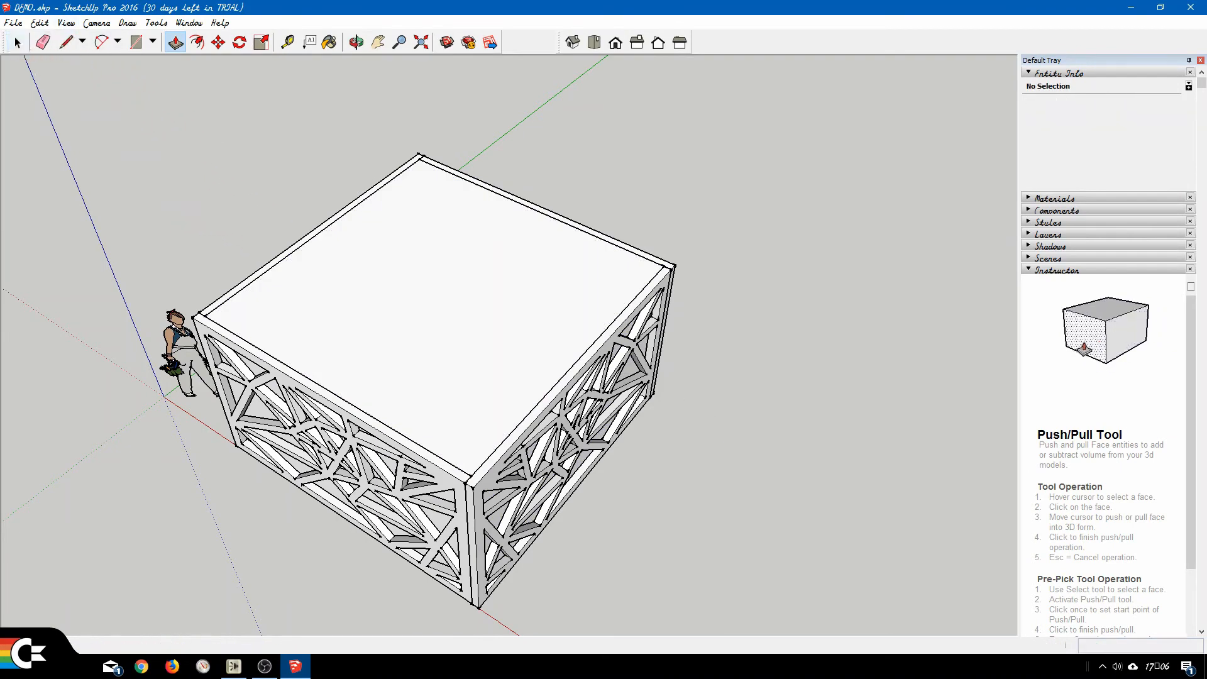
left_click(467, 276)
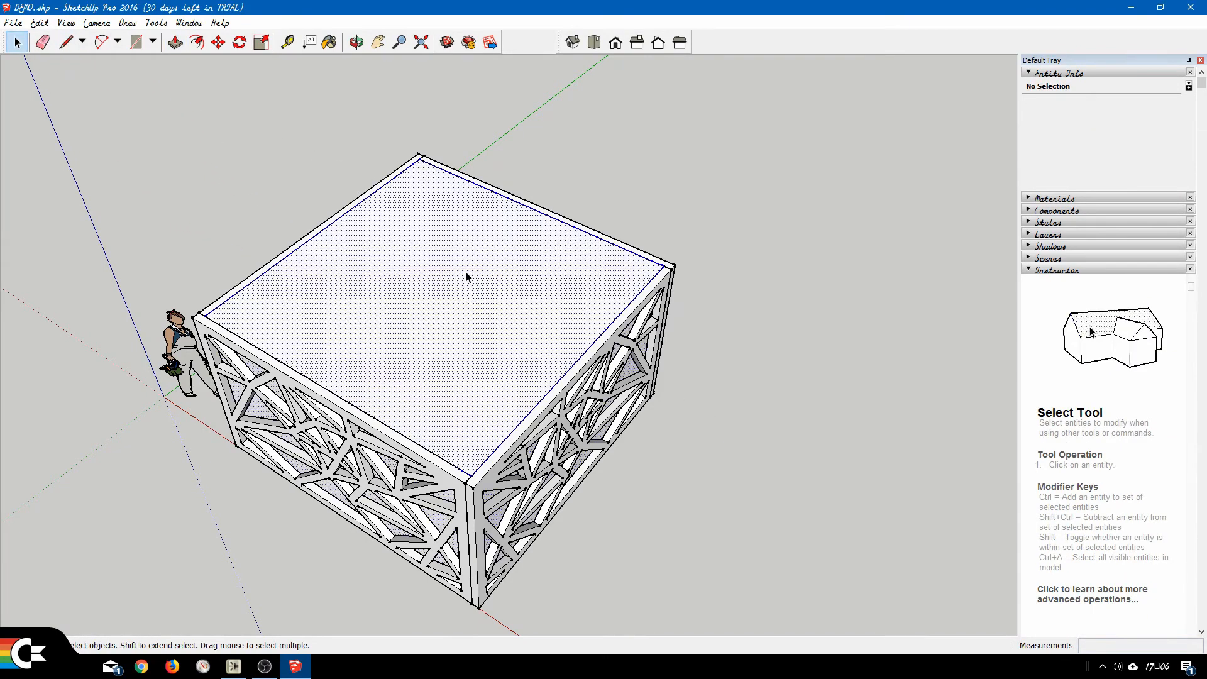
middle_click_drag(735, 476, 768, 353)
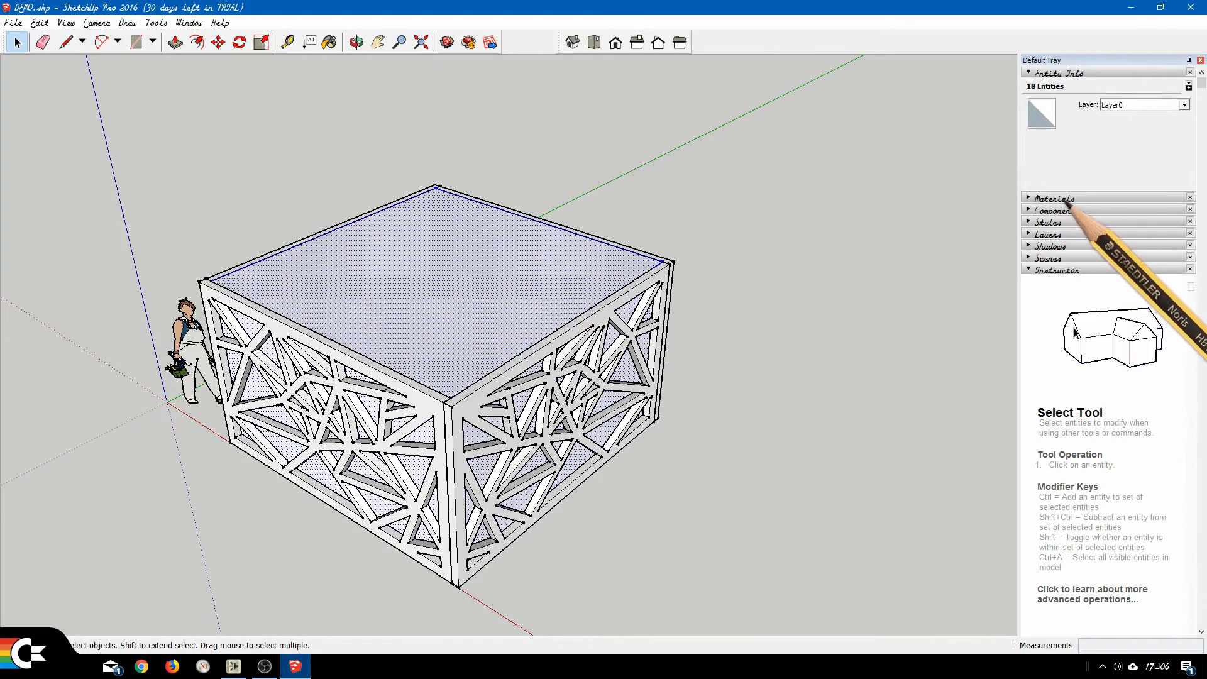
Hide the Default Tray and show it again, and remove the Materials section from it.
left_click(1201, 60)
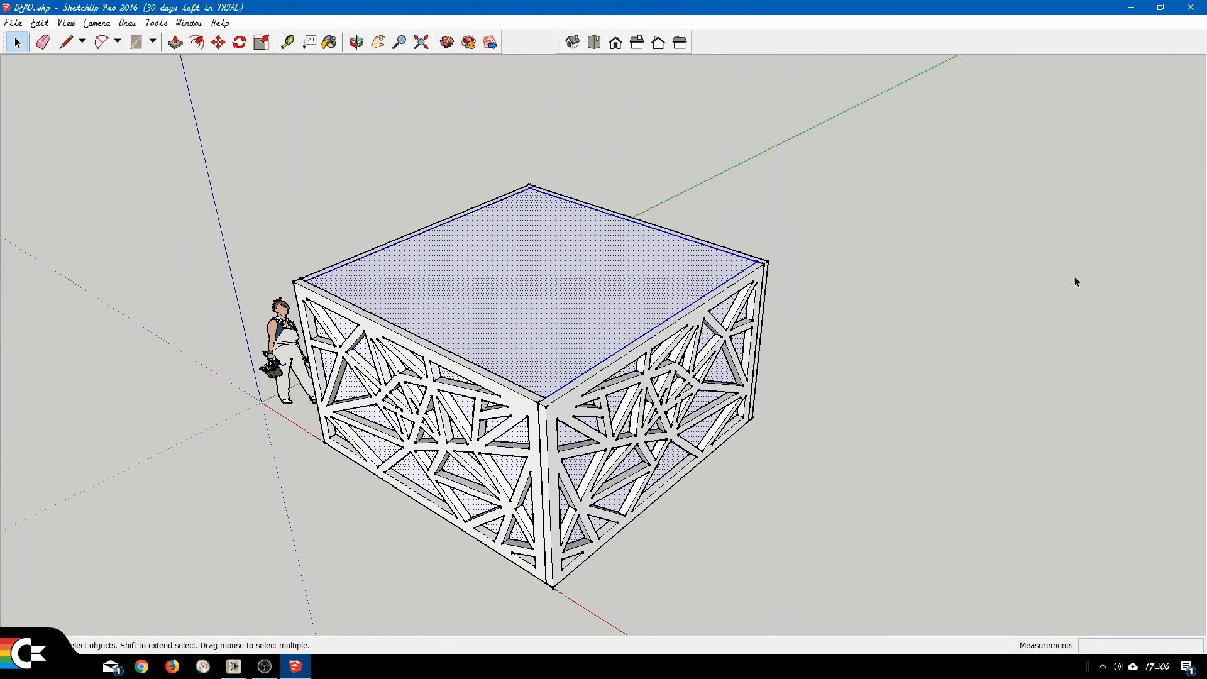
left_click(189, 22)
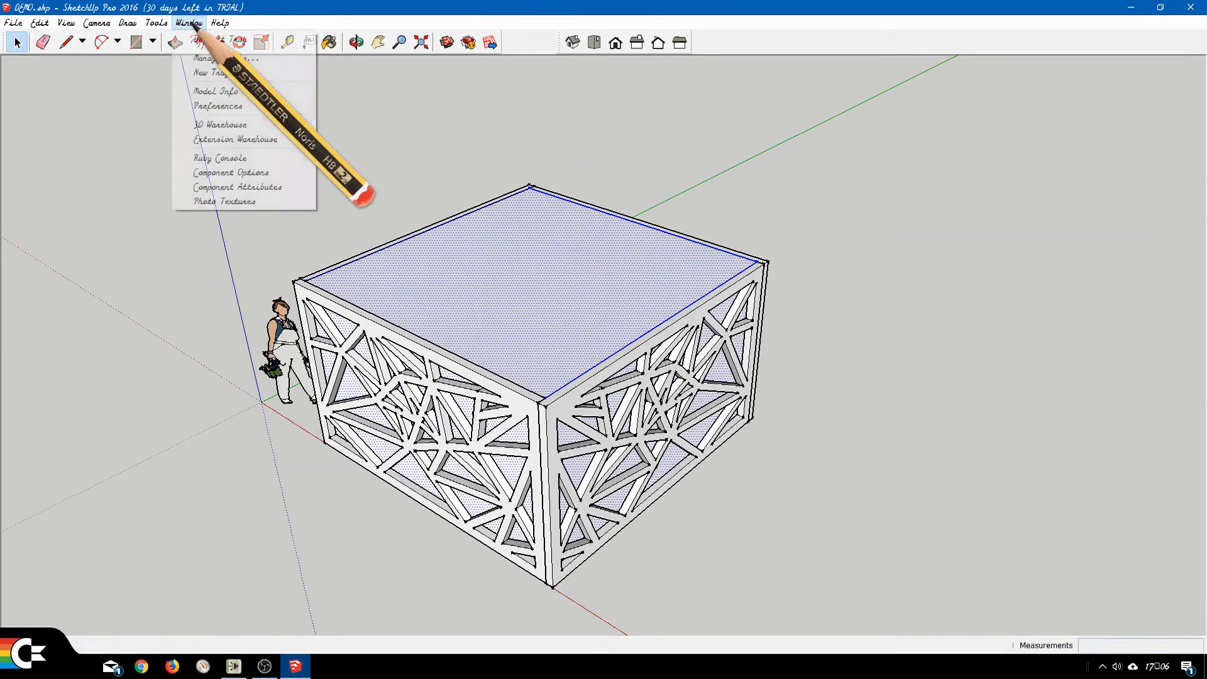
mouse_move(235, 39)
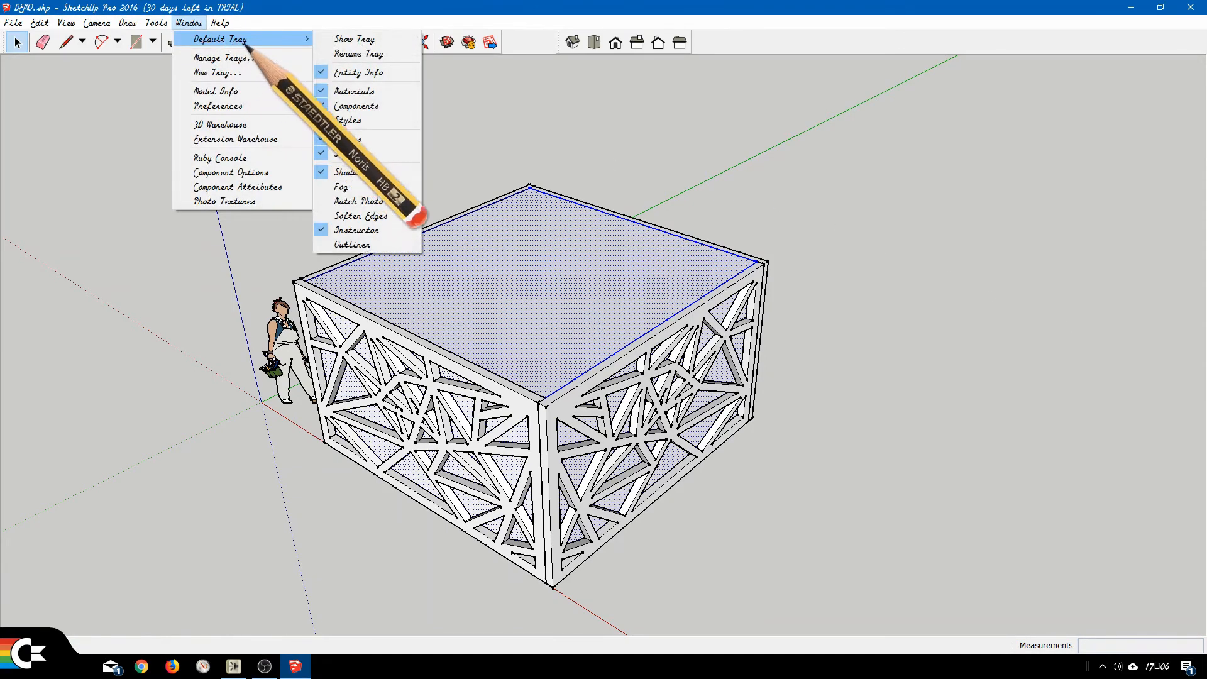
left_click(378, 42)
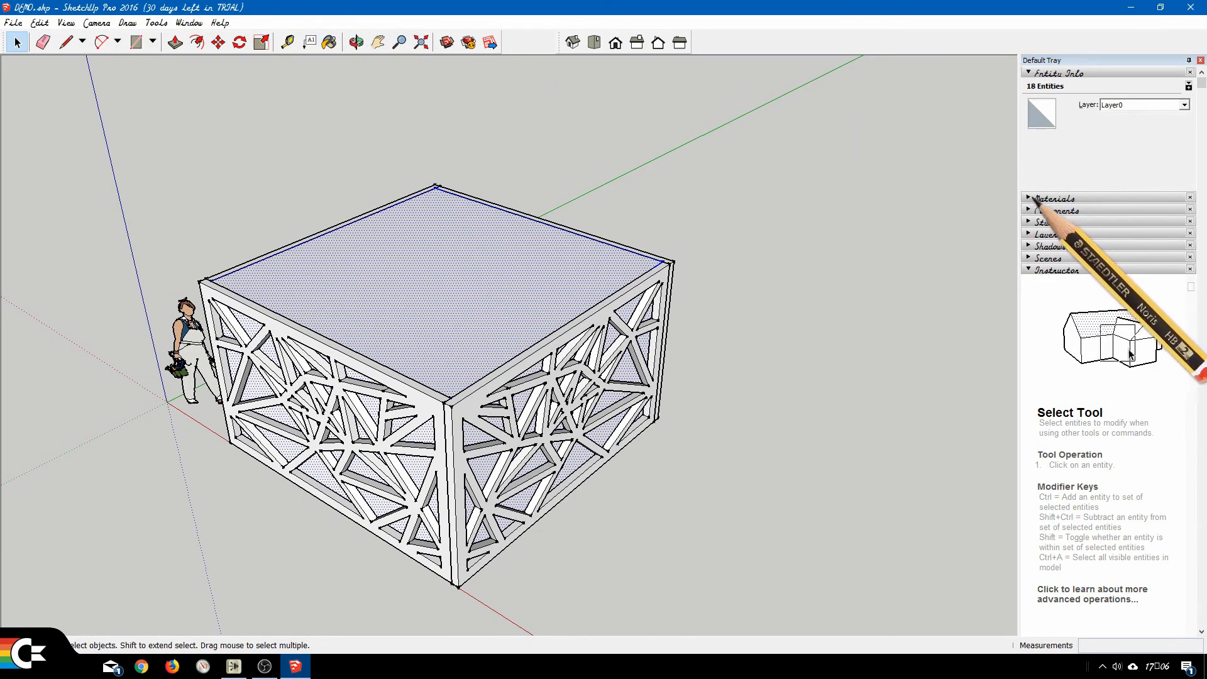
left_click(1191, 197)
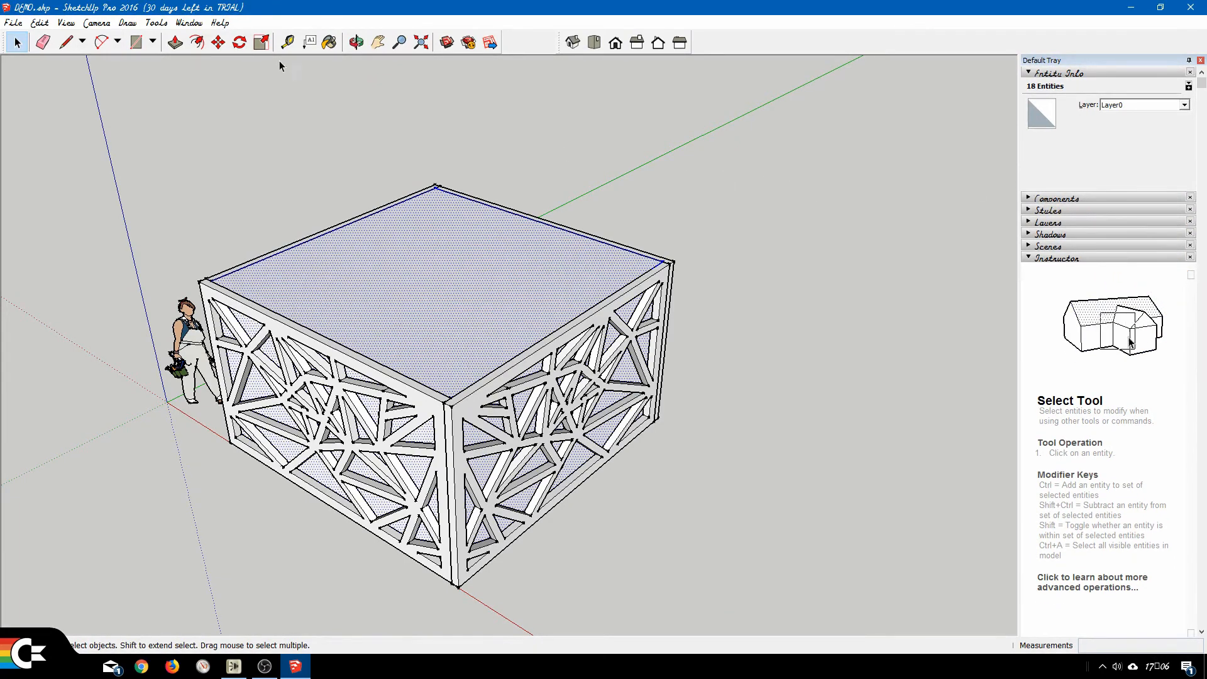
Add the Materials section back to the Default Tray and collapse the Instructor section.
left_click(189, 23)
mouse_move(214, 39)
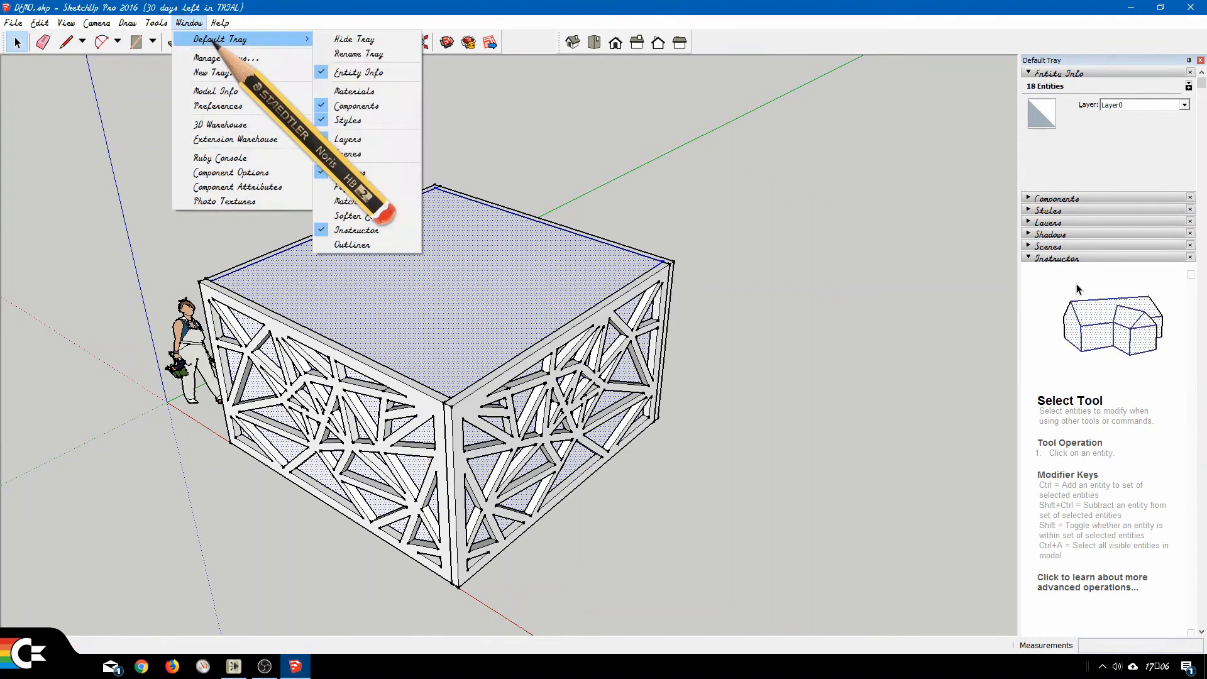
left_click(355, 92)
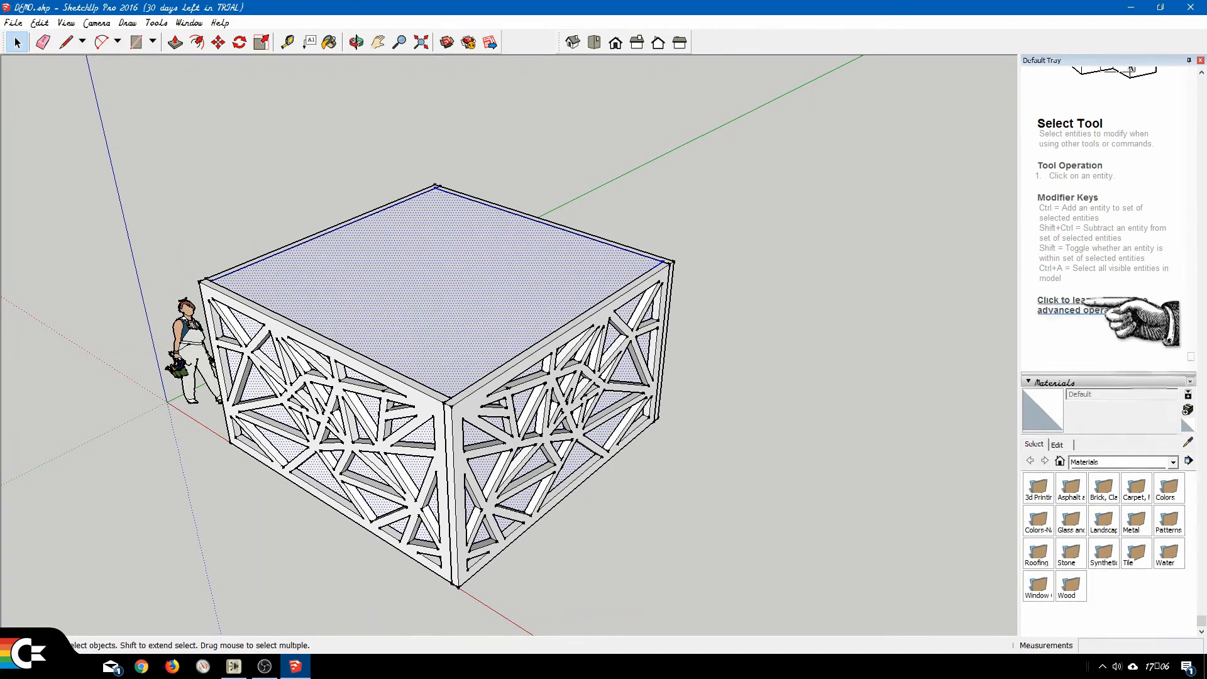
scroll(1088, 302, "up", 5)
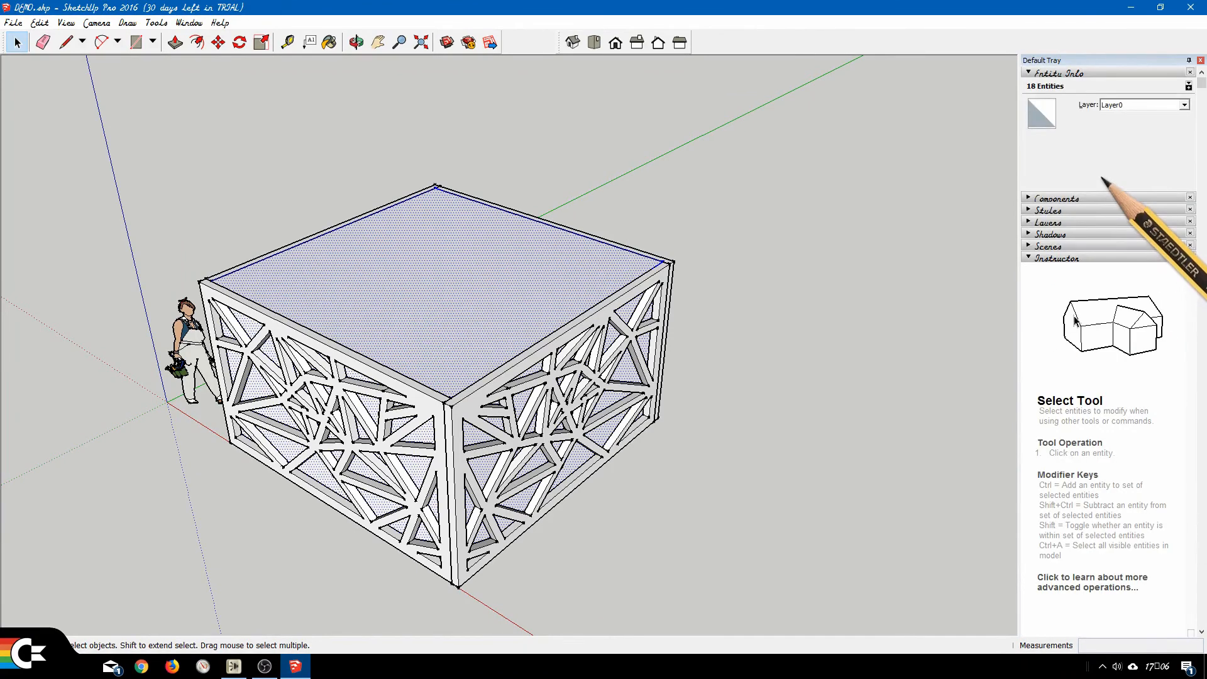
left_click(1054, 259)
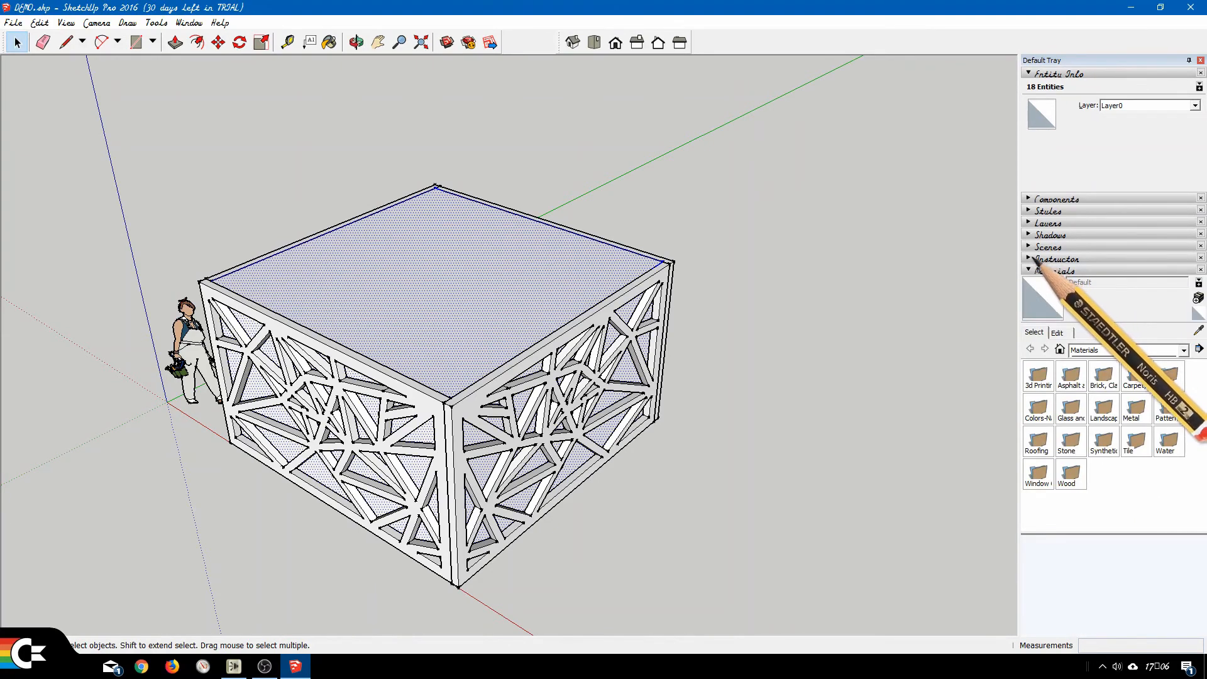
Paint the selected inner box with Translucent Glass Tinted from the Glass and Mirrors collection, then clear the selection.
left_click(1096, 351)
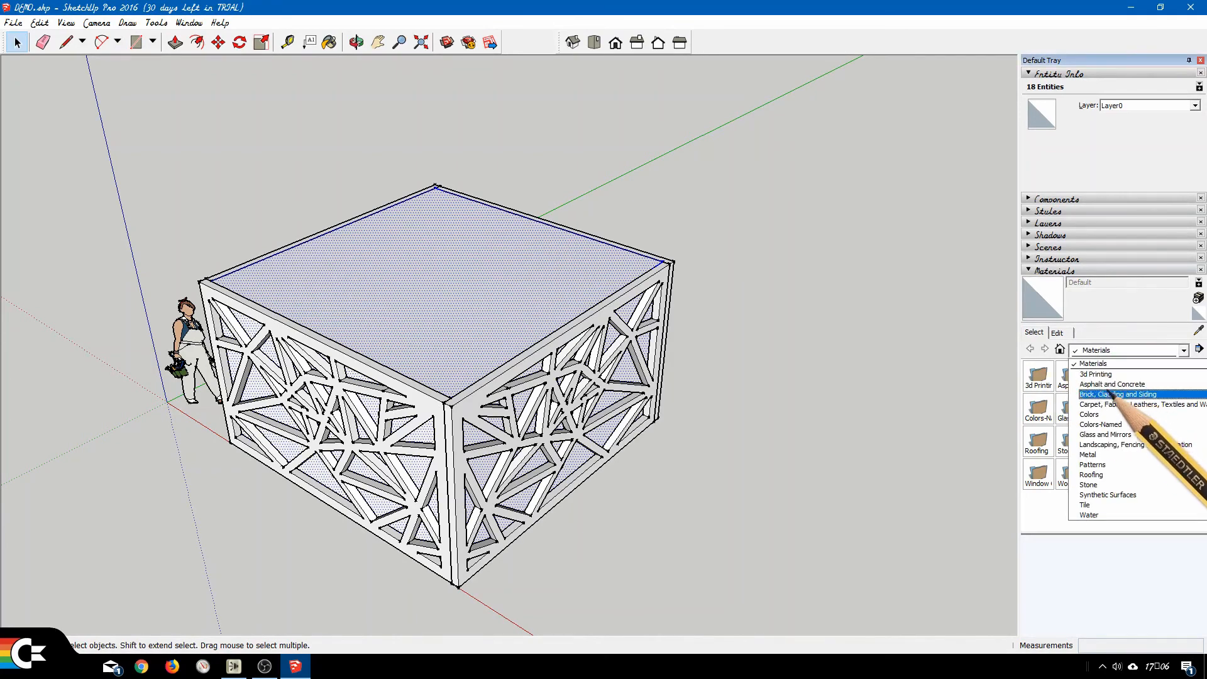
left_click(1131, 436)
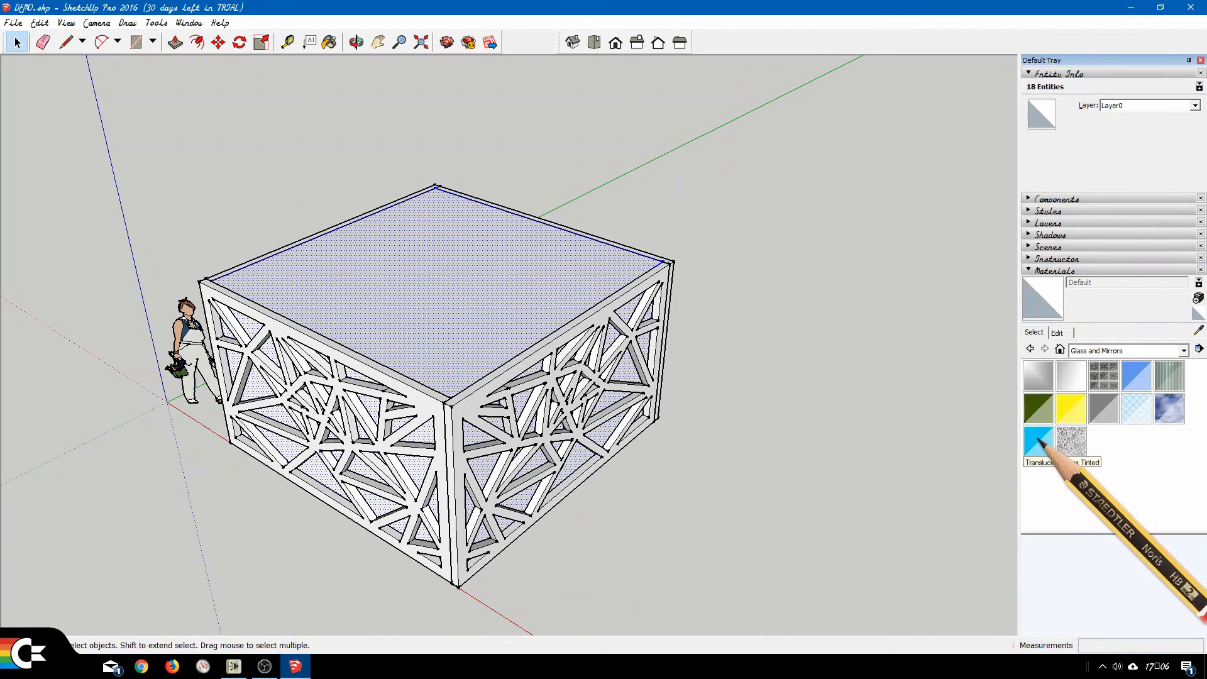
left_click(1040, 444)
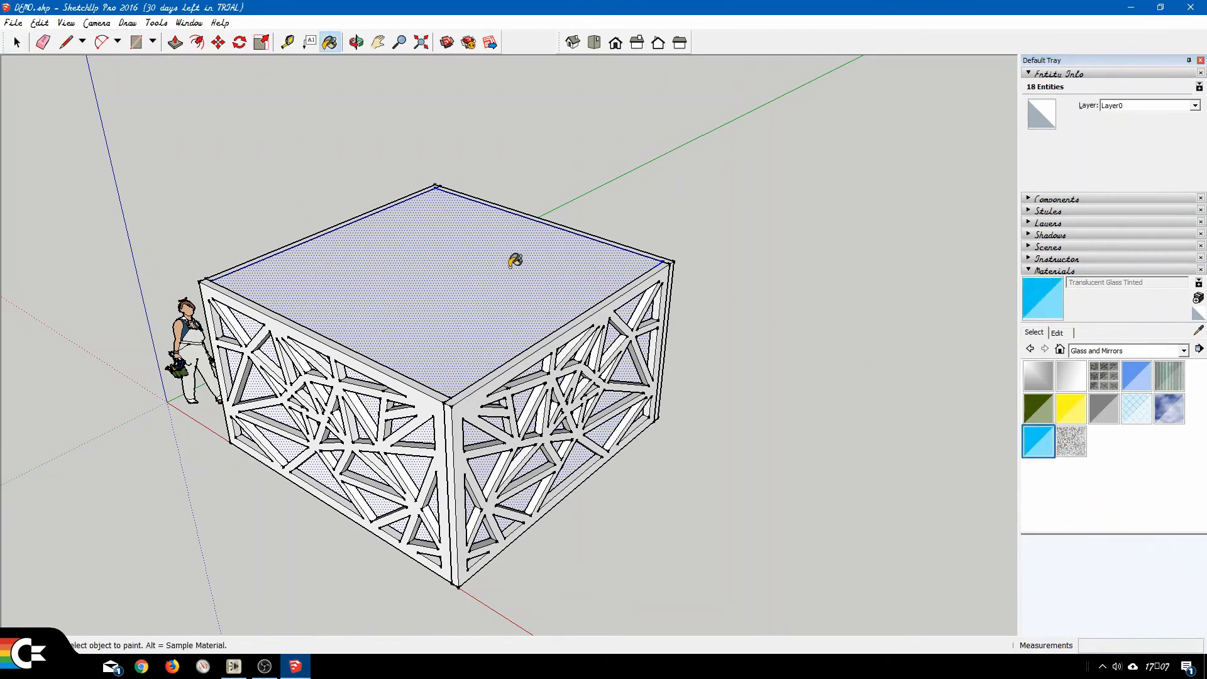
left_click(476, 254)
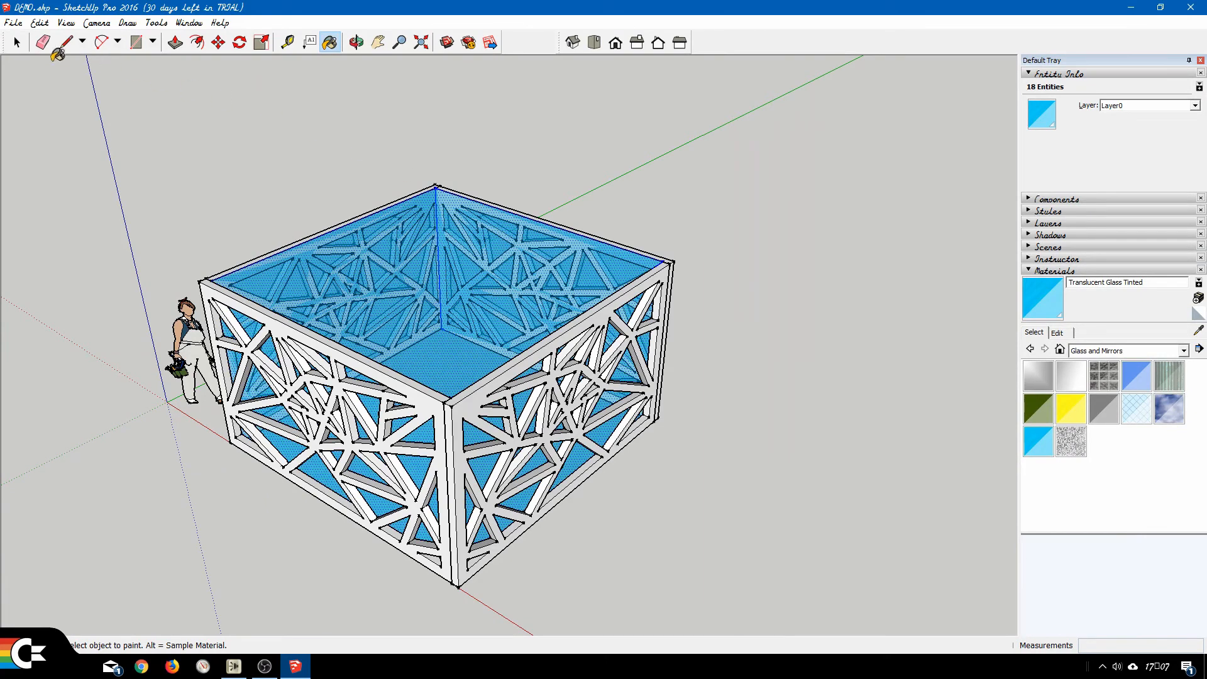
left_click(17, 42)
left_click(575, 165)
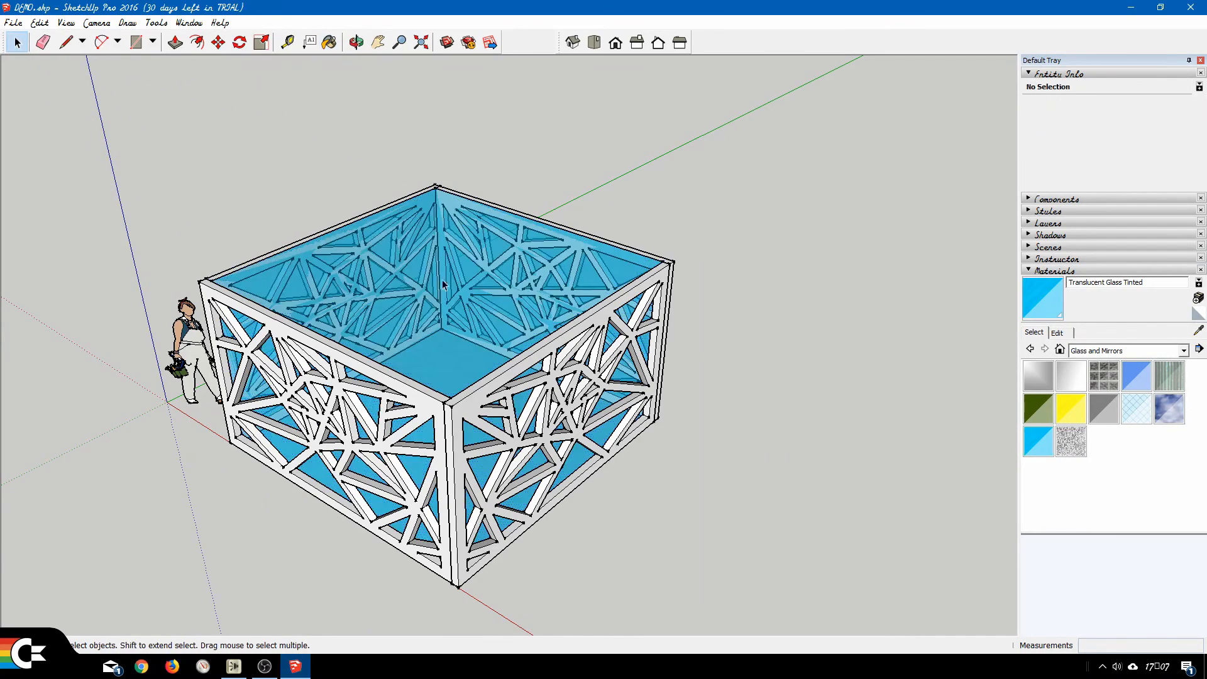
Delete the top and bottom faces of the glass box, leaving its four sides.
left_click(462, 294)
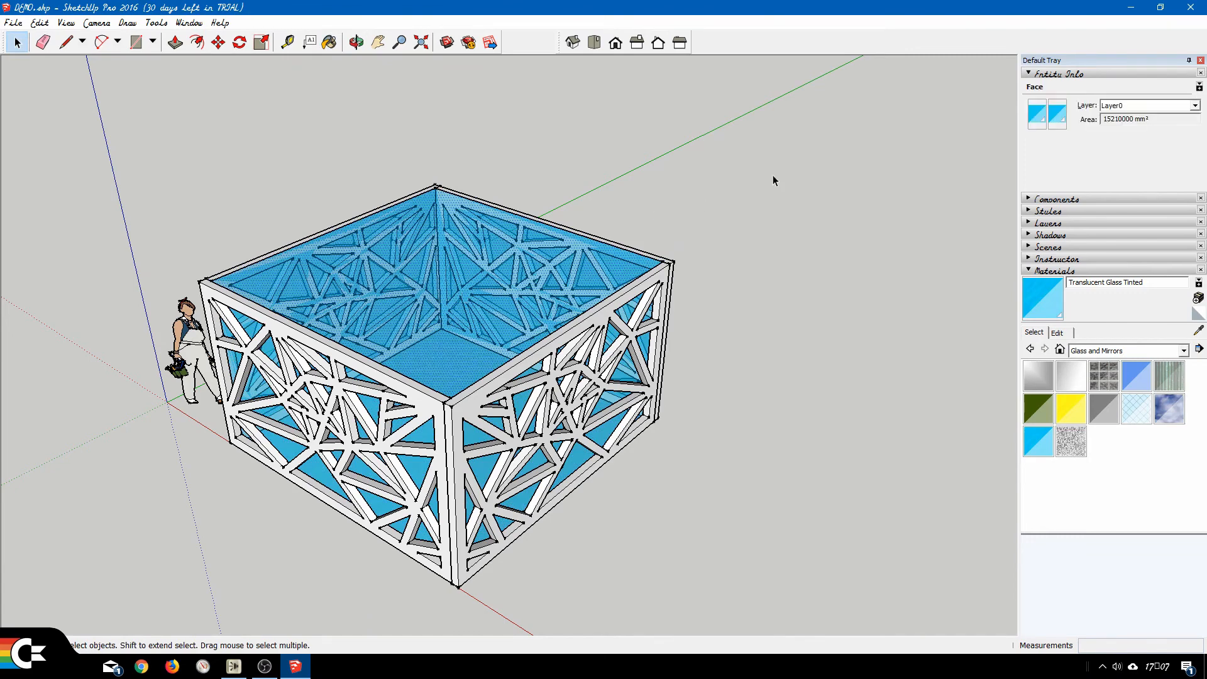
key("Delete")
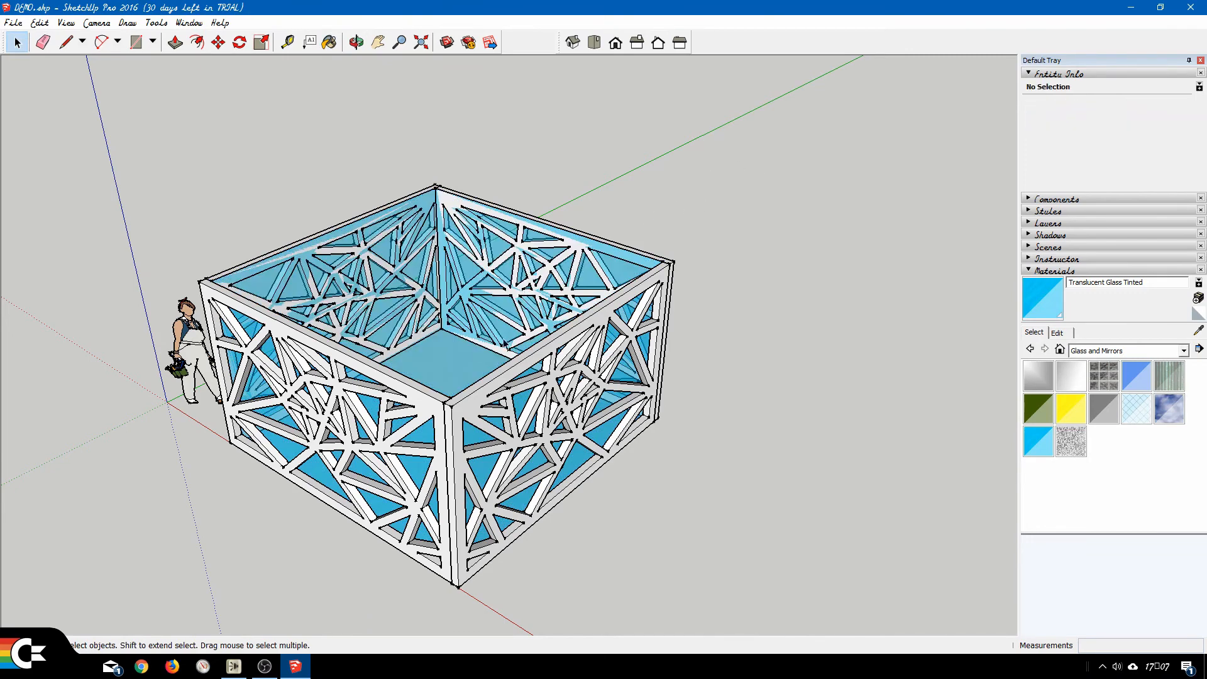
key("Delete")
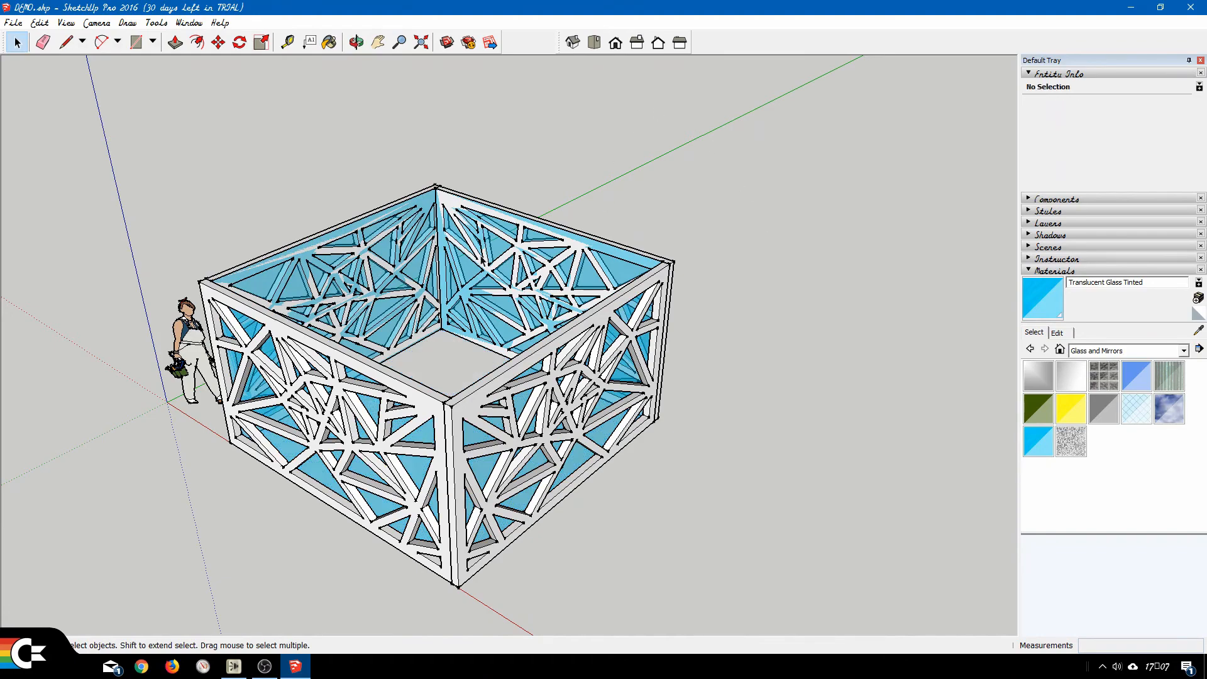
Push/Pull the glass face on the far wall opposite the red axis 50 mm outward into the lattice.
middle_click_drag(563, 230, 510, 270)
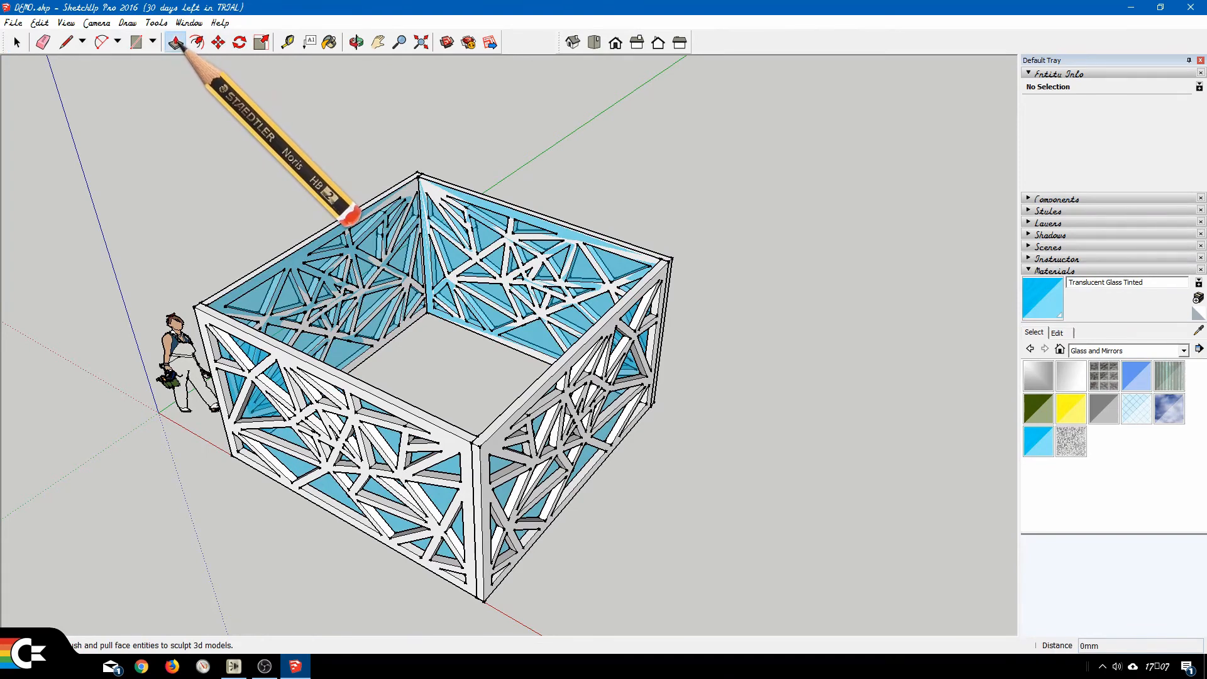
left_click(176, 42)
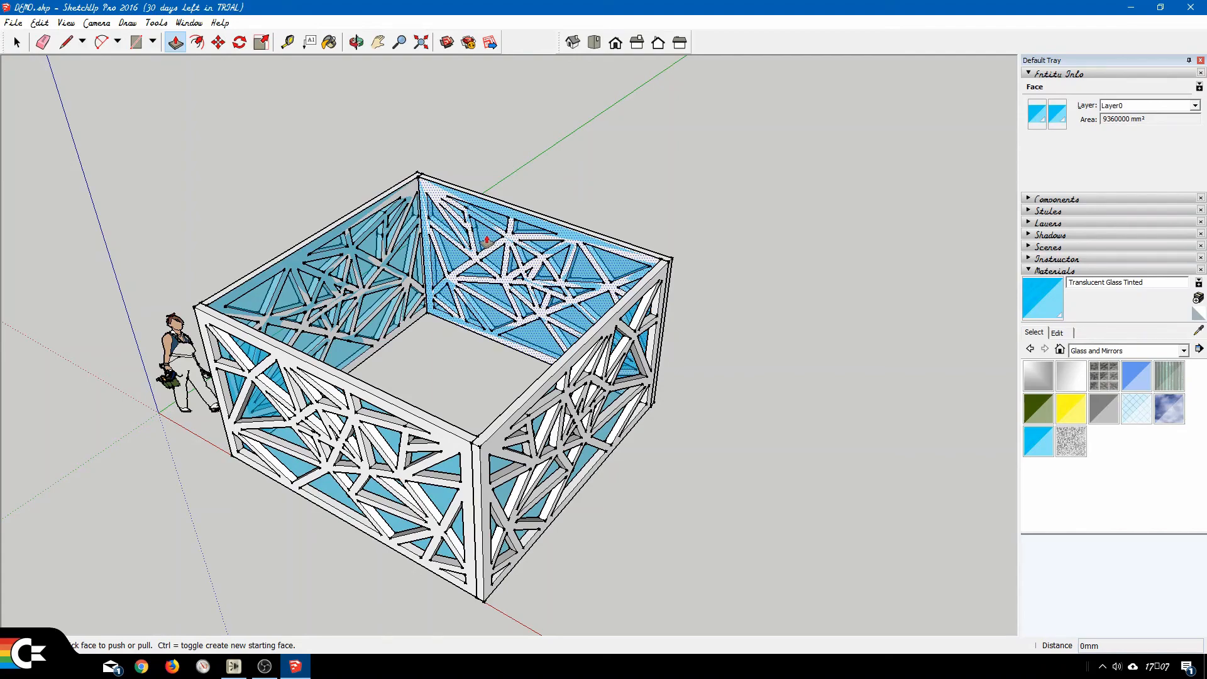
scroll(486, 240, "up", 4)
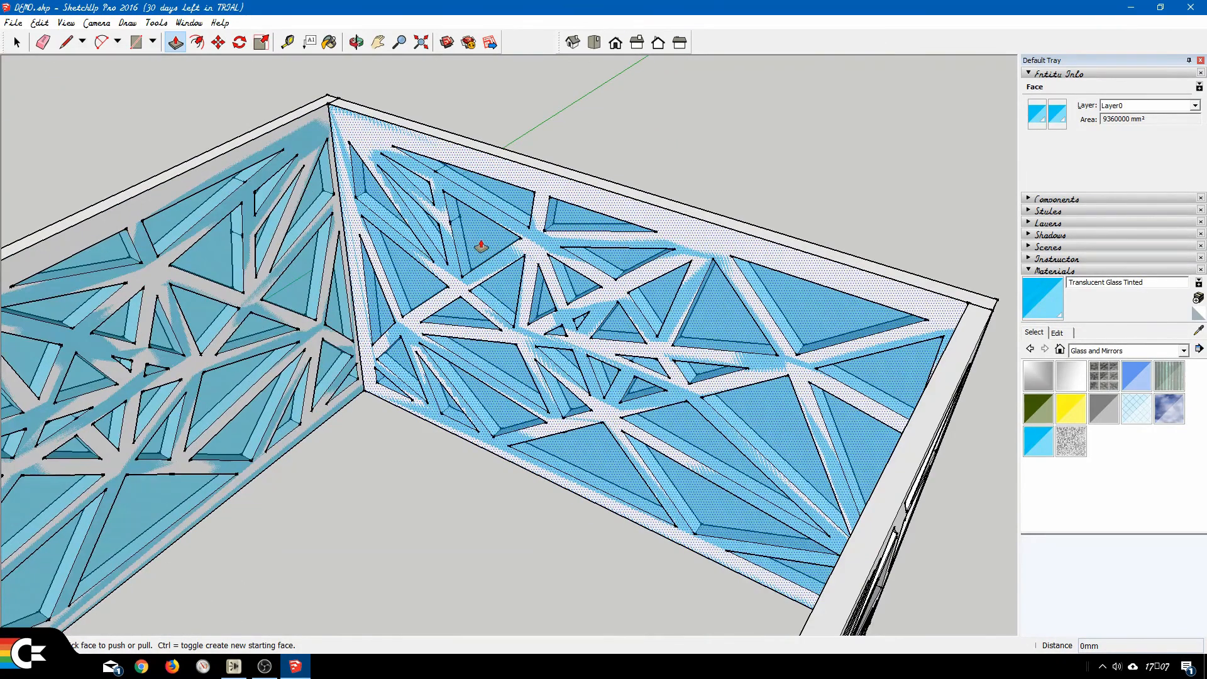
left_click_drag(480, 247, 375, 345)
left_click_drag(494, 244, 610, 138)
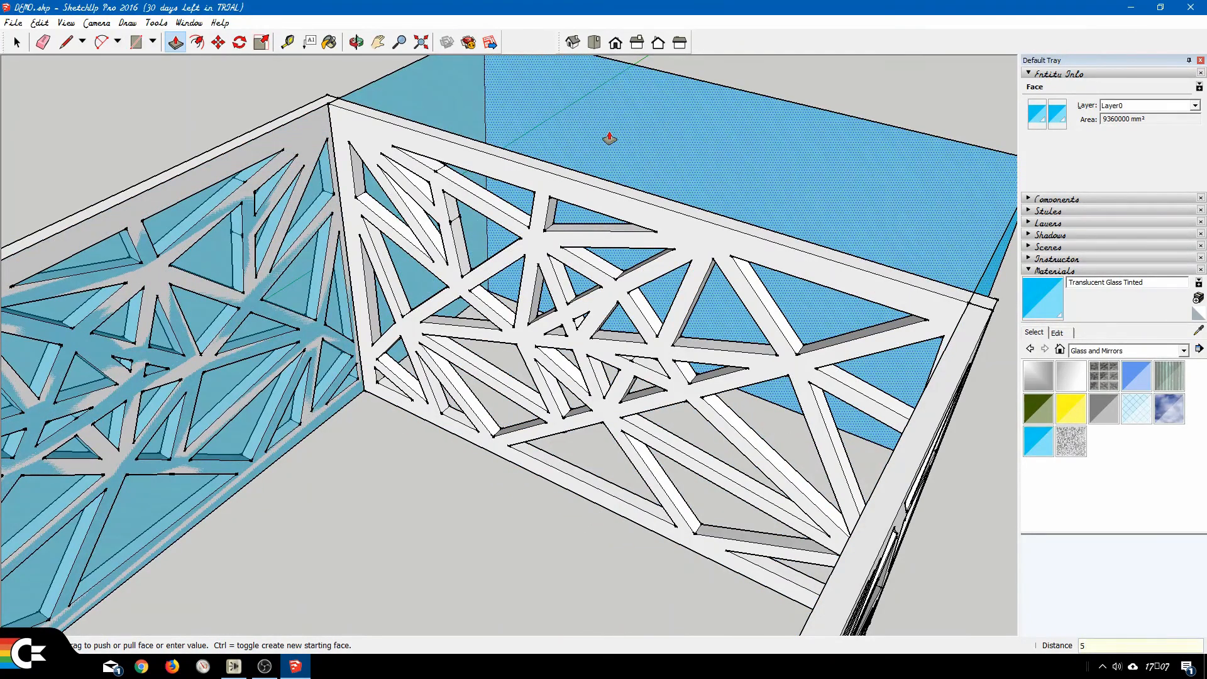
key("Return")
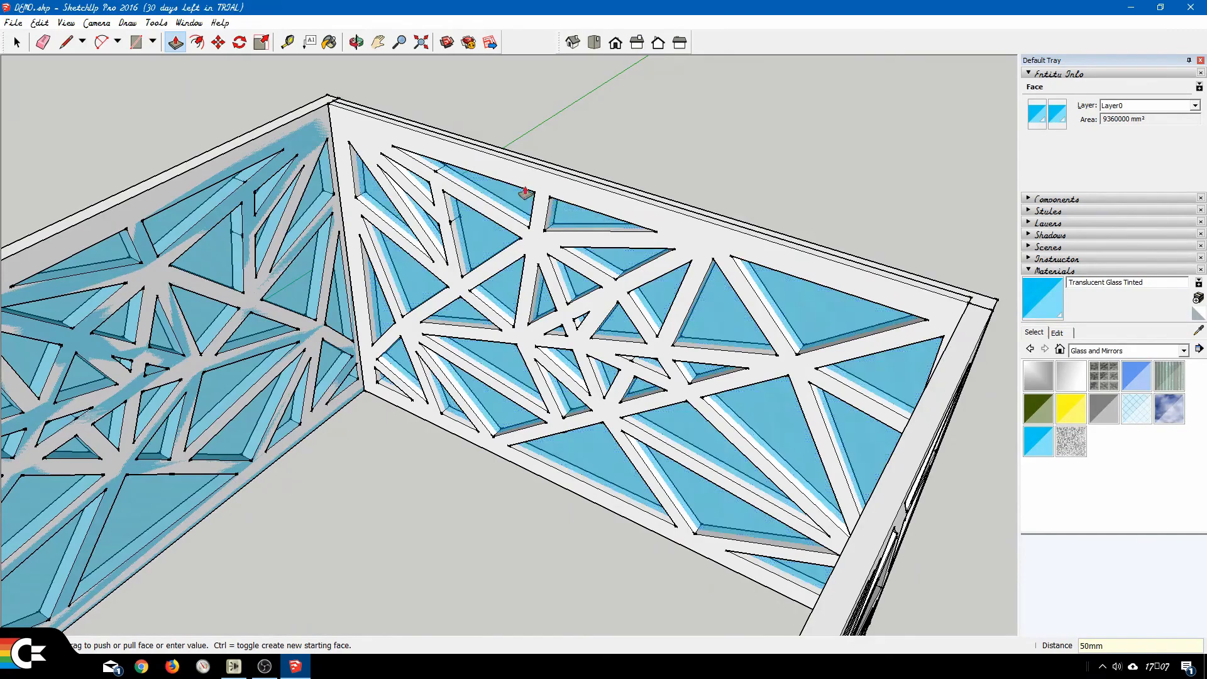
Push/Pull the glass face on the wall along the green axis, beside the scale figure, 50 mm outward.
middle_click_drag(501, 318, 262, 351)
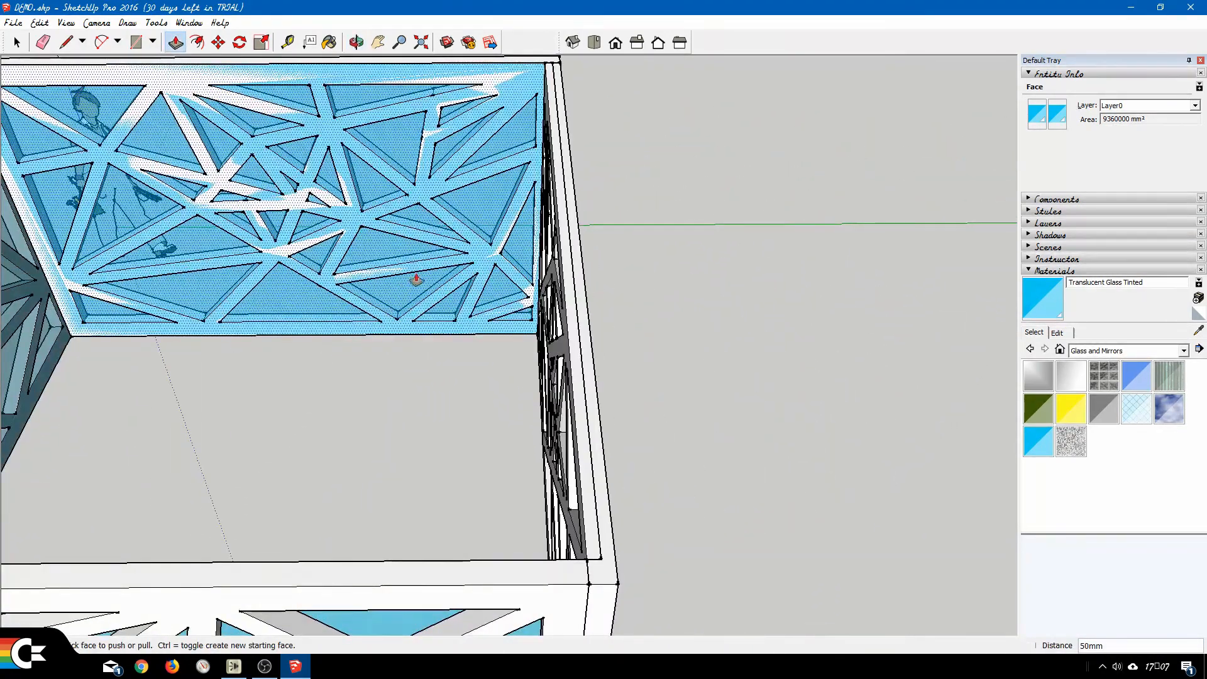
middle_click_drag(287, 269, 451, 251)
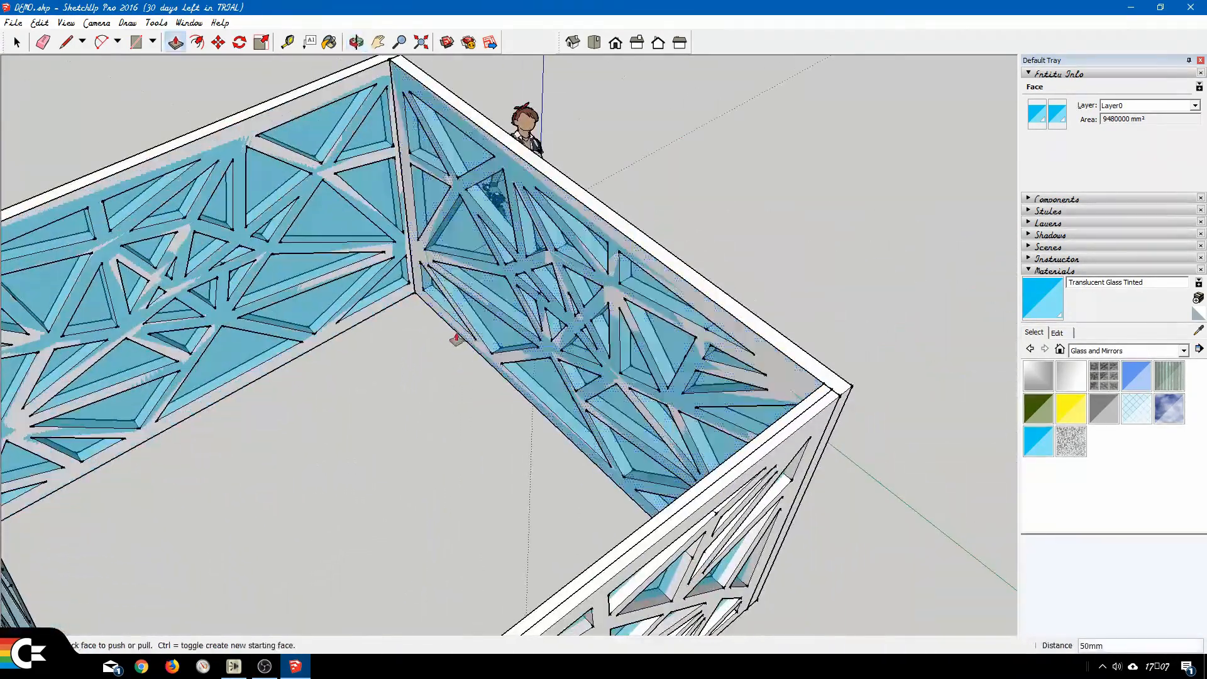
left_click(464, 237)
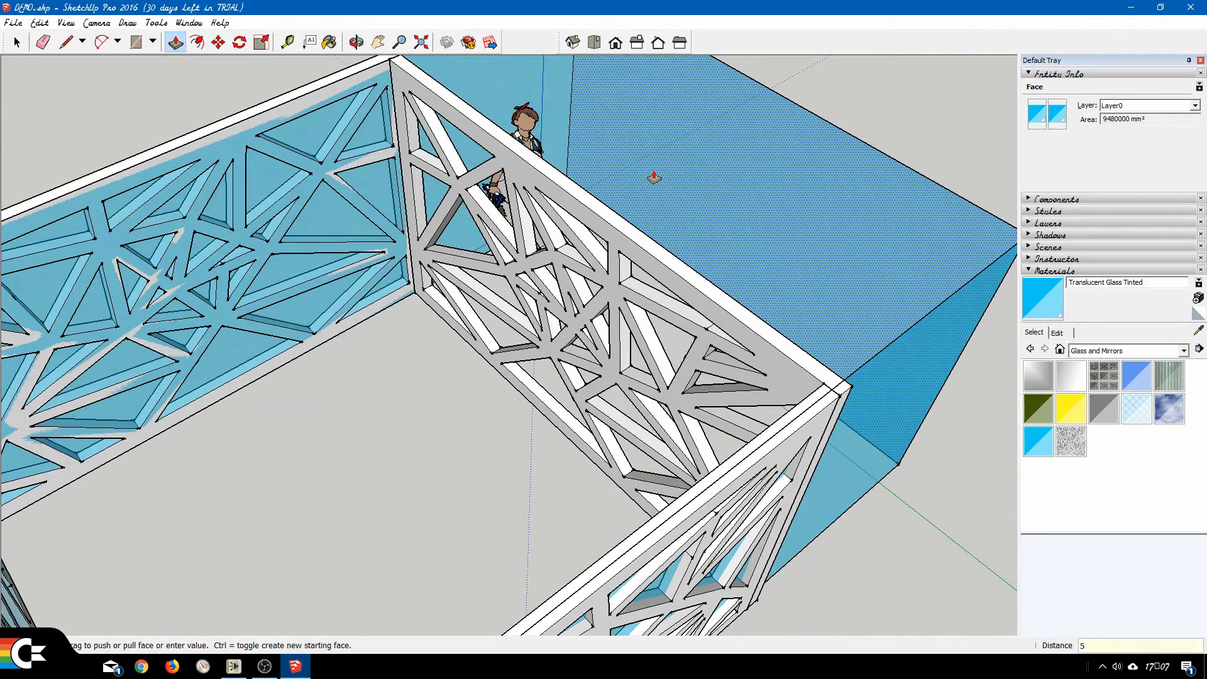
key("Return")
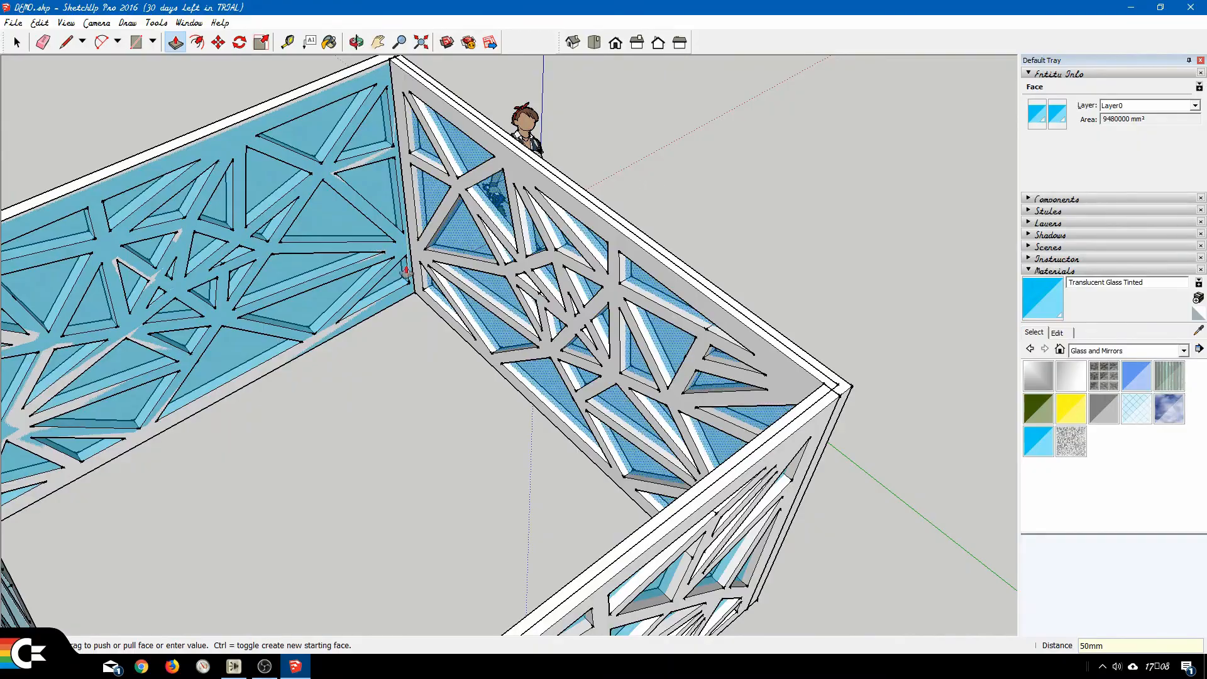
Push/Pull the glass face on the wall along the red axis 50 mm outward.
middle_click_drag(310, 317, 442, 364)
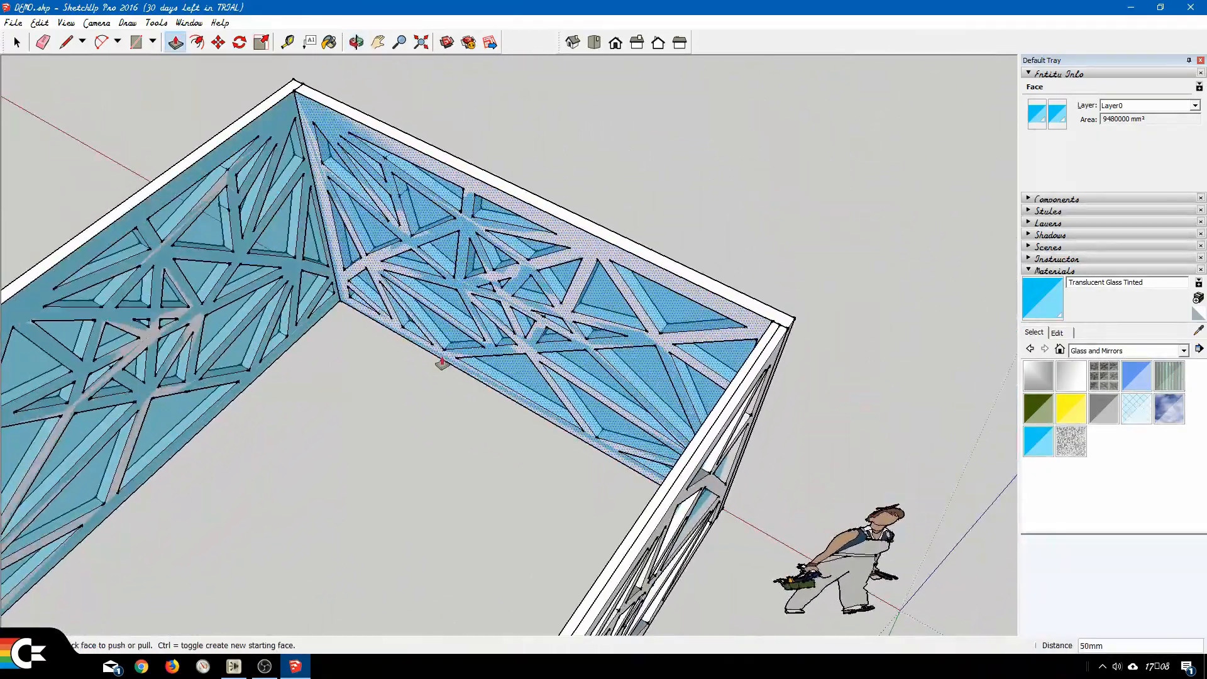
left_click(603, 303)
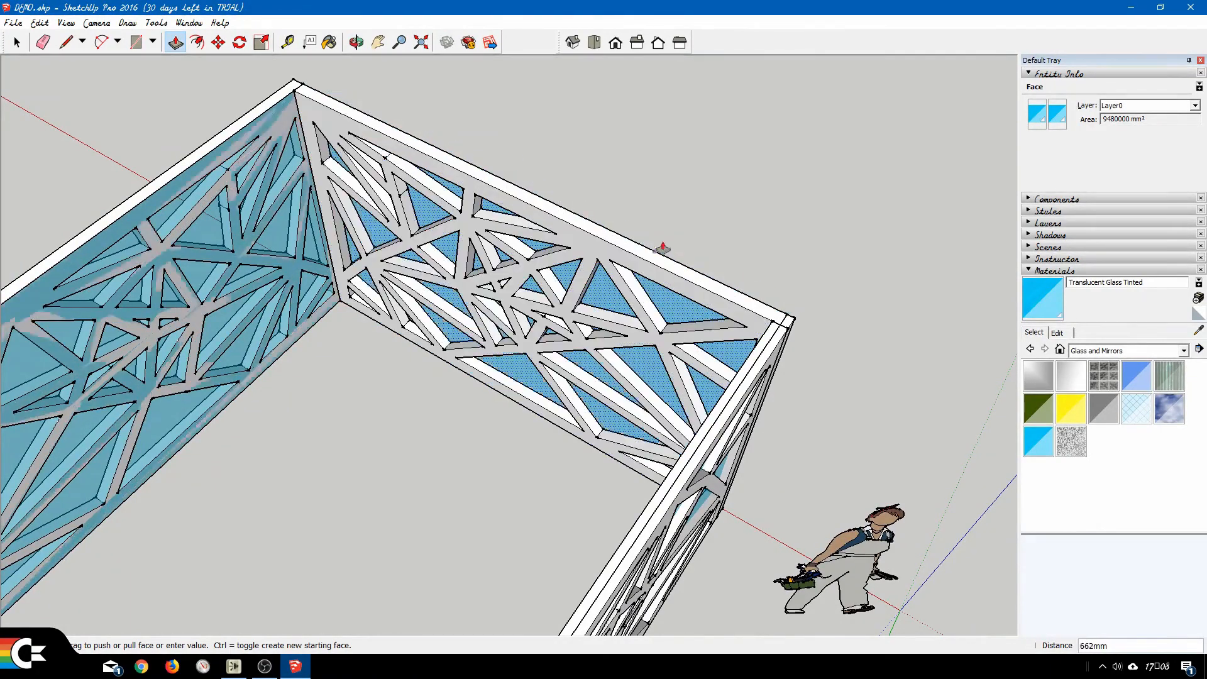
type("50")
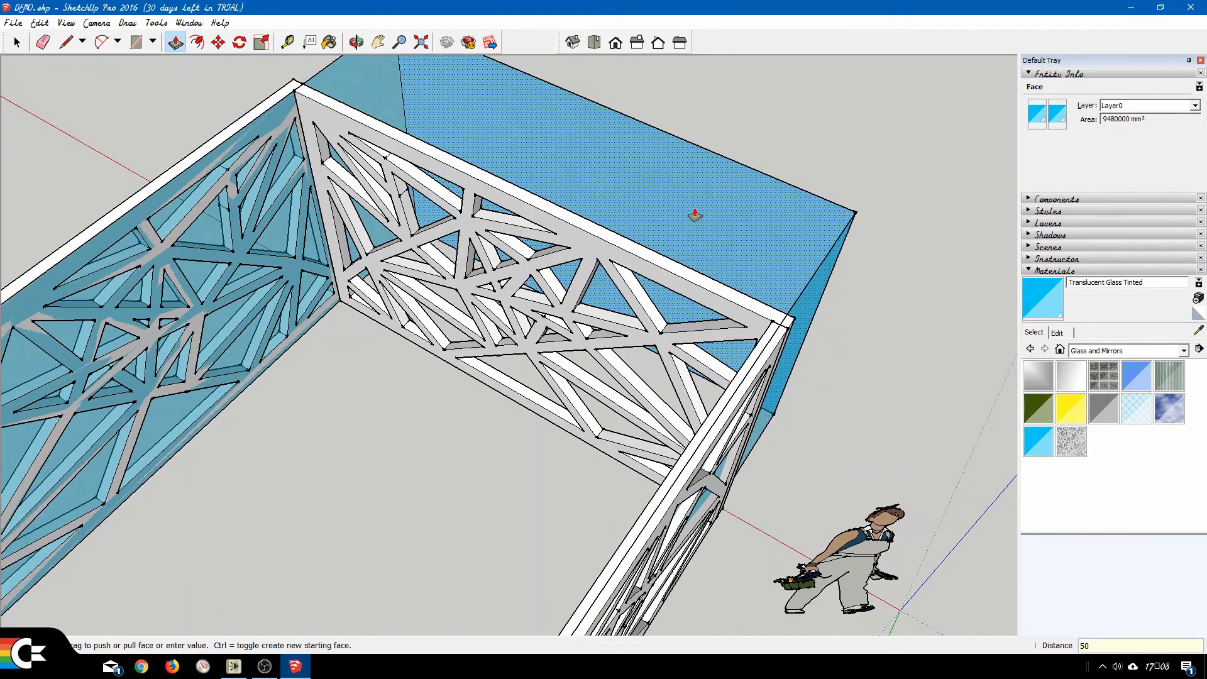
key("Return")
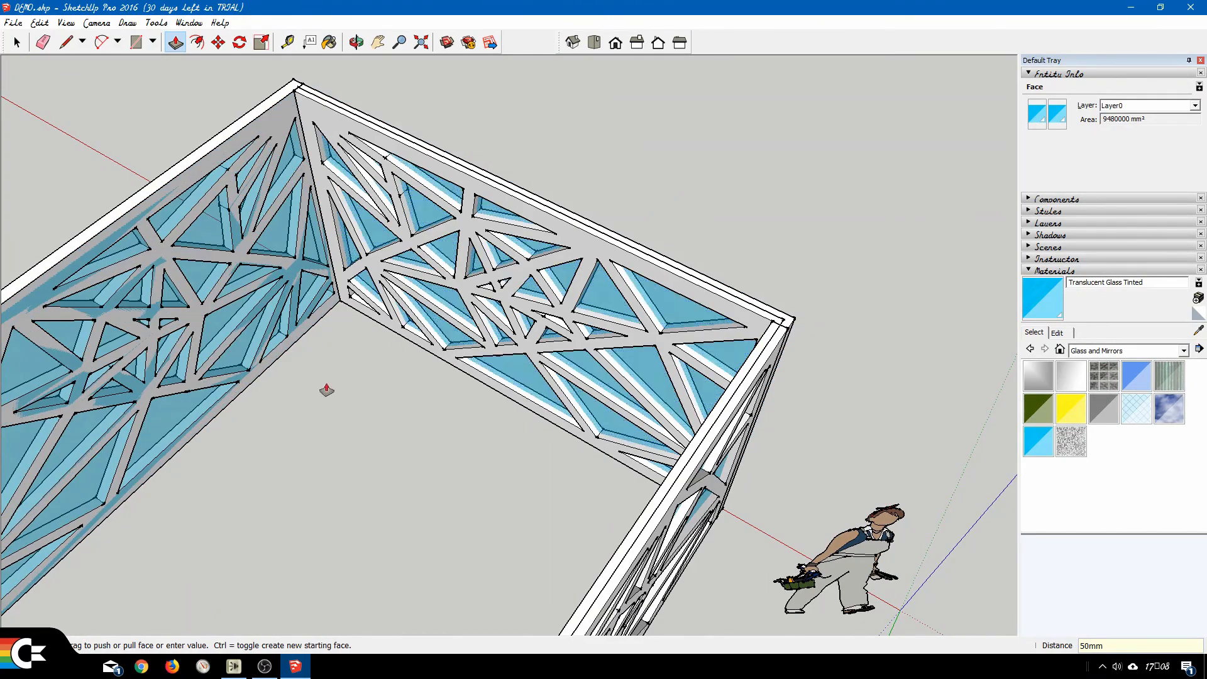
Push/Pull the last glass face, on the wall opposite the green axis, 50 mm outward.
middle_click_drag(323, 391, 633, 371)
middle_click_drag(744, 410, 219, 390)
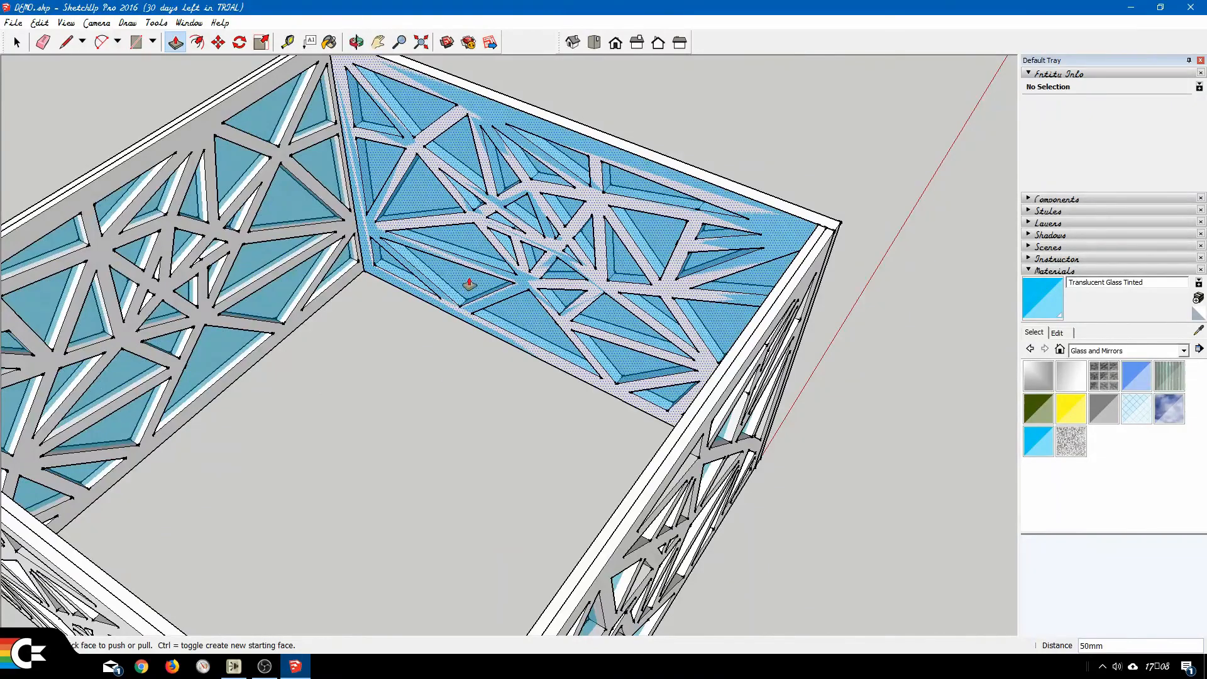
middle_click_drag(469, 282, 464, 335, "shift")
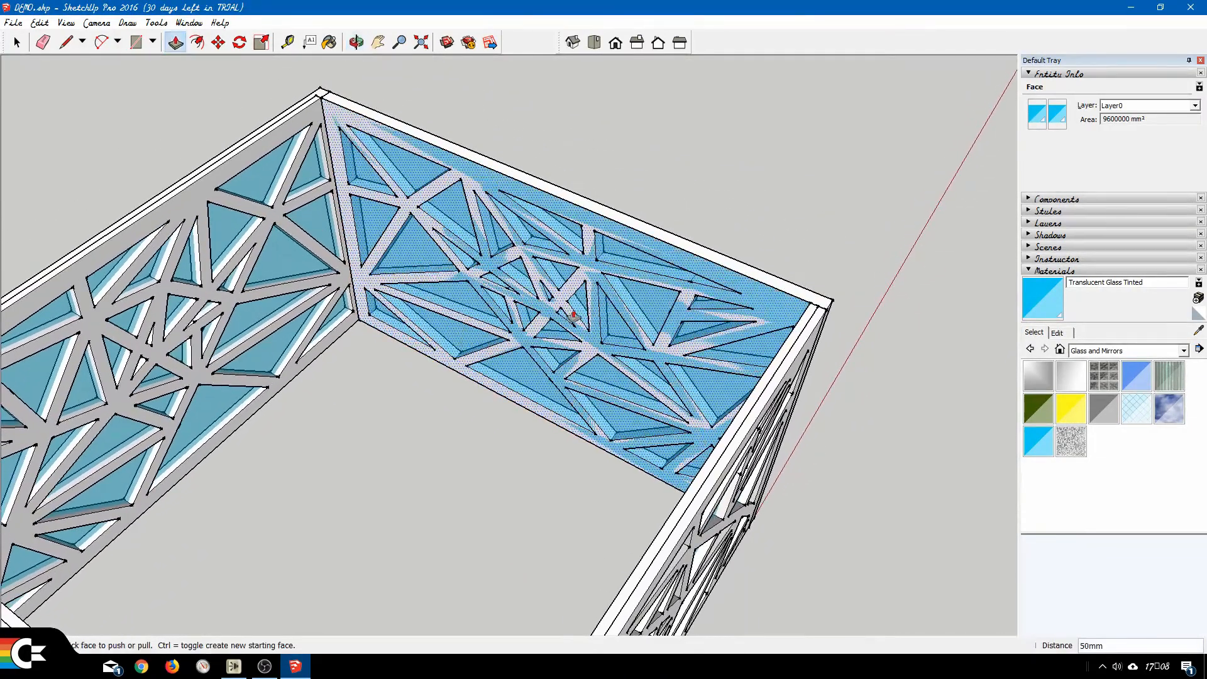
left_click(655, 306)
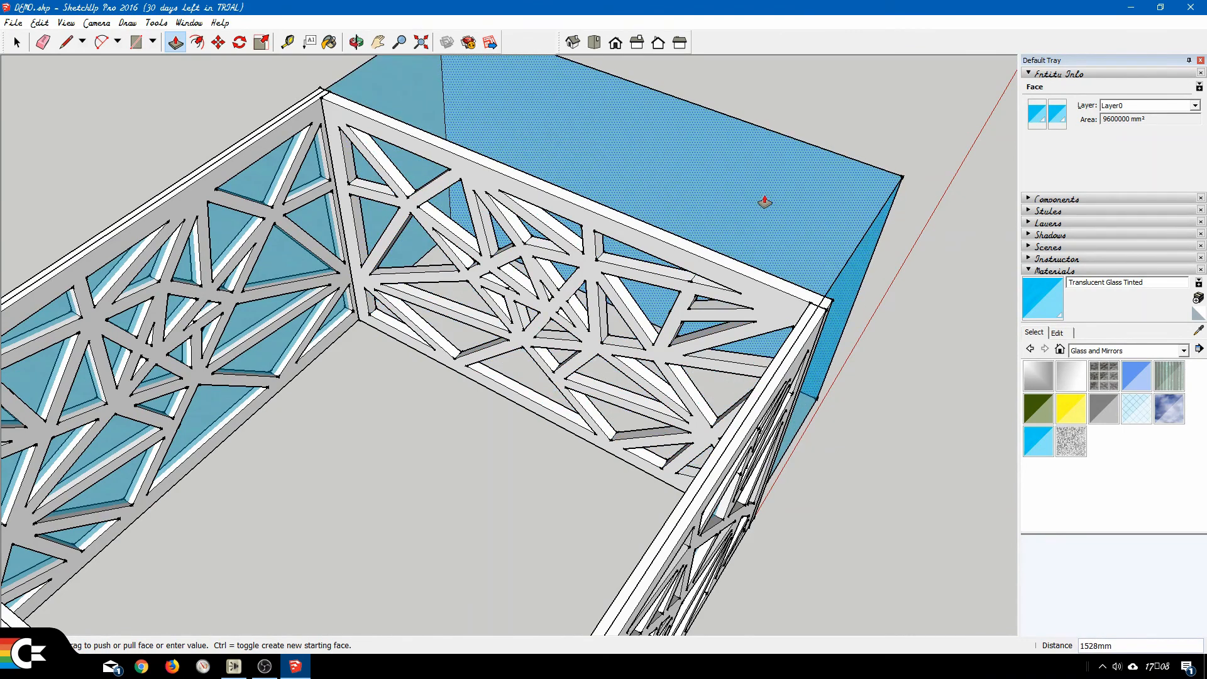
key("Return")
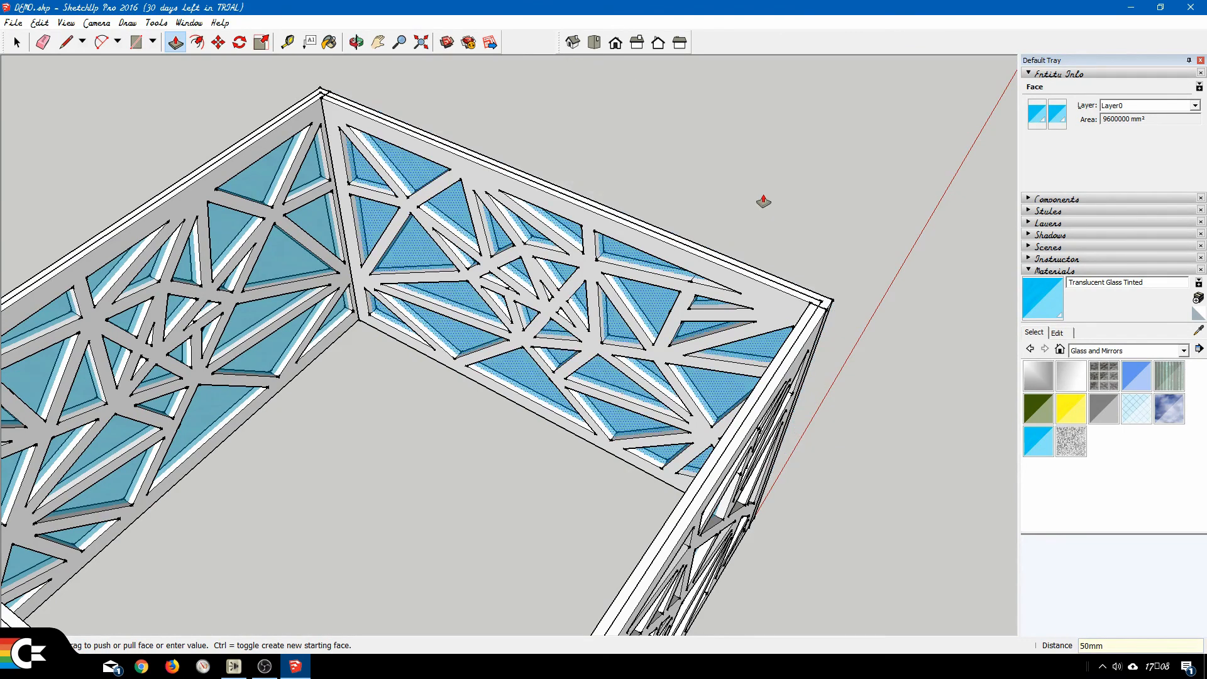
Select all the connected glass faces and edges and make them a group.
key("space")
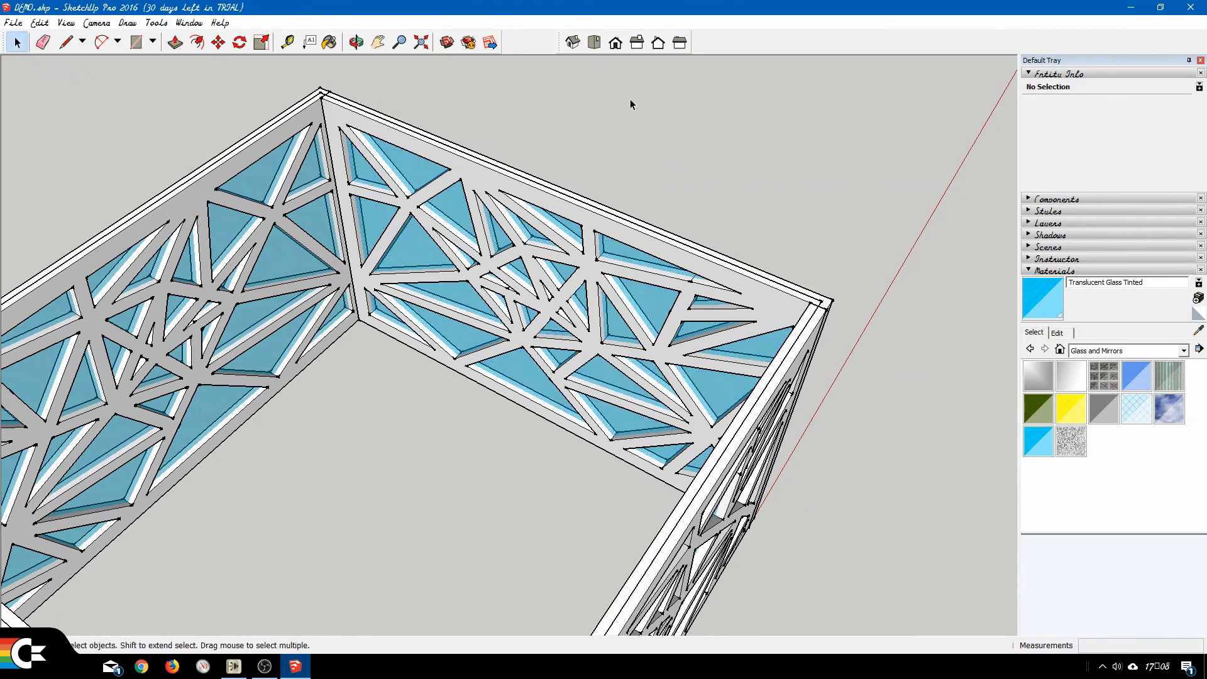
left_click(421, 257)
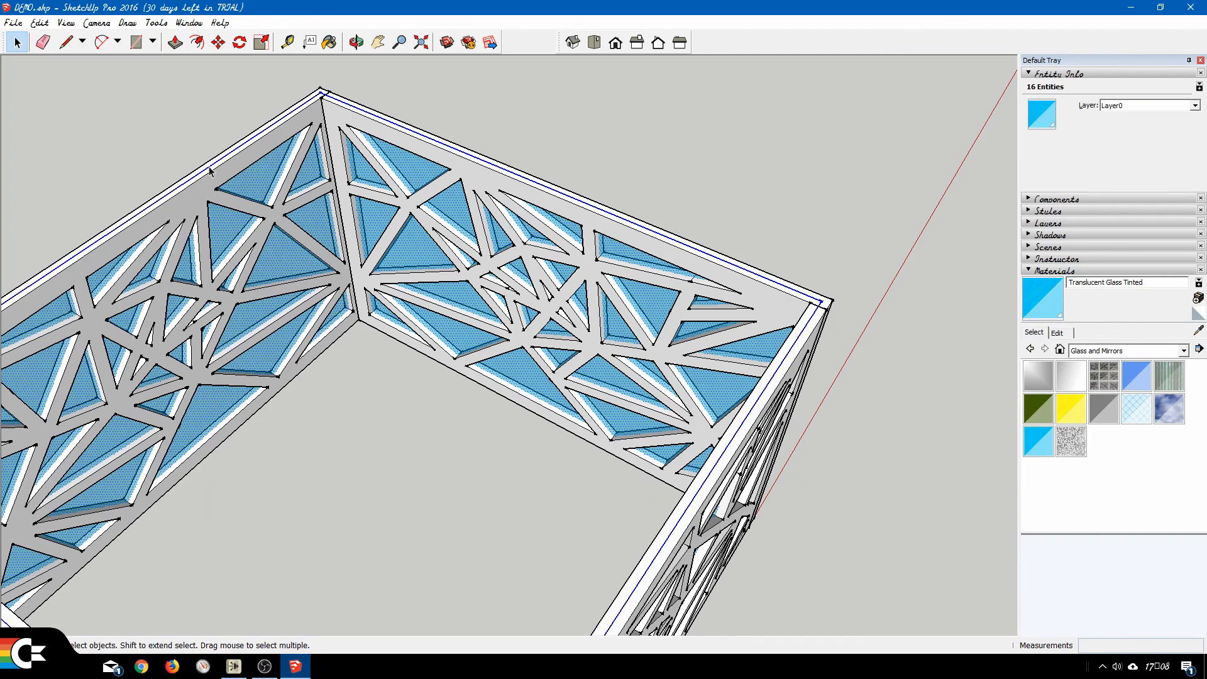
left_click(39, 23)
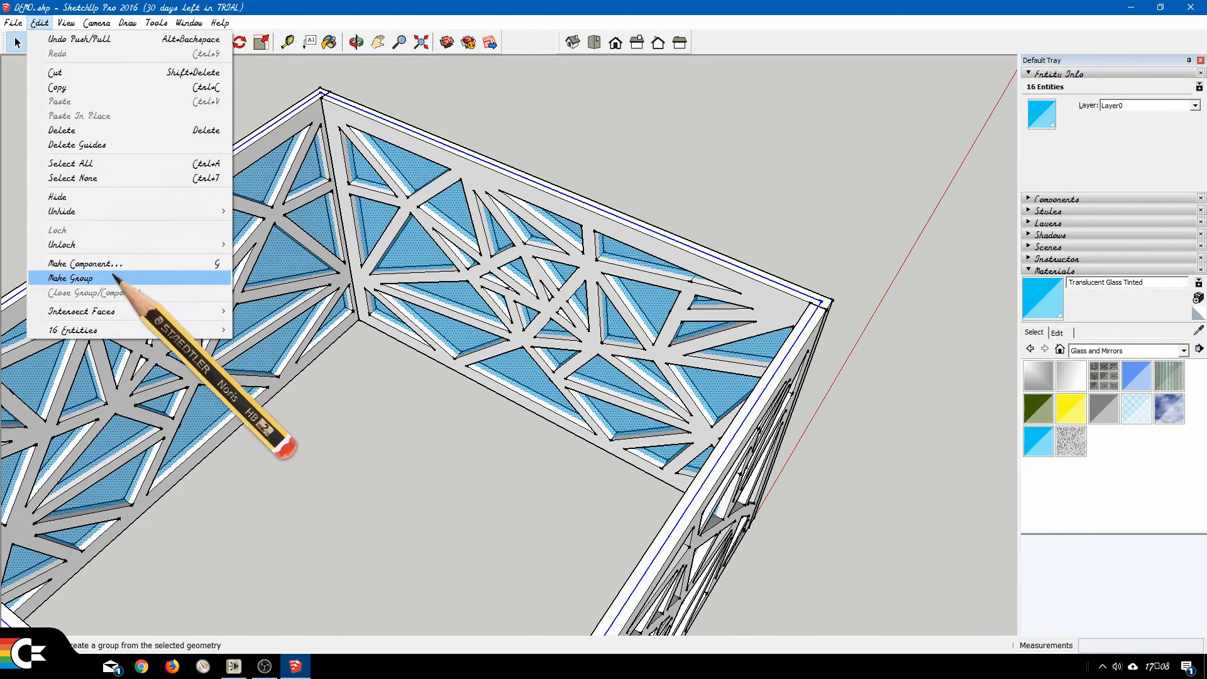
left_click(115, 276)
left_click(700, 163)
scroll(585, 327, "down", 5)
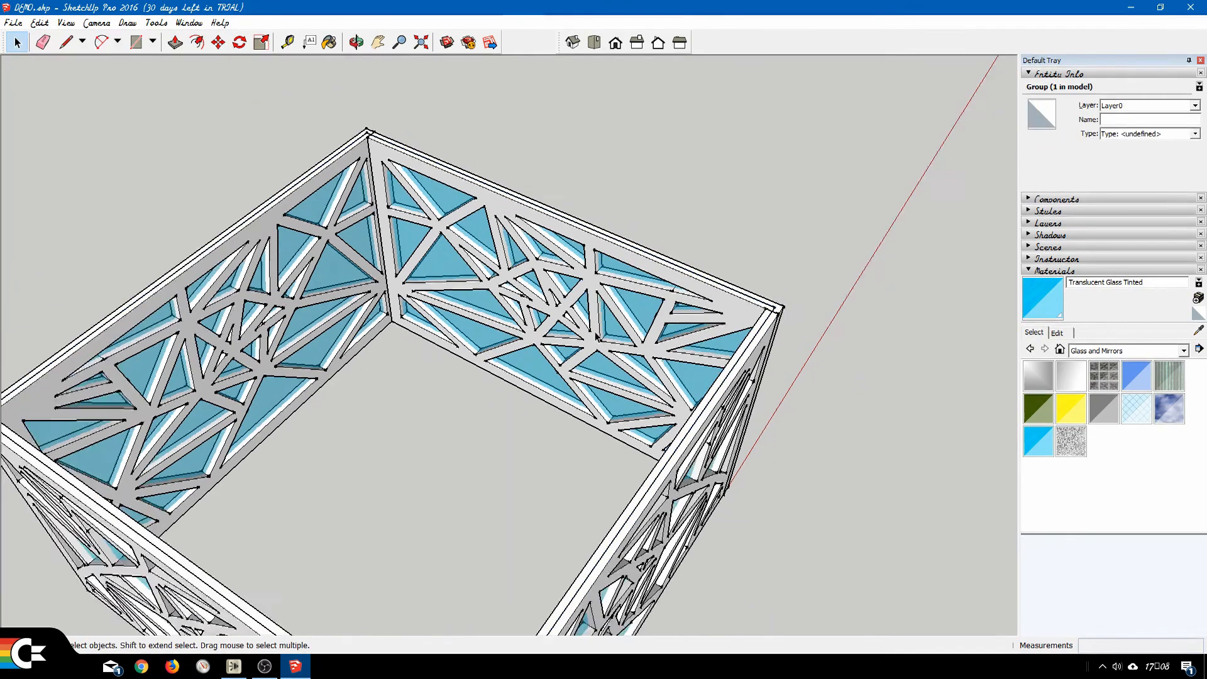
Select the lattice walls group together with the glass group and combine both into one group.
middle_click_drag(476, 551, 605, 298)
middle_click_drag(667, 389, 609, 444)
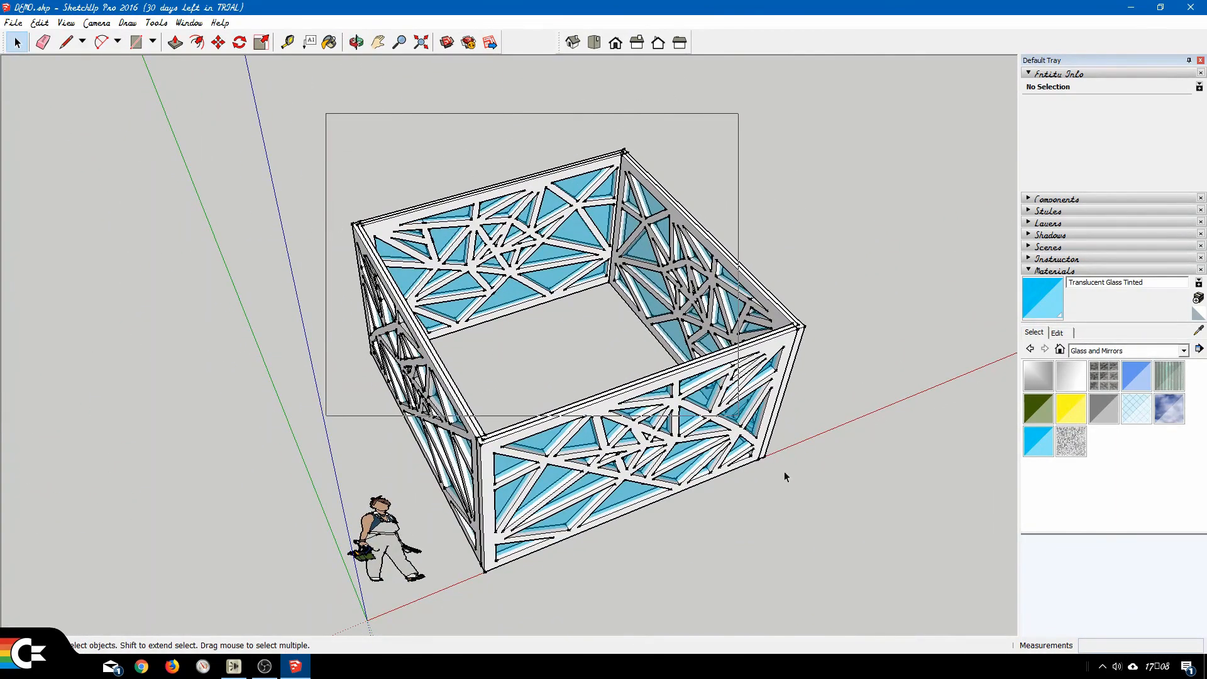
left_click_drag(785, 477, 839, 616)
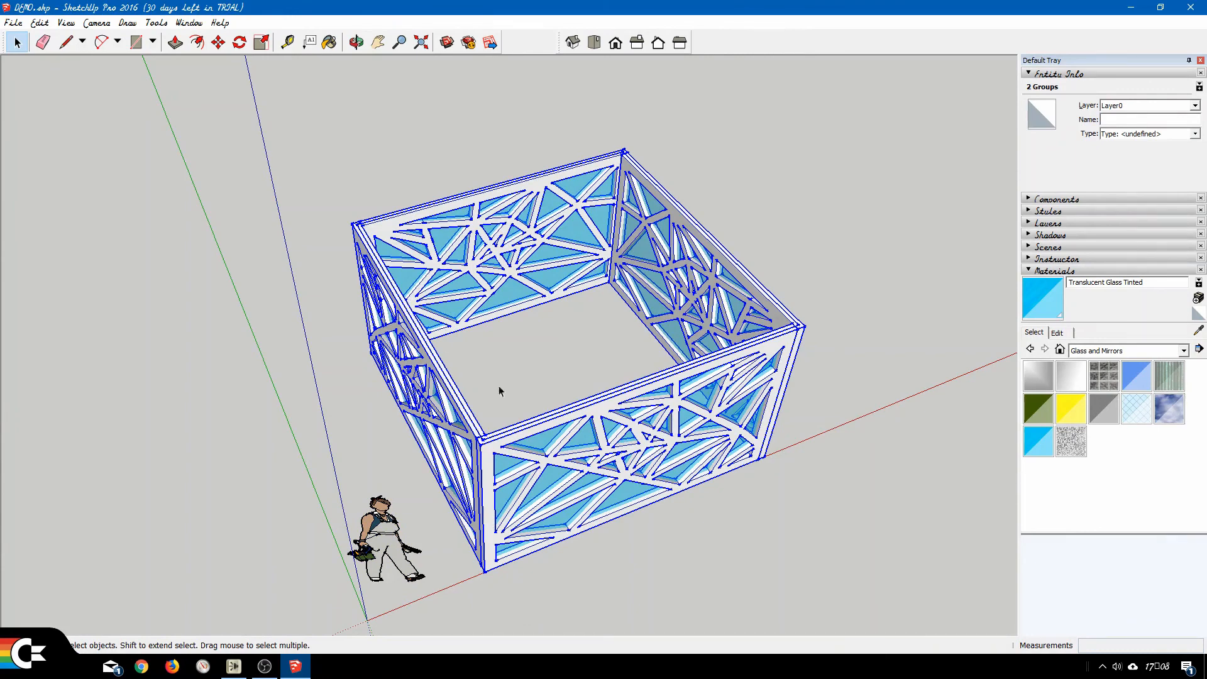
left_click(40, 22)
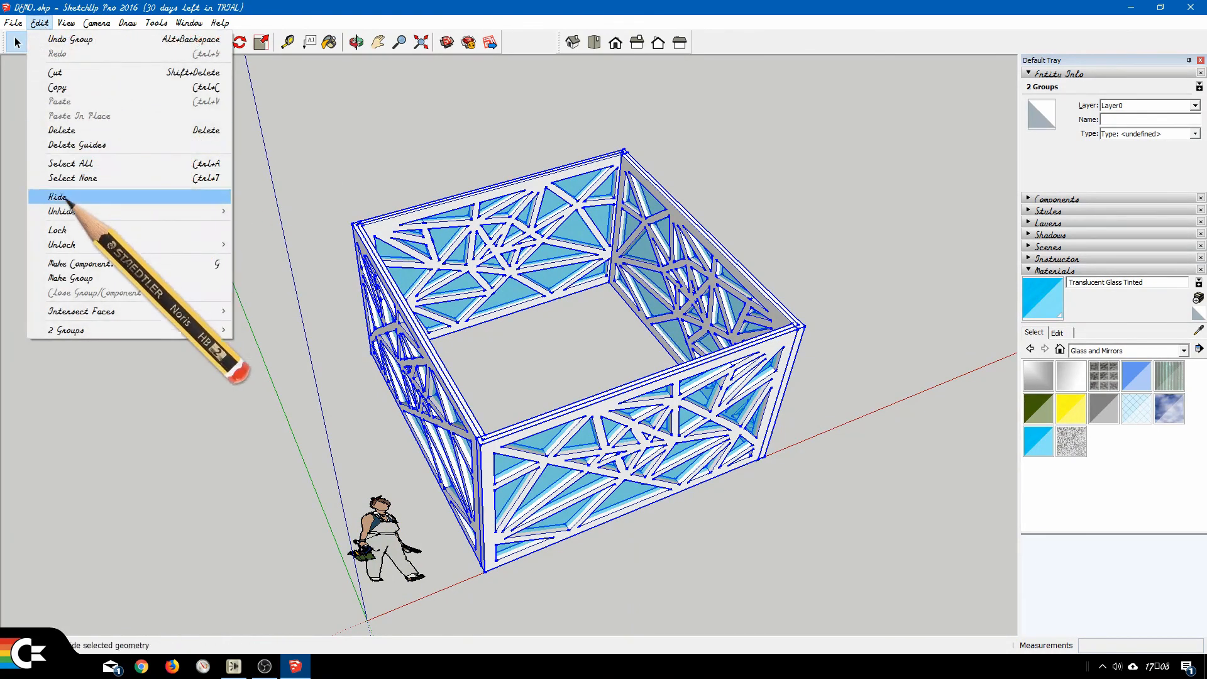
left_click(112, 279)
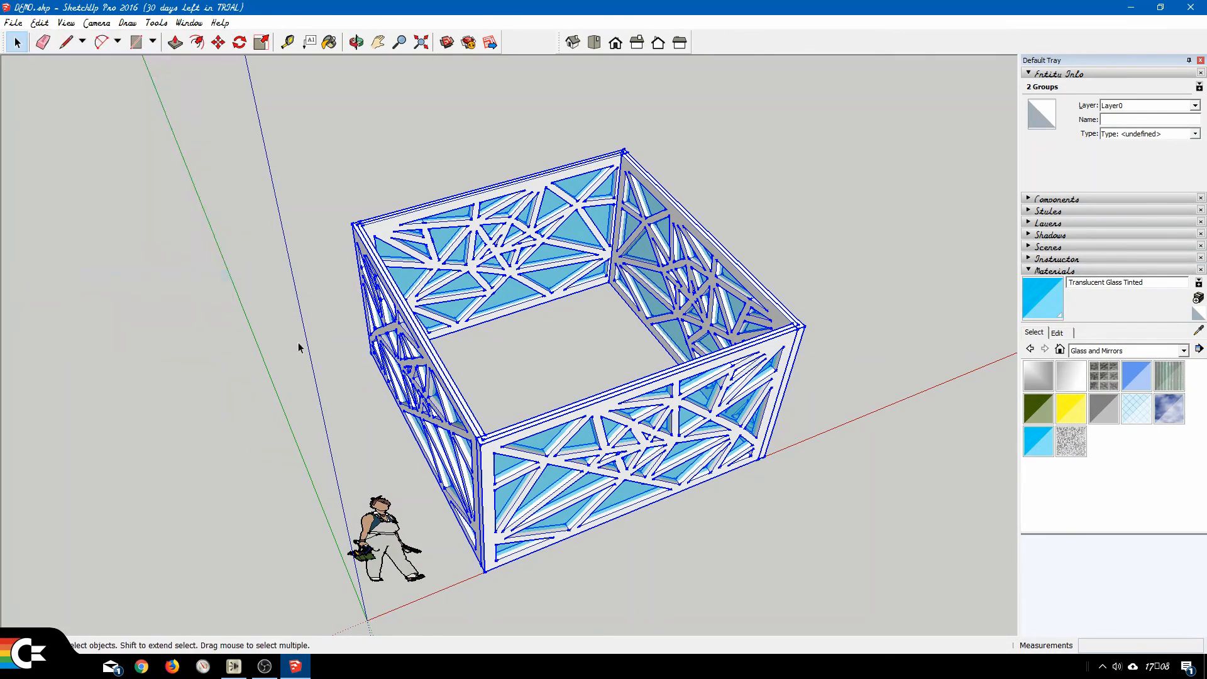
left_click(734, 583)
middle_click_drag(795, 547, 332, 322)
middle_click_drag(495, 467, 530, 423)
scroll(539, 460, "up", 1)
scroll(526, 437, "up", 1)
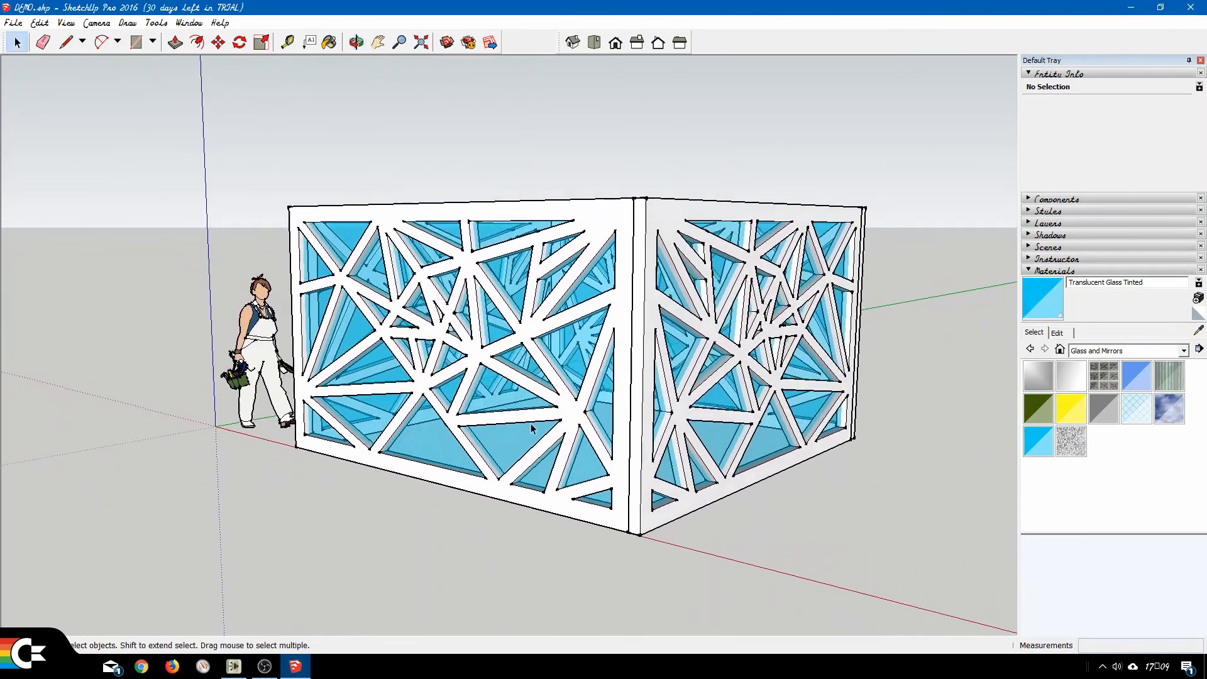
scroll(556, 417, "up", 1)
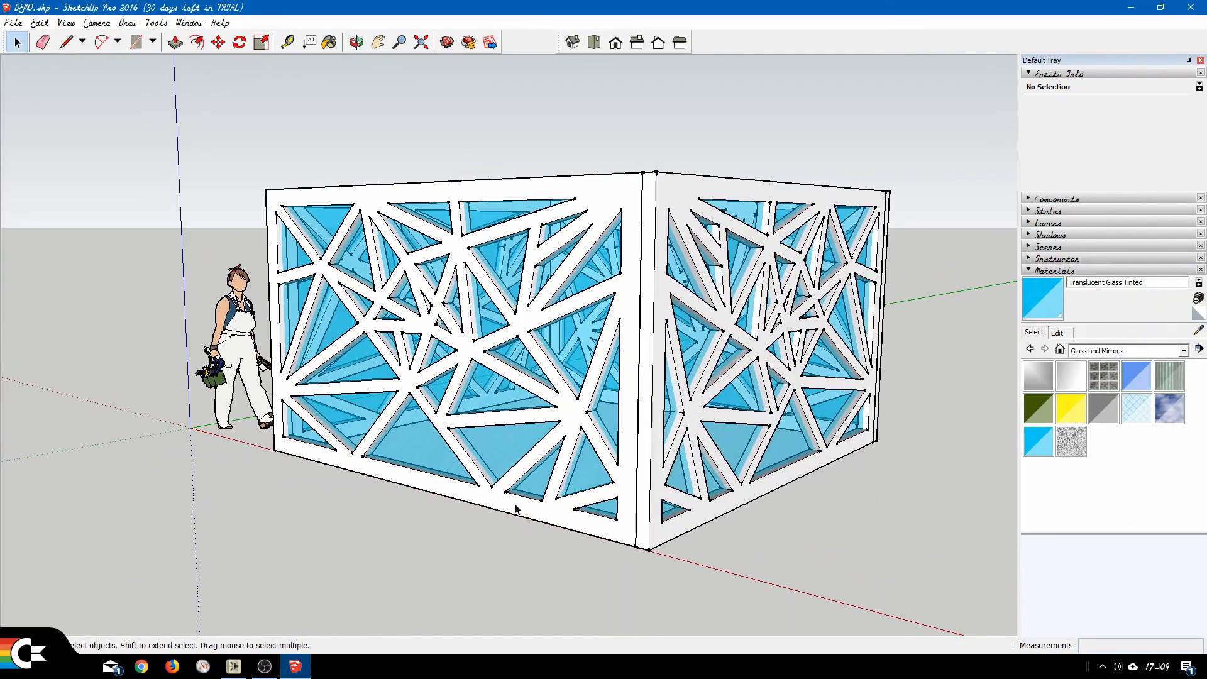